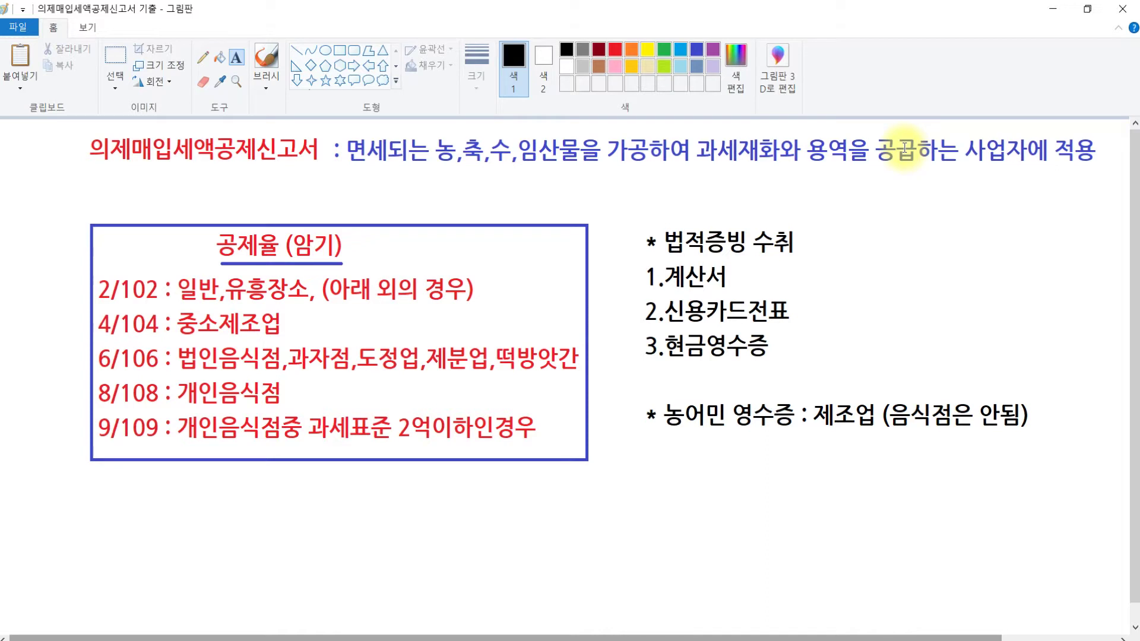
Highlight '음식업을 영위하는 법인' in yellow in question 3 and note (6/106) after it
click(238, 253)
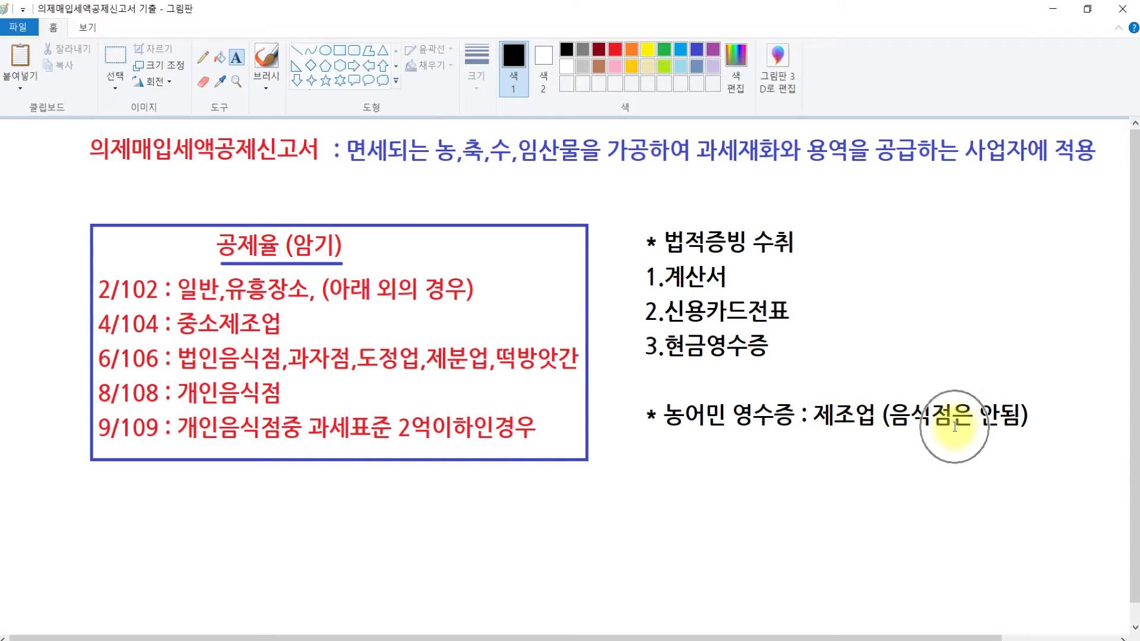
mouse_move(530, 640)
mouse_move(509, 621)
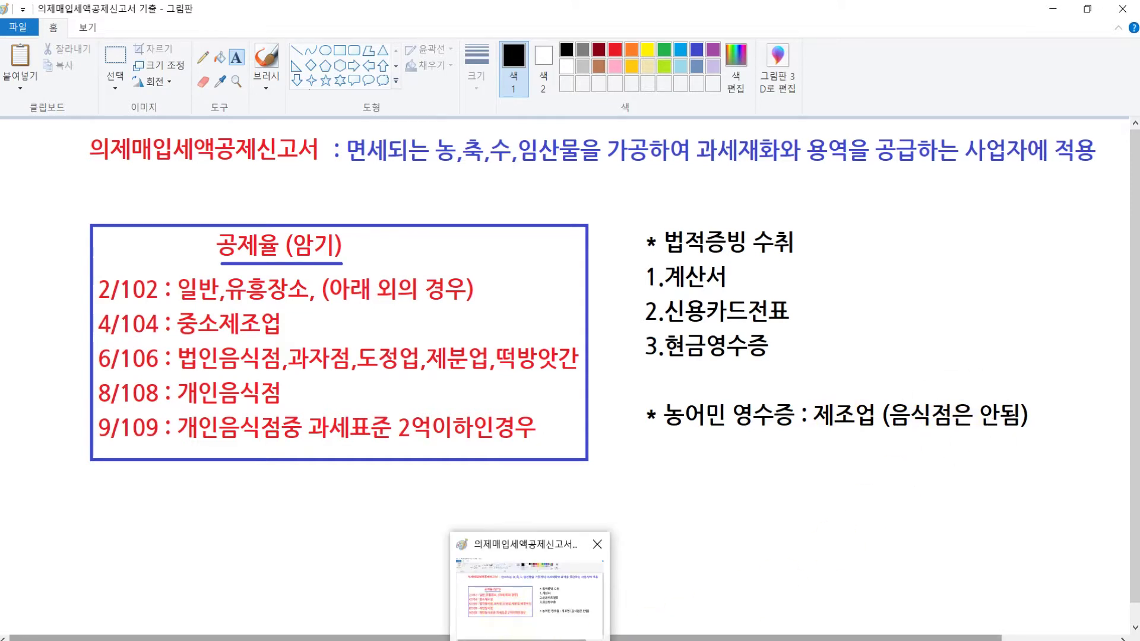
click(449, 626)
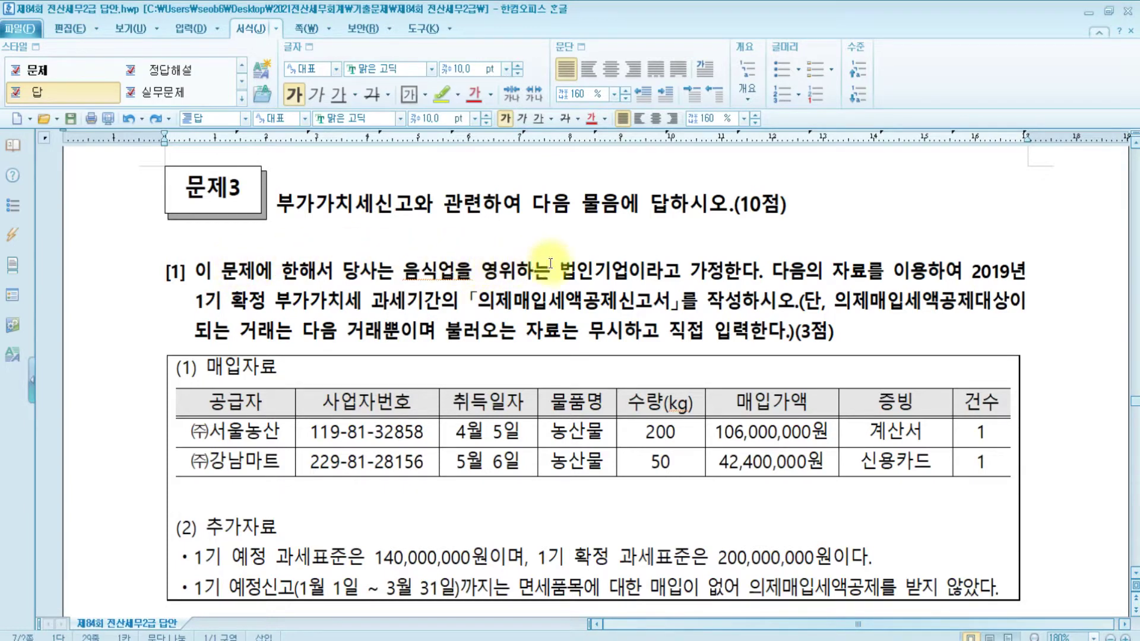
click(633, 275)
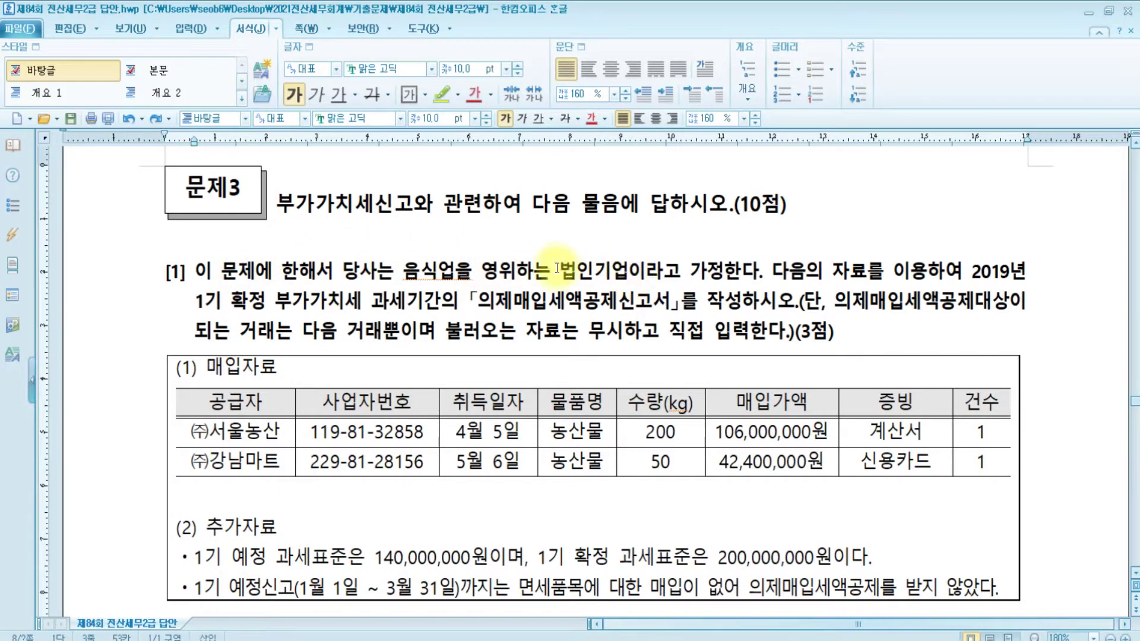
drag(405, 272, 591, 271)
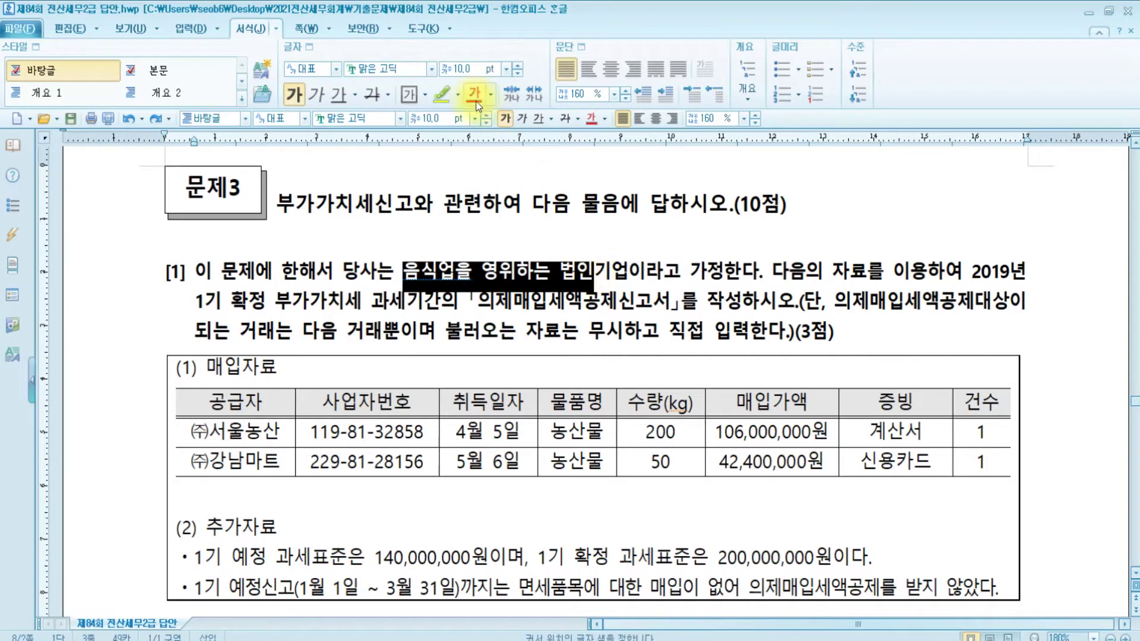
click(442, 95)
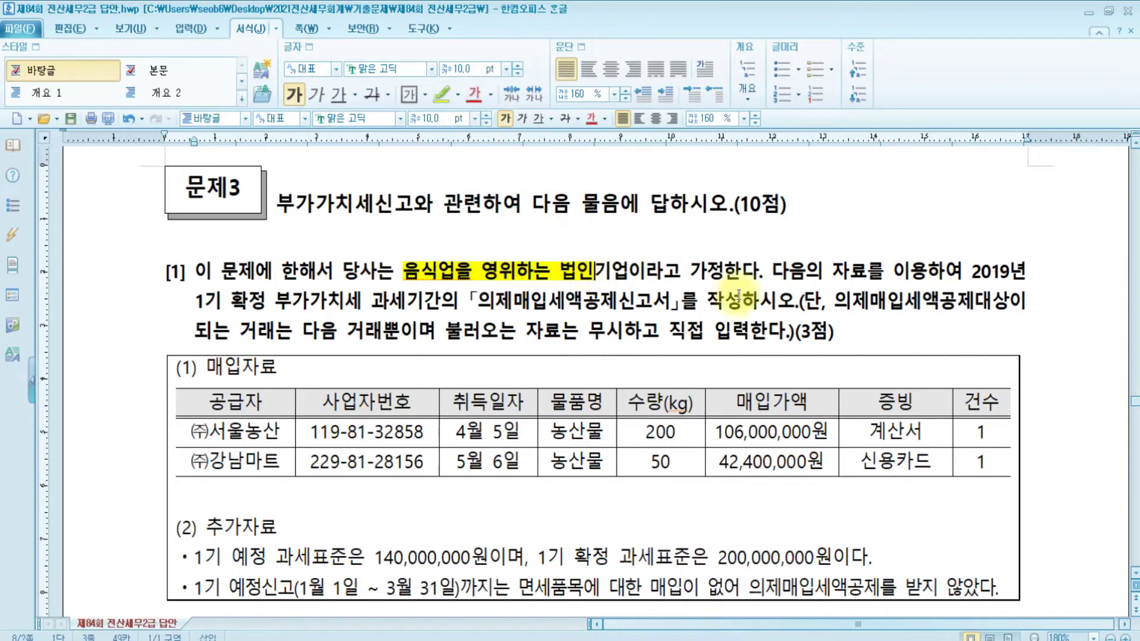
text((6/106)
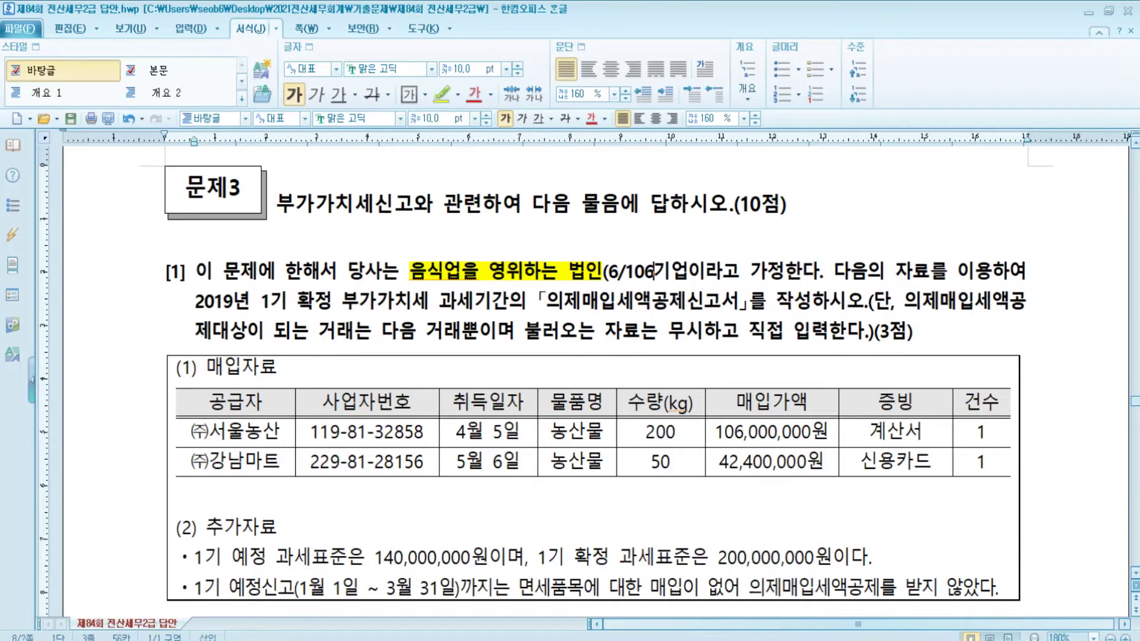
text())
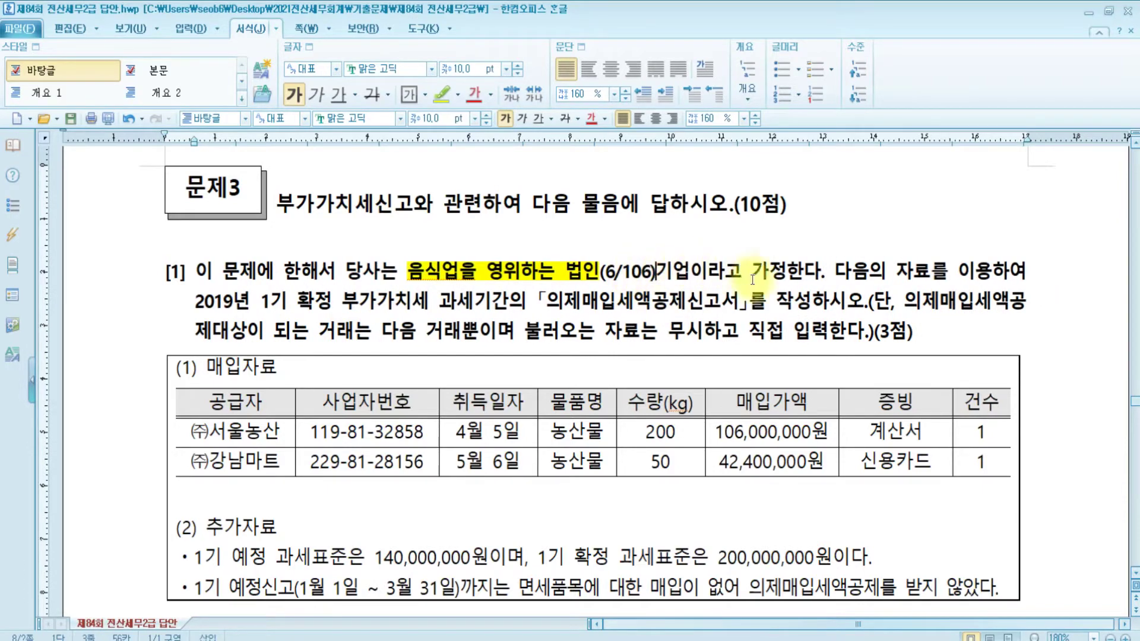
Read through the rest of question 3 and its 매입자료 purchase table
click(851, 282)
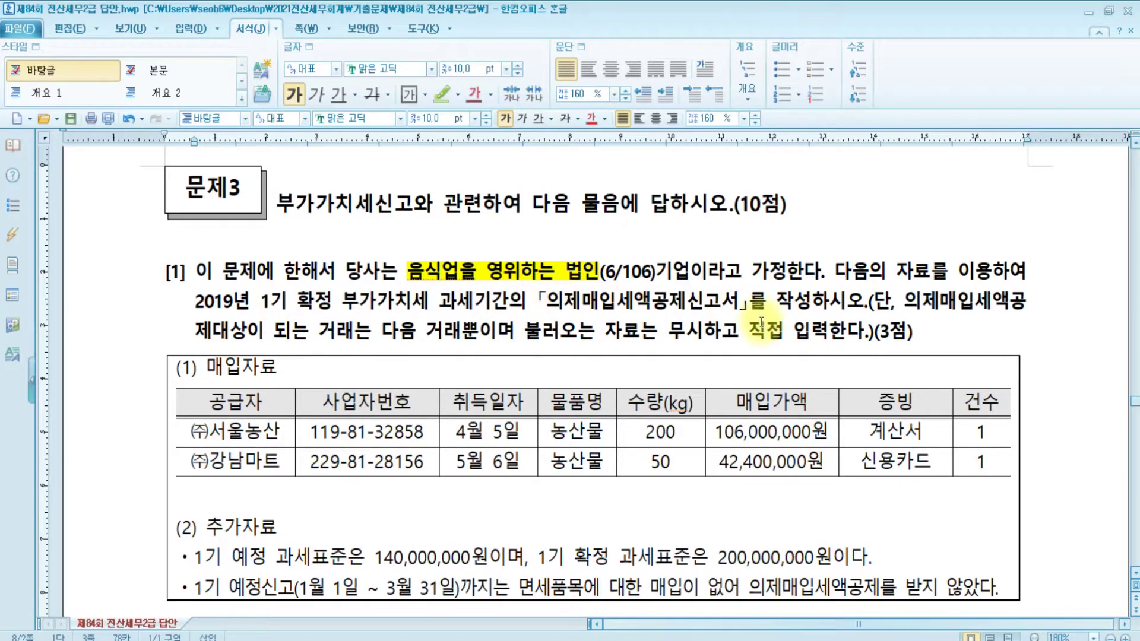
click(806, 299)
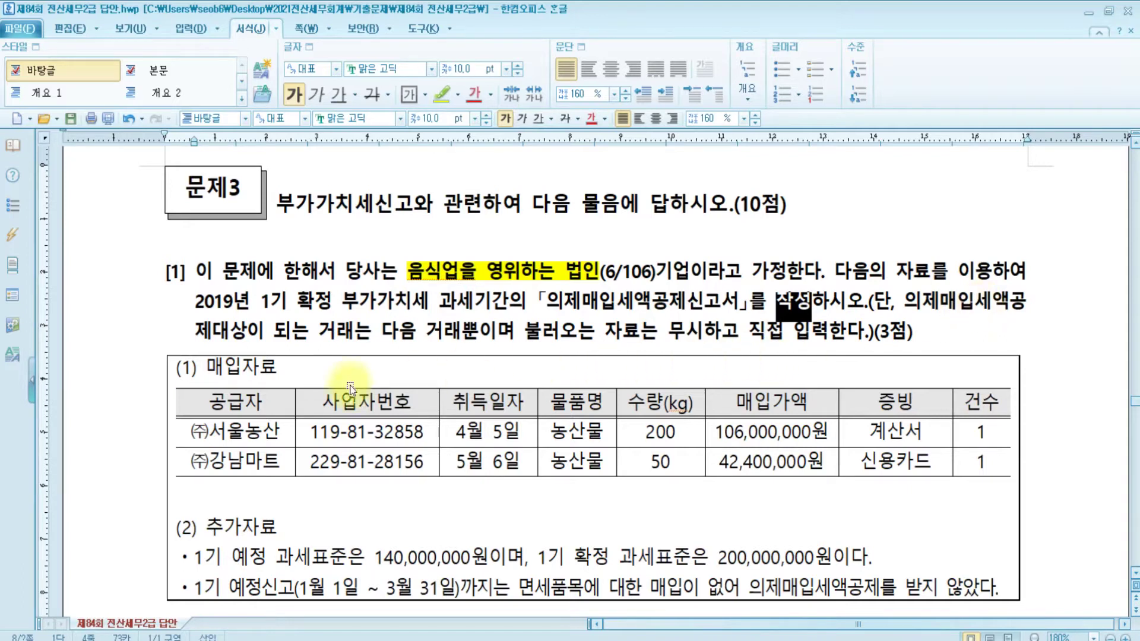
click(243, 372)
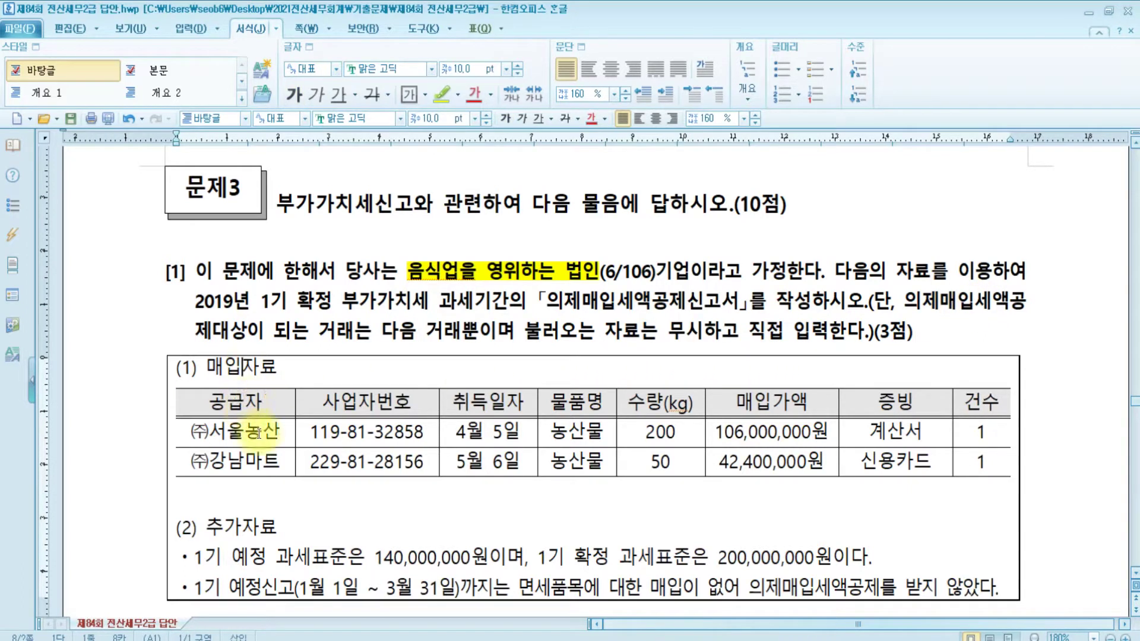
click(477, 433)
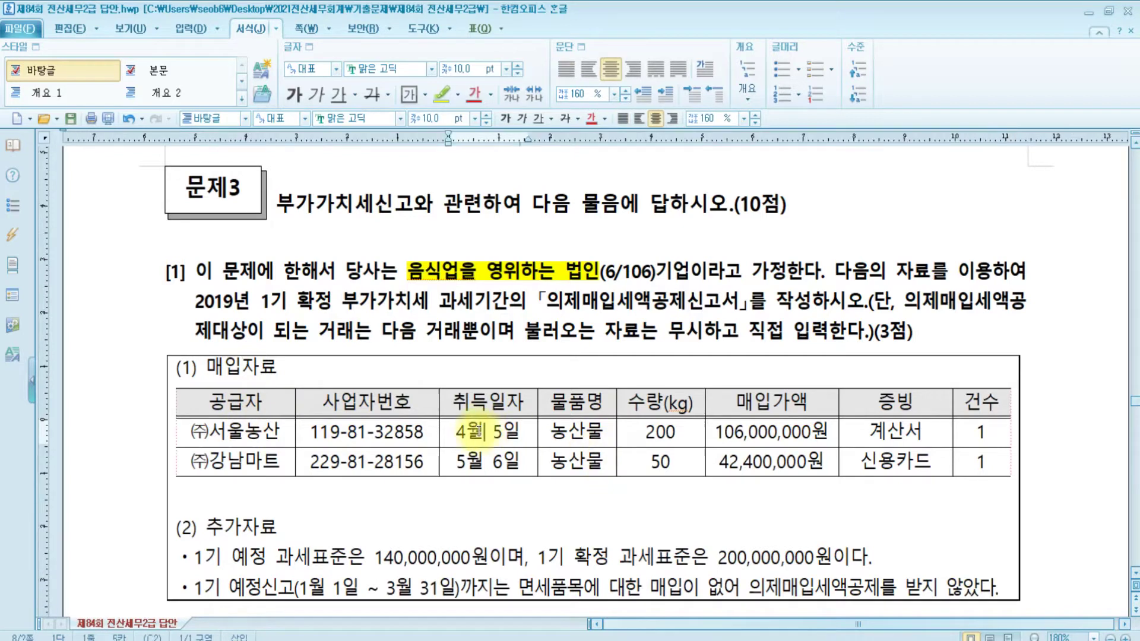
click(670, 464)
click(771, 432)
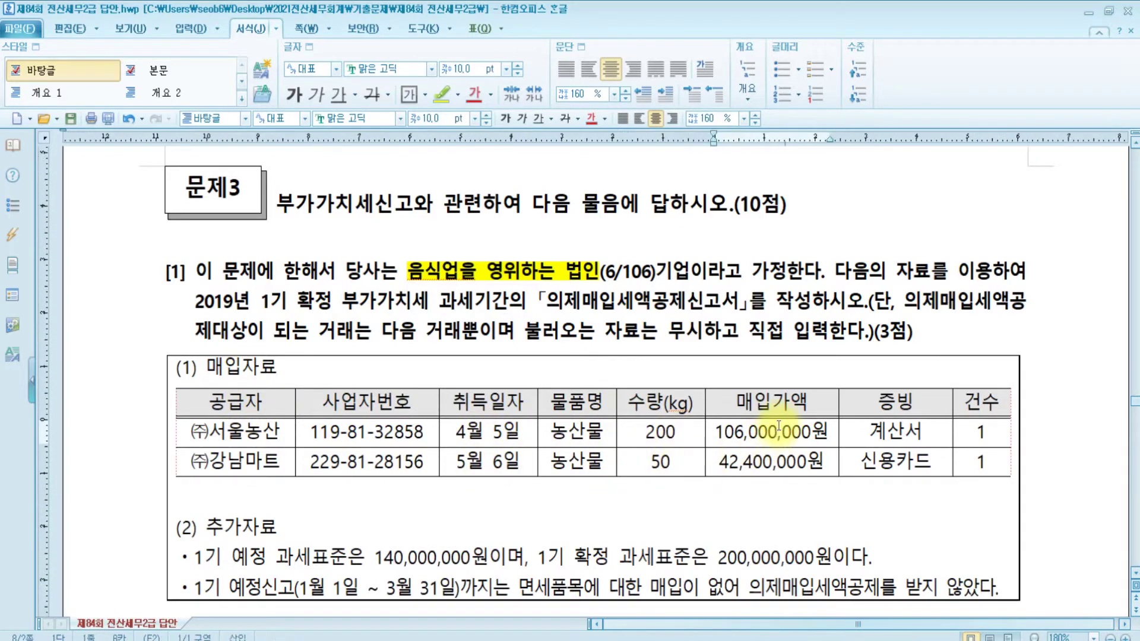
click(777, 467)
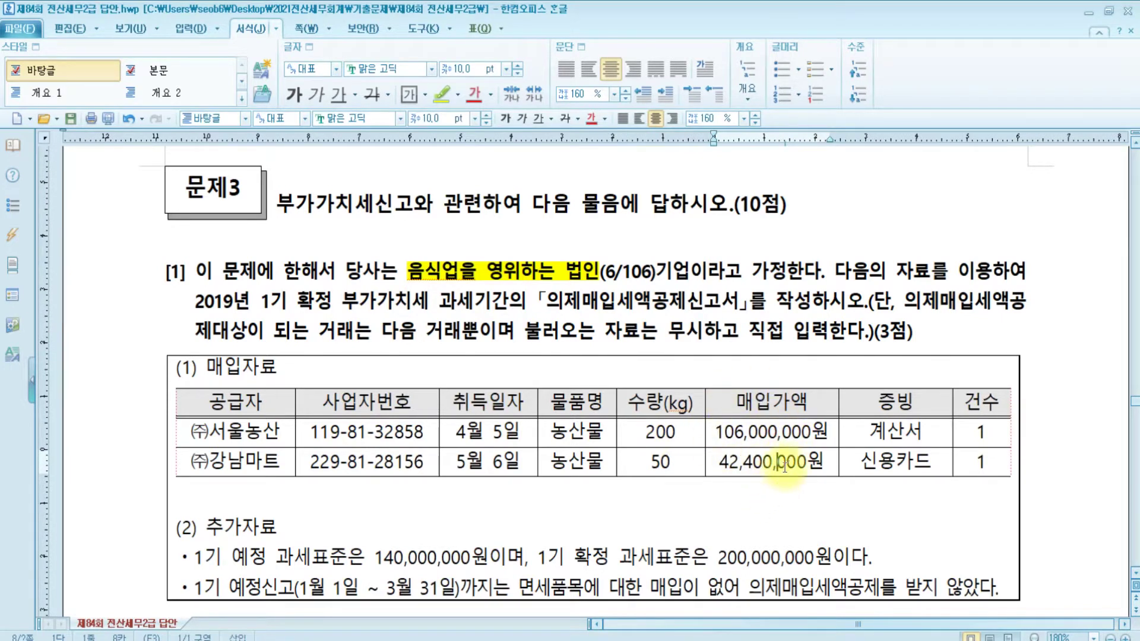
drag(869, 432, 940, 435)
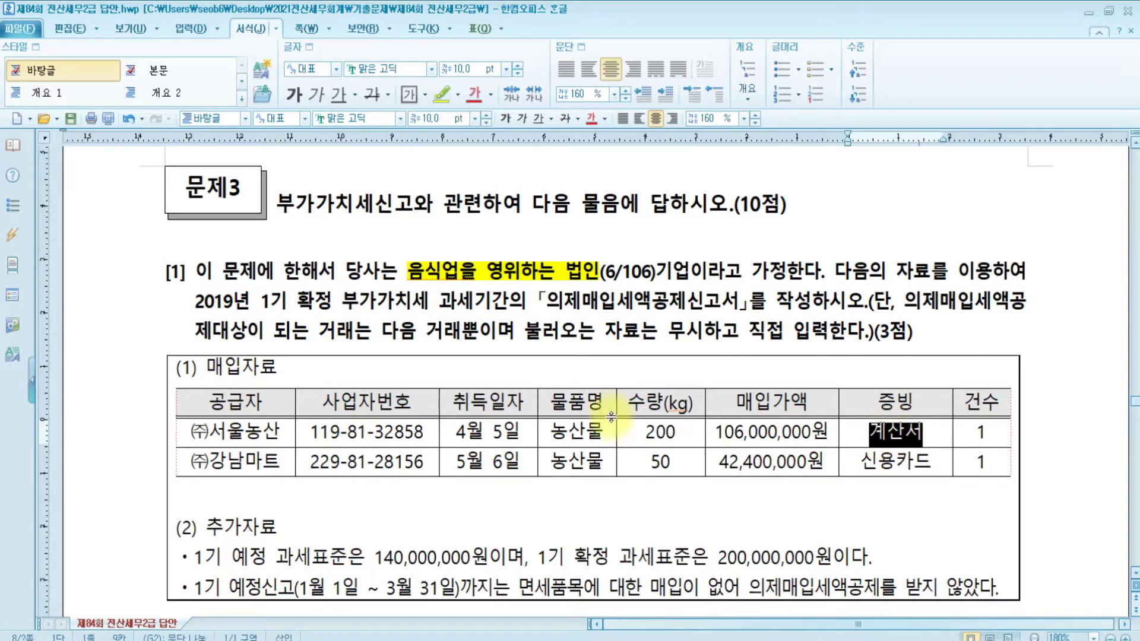
click(282, 462)
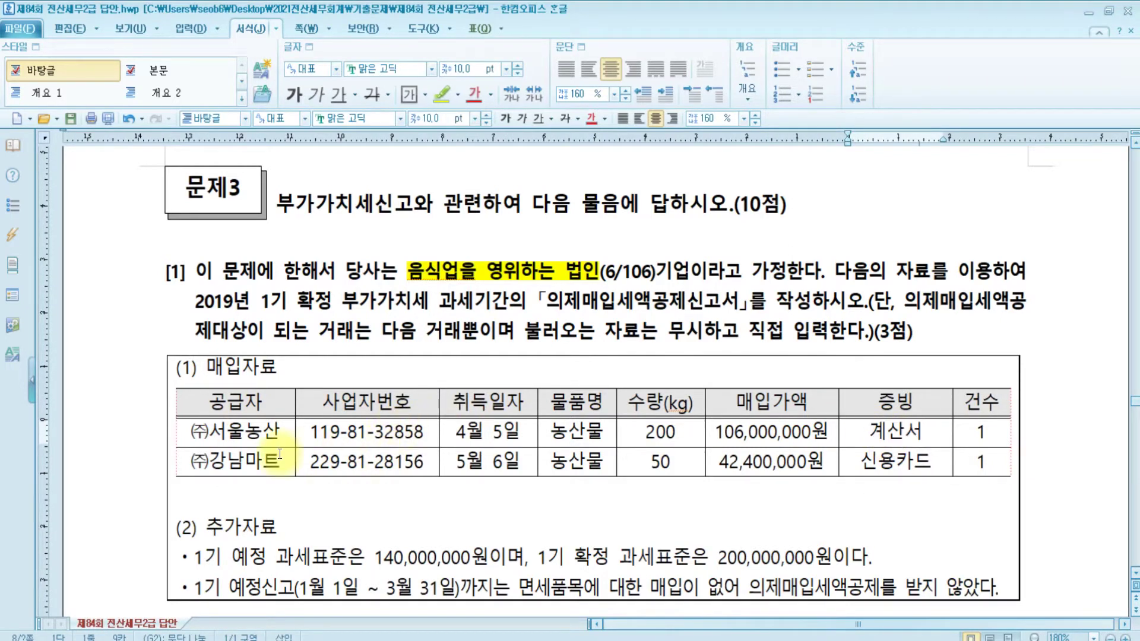
click(894, 462)
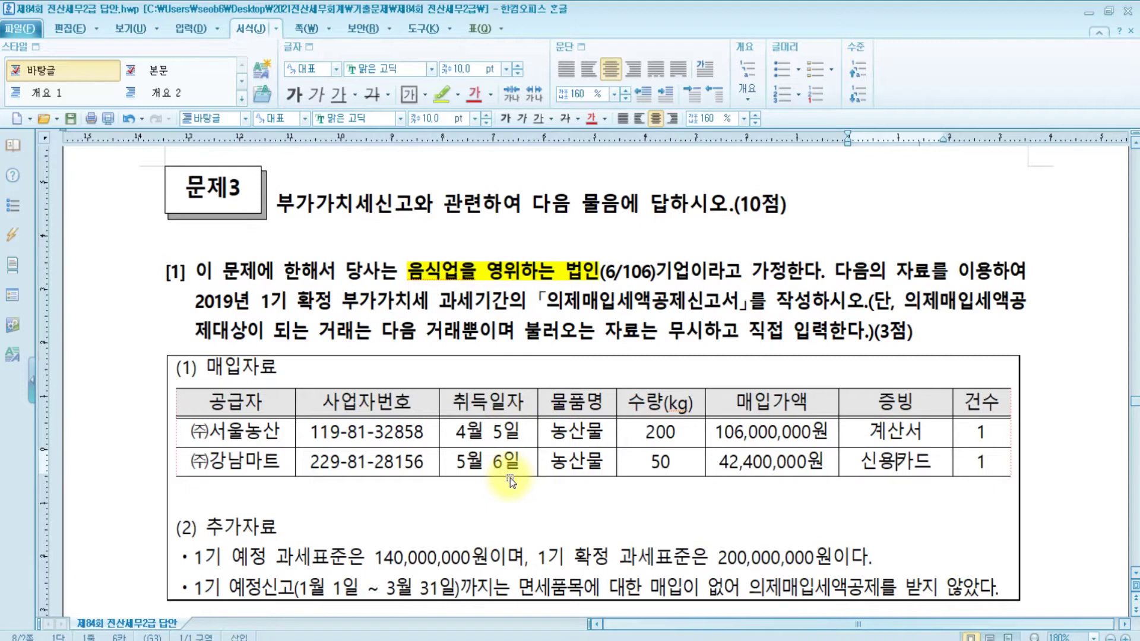
click(566, 432)
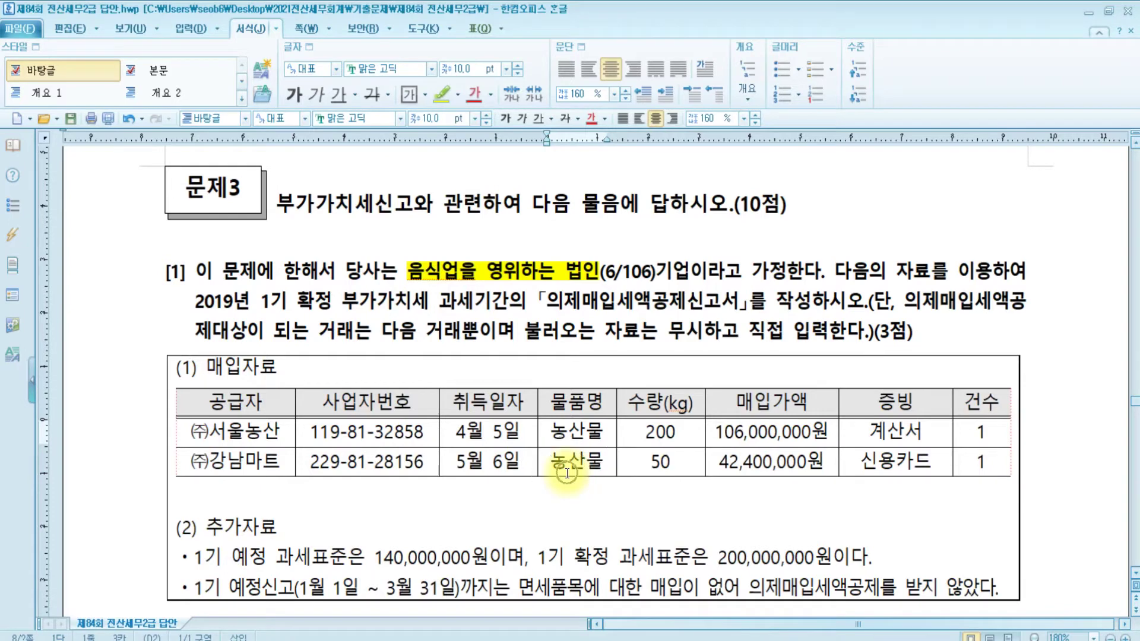
scroll(525, 469, down, 1)
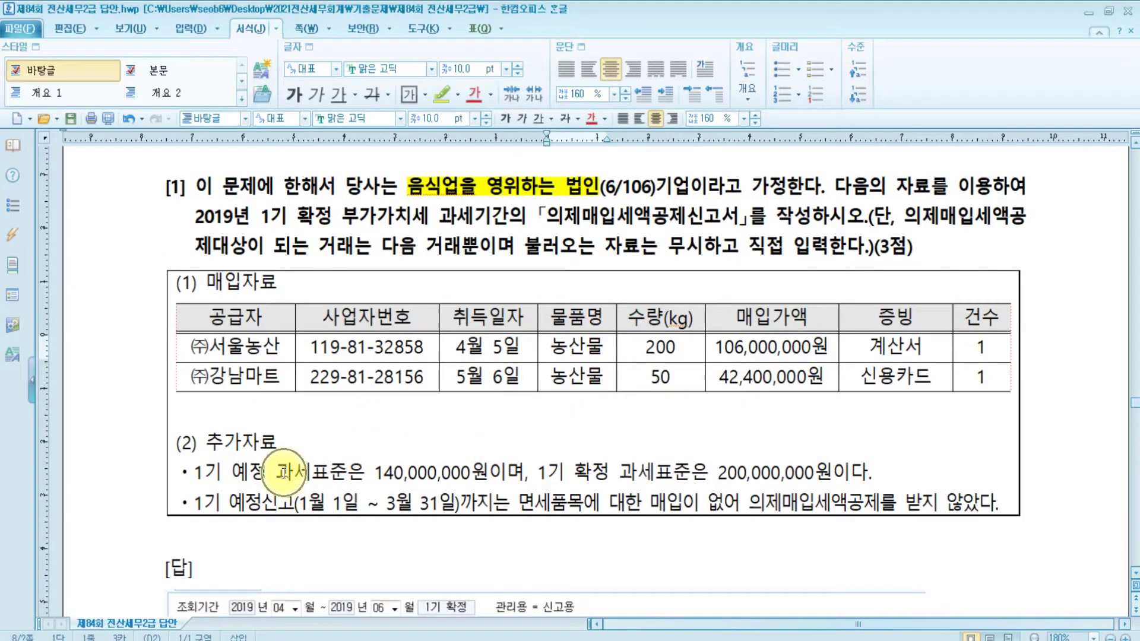
Review the preliminary and final tax base amounts and the 1기 확정 filing period in the question
drag(373, 473, 879, 472)
scroll(746, 471, up, 1)
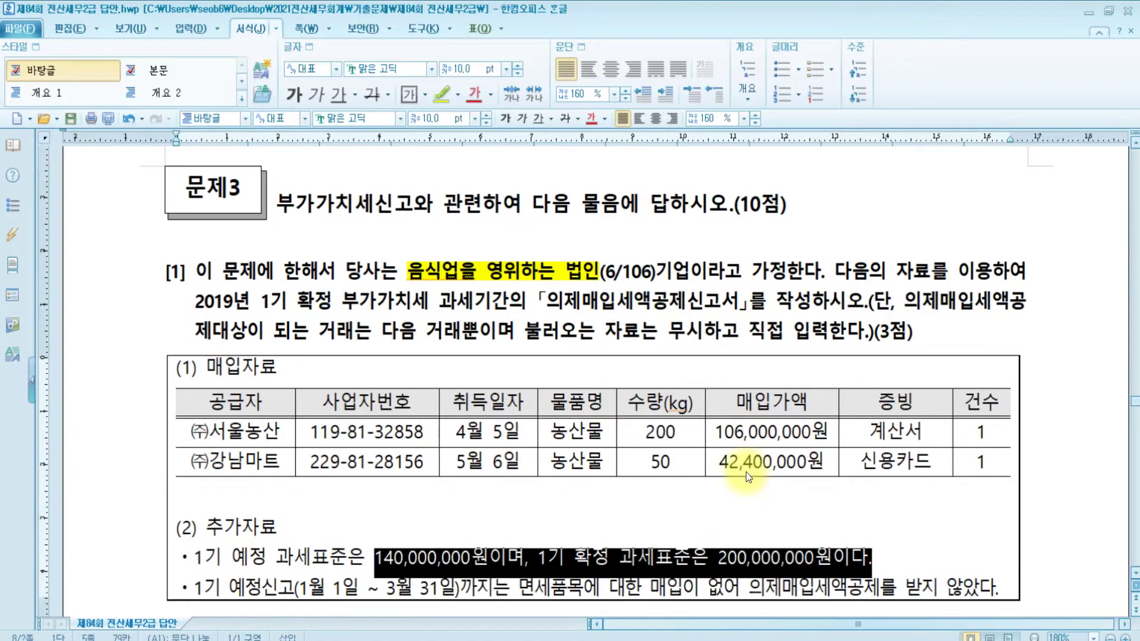
click(338, 303)
drag(261, 303, 351, 304)
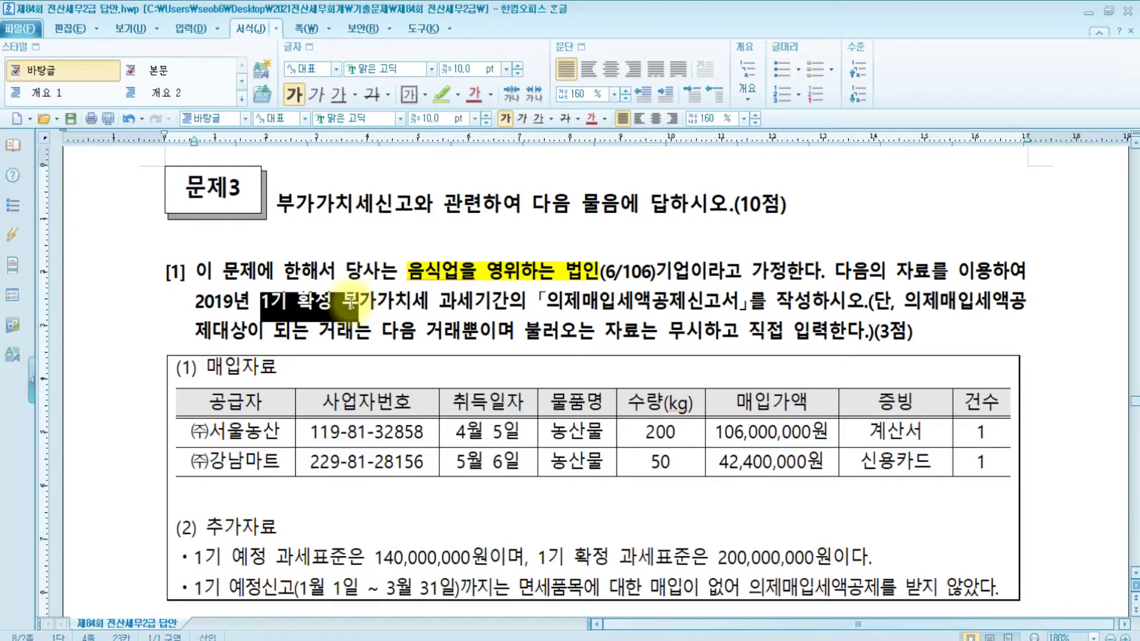
scroll(373, 279, down, 3)
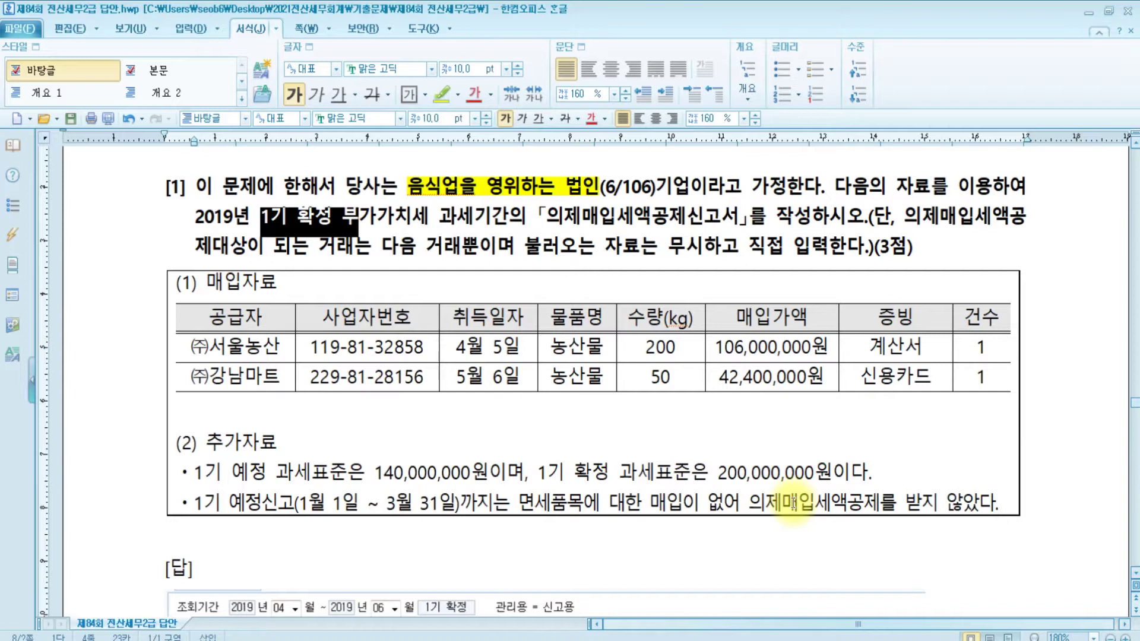
click(665, 420)
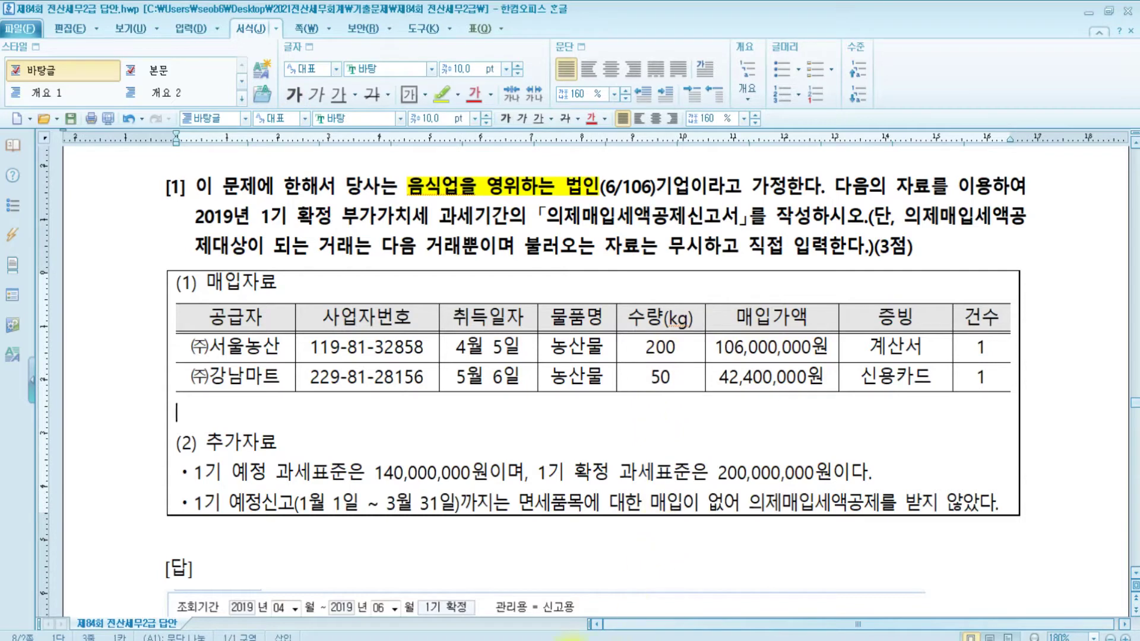
click(491, 640)
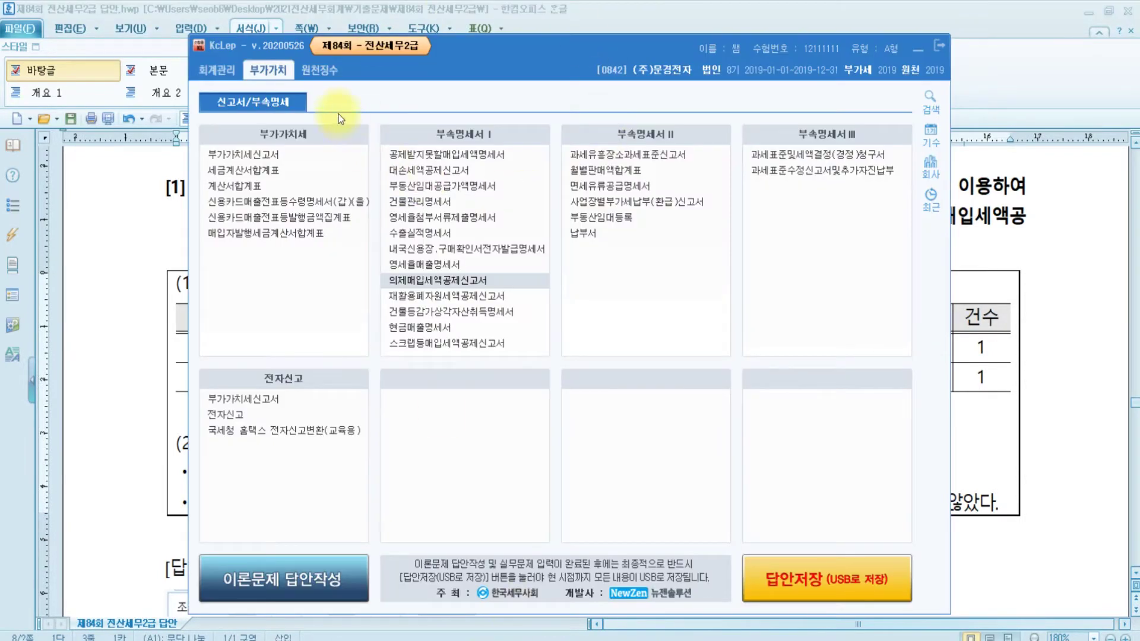
Open 의제매입세액공제신고서, discard the leftover unsaved entry, and load the 2019 April–June period
click(433, 283)
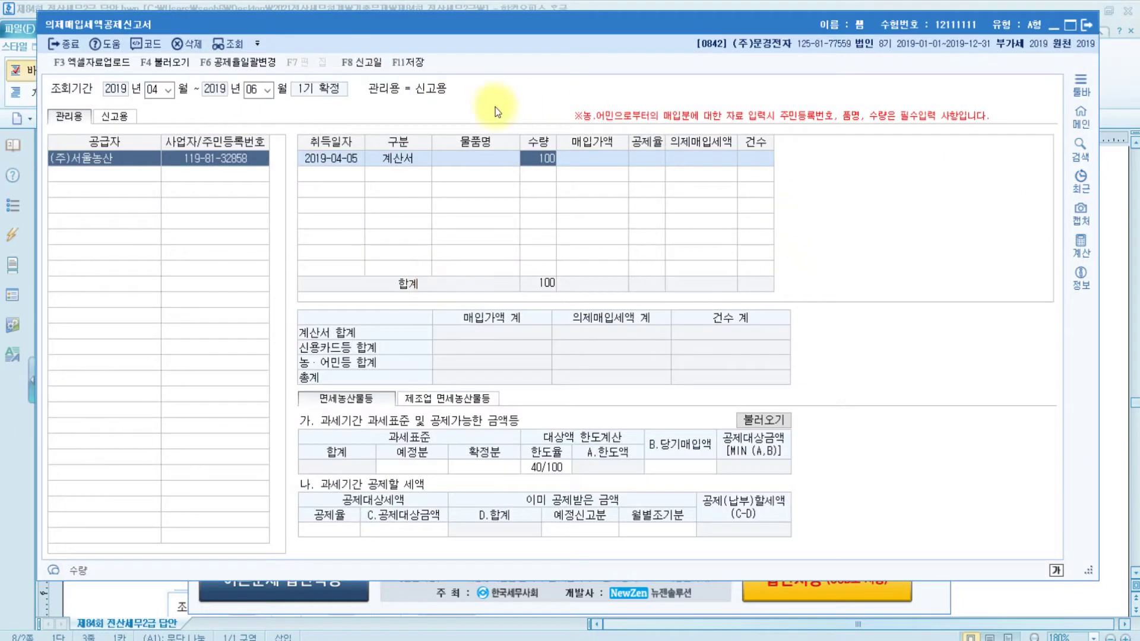
key(Escape)
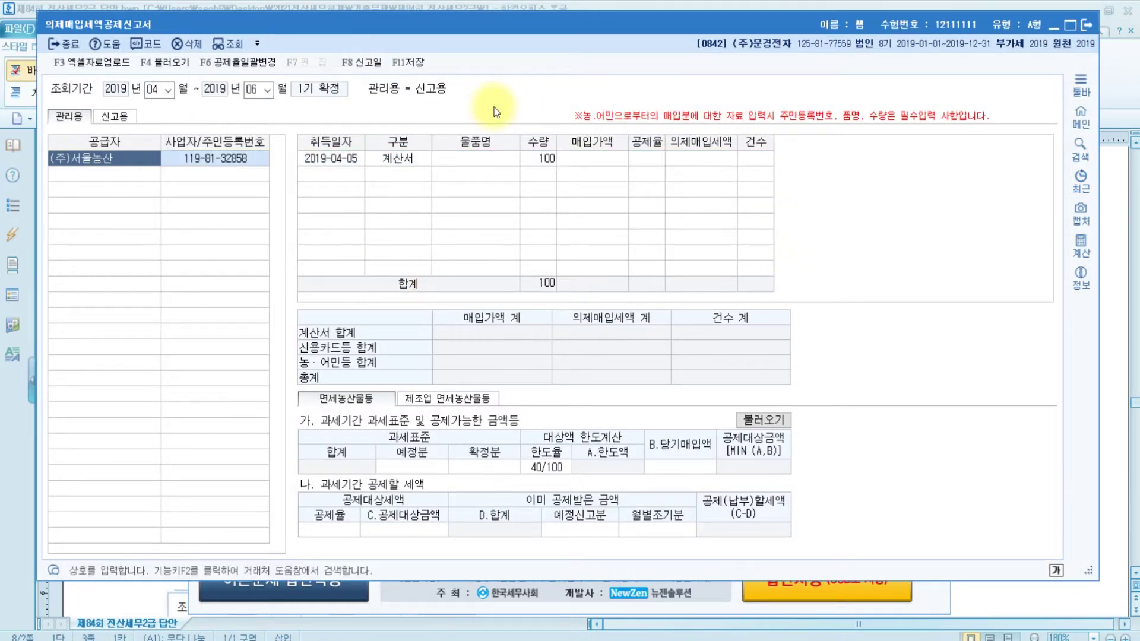
click(628, 333)
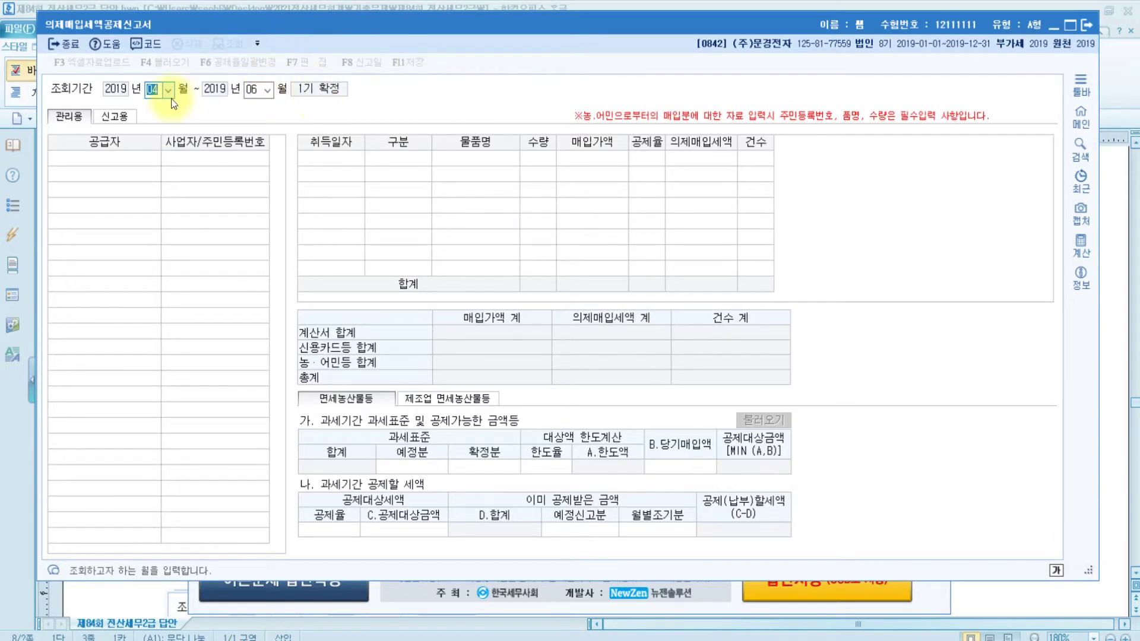
key(Return)
key(Return)
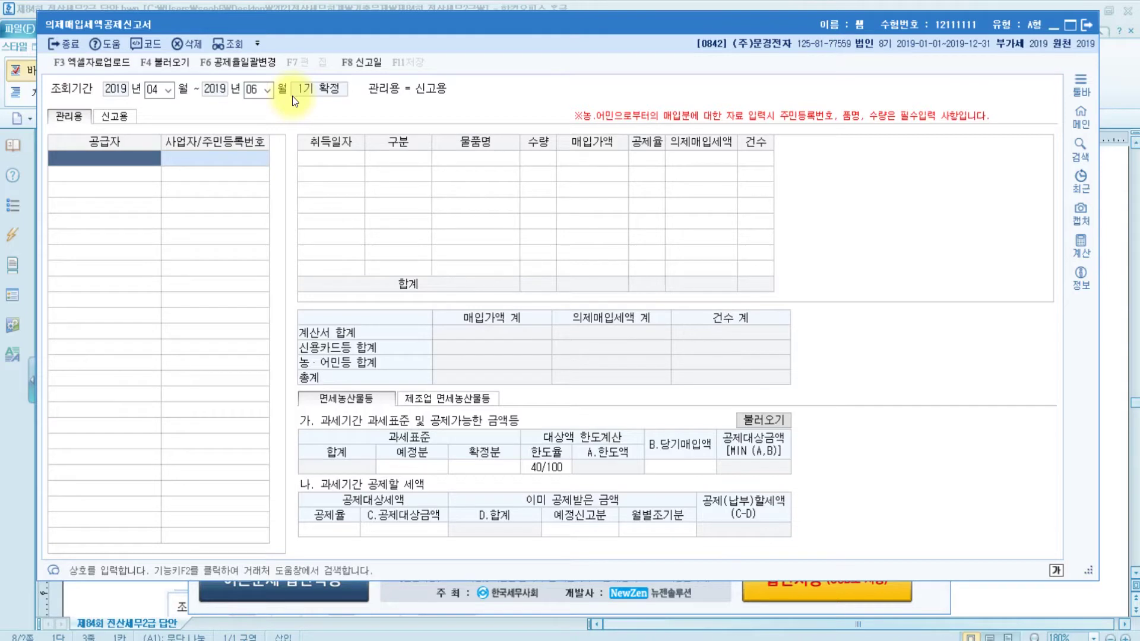
click(445, 640)
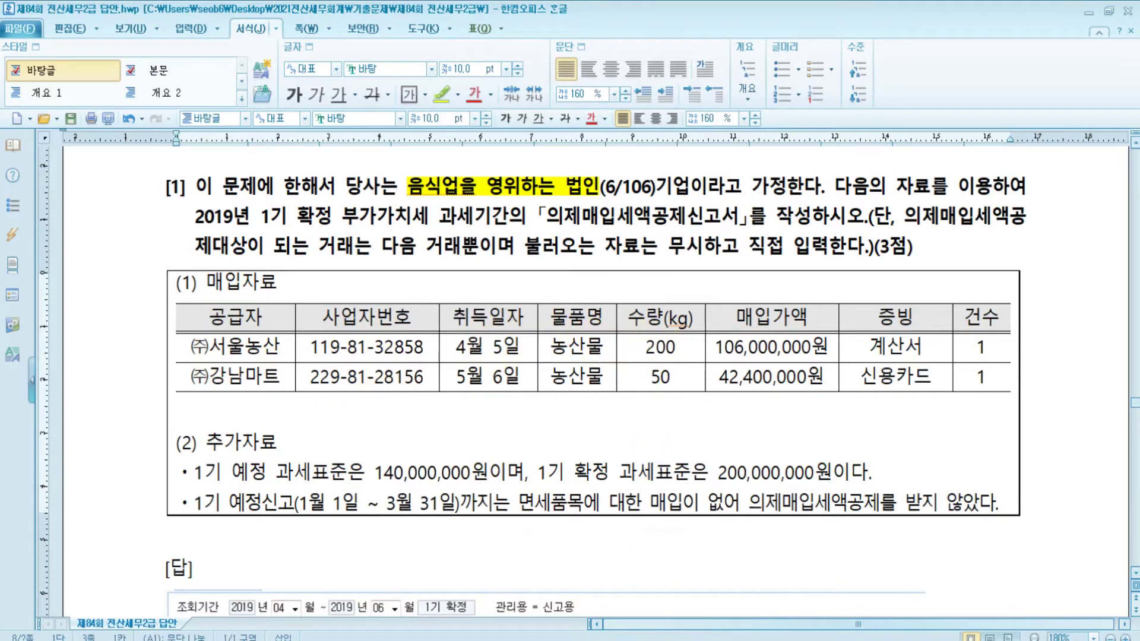
Start the first row: supplier (주)서울농산, date 2019-04-05, 계산서 category, item 농산물
mouse_move(599, 640)
click(654, 588)
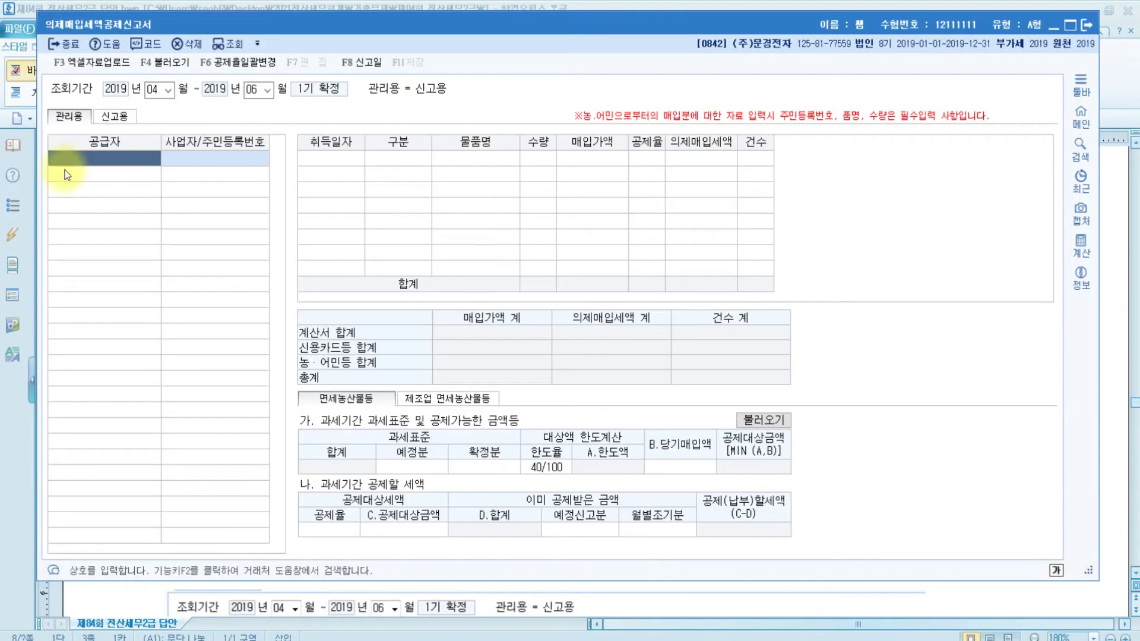
text(서)
key(Return)
text(울)
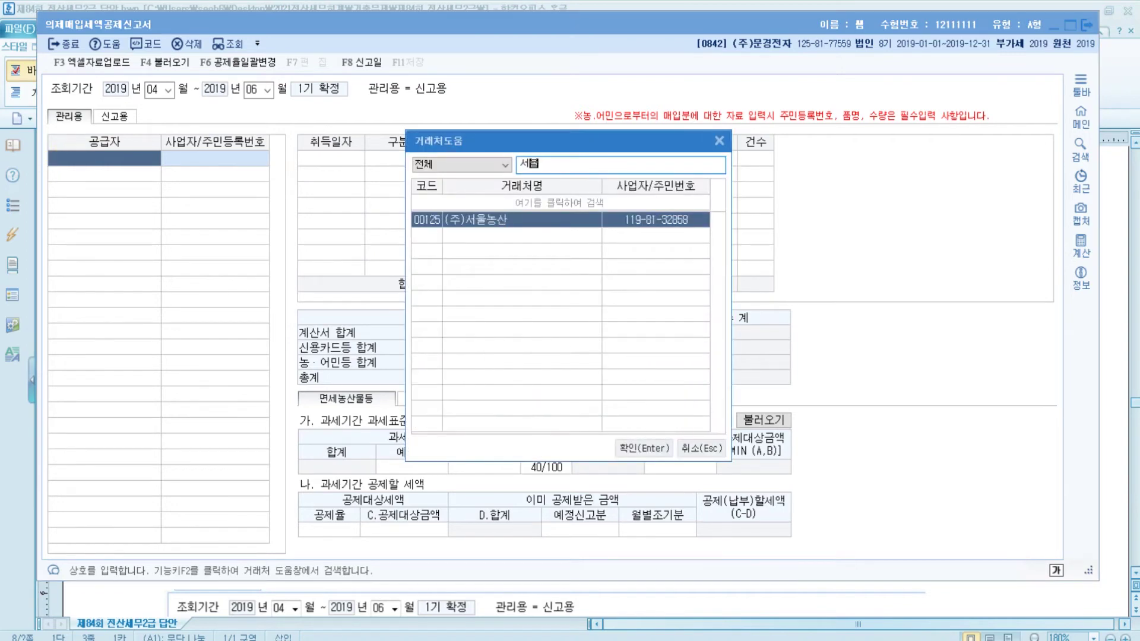
key(Return)
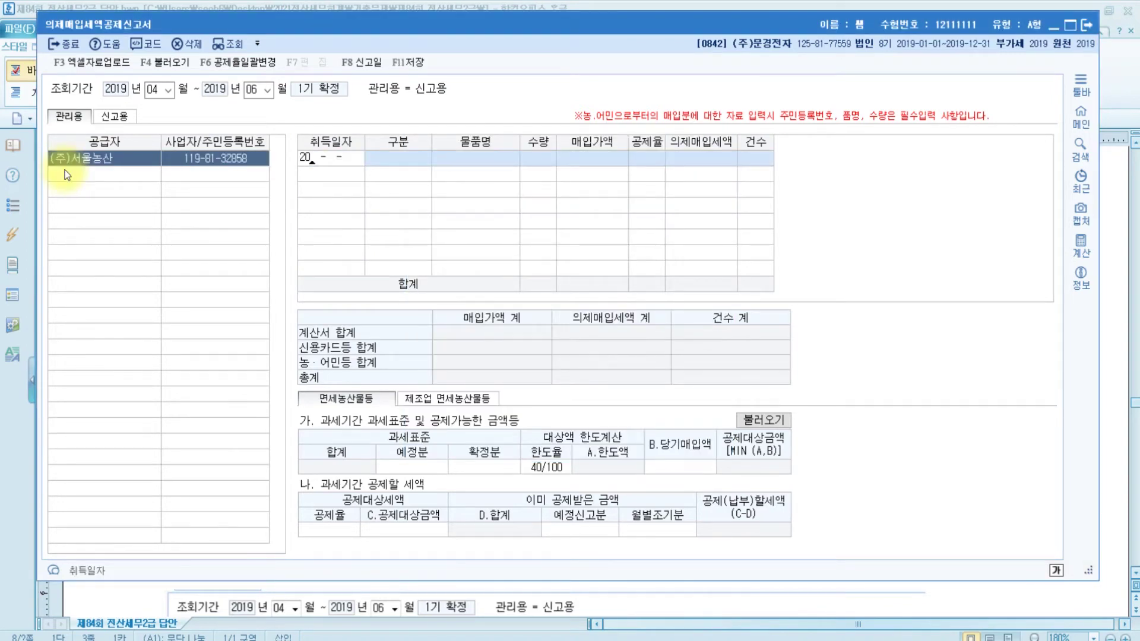
text(0405)
key(Return)
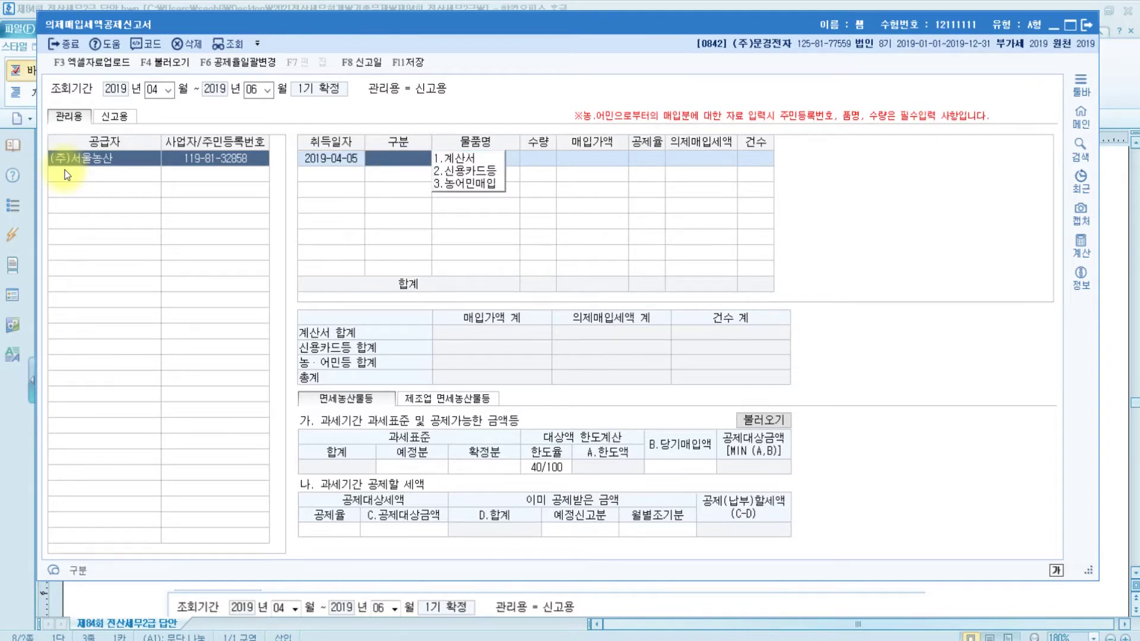
key(1)
key(Return)
text(농산물)
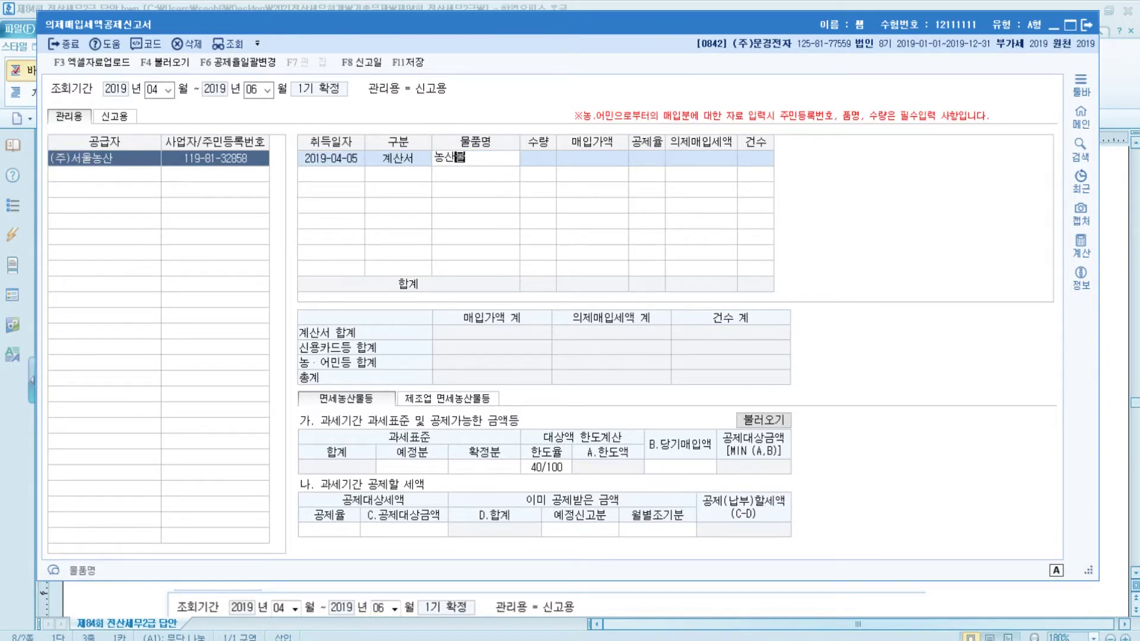
key(Return)
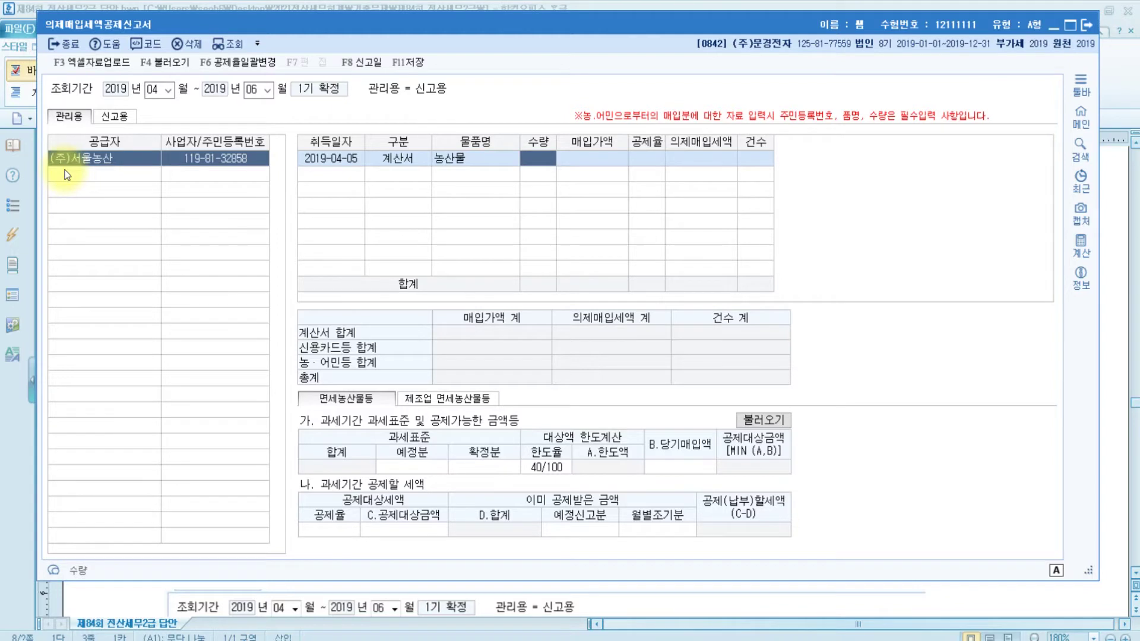
Enter quantity 200 and amount 106,000,000 at the 6/106 rate, giving a 6,000,000 deduction
text(100)
key(Return)
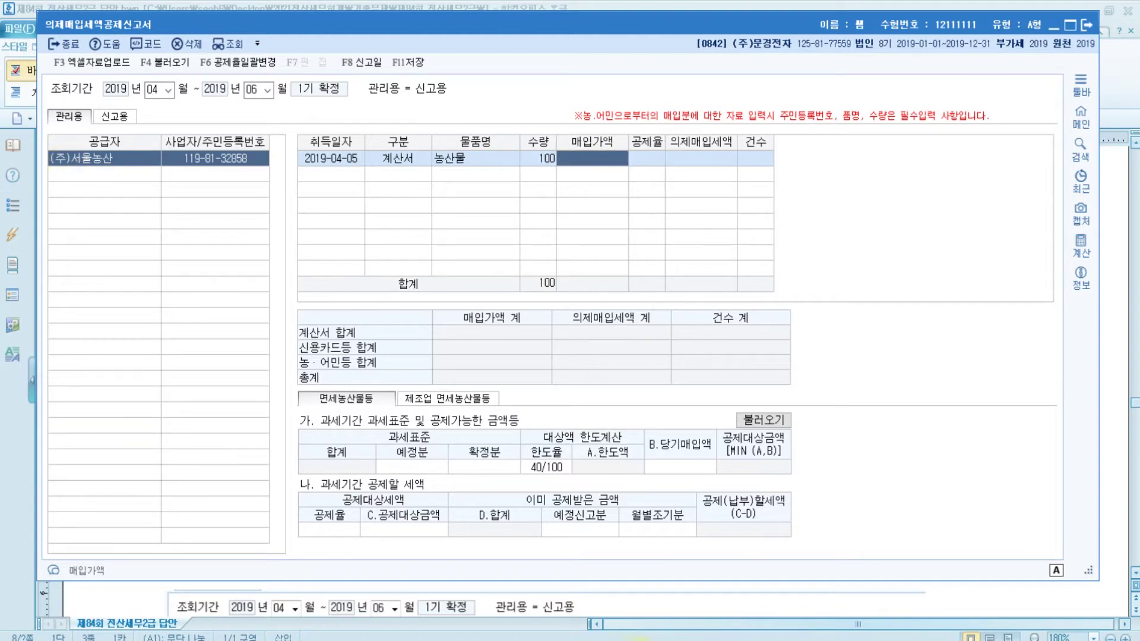
key(alt+Tab)
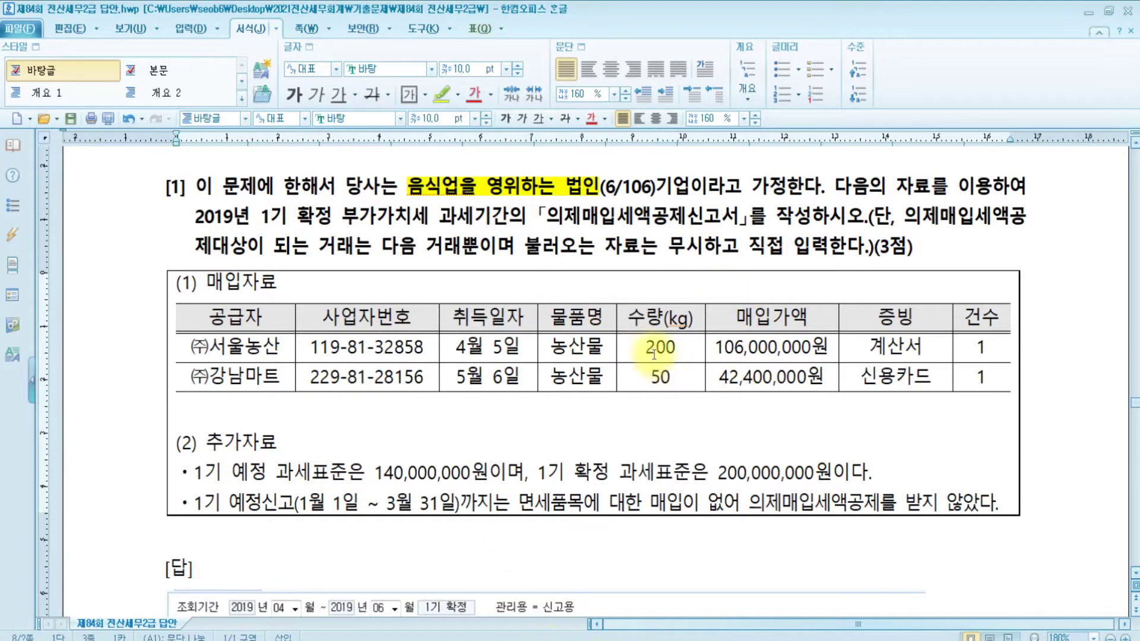
key(alt+Tab)
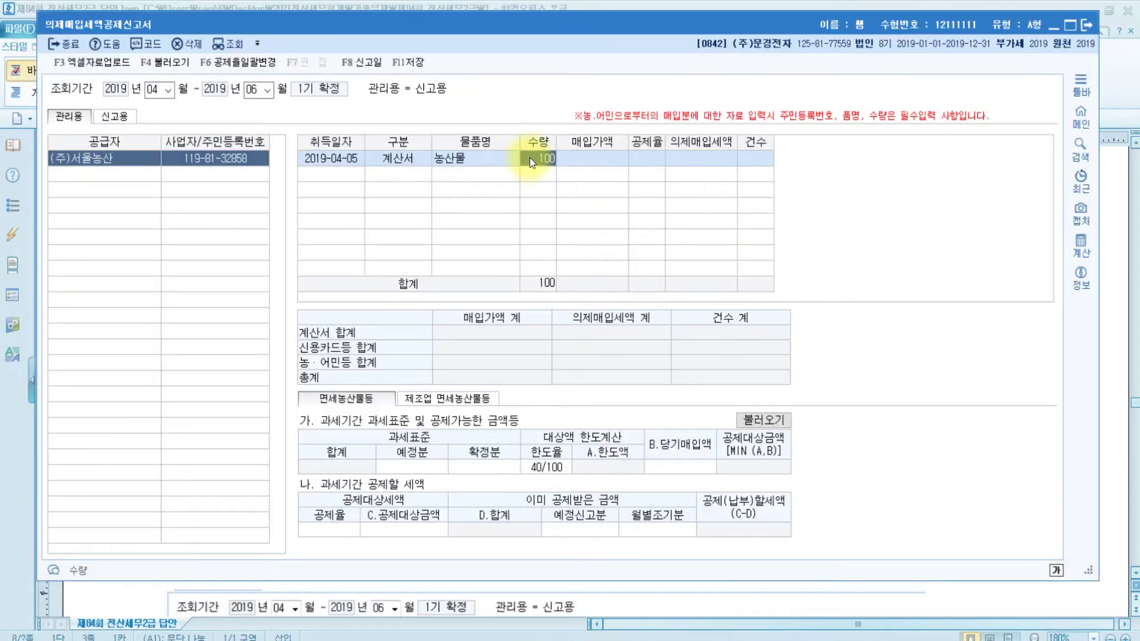
text(200)
key(Return)
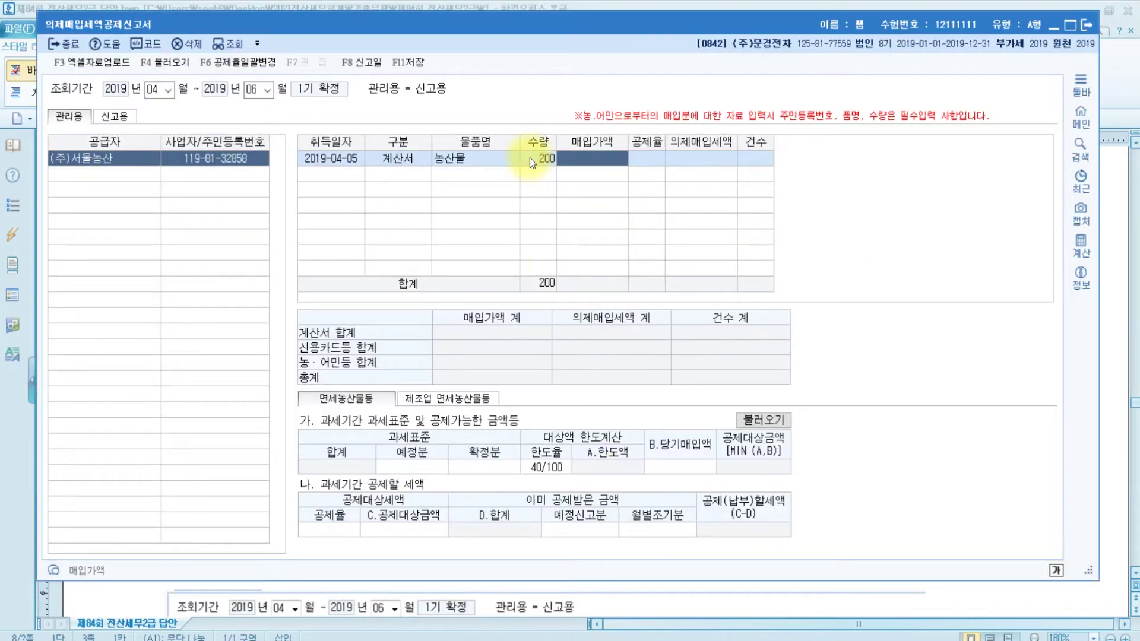
key(alt+Tab)
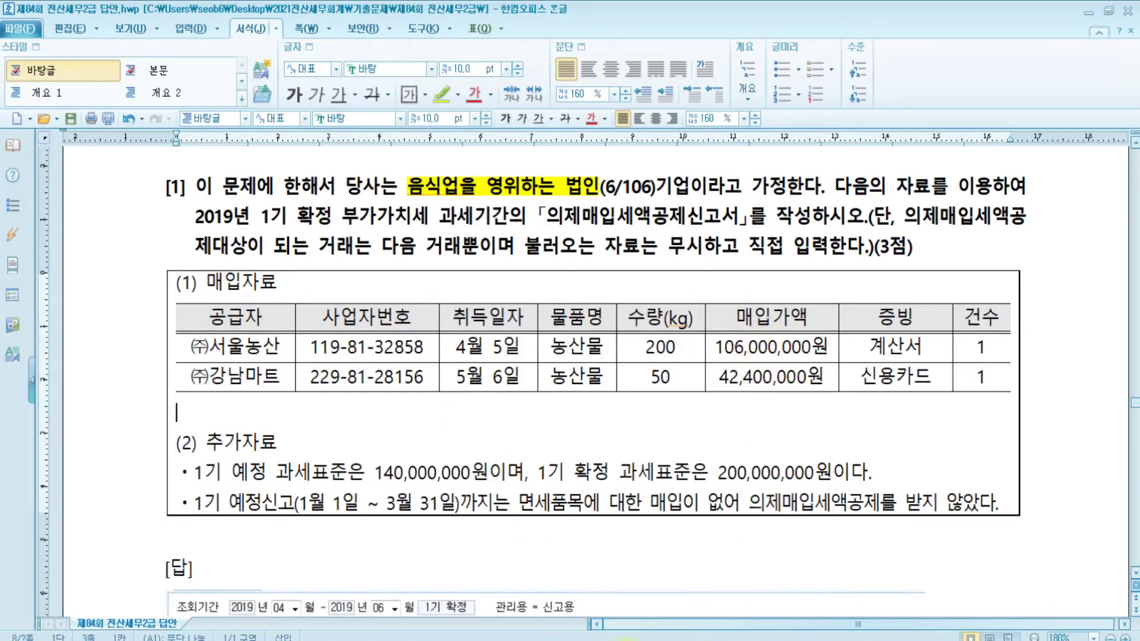
key(alt+Tab)
click(623, 158)
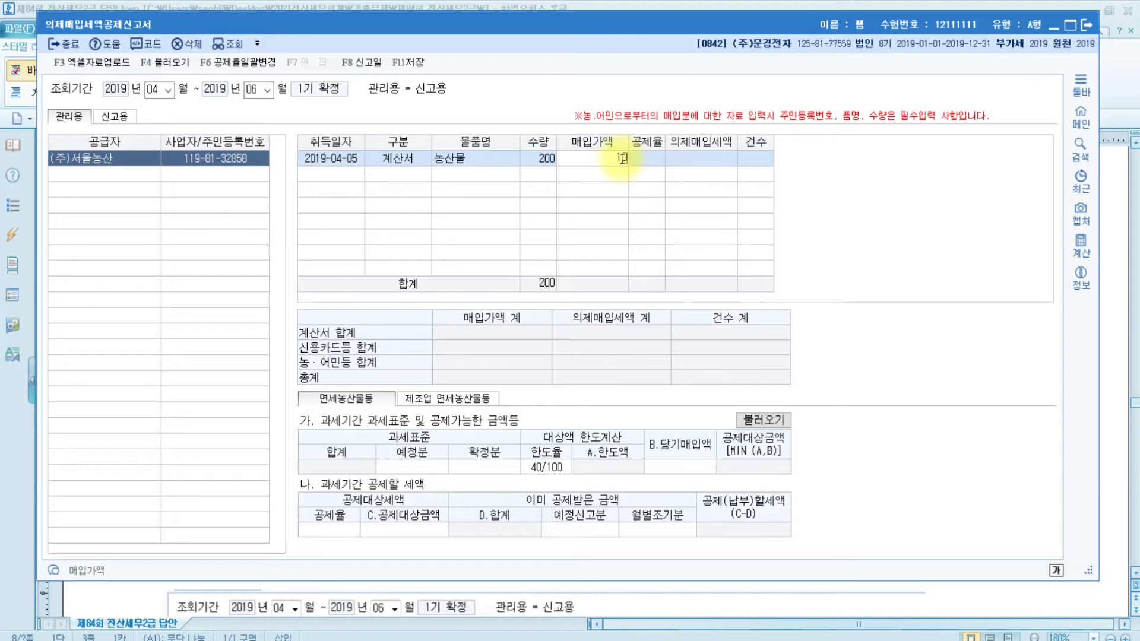
text(106000000)
key(Return)
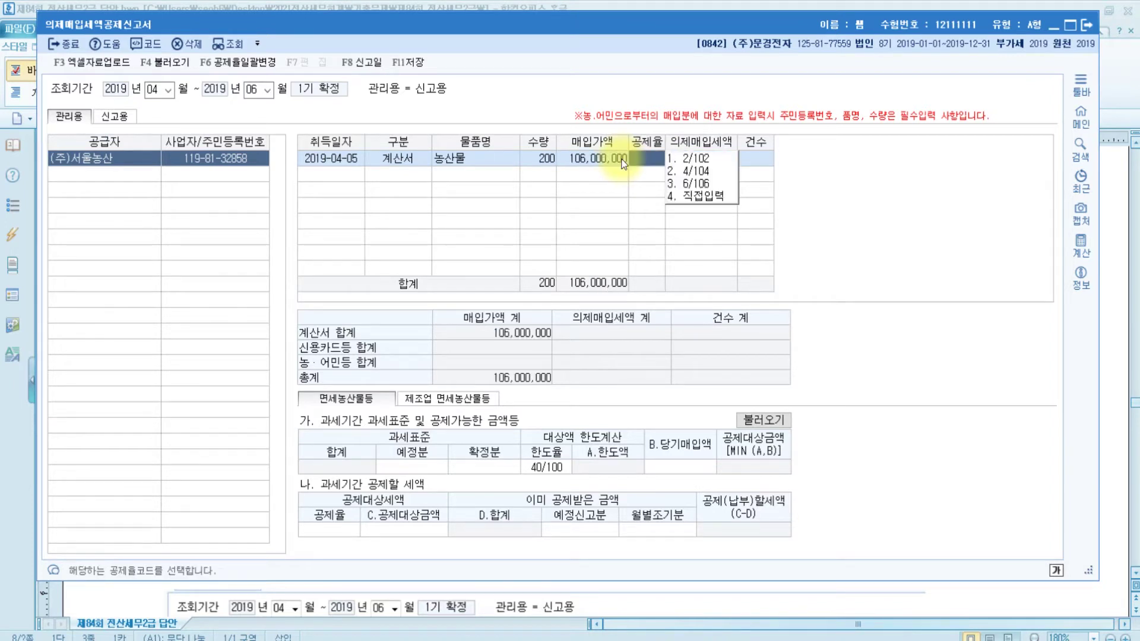
click(706, 184)
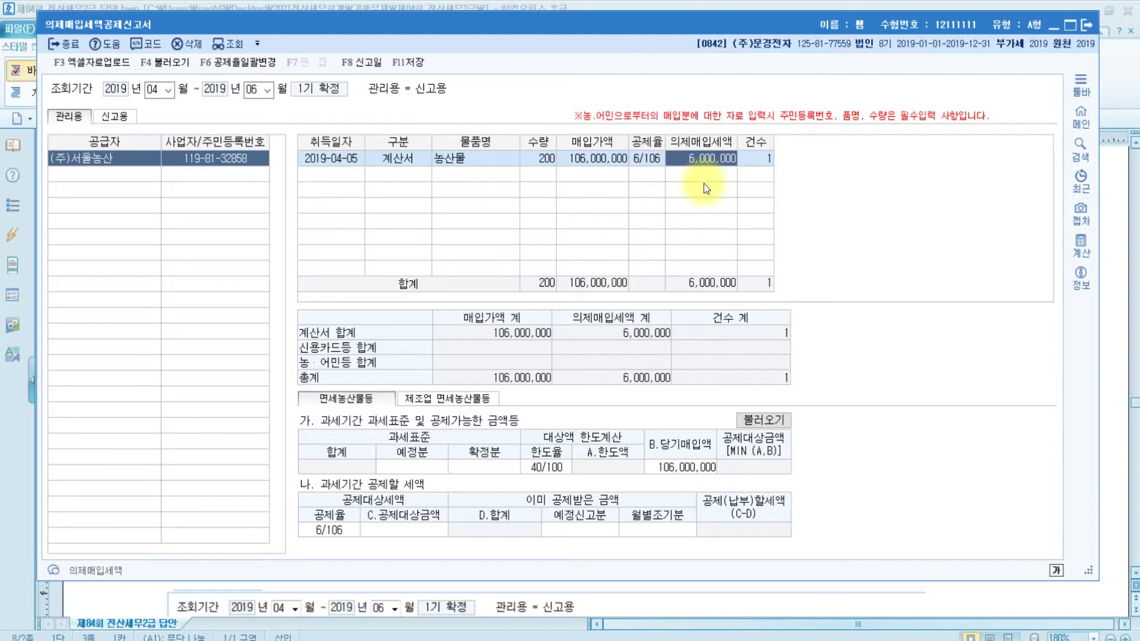
key(Return)
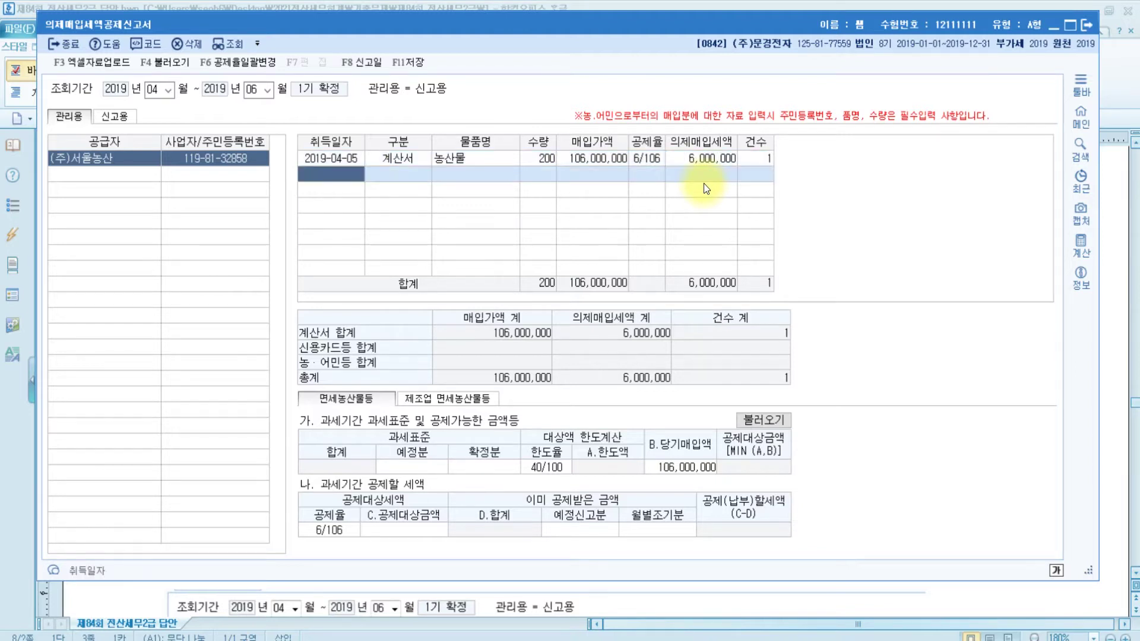
Add a second row for (주)강남마트 dated 2019-05-06, category 신용카드등, item 농산물
click(113, 174)
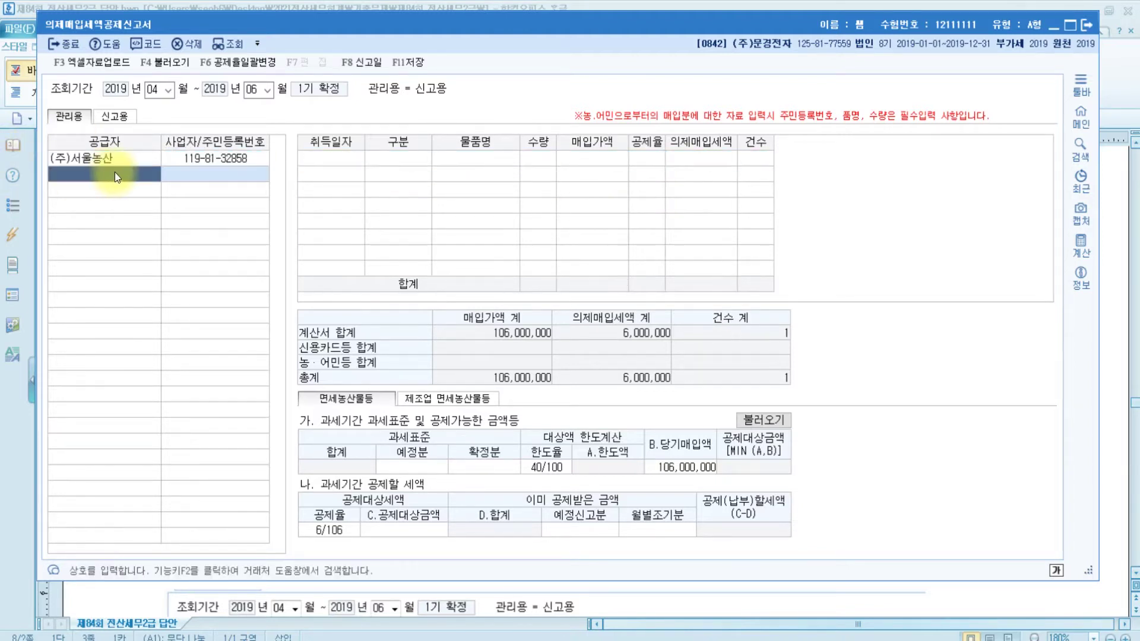
key(F2)
text(강)
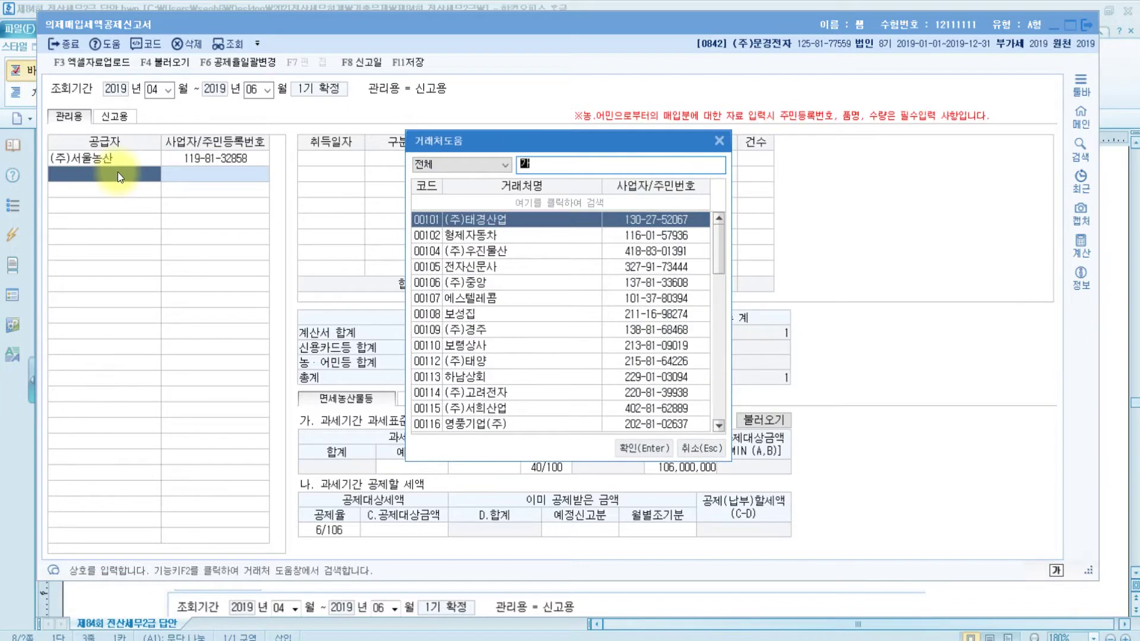
key(Return)
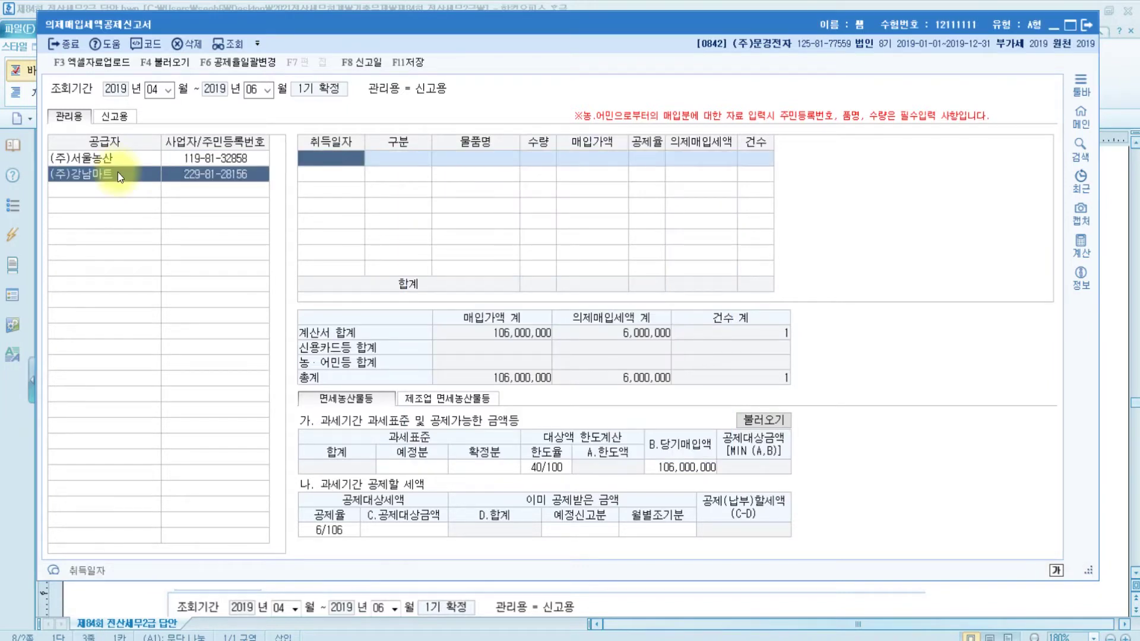
text(20190506)
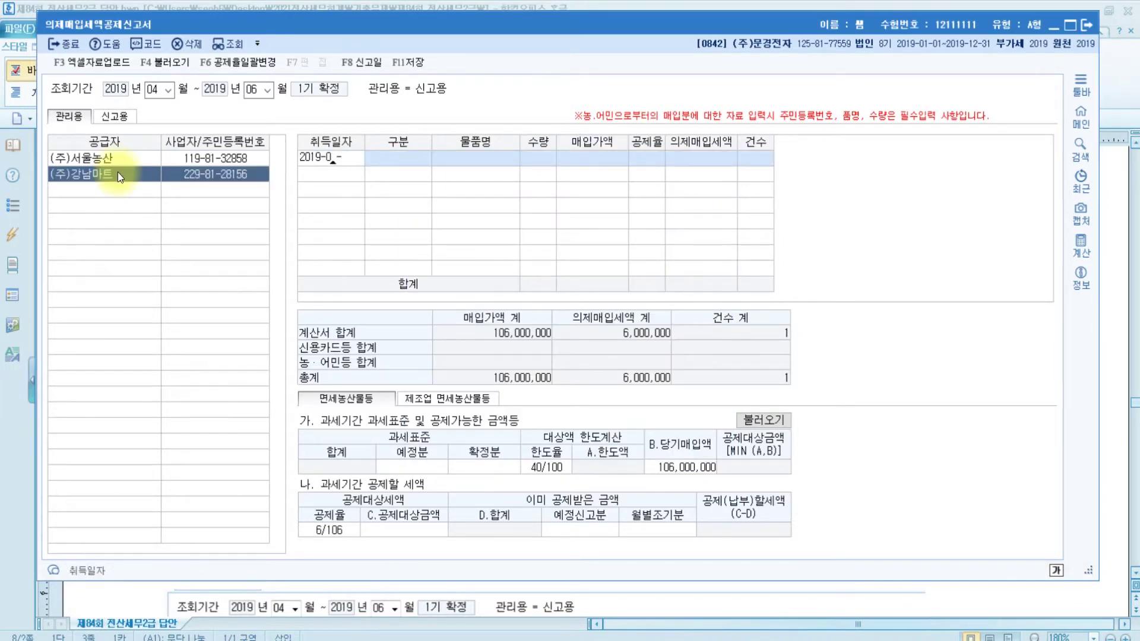
key(Return)
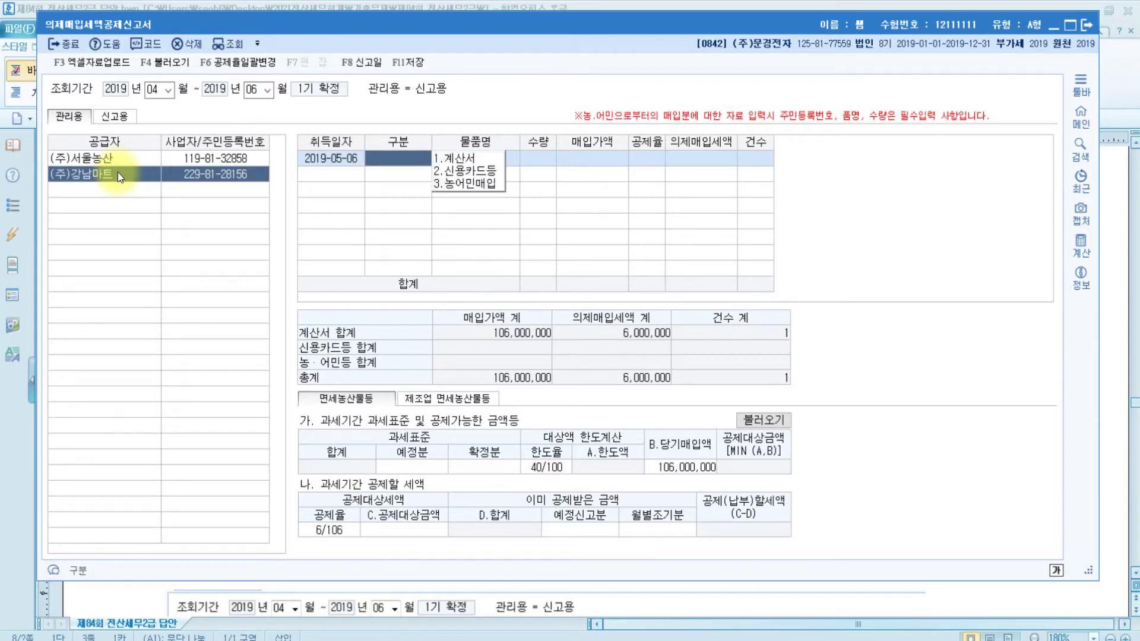
text(2)
key(Return)
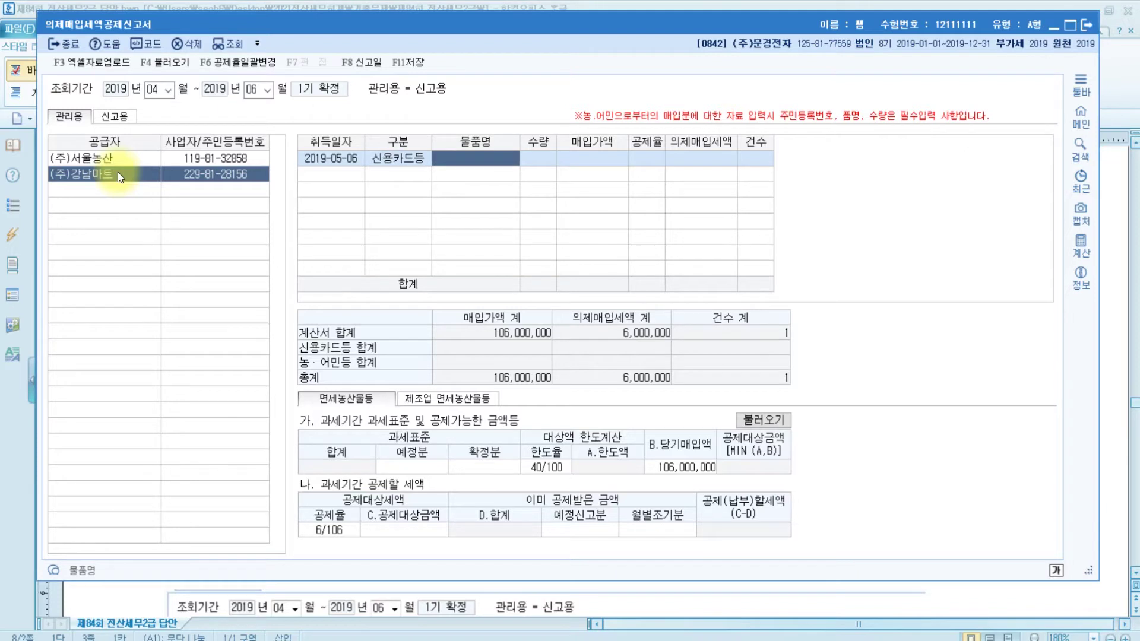
text(농산물)
key(Return)
Enter quantity 50 and amount 42,400,000 at 6/106, giving a 2,400,000 deduction
text(50)
key(Return)
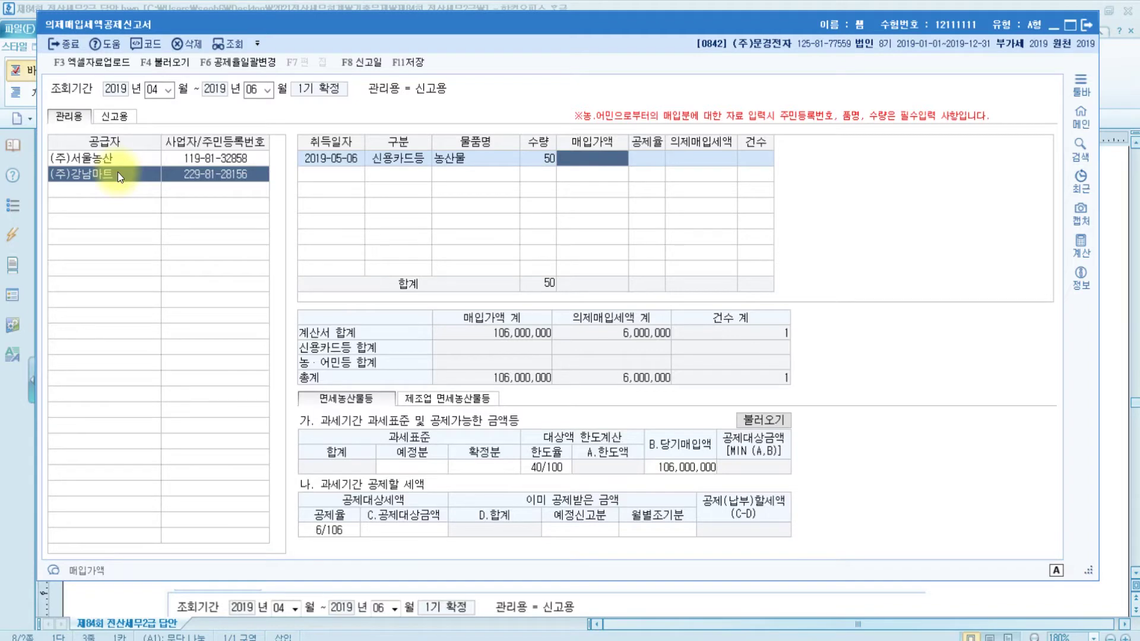
text(42400000)
key(Return)
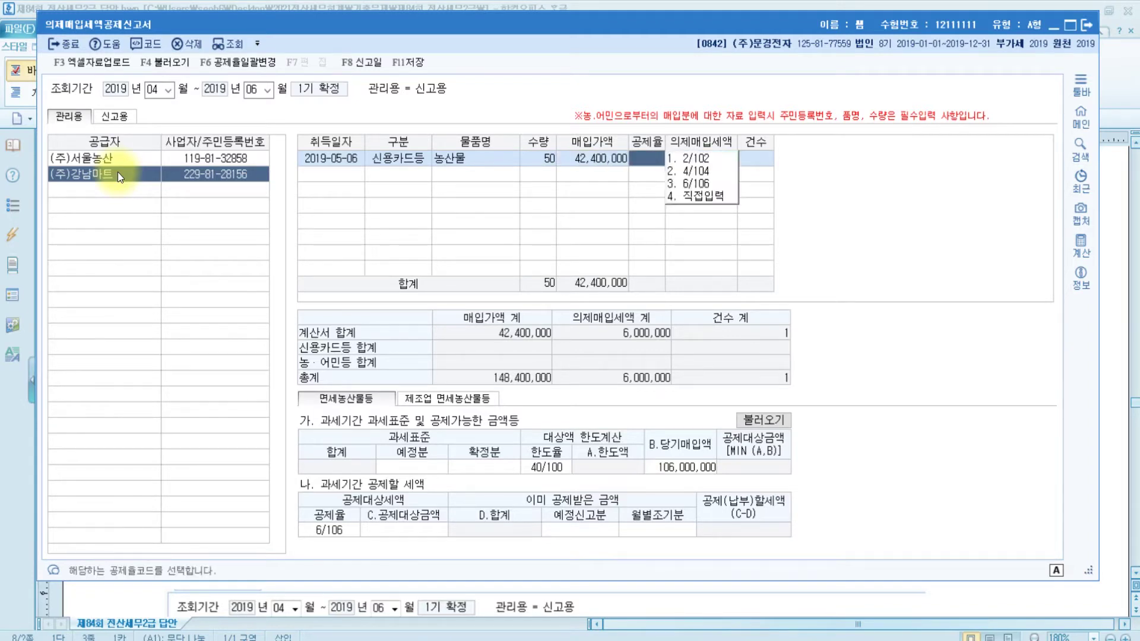
key(3)
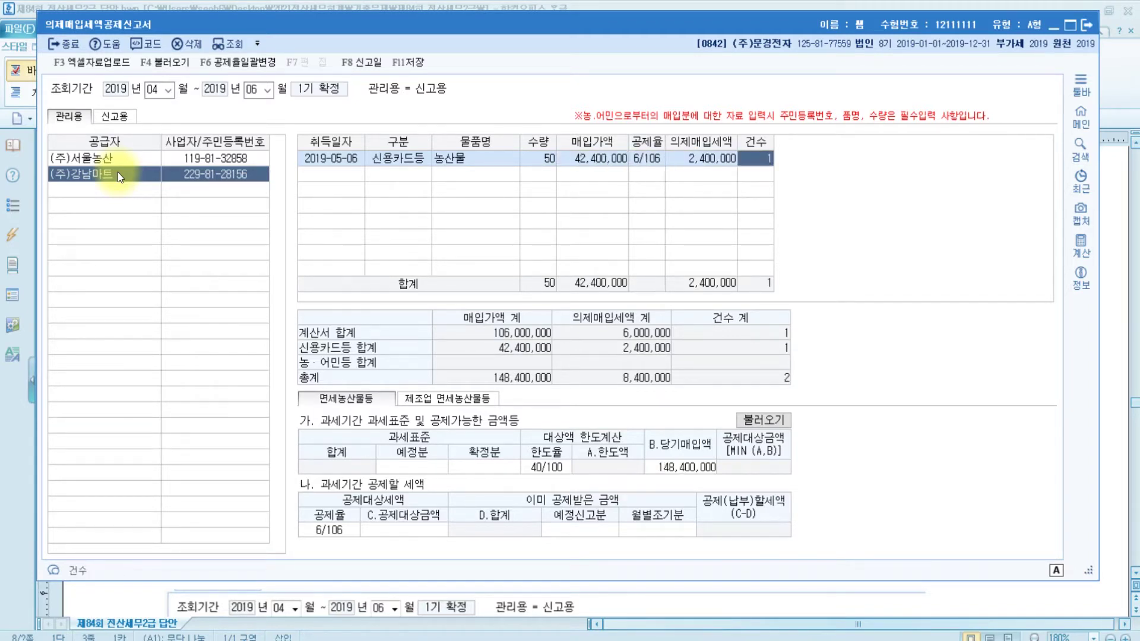
key(Return)
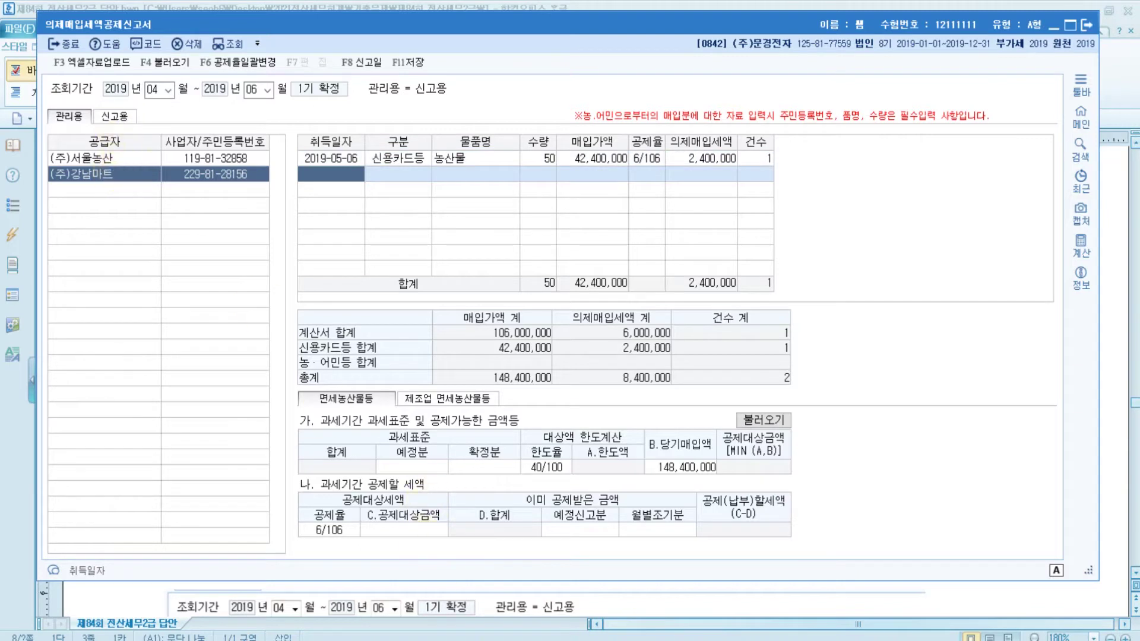
click(585, 640)
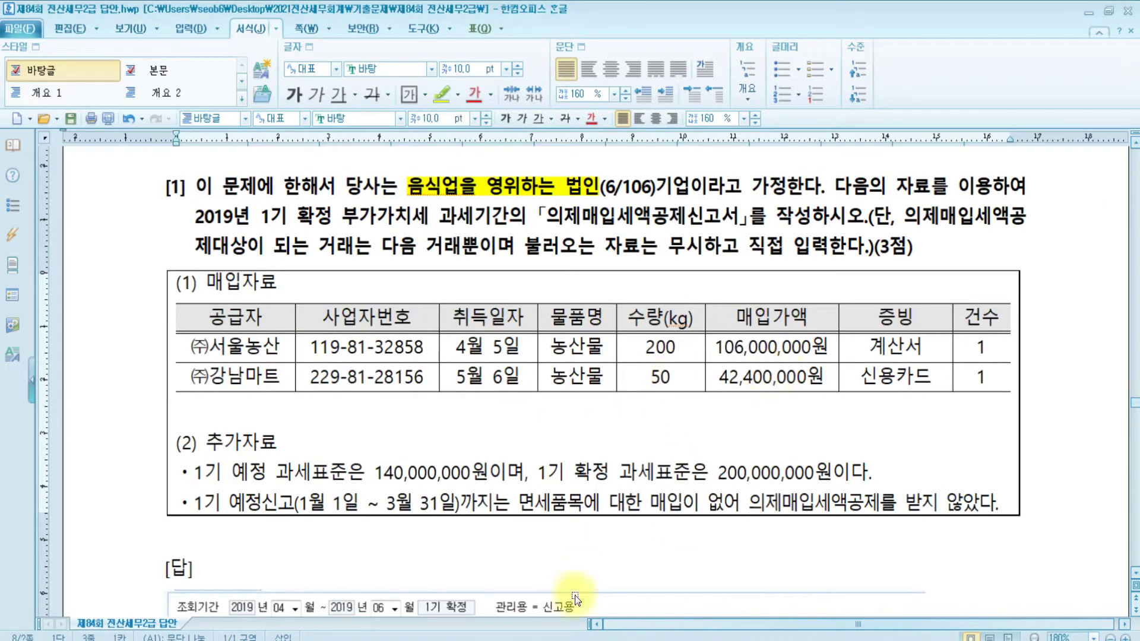
click(585, 640)
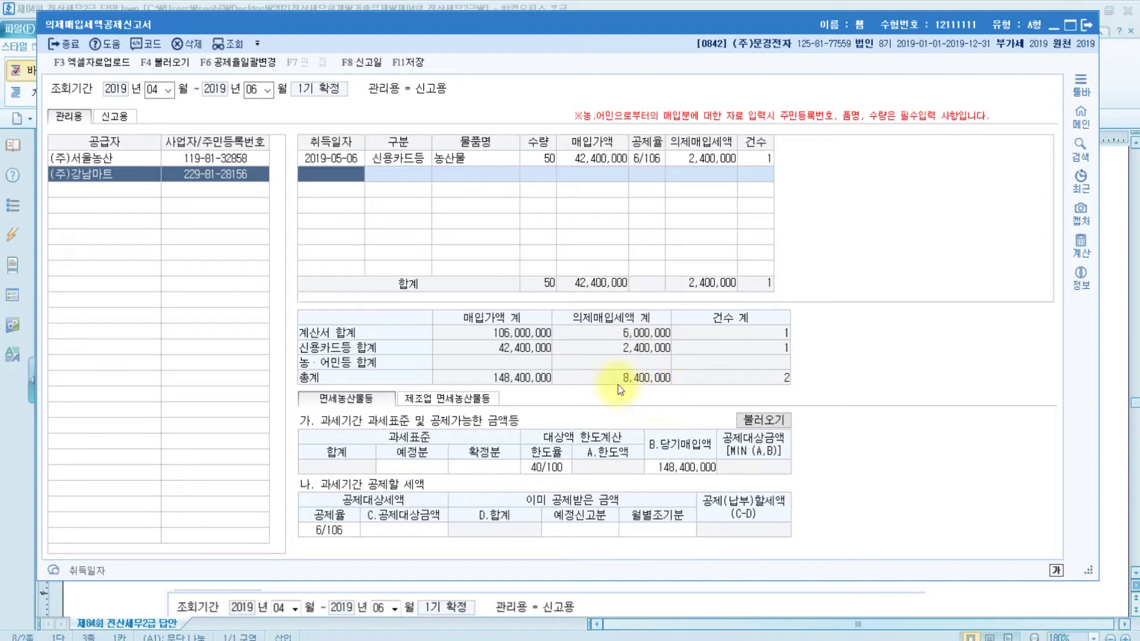
click(94, 155)
click(92, 172)
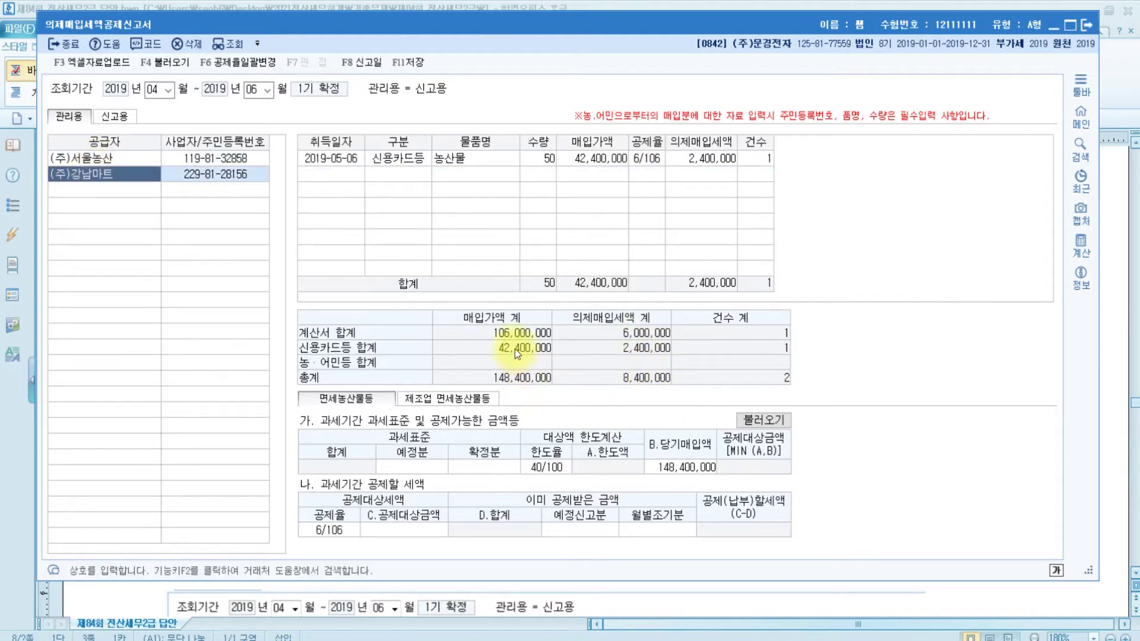
click(505, 383)
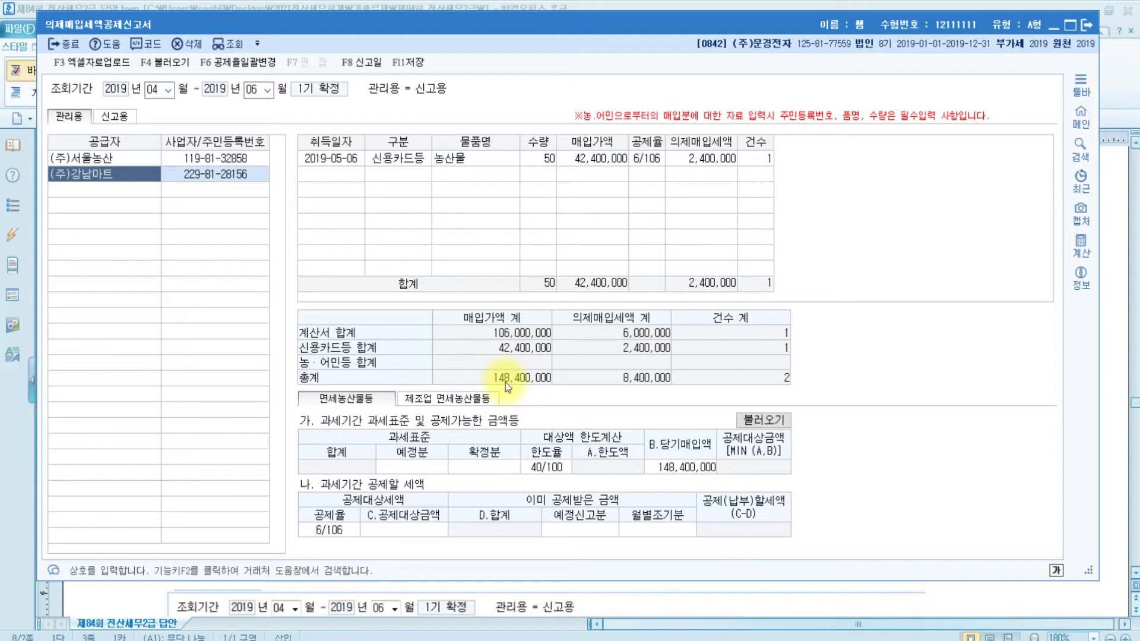
click(643, 389)
click(644, 390)
click(644, 389)
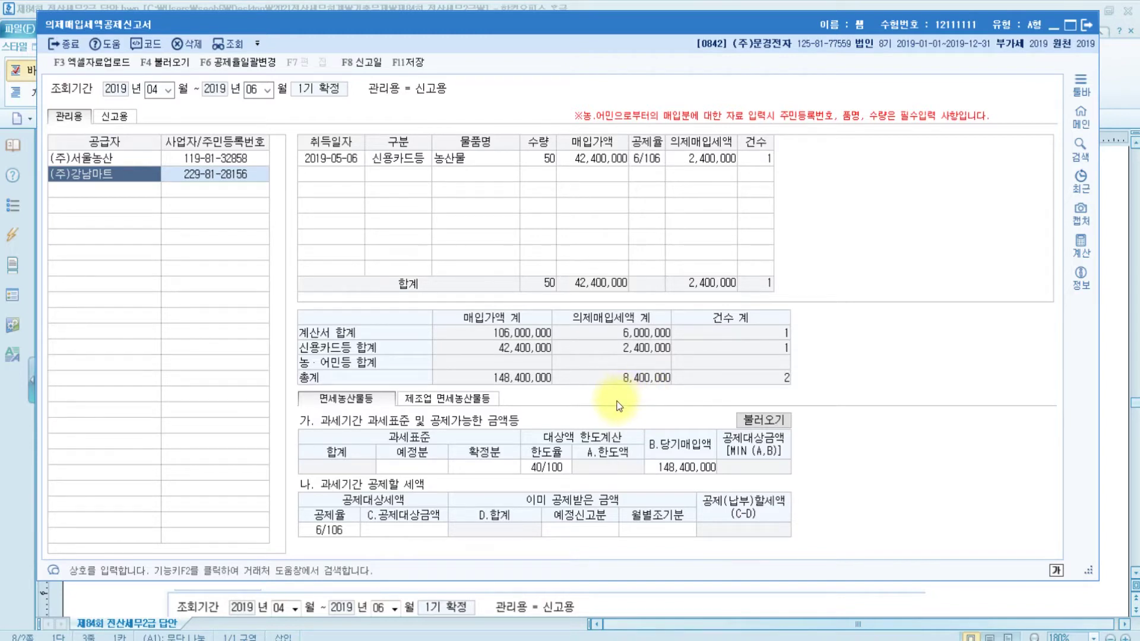
click(393, 465)
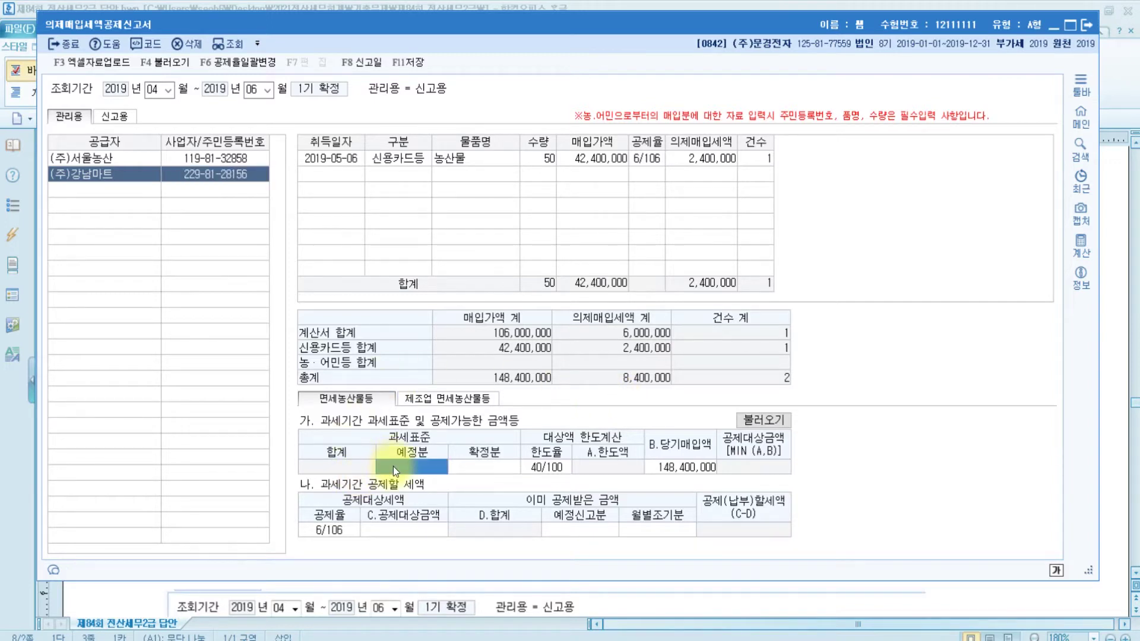
Fill in 과세표준 140,000,000 (예정분) and 200,000,000 (확정분), yielding a 136,000,000 limit
click(490, 469)
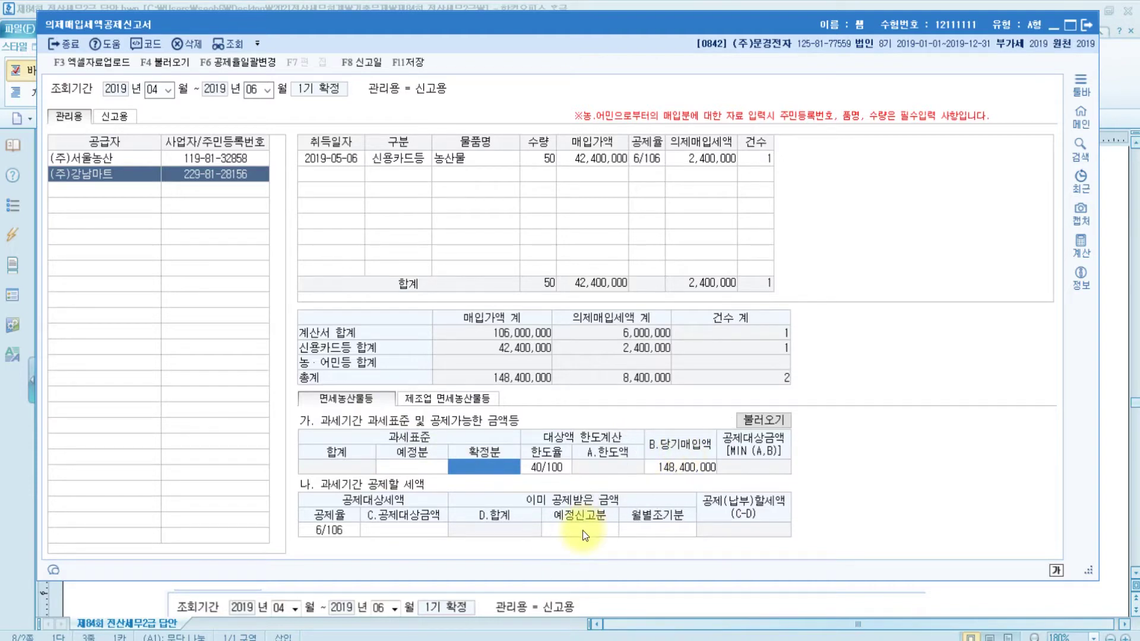
click(415, 466)
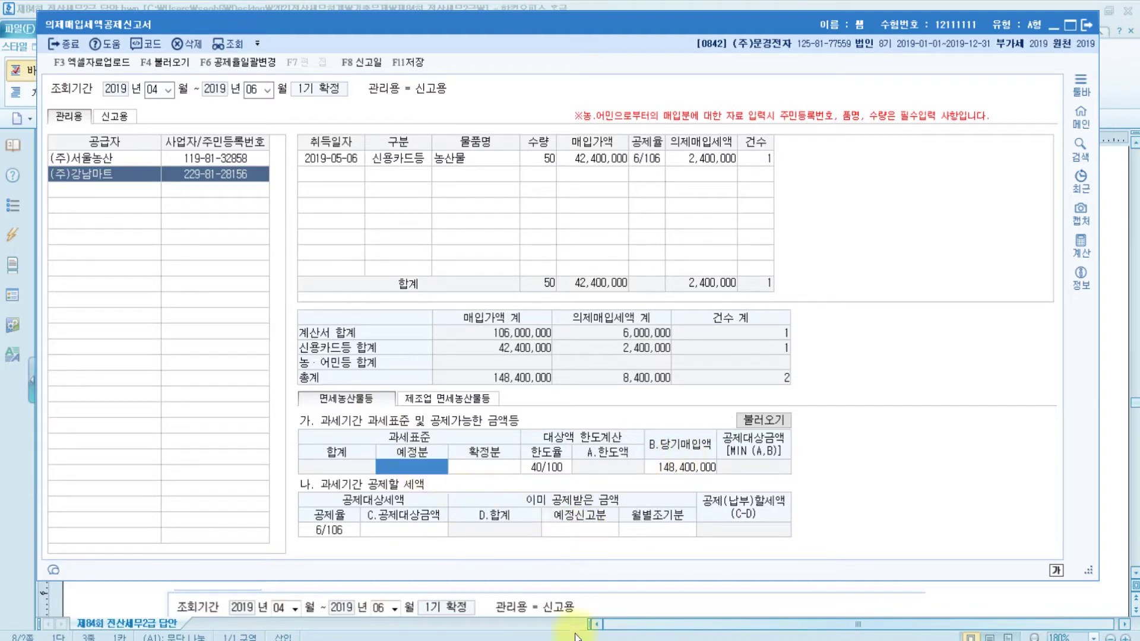
key(alt+Tab)
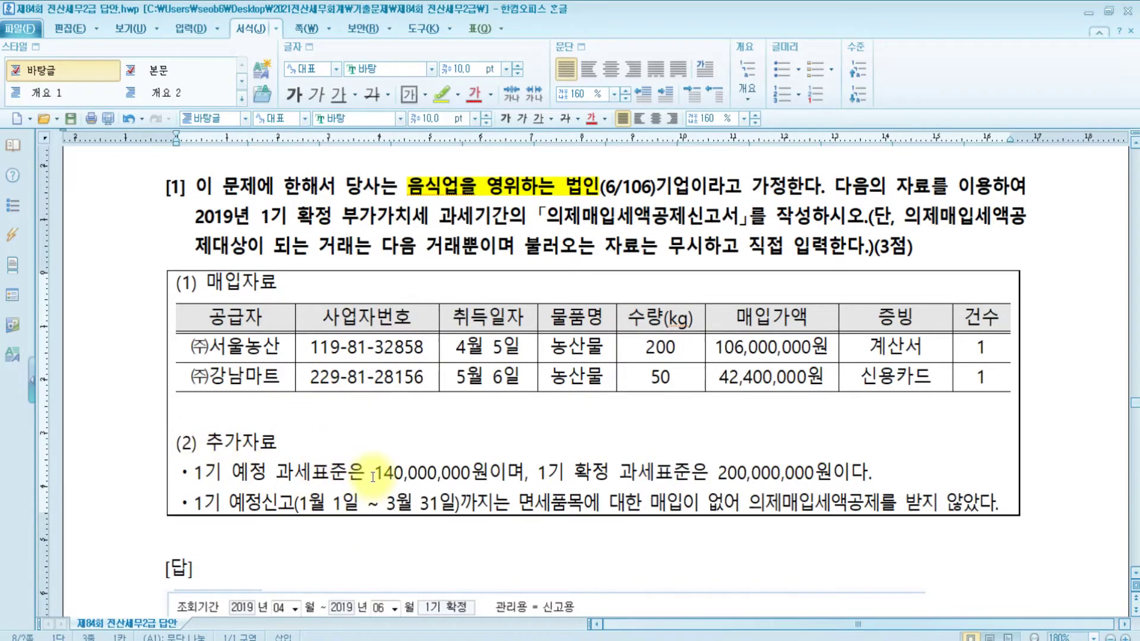
drag(375, 474, 509, 476)
drag(711, 473, 831, 506)
key(alt+Tab)
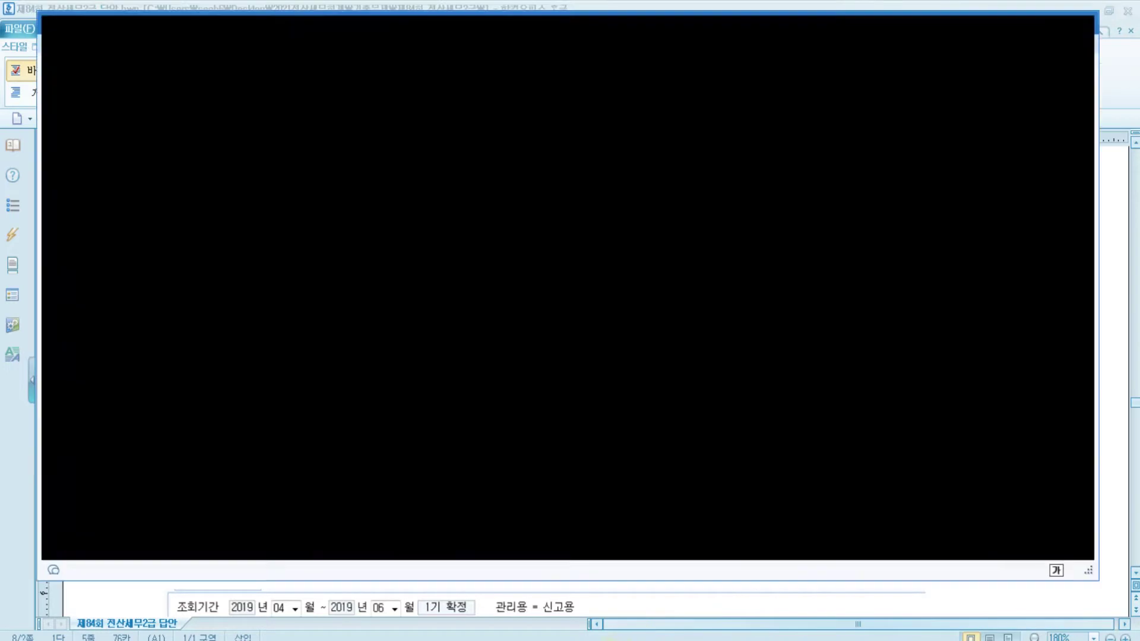
text(140000000)
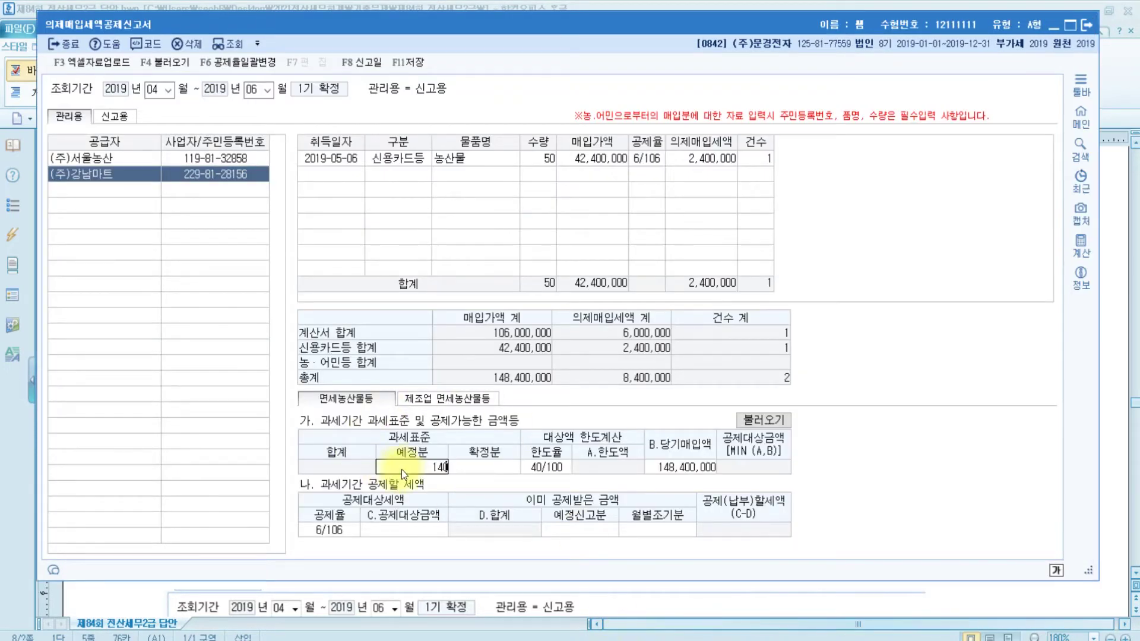
key(Return)
text(200000000)
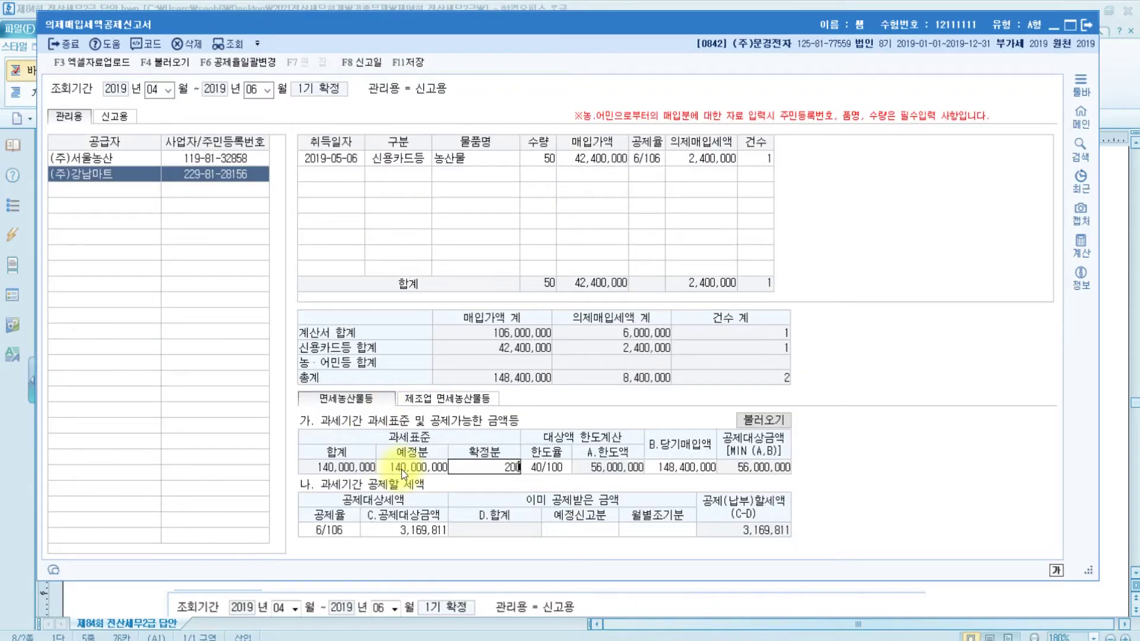
key(Return)
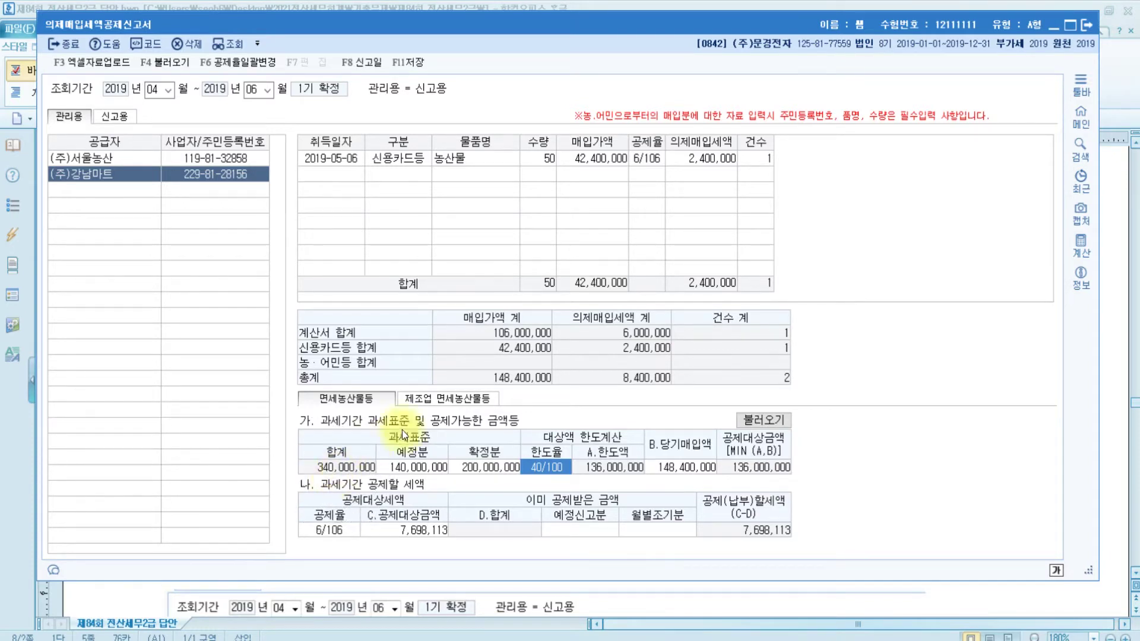
Check the 40/100 limit rate, 148,400,000 purchase total and 136,000,000 limit against the question
click(562, 474)
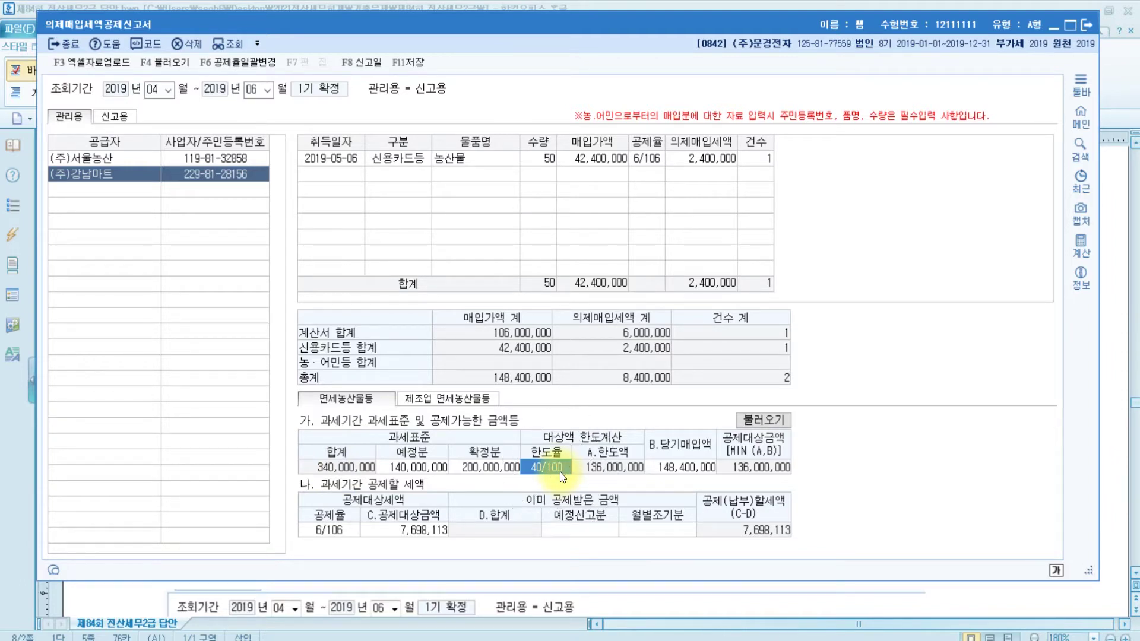
click(499, 380)
key(ctrl)
key(ctrl)
key(ctrl)
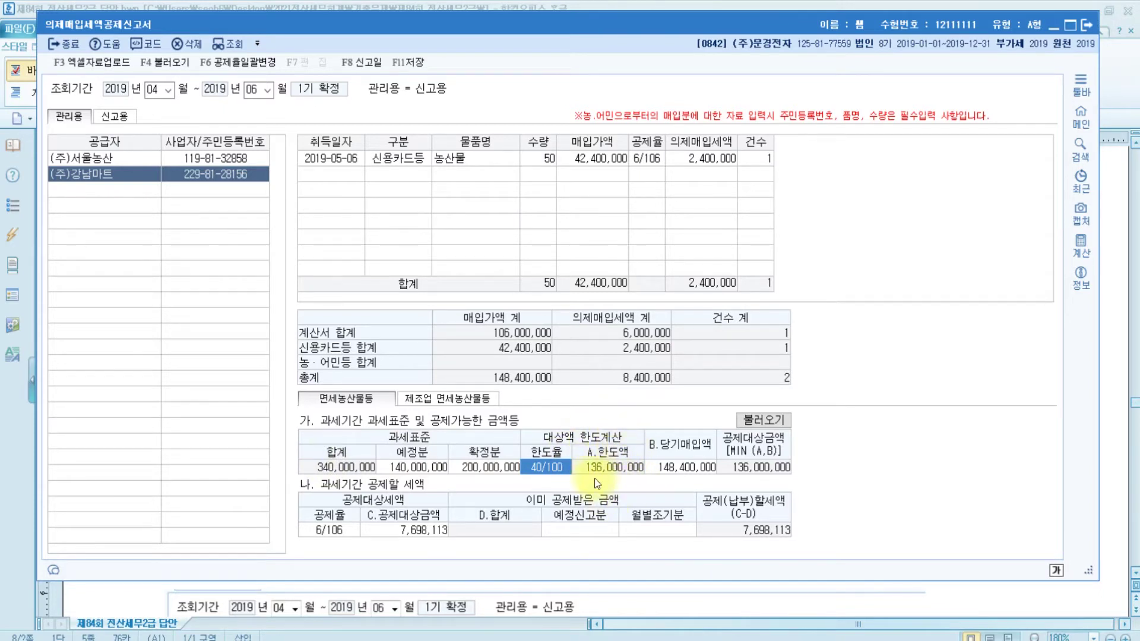
key(ctrl)
click(621, 480)
click(765, 473)
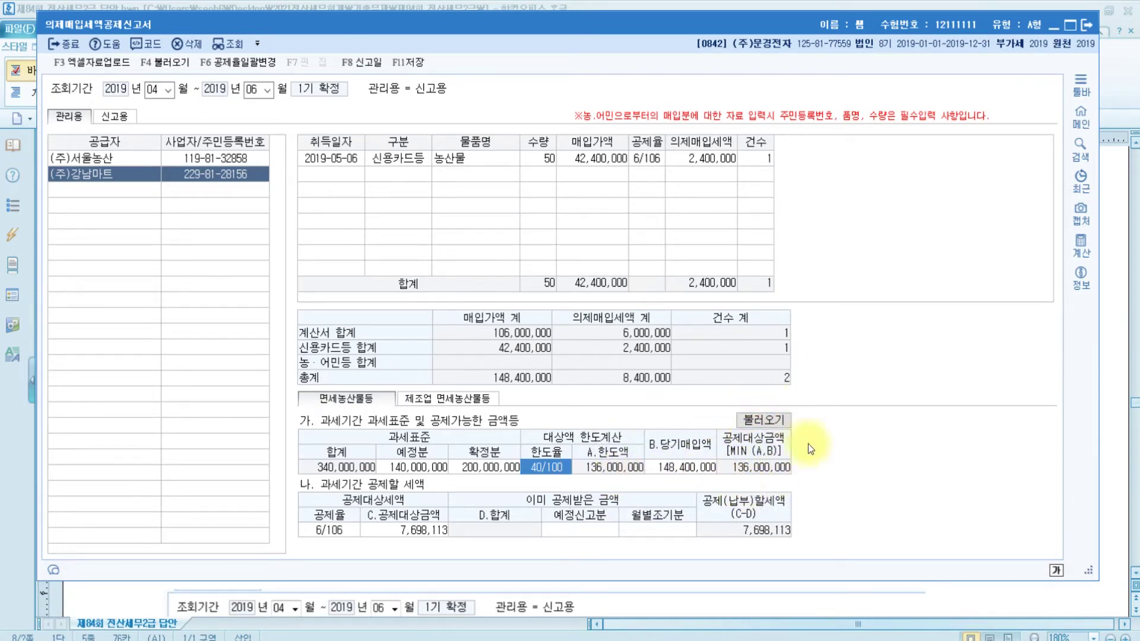
click(683, 467)
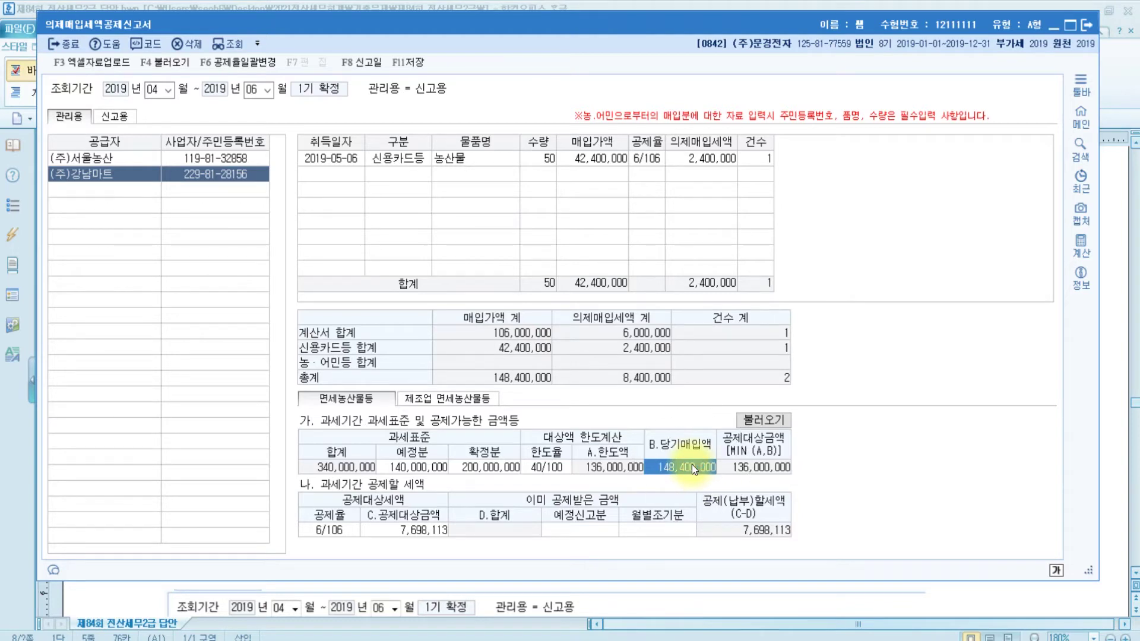
key(alt+Tab)
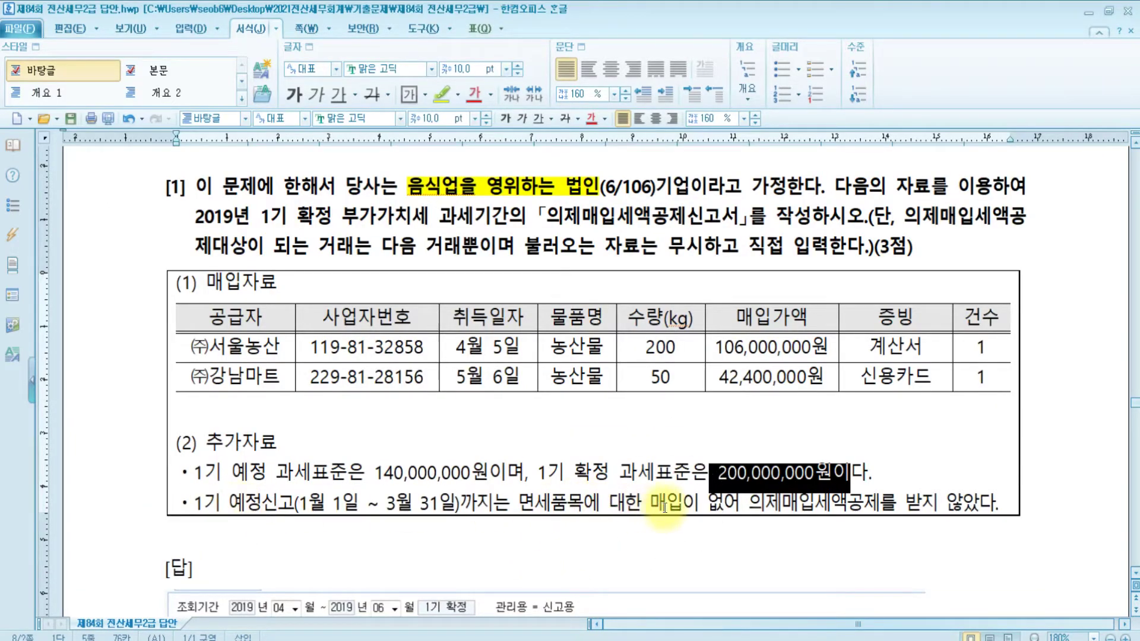
key(alt+Tab)
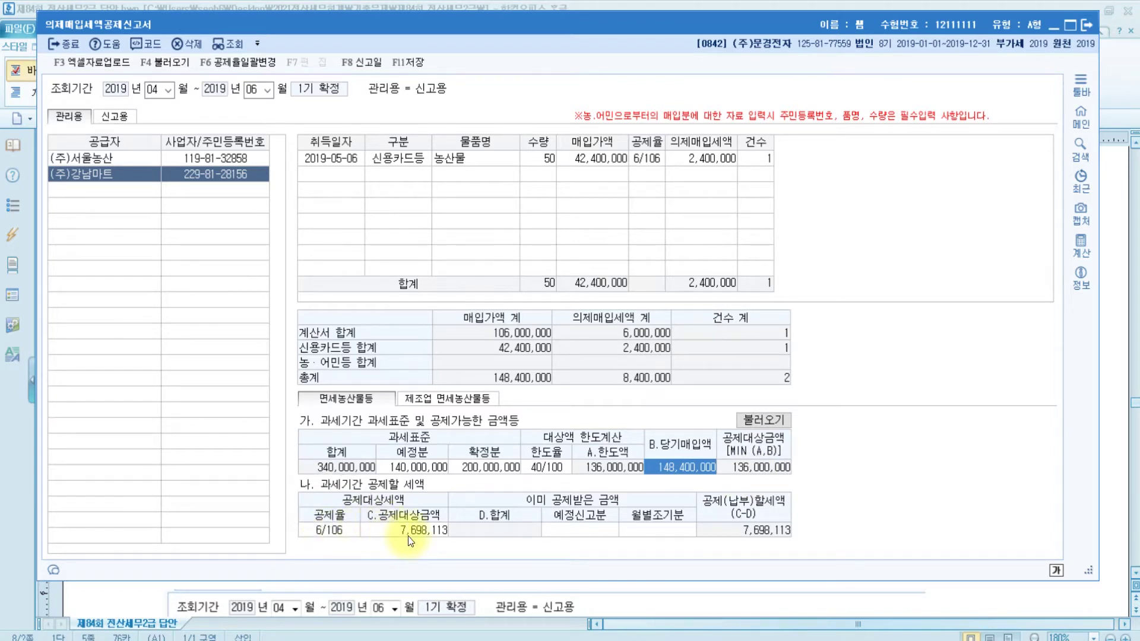
Confirm the 7,698,113 deductible tax and that the 예정신고분 cell stays empty
click(425, 536)
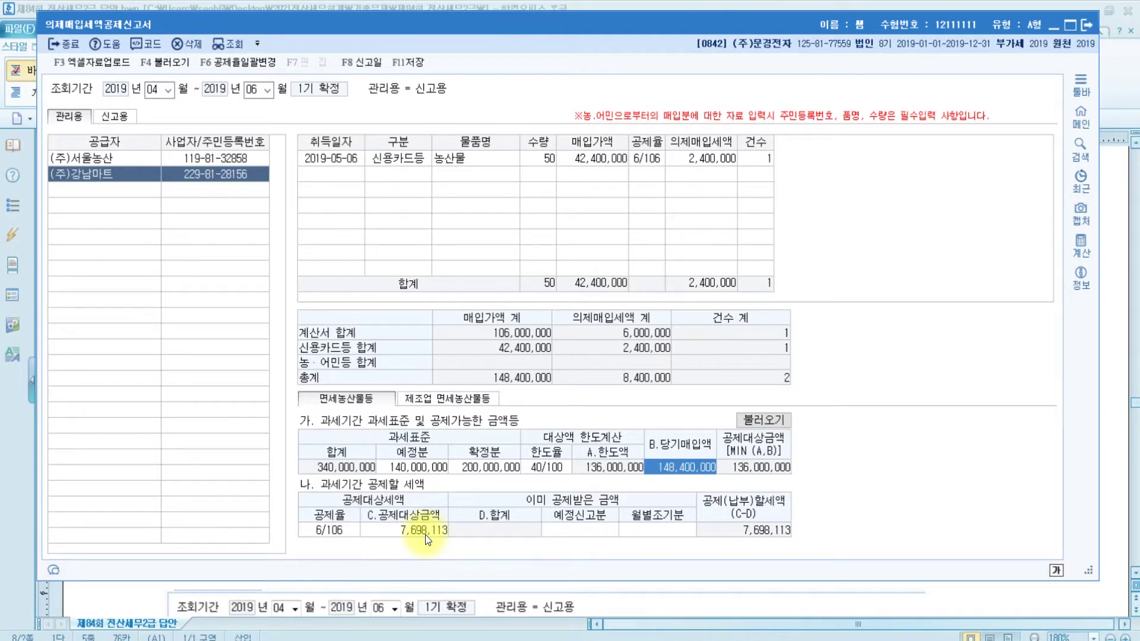
click(594, 529)
click(594, 530)
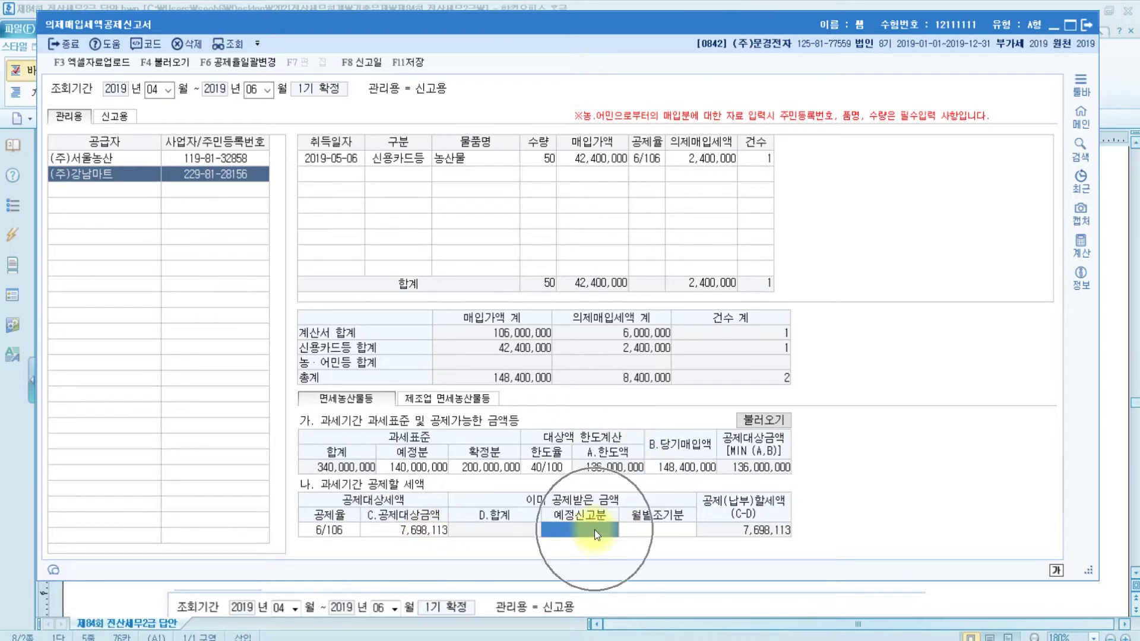
click(594, 529)
click(594, 529)
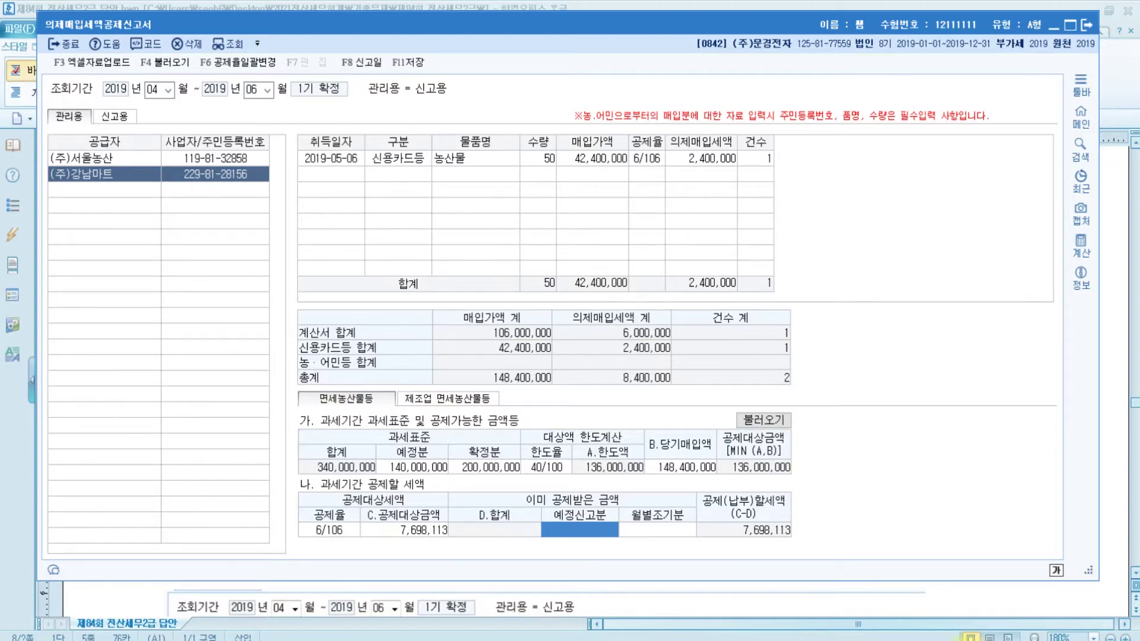
key(alt+Tab)
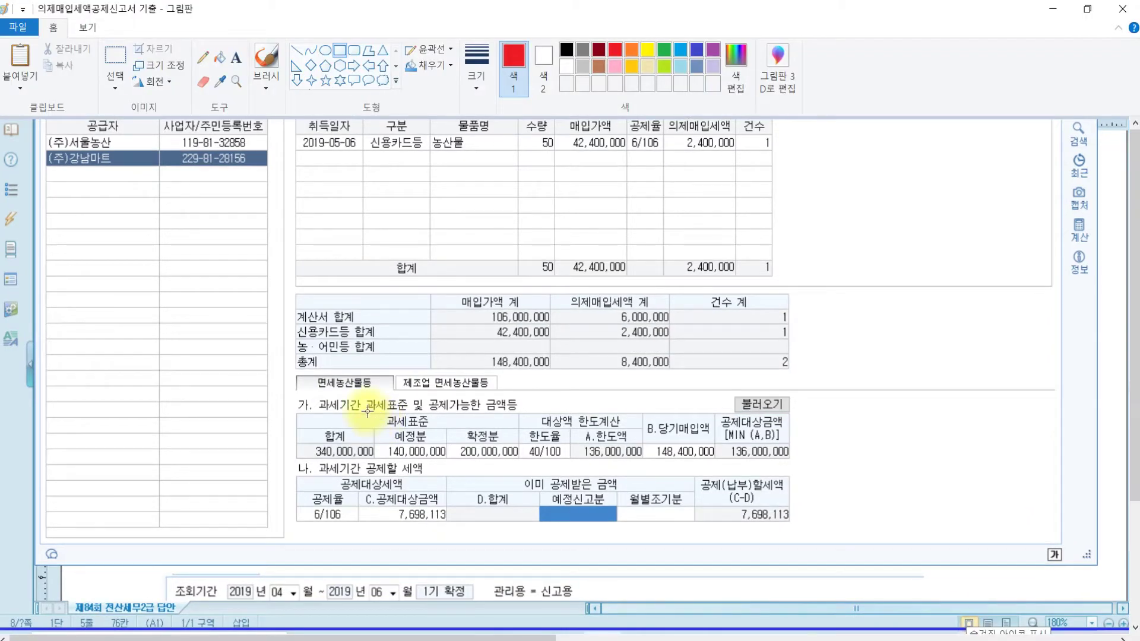
Draw red boxes around the tax bases, the 148,400,000 purchase amount and the 예정신고분 cell
drag(375, 410, 522, 462)
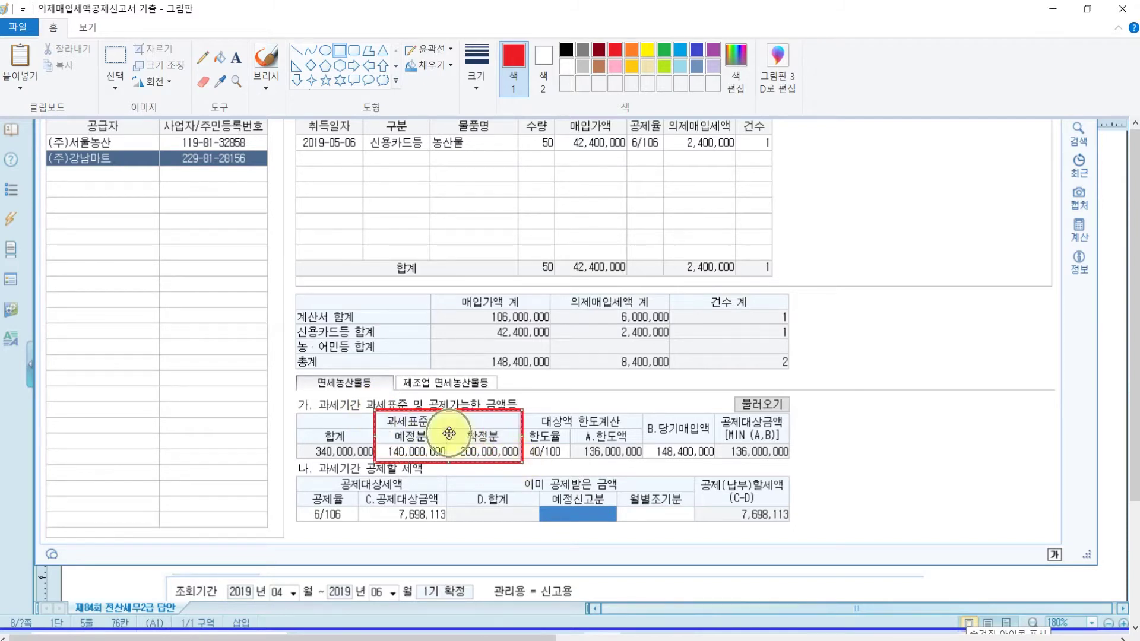
drag(642, 410, 720, 463)
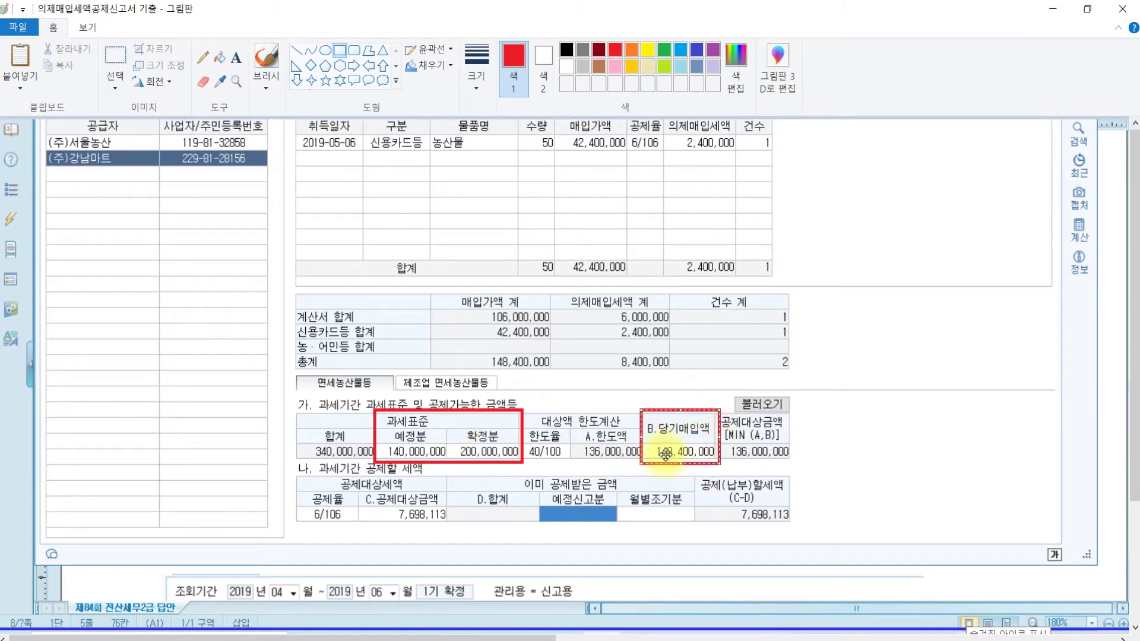
drag(536, 472, 620, 528)
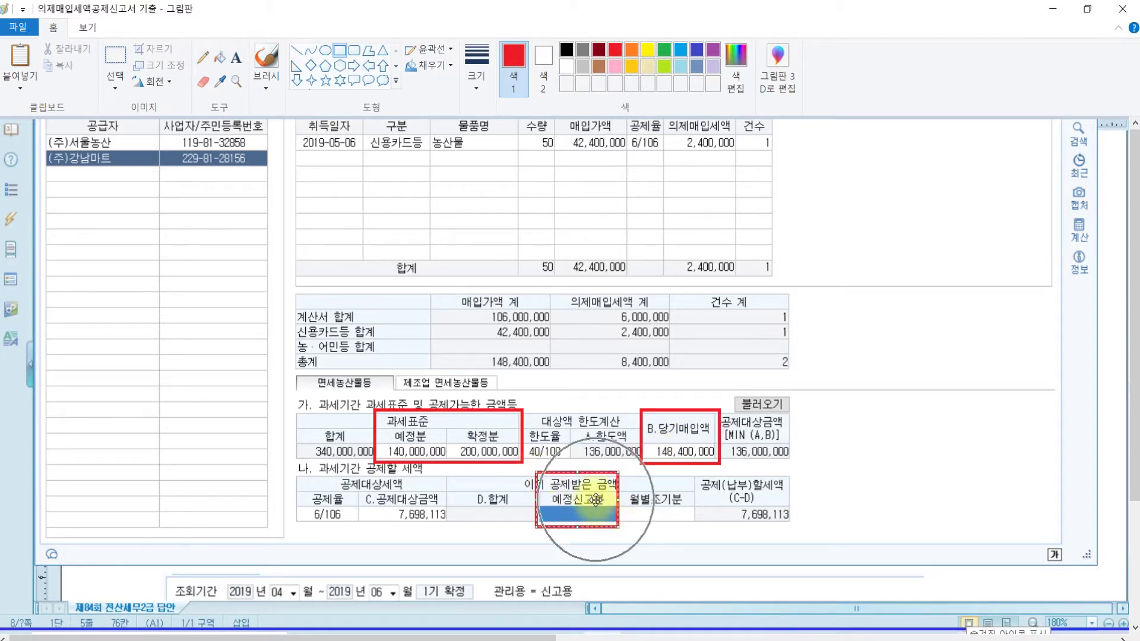
click(918, 500)
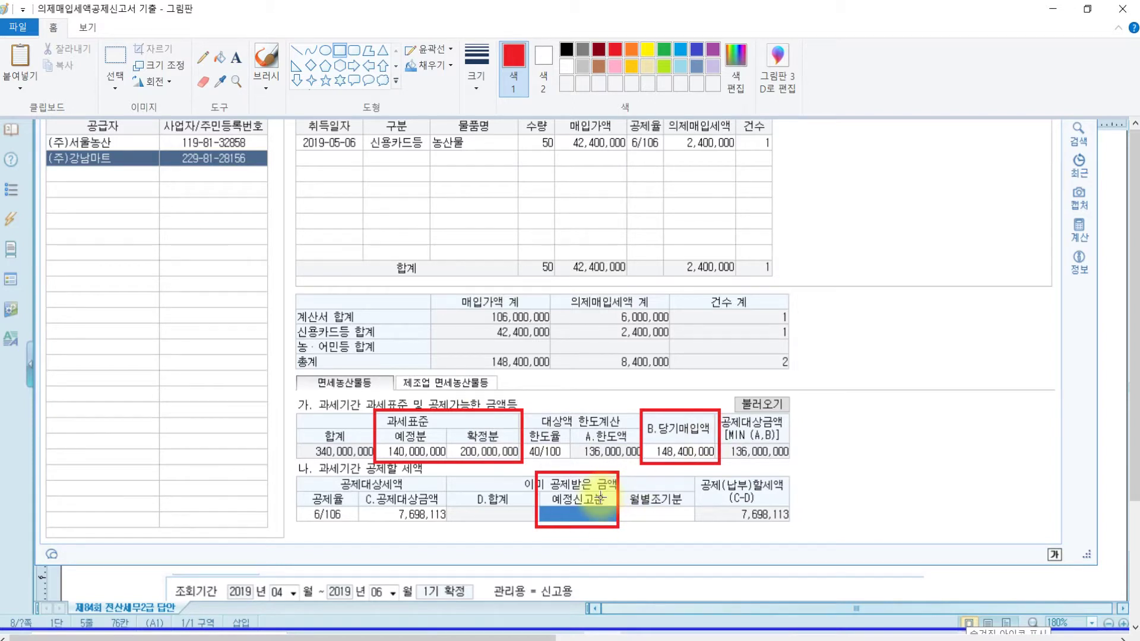
click(654, 640)
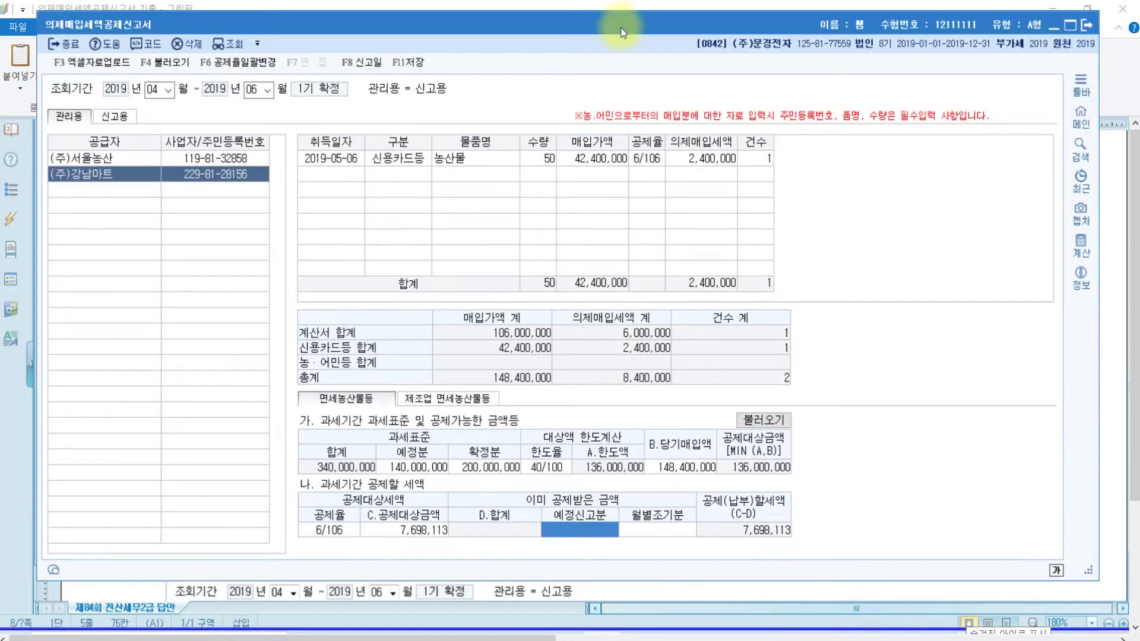
Close the 의제매입세액공제신고서 form and save its changes
click(1085, 25)
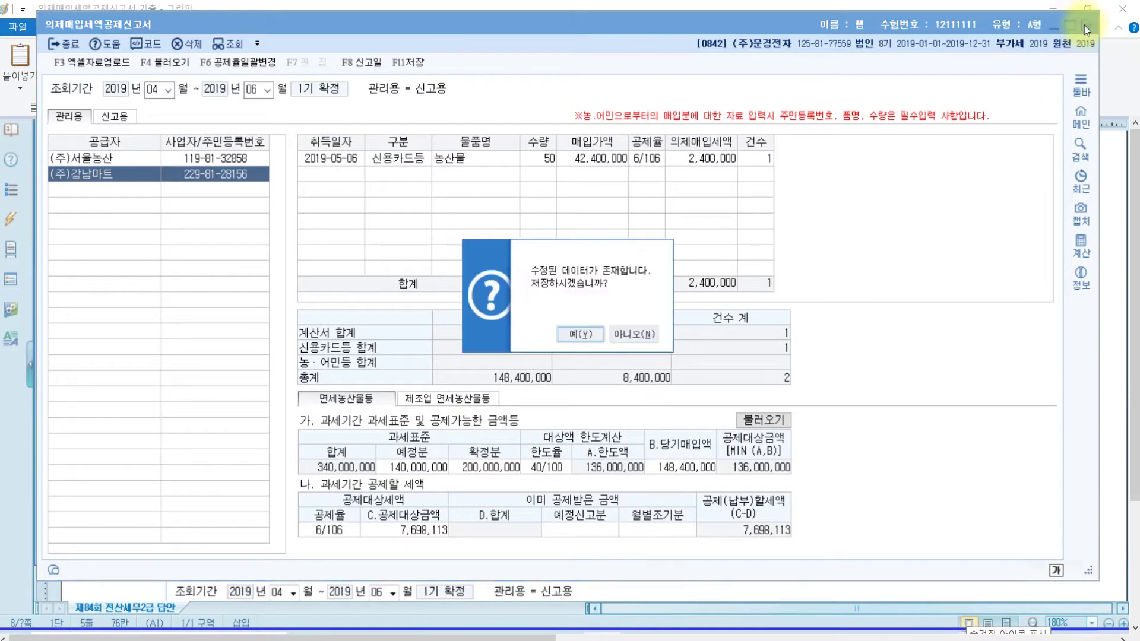
click(592, 329)
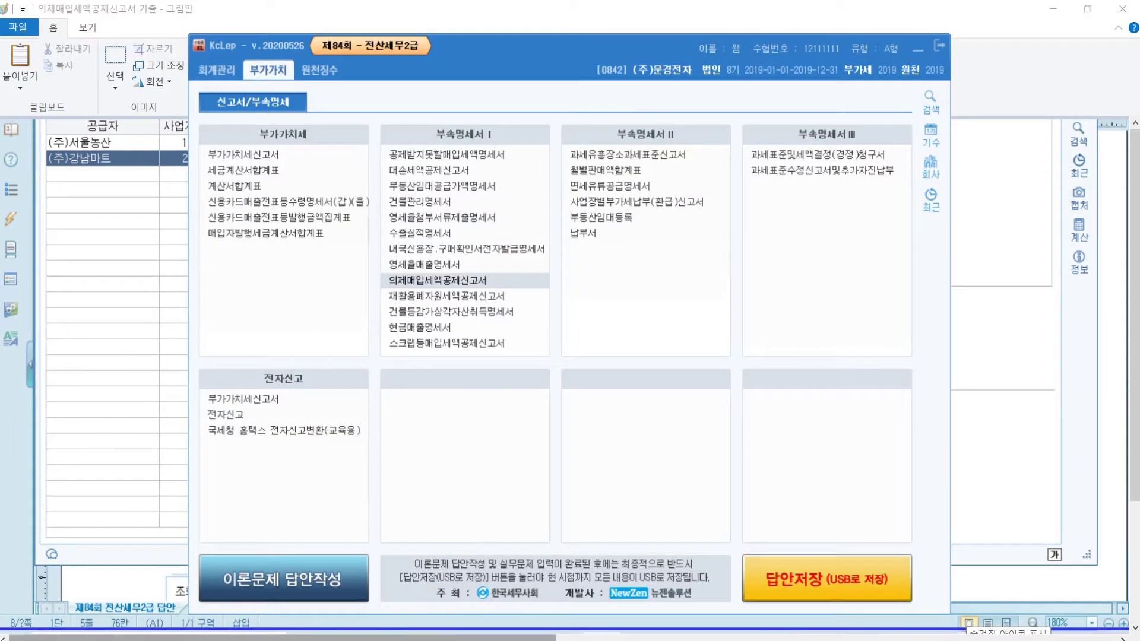
Scroll the exam to problem [2] on the 2019 제2기 확정 VAT return and review its sales rows
click(463, 637)
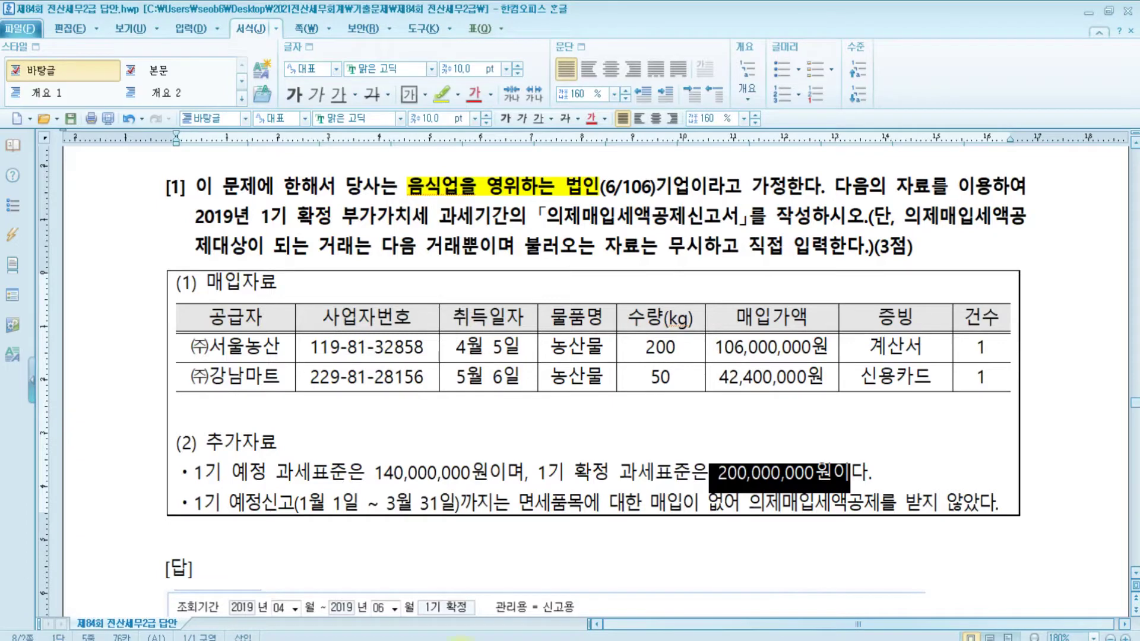
scroll(532, 406, down, 20)
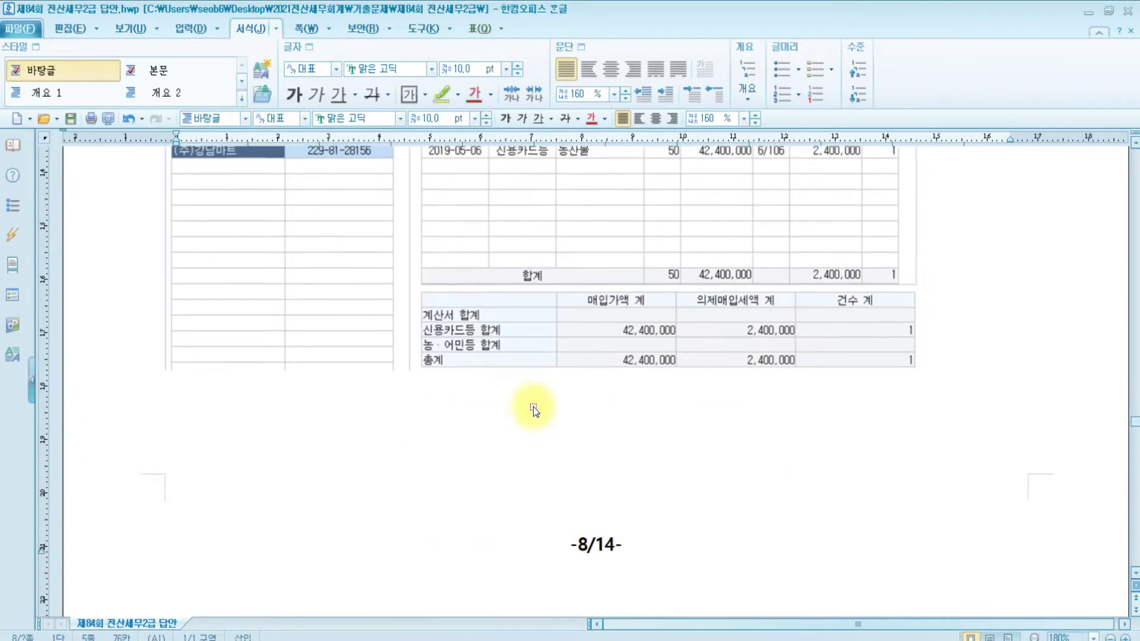
scroll(533, 410, down, 20)
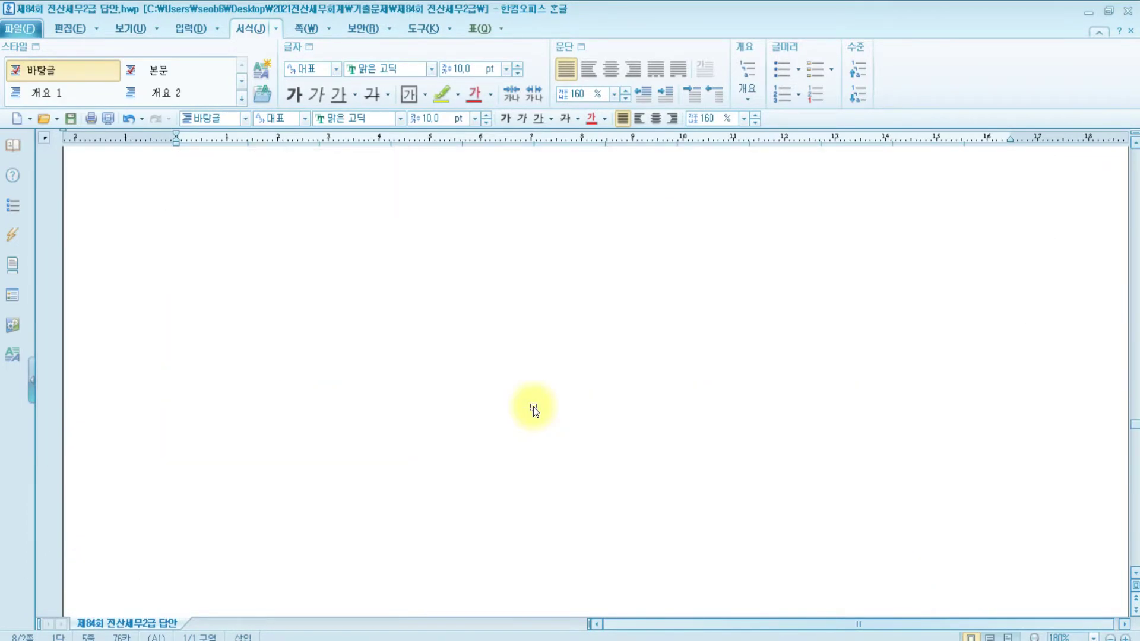
scroll(533, 409, down, 5)
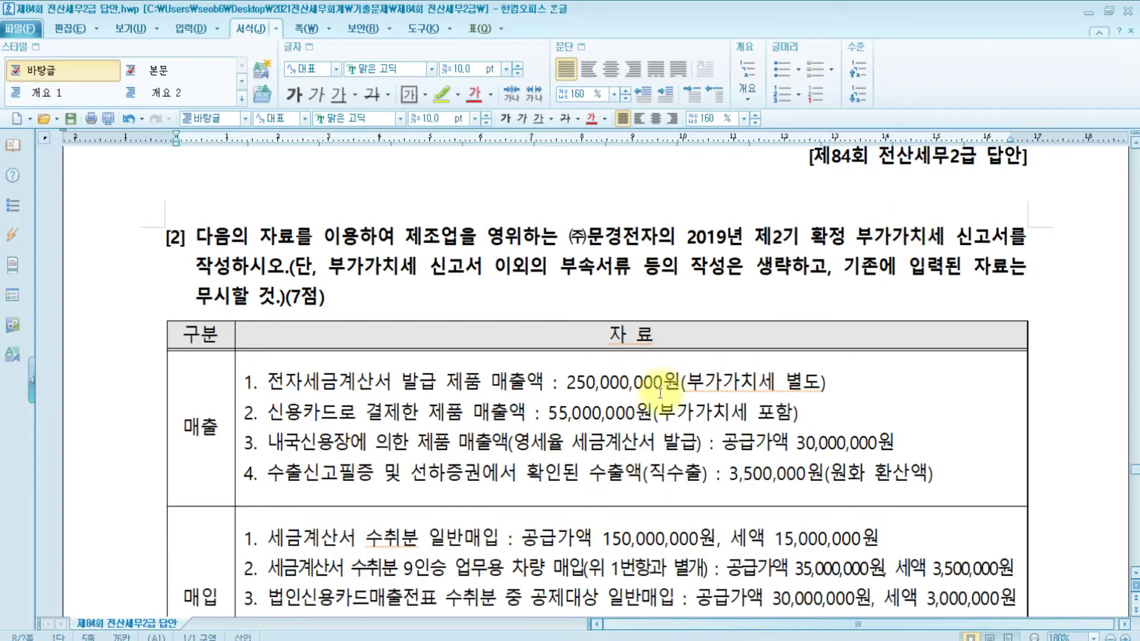
drag(213, 422, 387, 420)
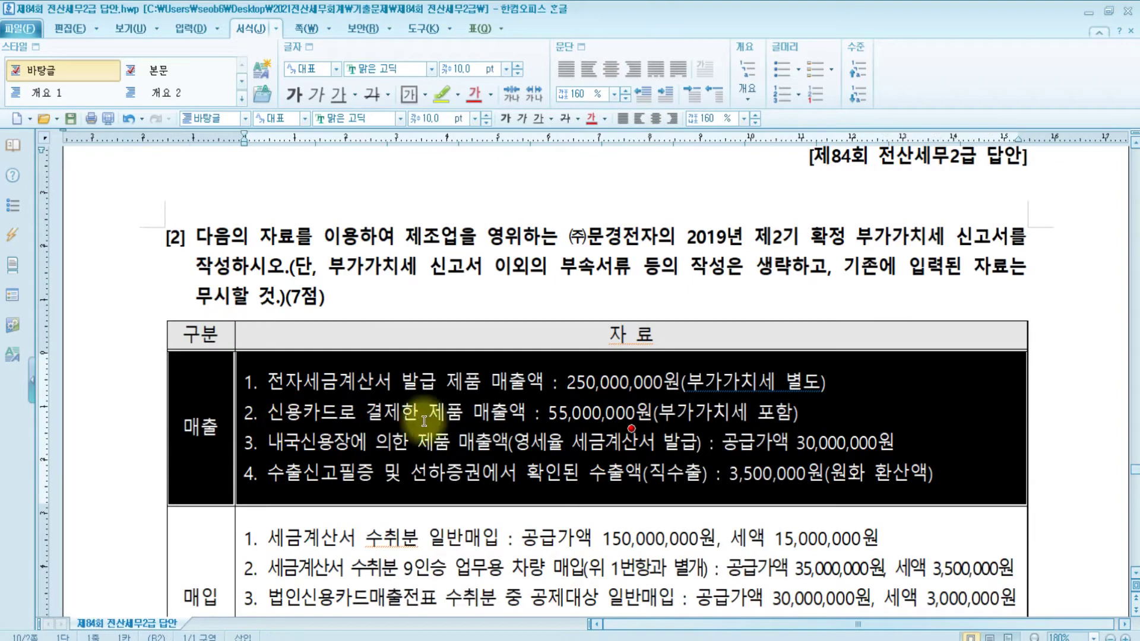
click(1033, 387)
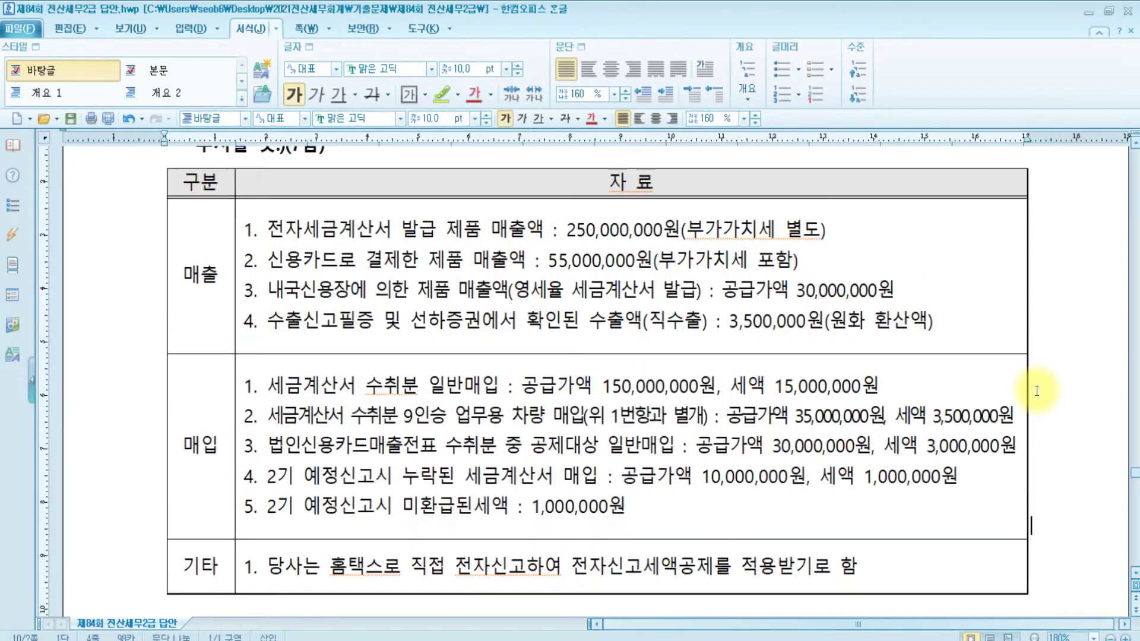
scroll(509, 360, up, 3)
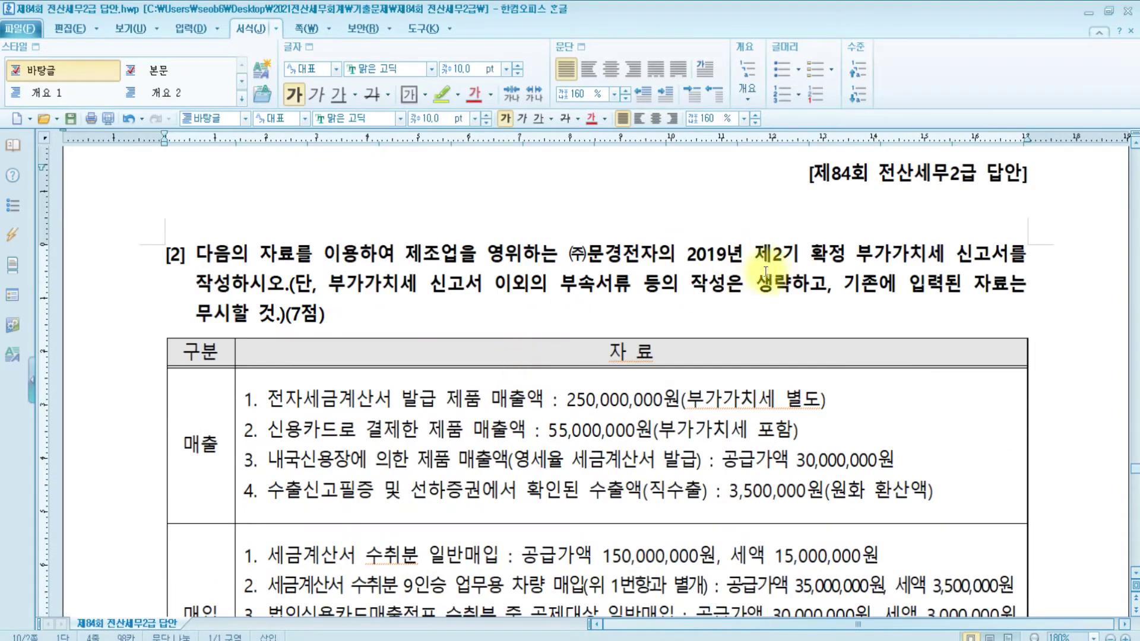
key(alt+Tab)
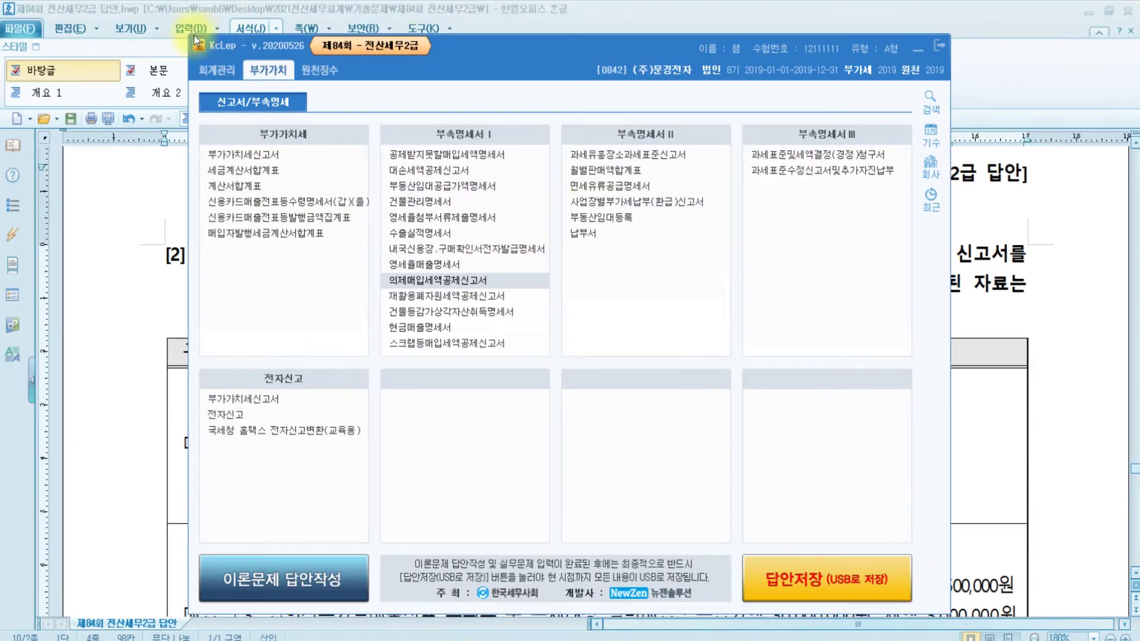
Load the 부가가치세신고서 for months 10 to 12 of 2019, then go back to the Hangul exam
click(233, 154)
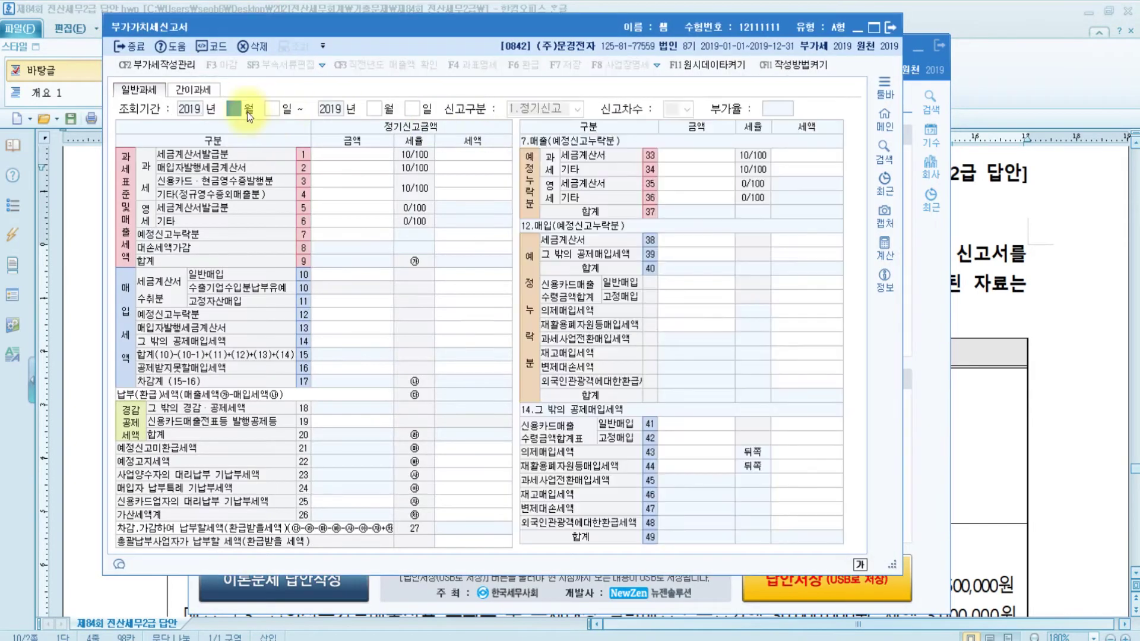
text(1110)
key(Return)
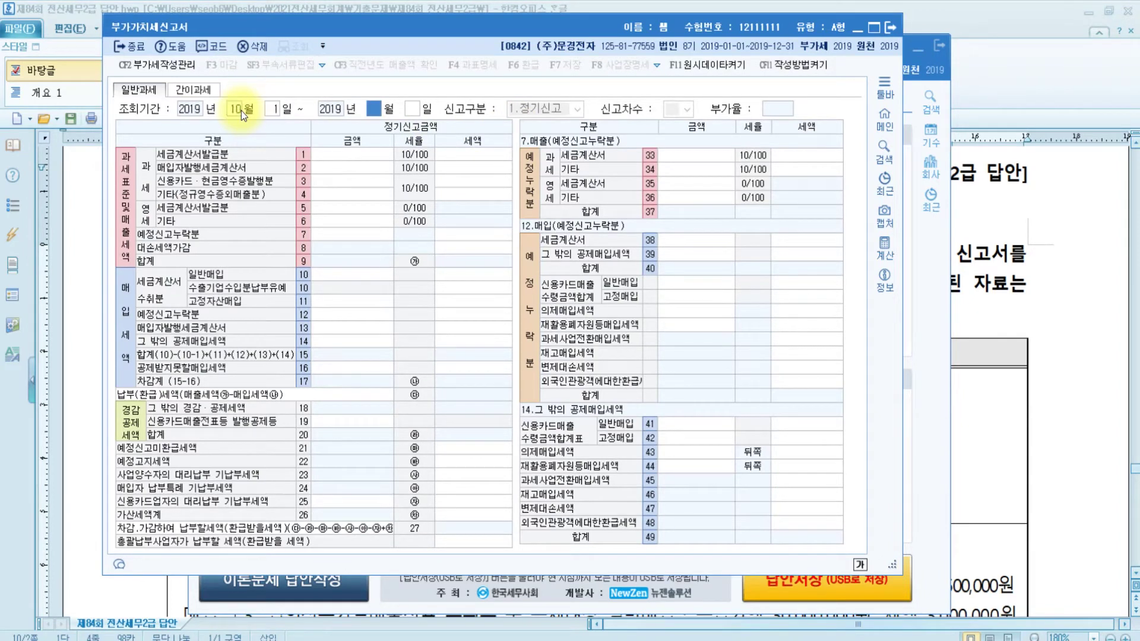
text(12)
key(Return)
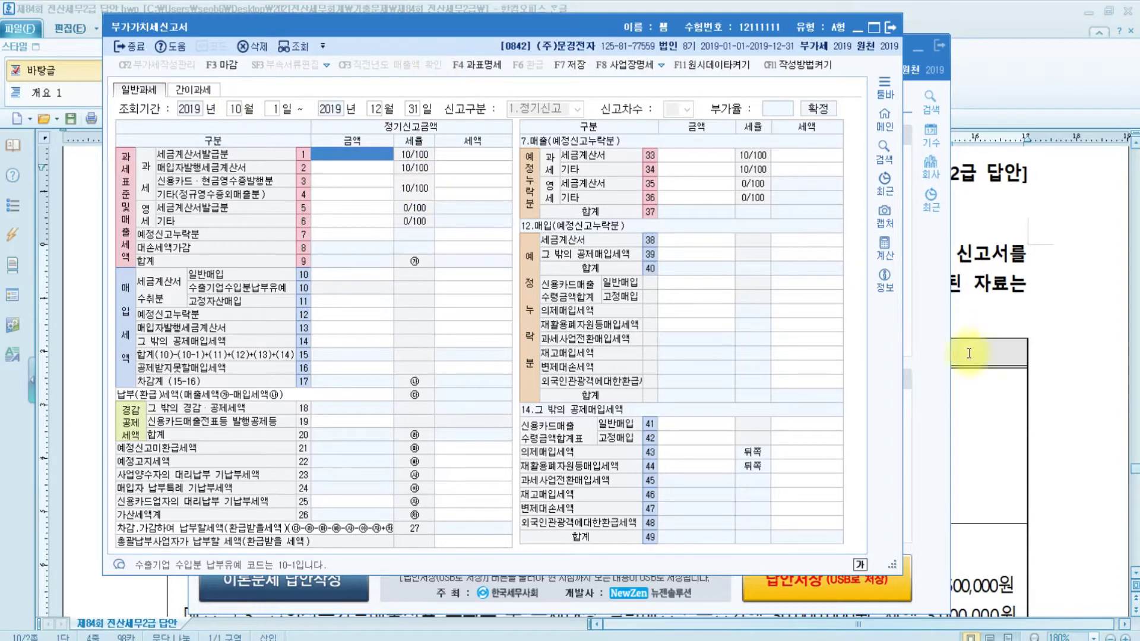
click(1007, 349)
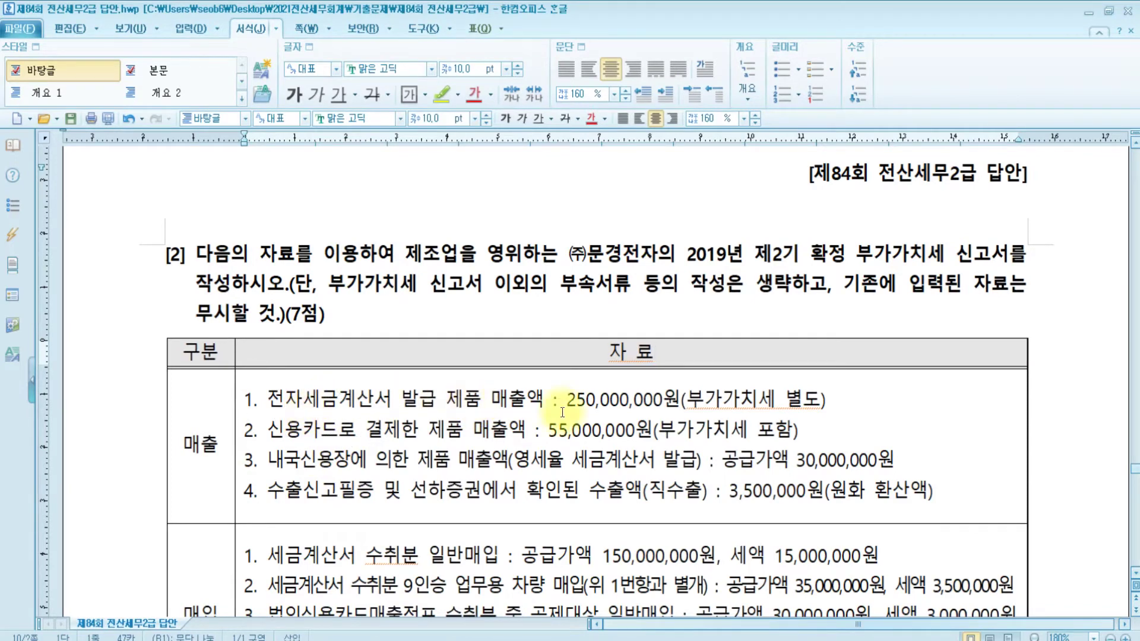
Enter 250,000,000 tax-invoice sales on row 1 and 50,000,000 credit-card sales on row 3
click(611, 640)
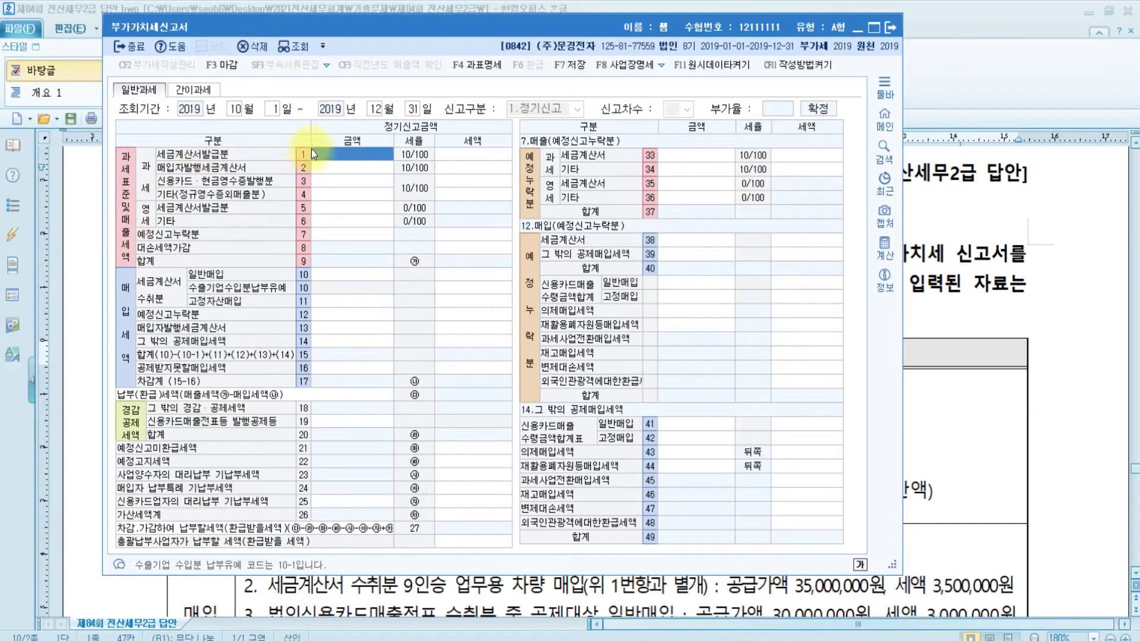
text(250000000)
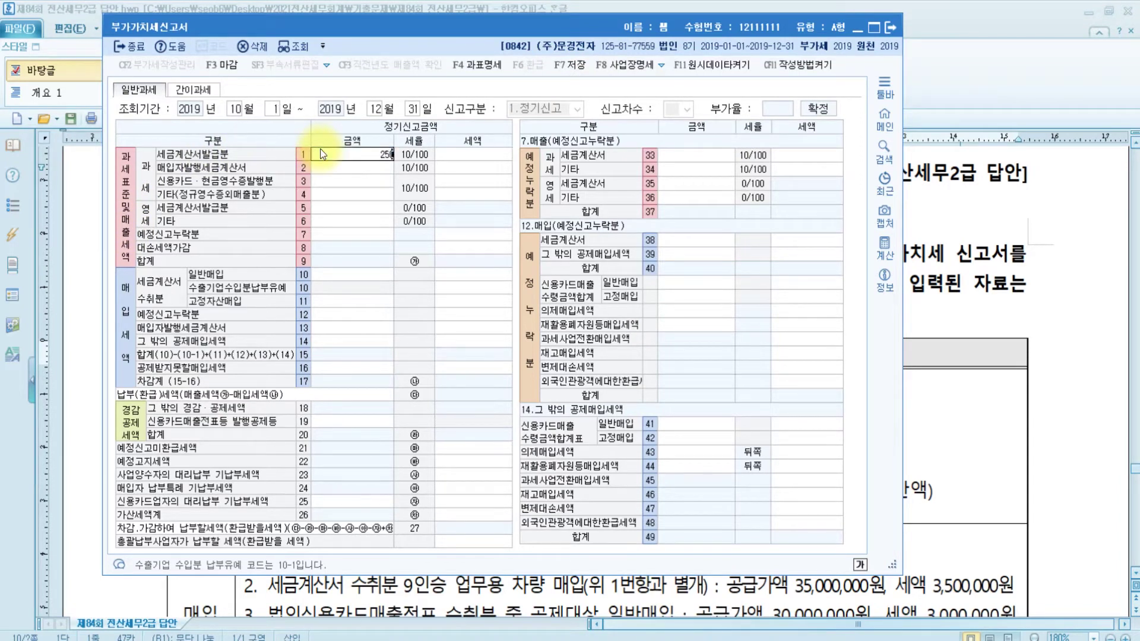
key(Return)
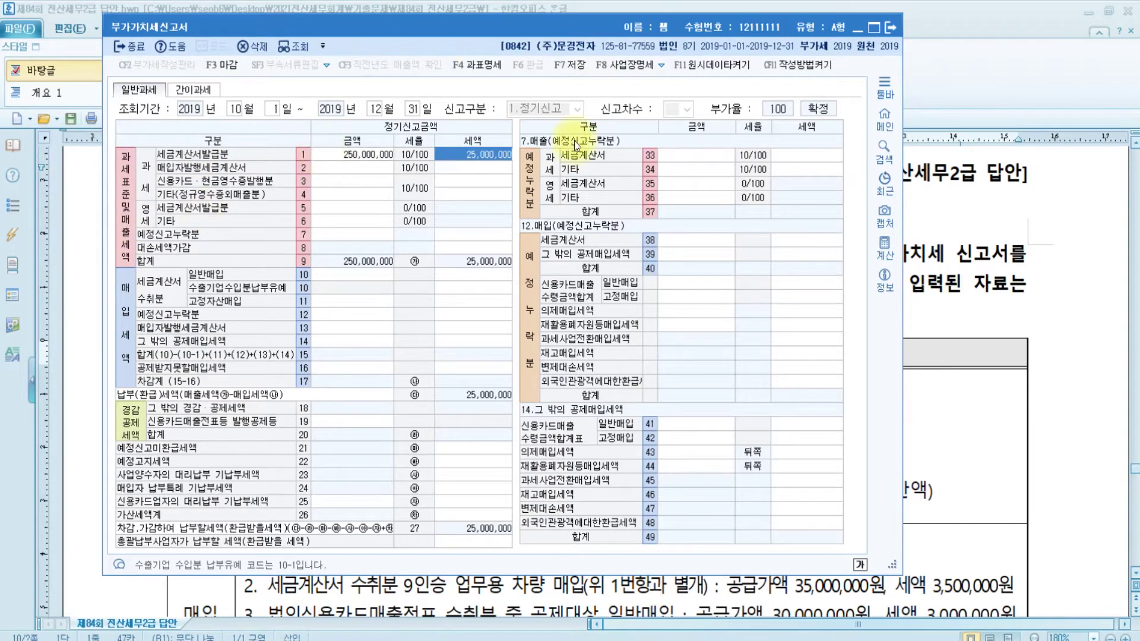
click(994, 427)
click(312, 426)
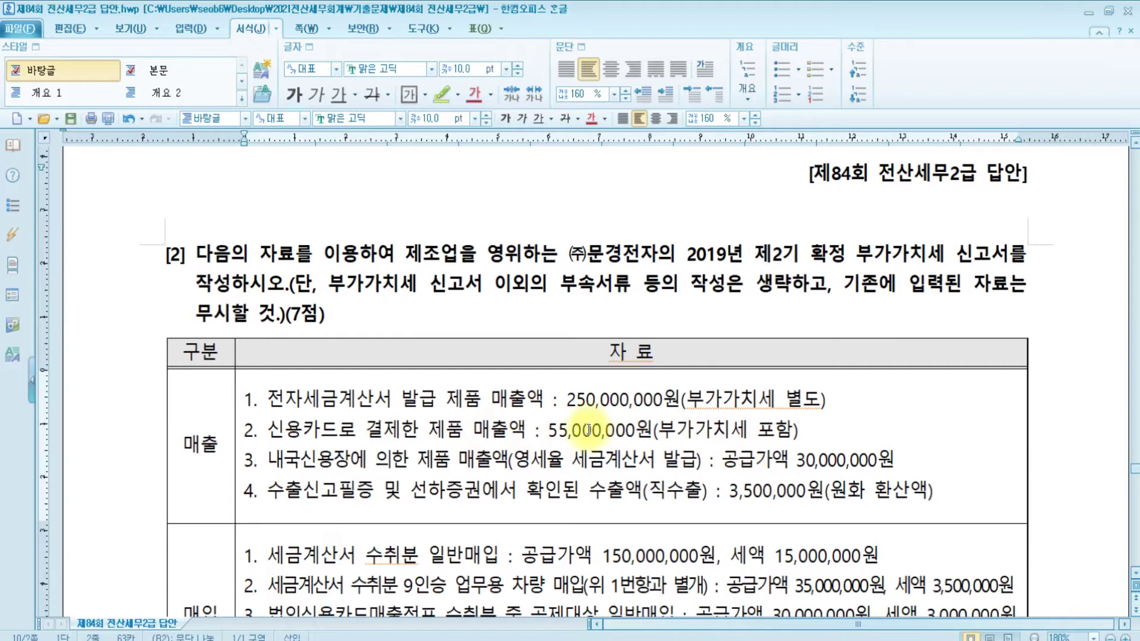
click(605, 640)
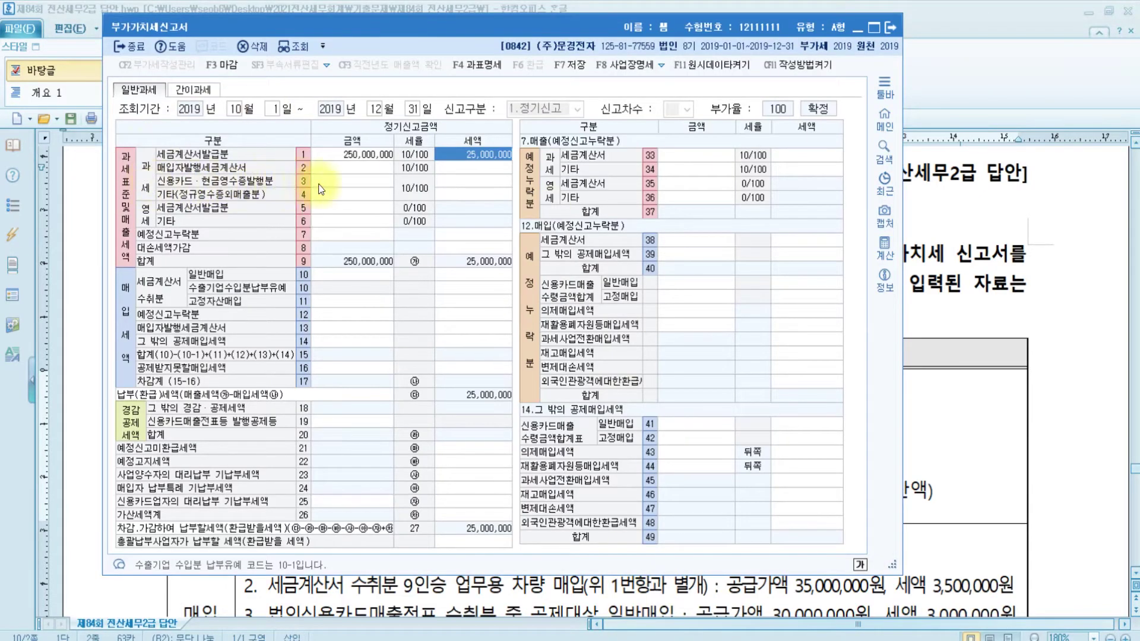
click(335, 180)
text(50000000)
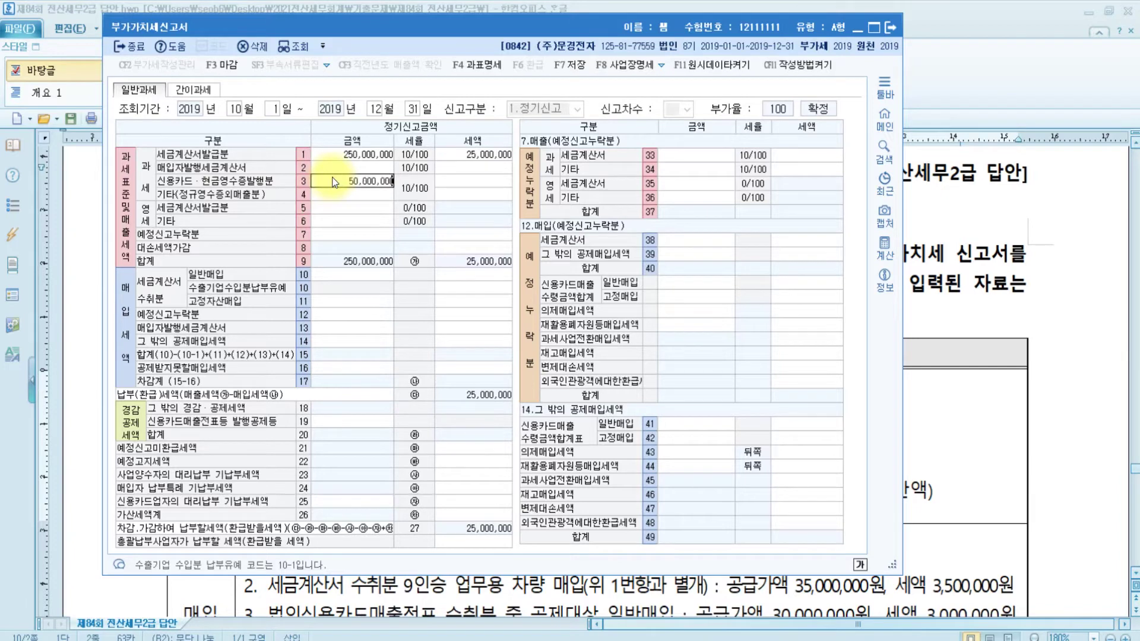
key(Return)
click(986, 433)
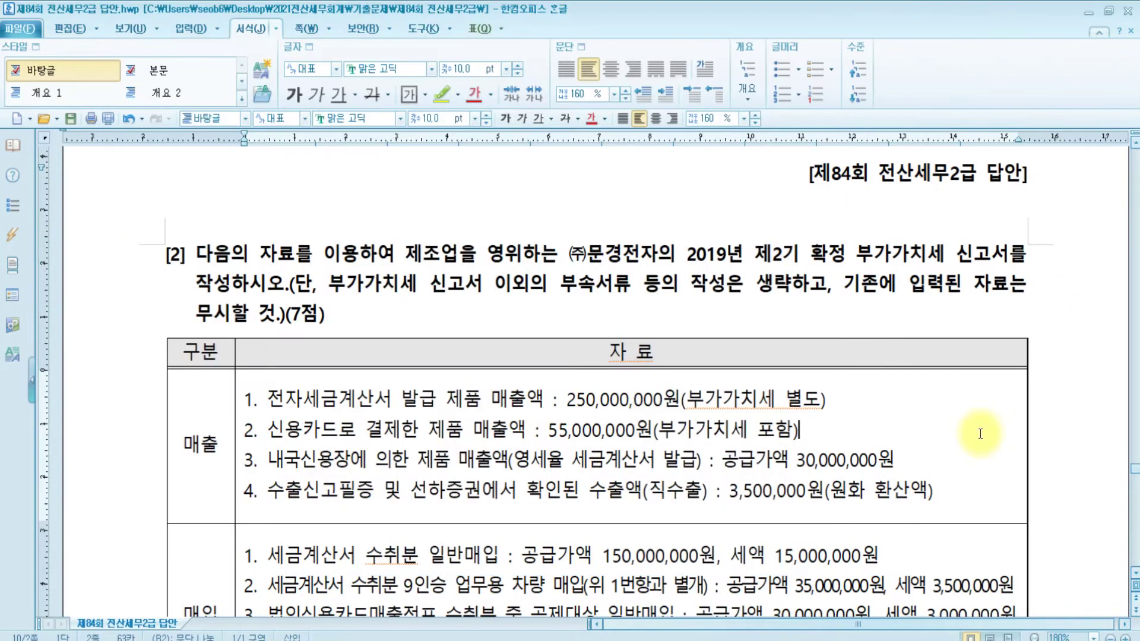
click(275, 456)
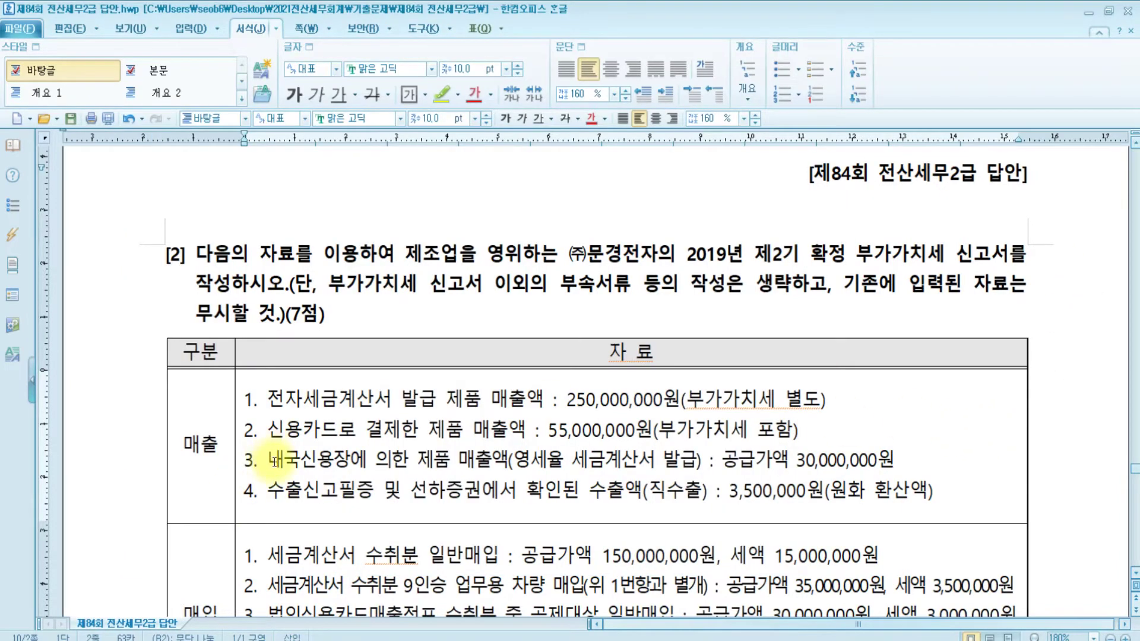
drag(277, 457, 521, 462)
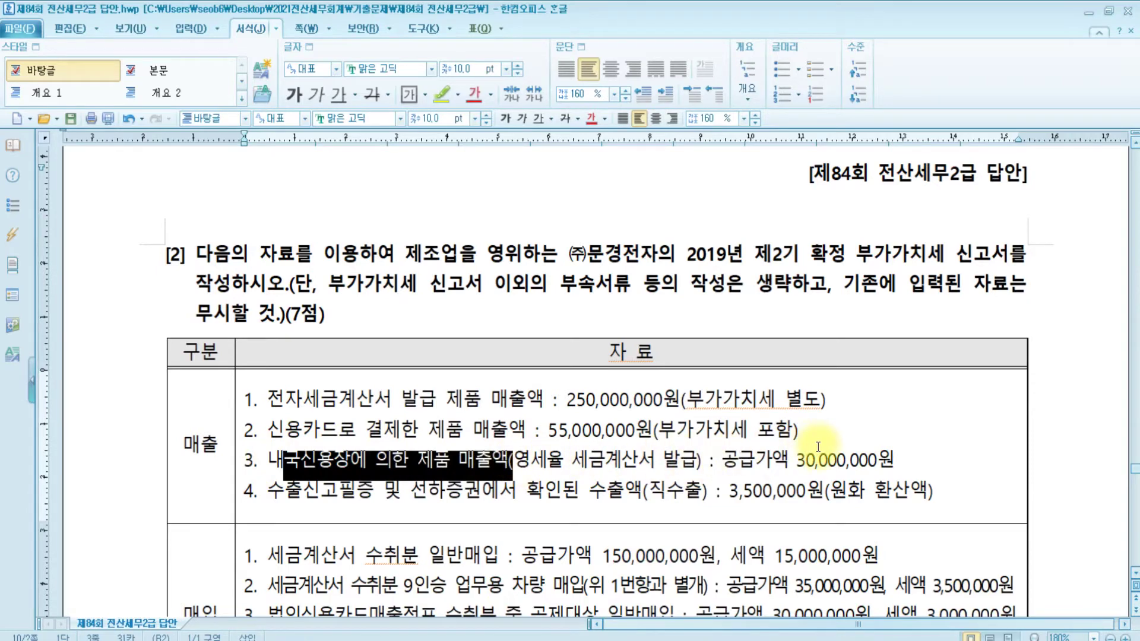
Enter 30,000,000 zero-rated invoice sales on row 5 and 3,500,000 direct exports on row 6
click(594, 640)
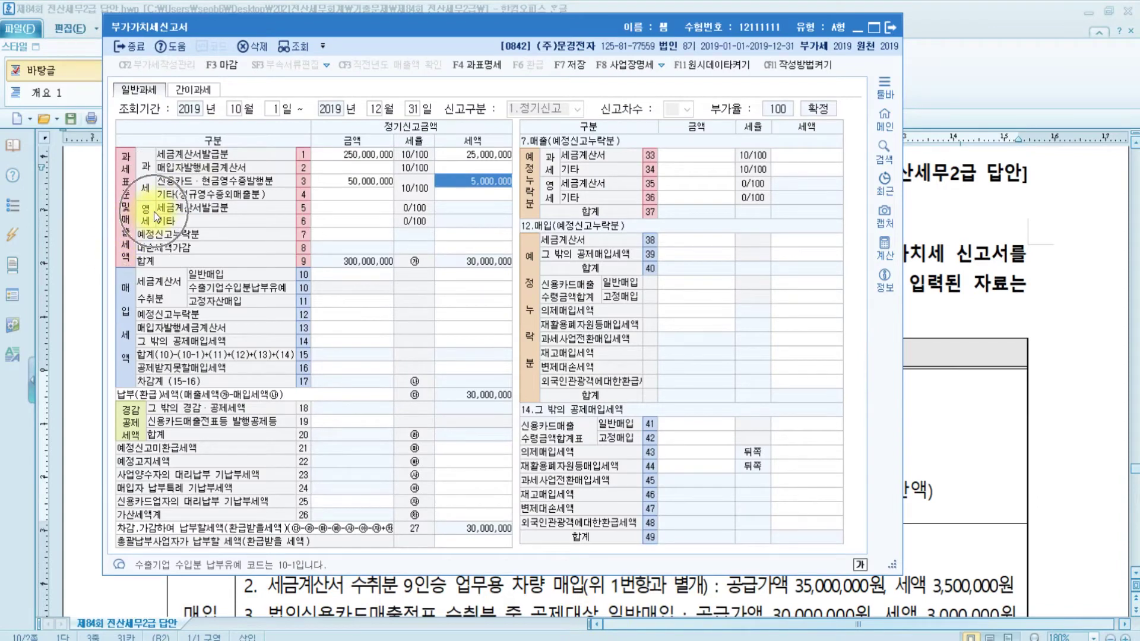
click(323, 212)
text(30000000)
key(Return)
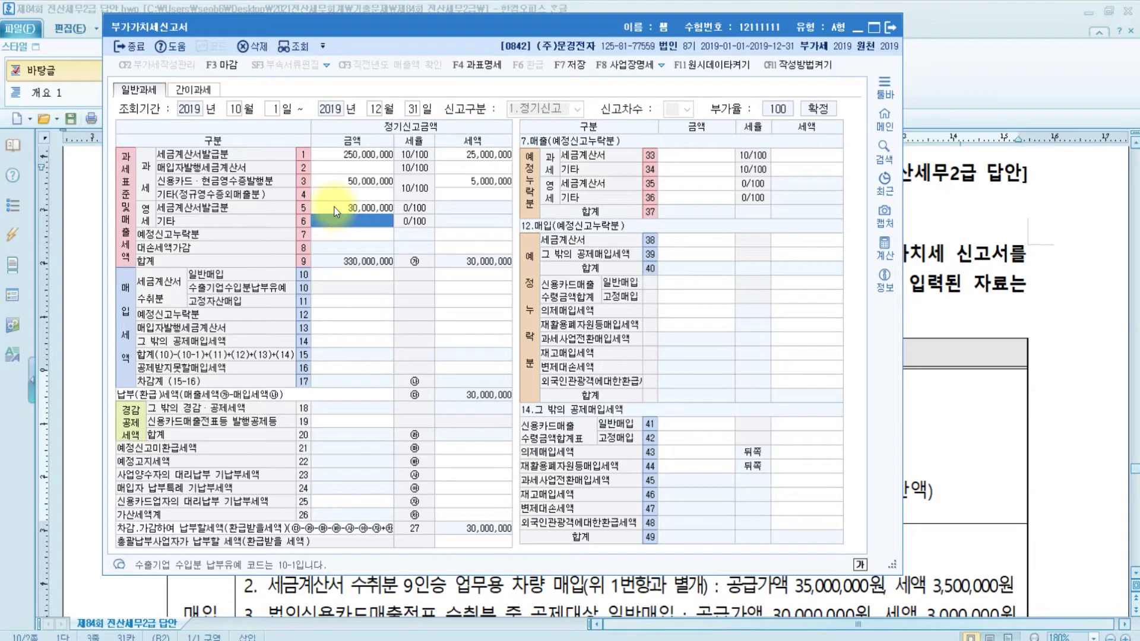
click(952, 483)
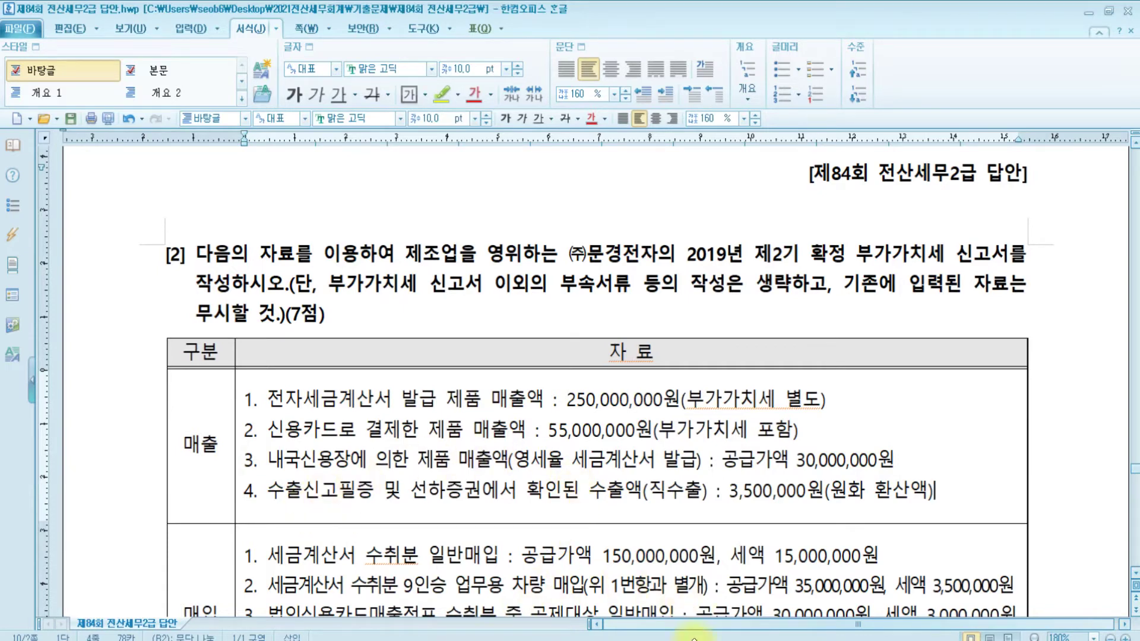
key(alt+Tab)
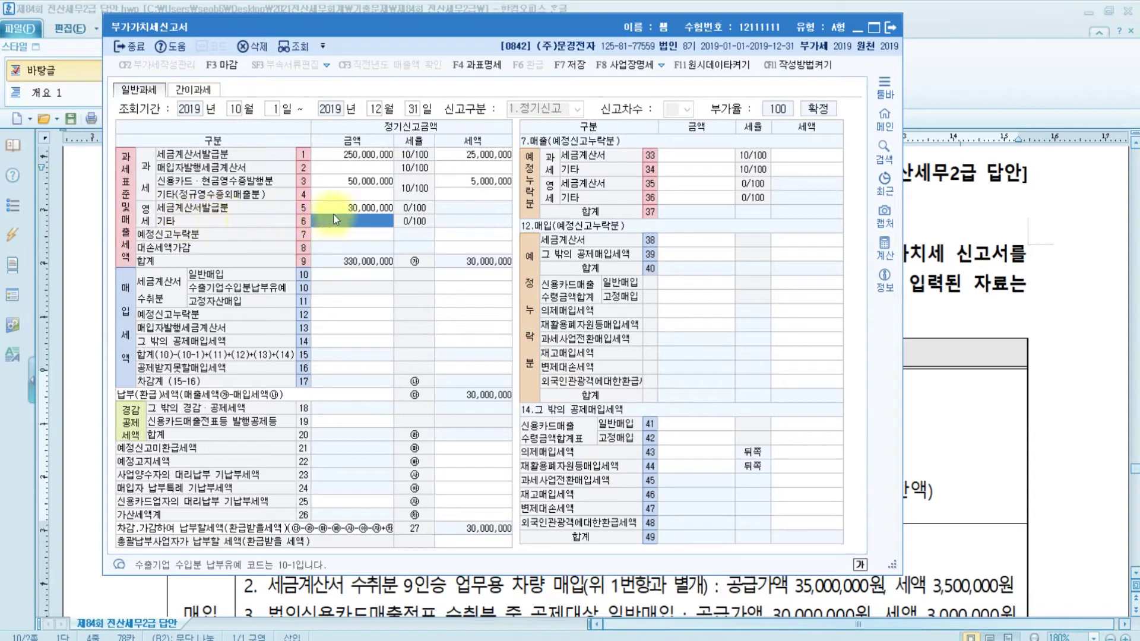
text(350)
text(000)
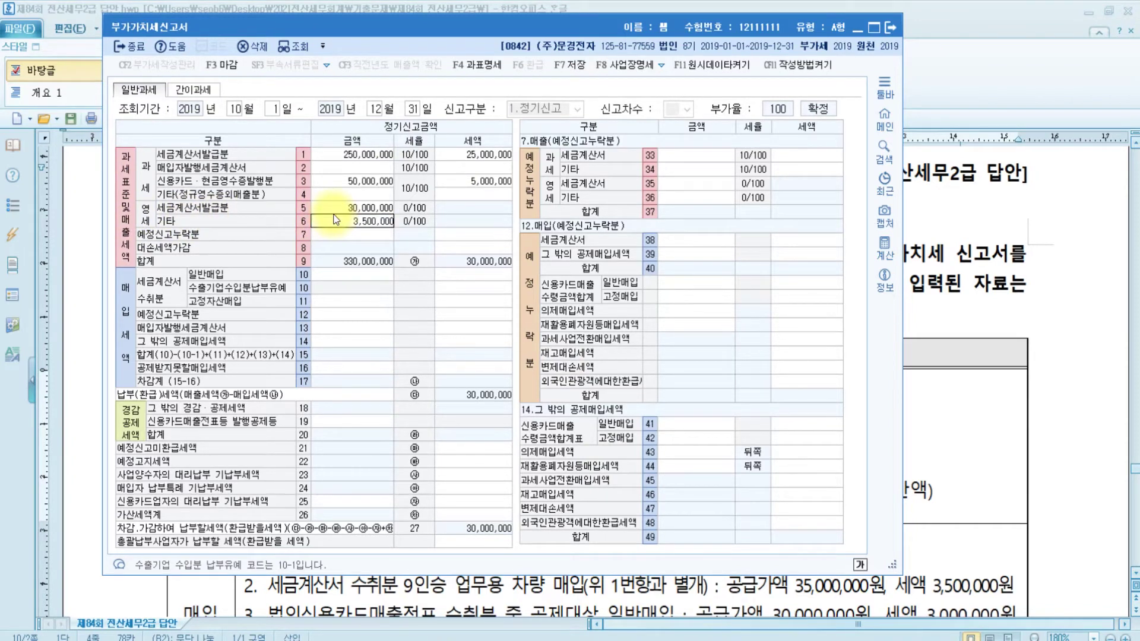
key(Return)
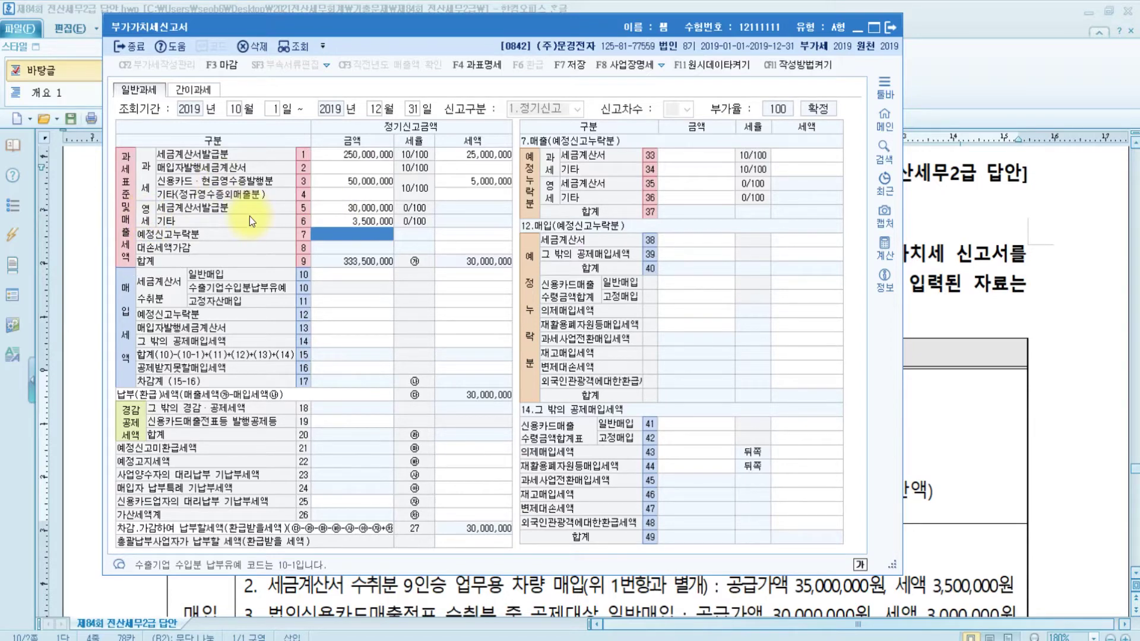
click(1043, 382)
scroll(1044, 381, down, 3)
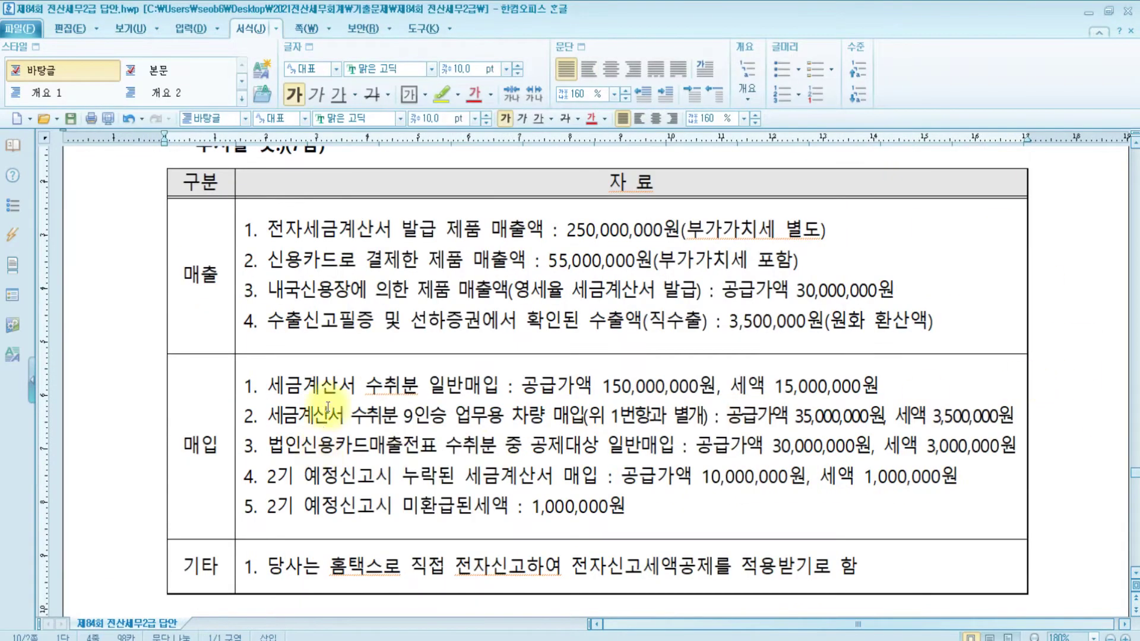
Enter general purchases of 150,000,000 with 15,000,000 tax on row 10
drag(204, 280, 316, 285)
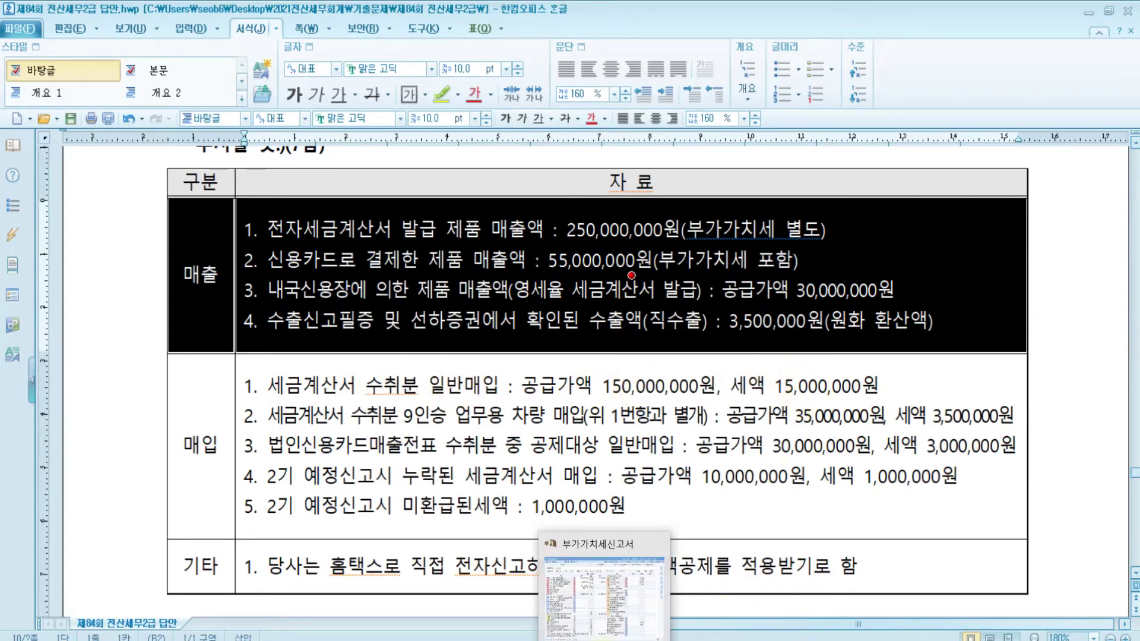
click(604, 631)
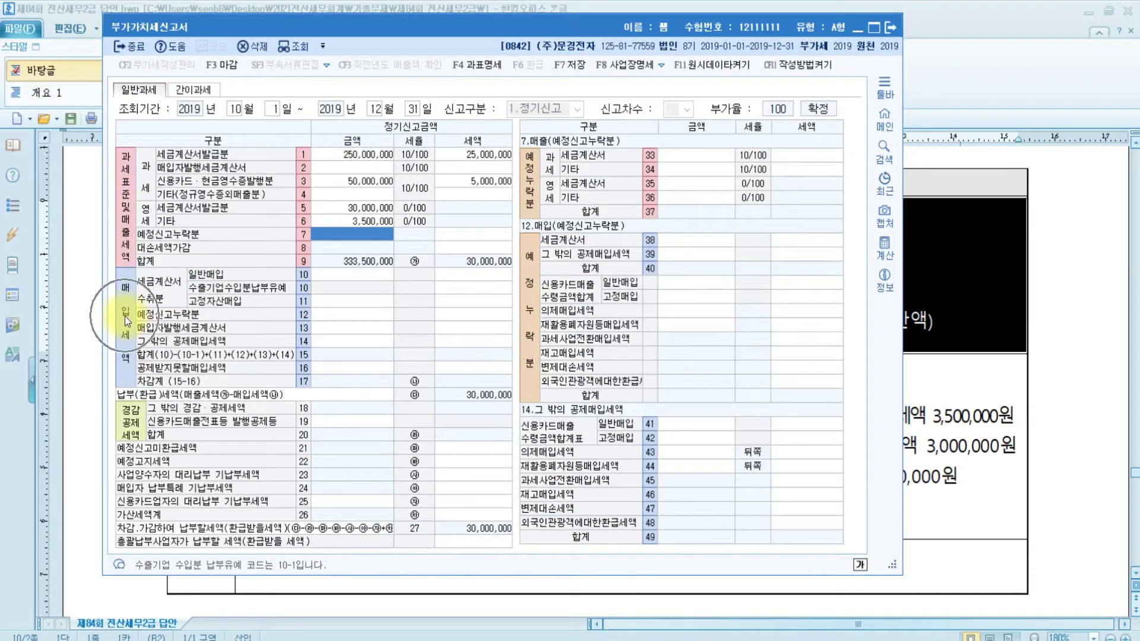
click(326, 275)
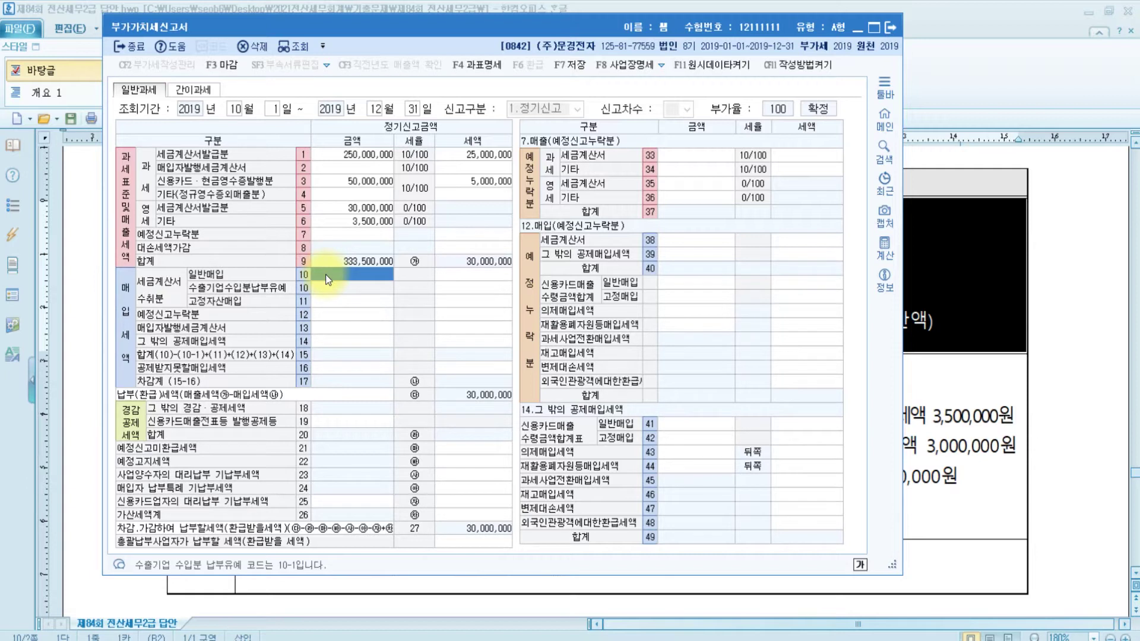
text(150000000)
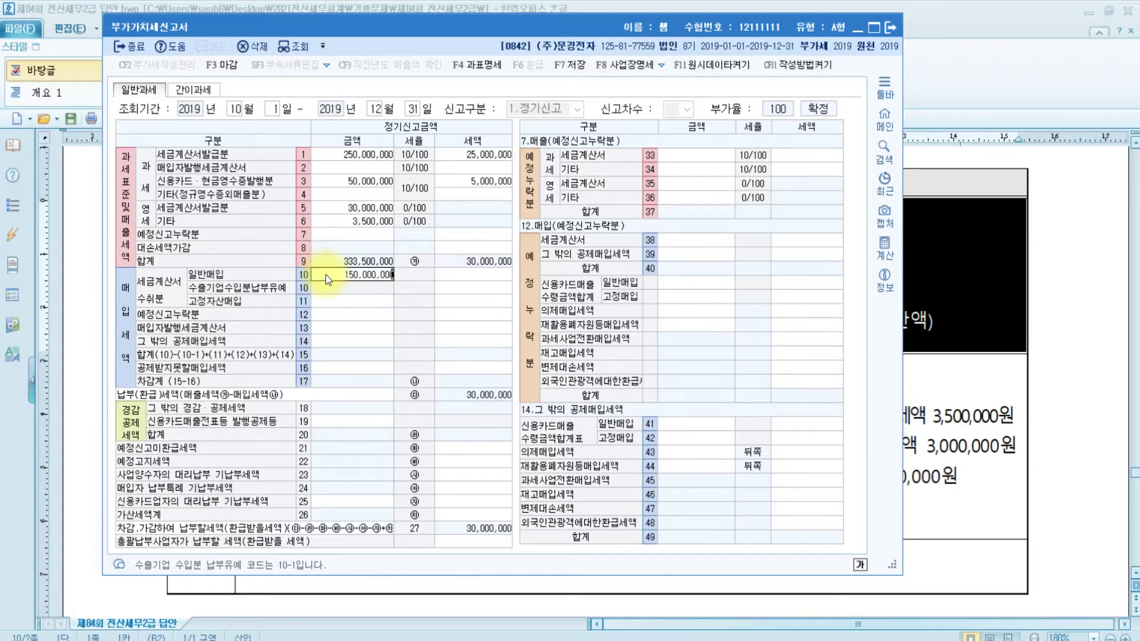
key(Return)
text(15000000)
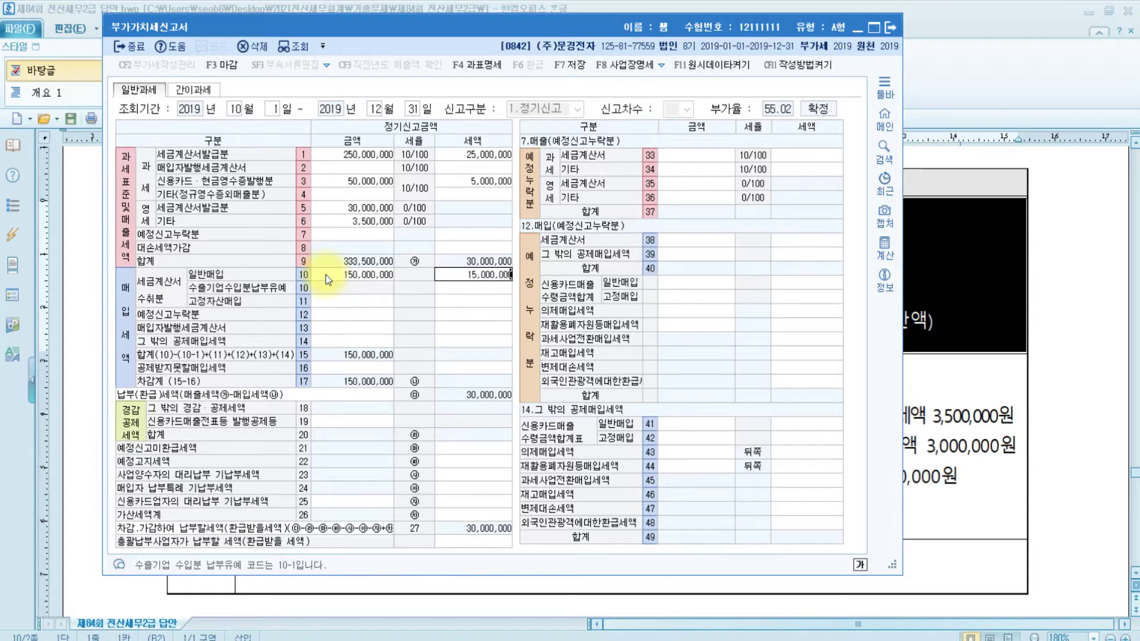
key(Return)
Highlight the 9-seater business vehicle purchase line in yellow in the Hangul exam
click(1013, 377)
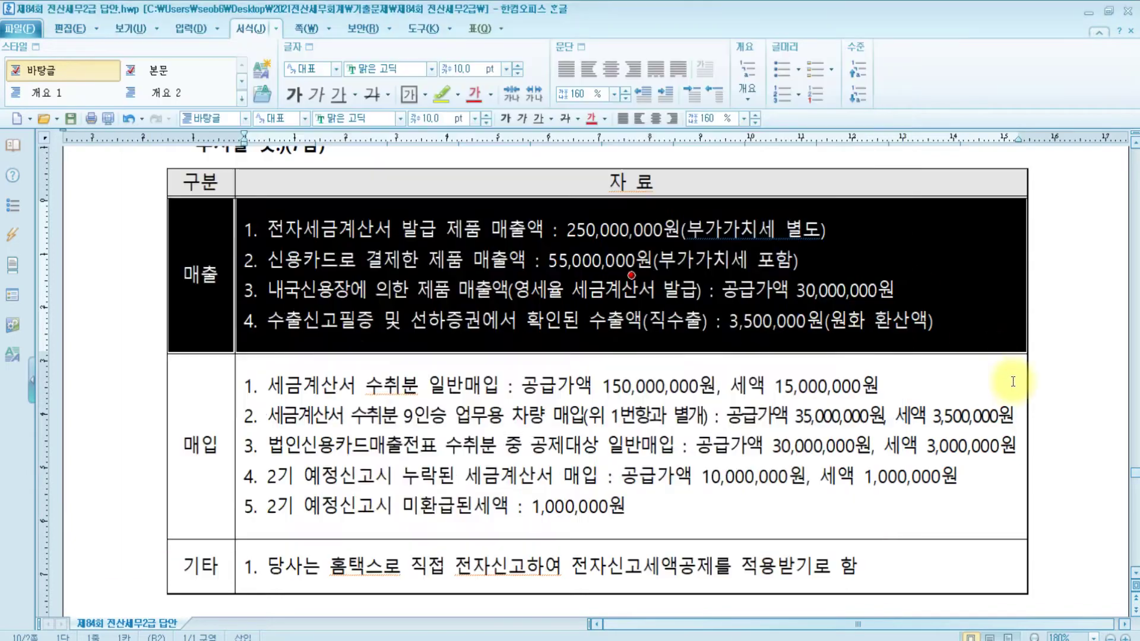
click(1090, 395)
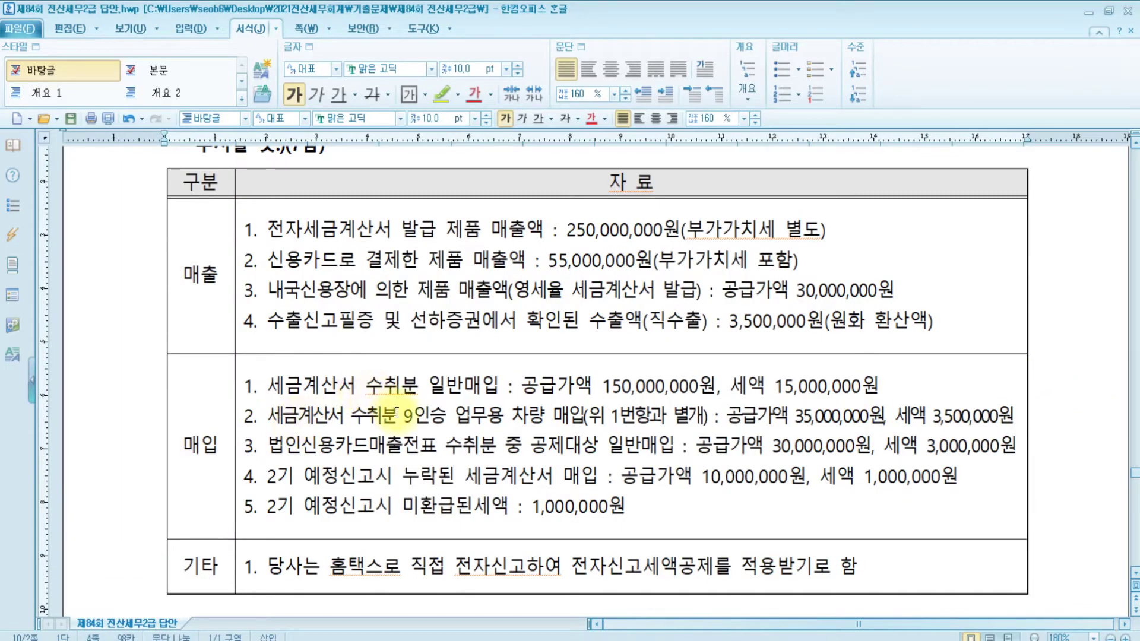
drag(395, 416, 591, 414)
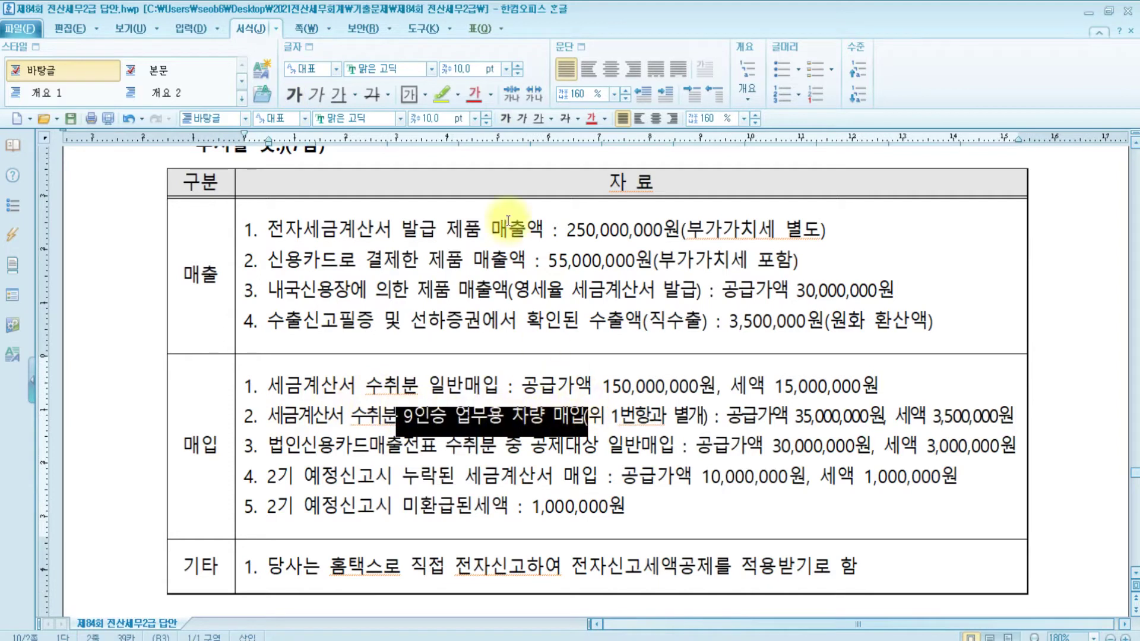
click(443, 93)
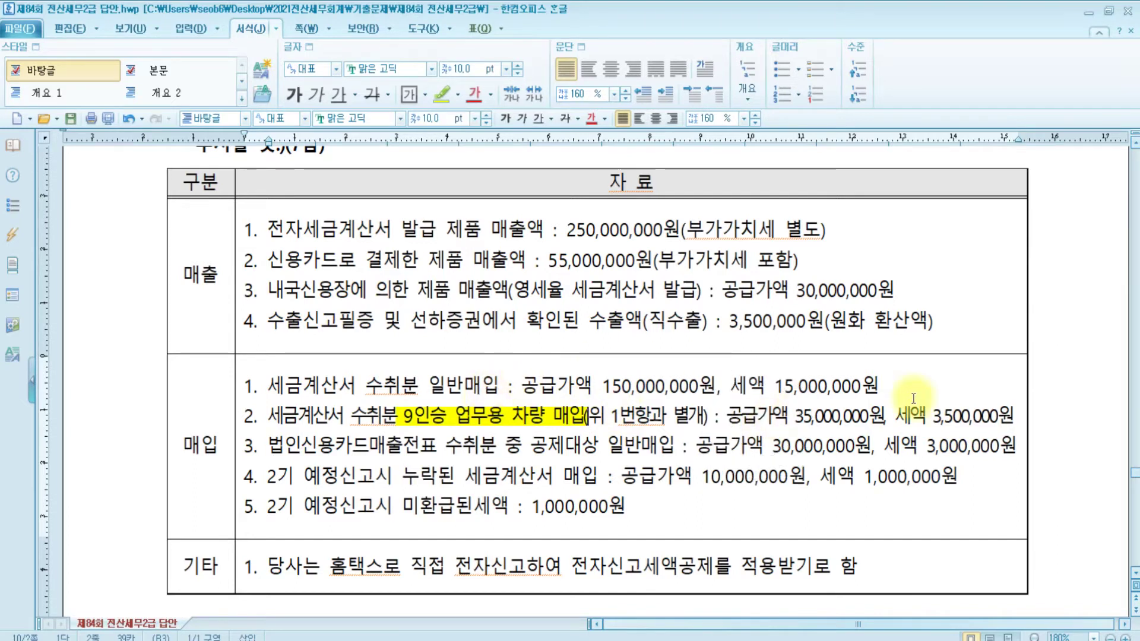
Enter 35,000,000 with 3,500,000 tax on row 11 and check the row 16/50 non-deductible cells
mouse_move(604, 640)
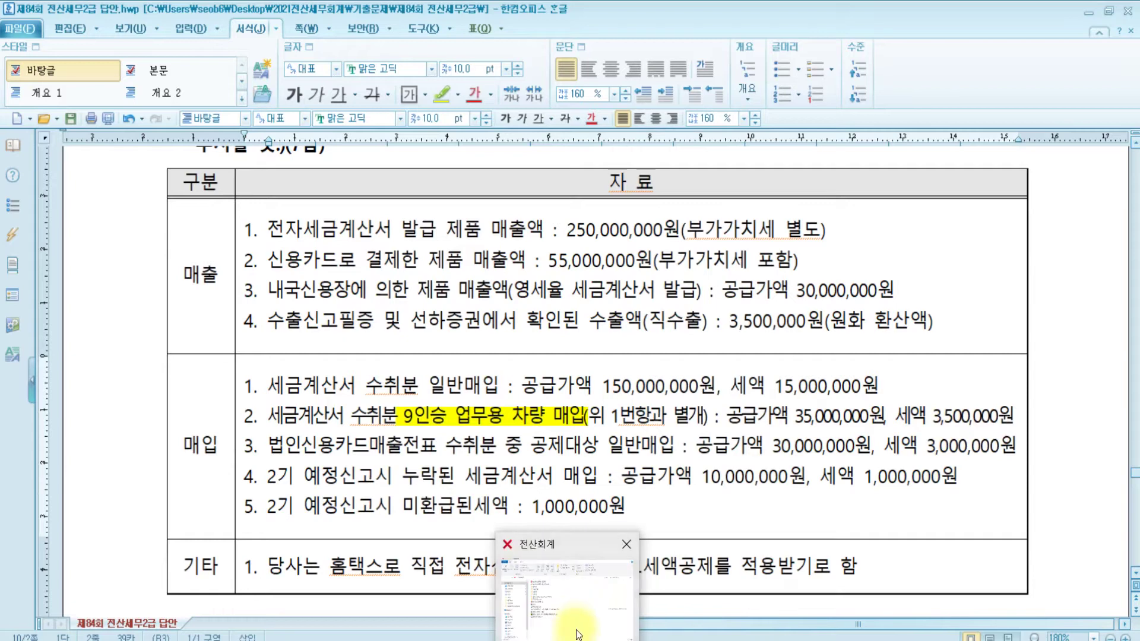
click(604, 594)
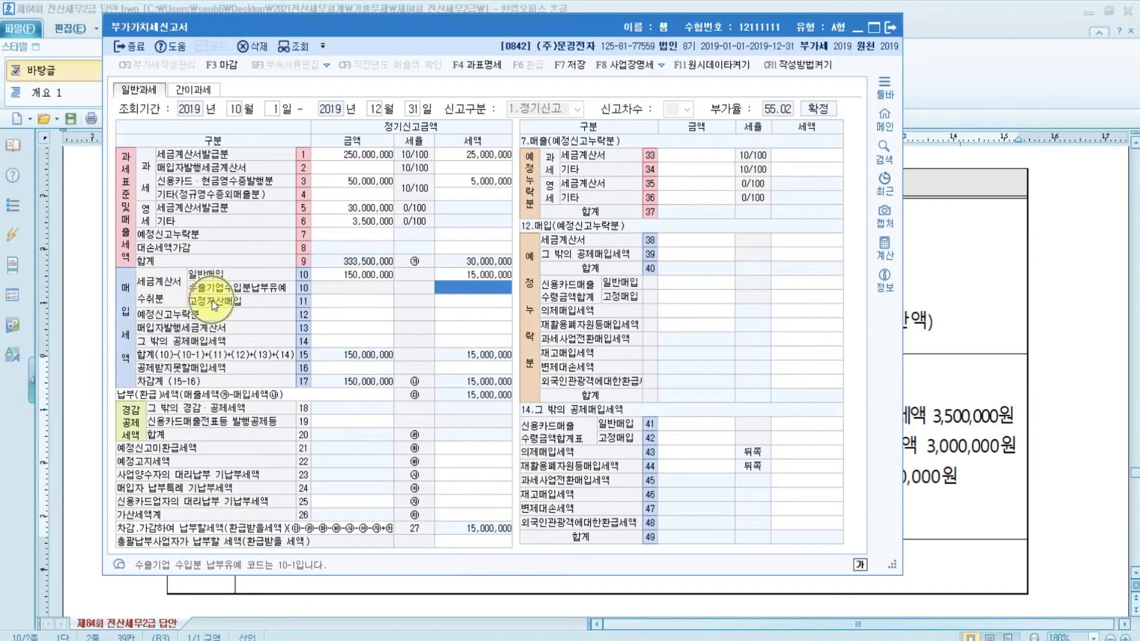
click(365, 302)
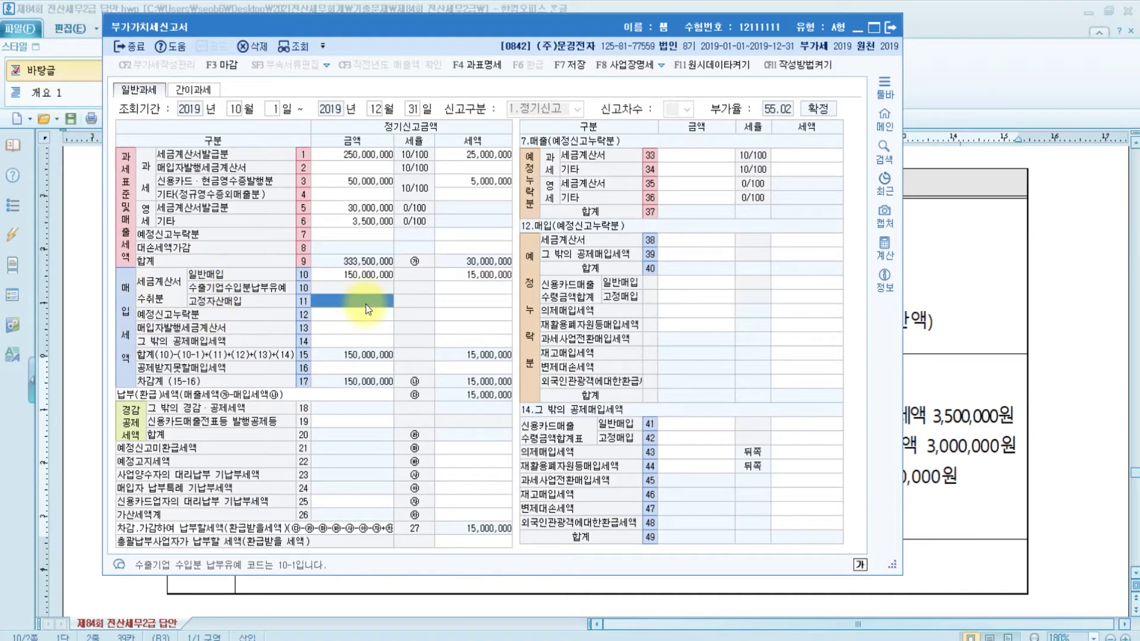
text(35,000,000)
key(Return)
text(3500000)
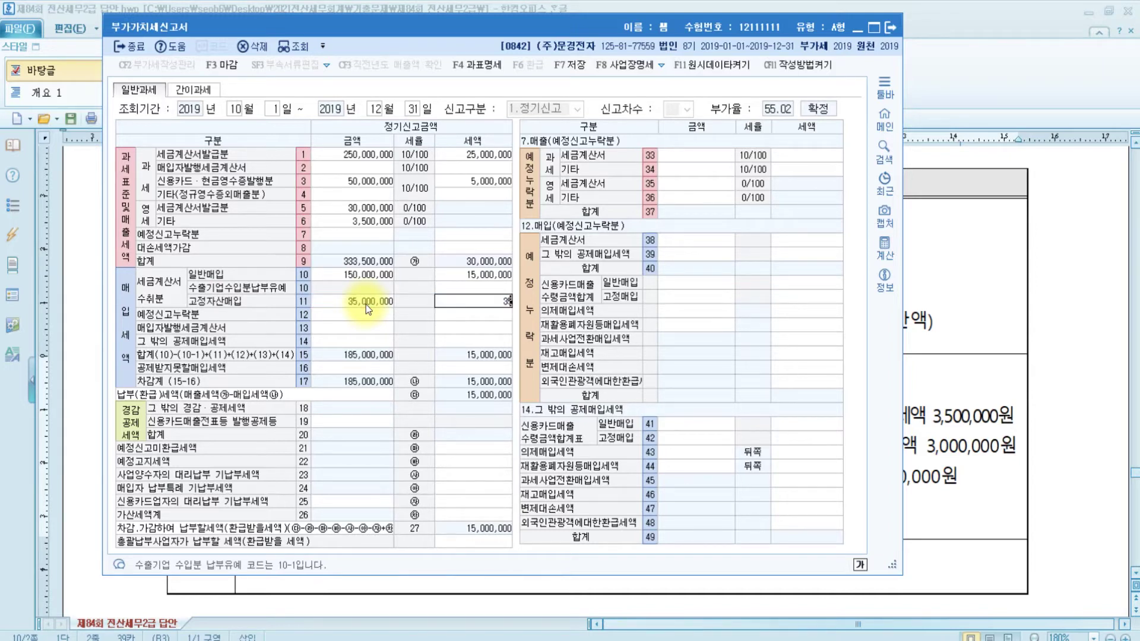
key(Return)
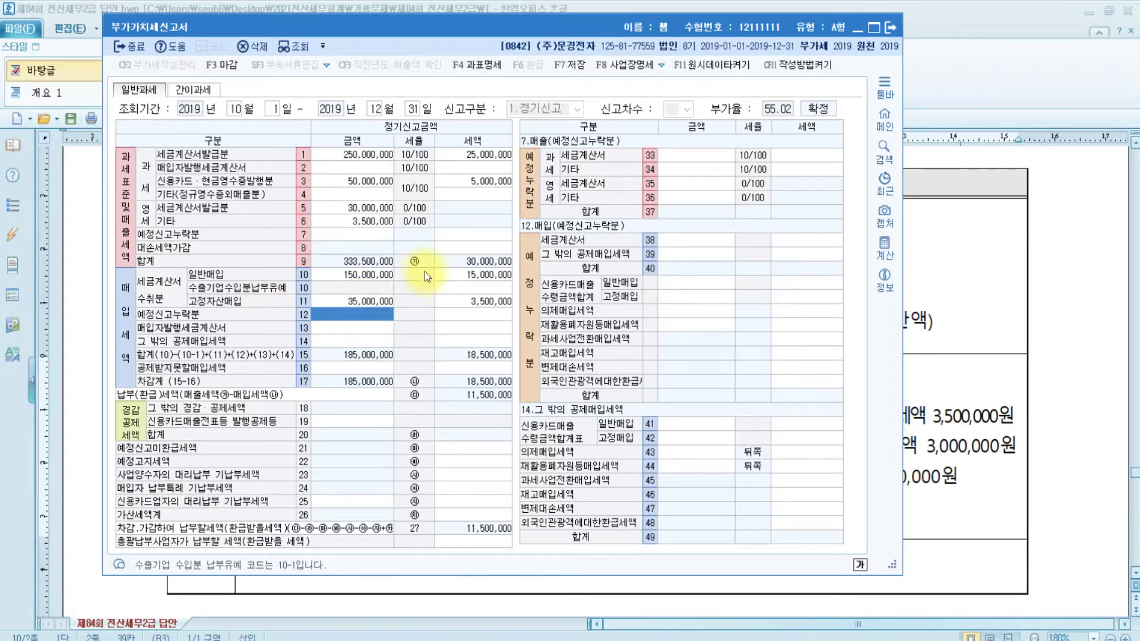
click(347, 368)
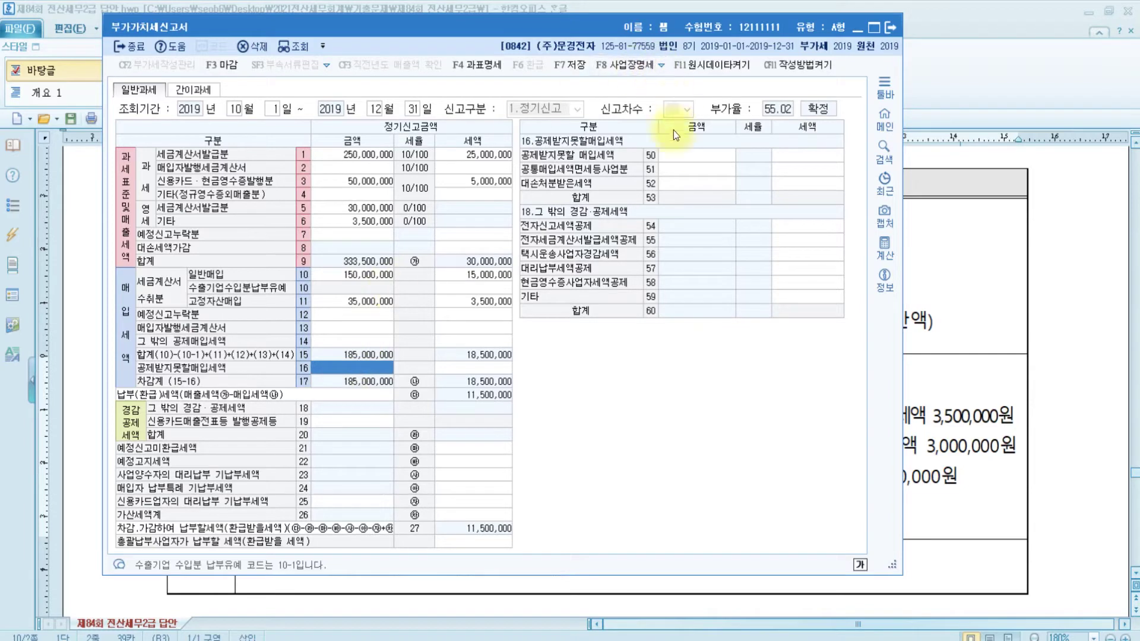
click(675, 152)
click(795, 151)
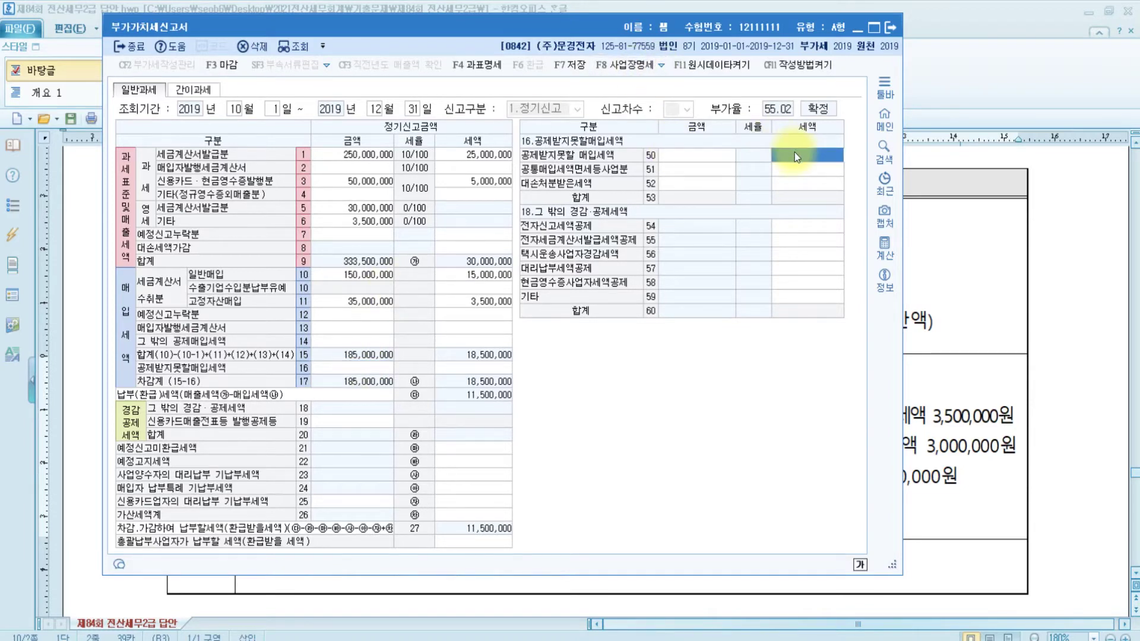
click(982, 421)
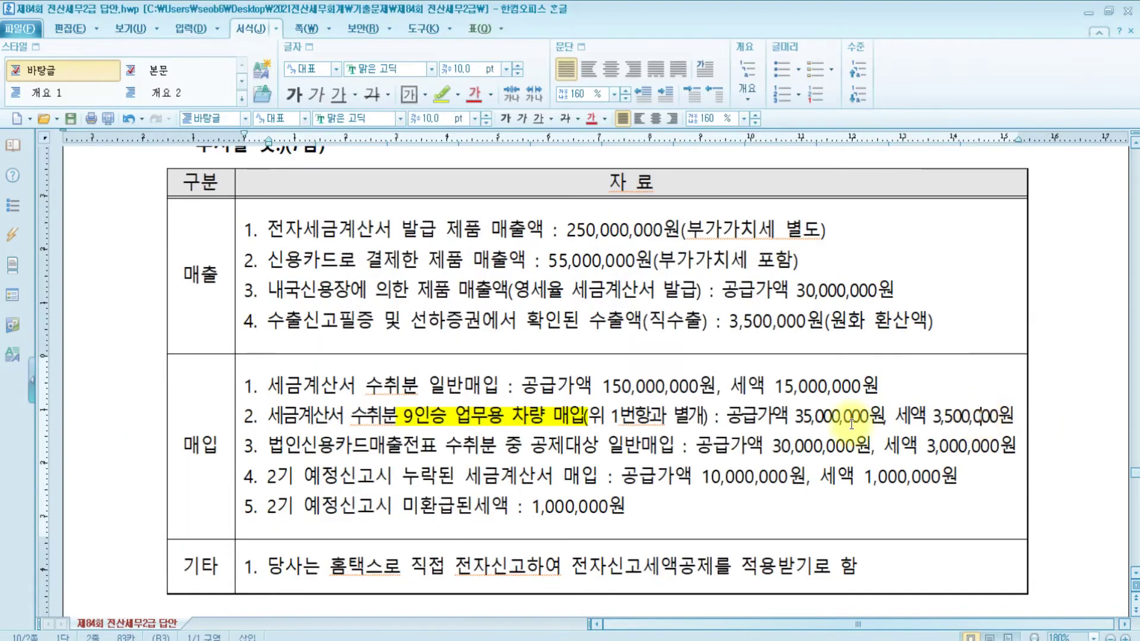
Add the line '개별소비세과세대상차량 : 8인승 이하 1,000cc초과' below purchase item 2
click(1008, 416)
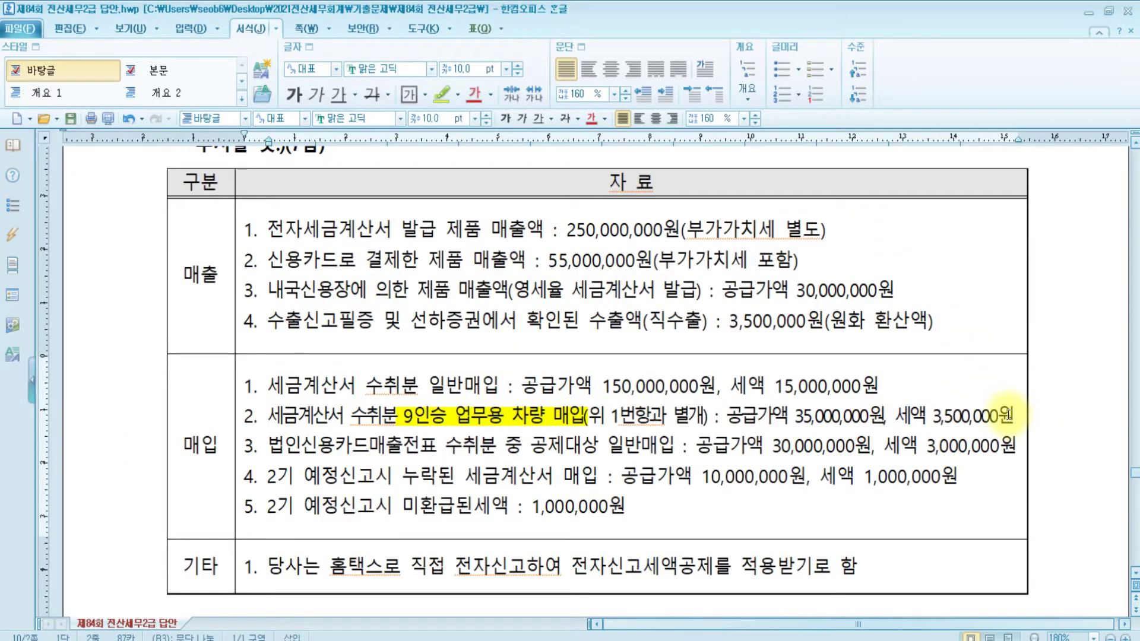
key(Return)
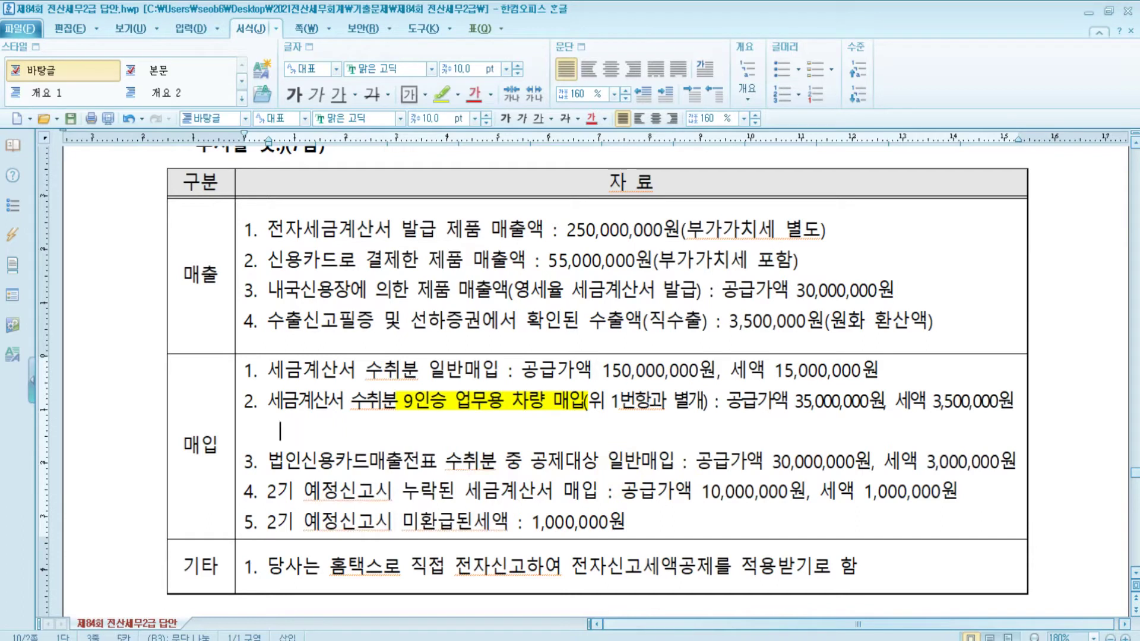
text(개별소비세과세)
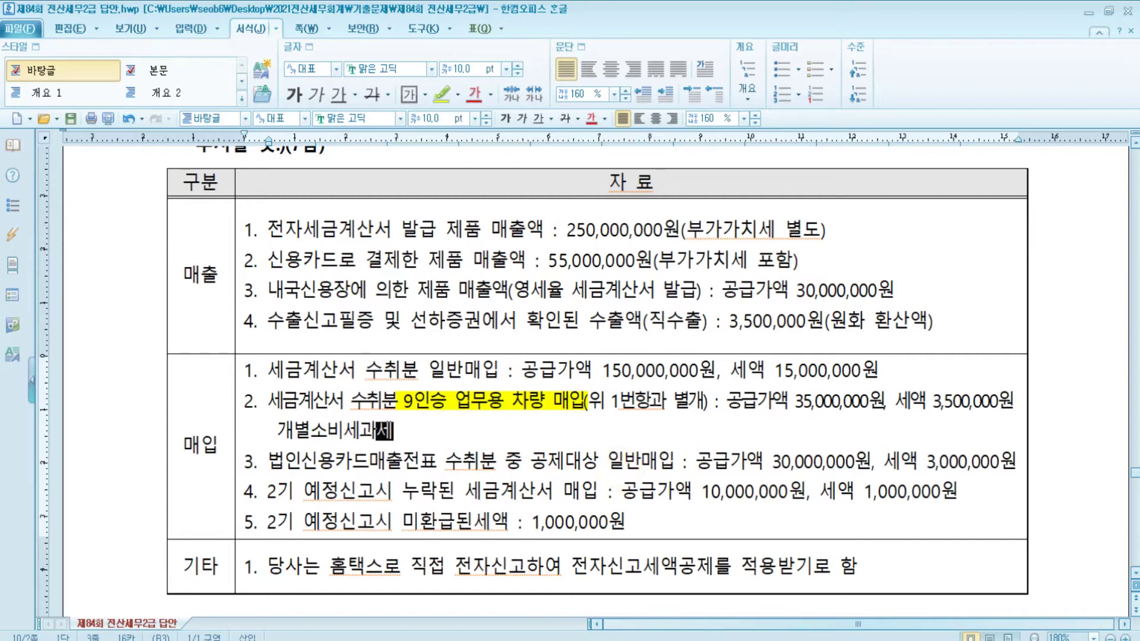
text(대상차라ㅇ : 8)
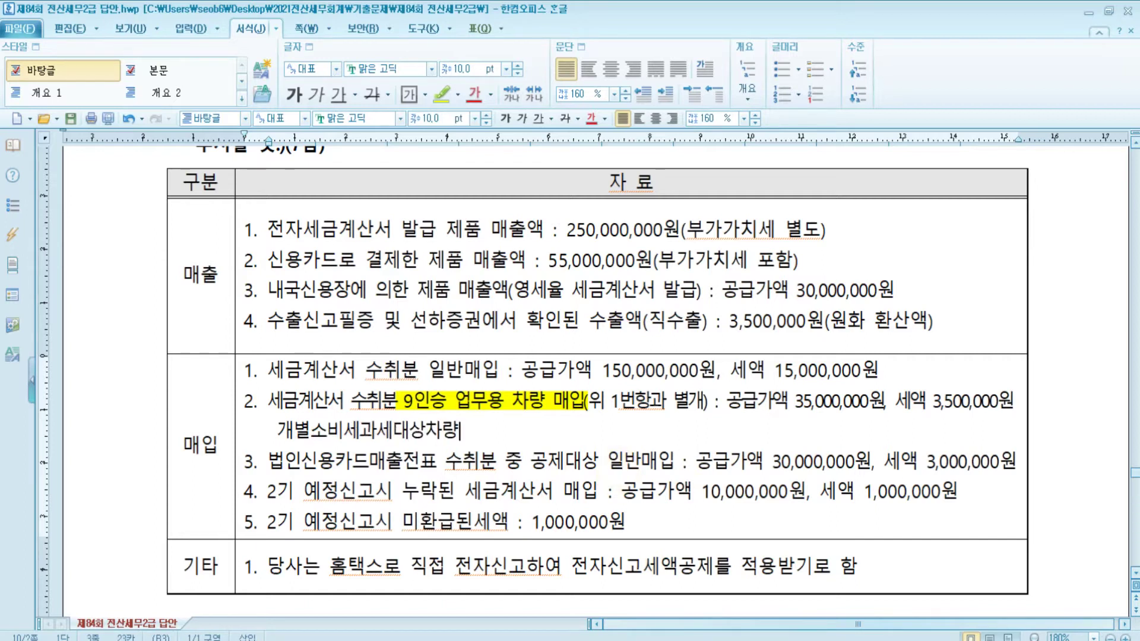
text(인승 이하 )
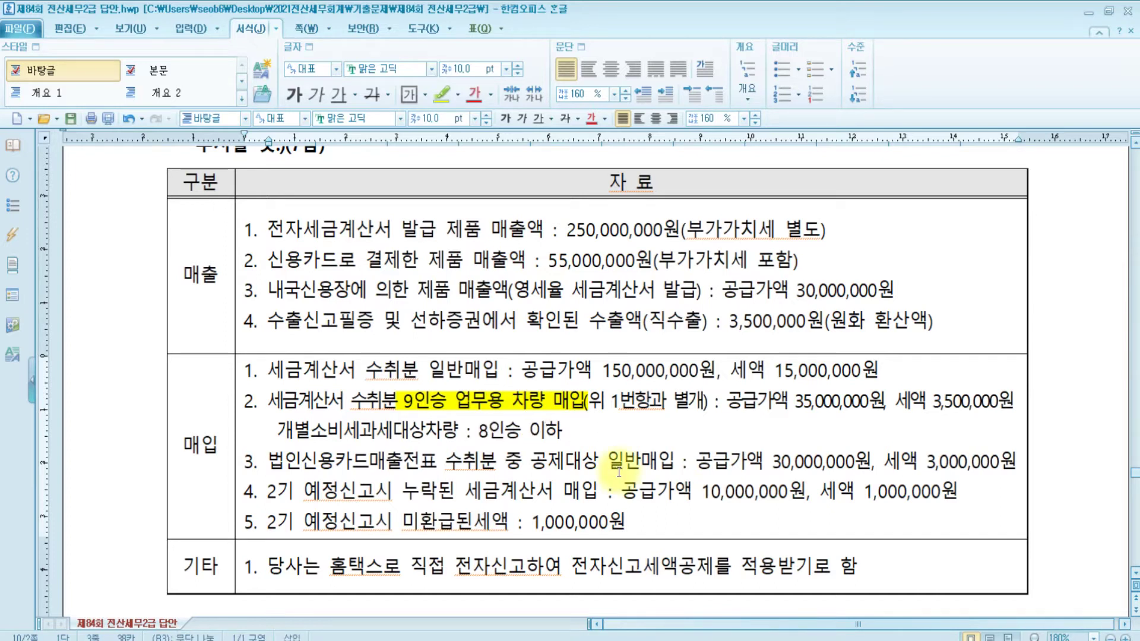
text(1,000cc초과)
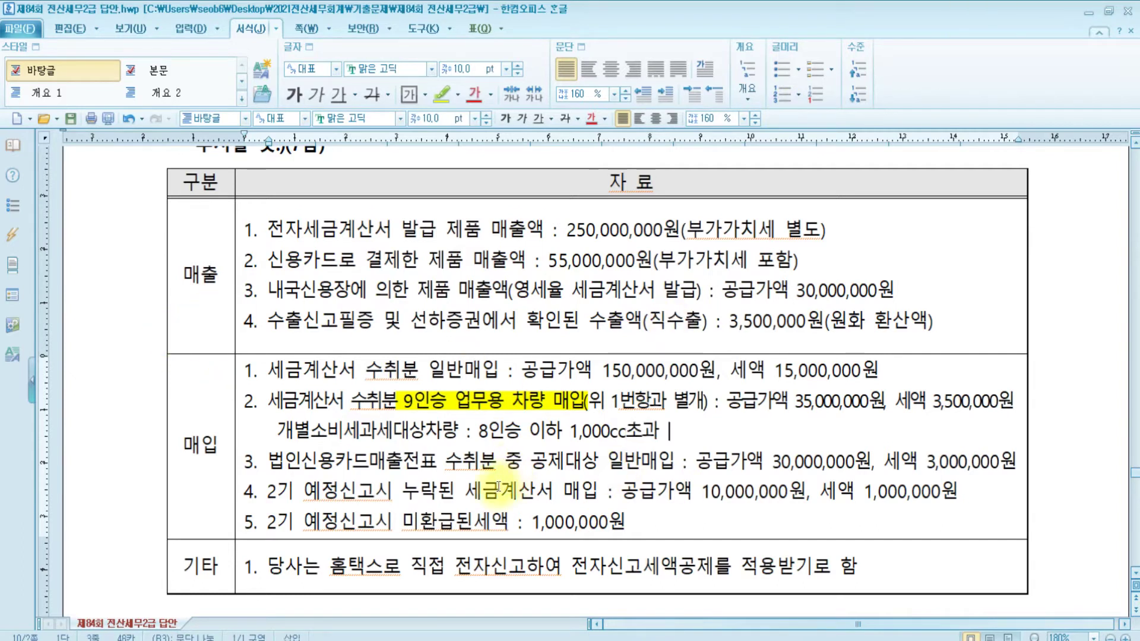
Highlight the 8 in 8인승 이하 in yellow, then return to the VAT return
click(479, 432)
key(shift+Right)
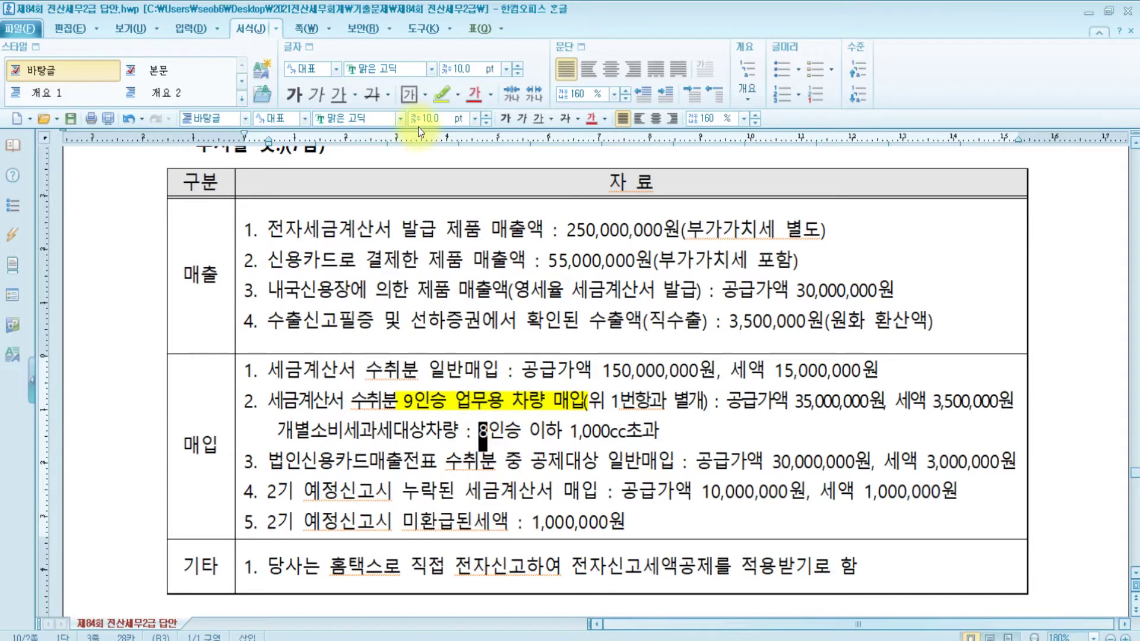
click(443, 93)
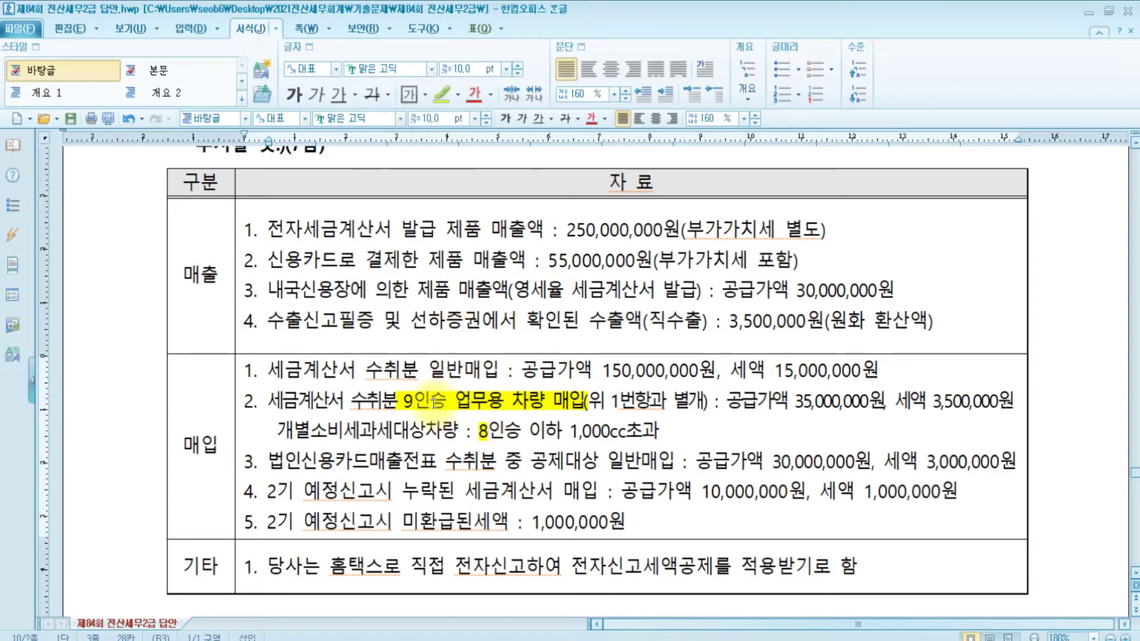
click(565, 437)
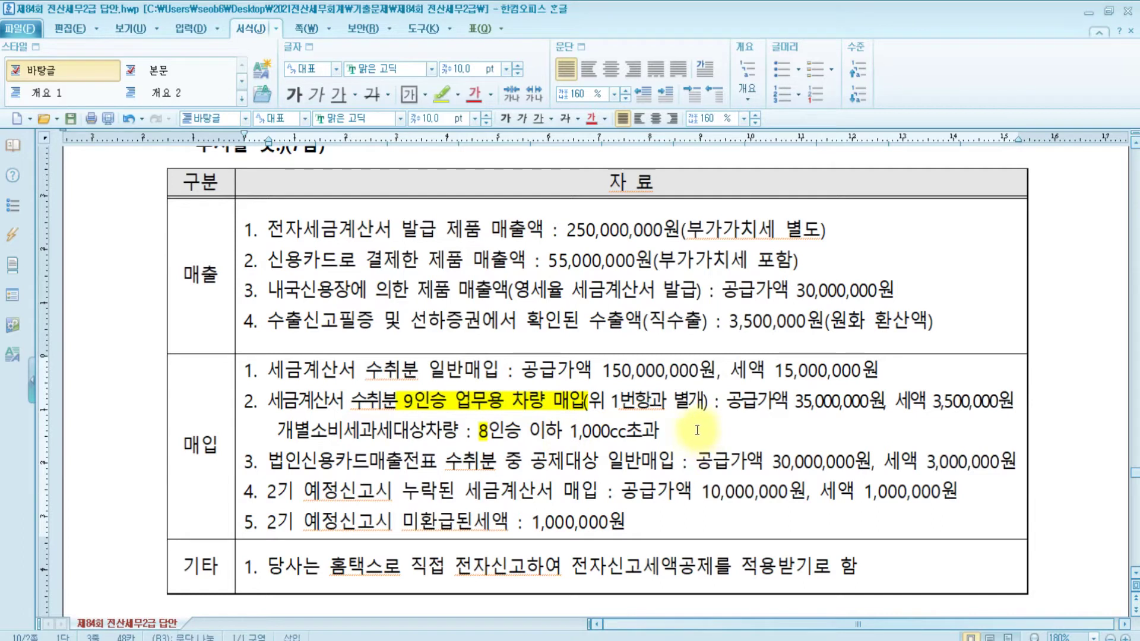
drag(701, 432, 250, 432)
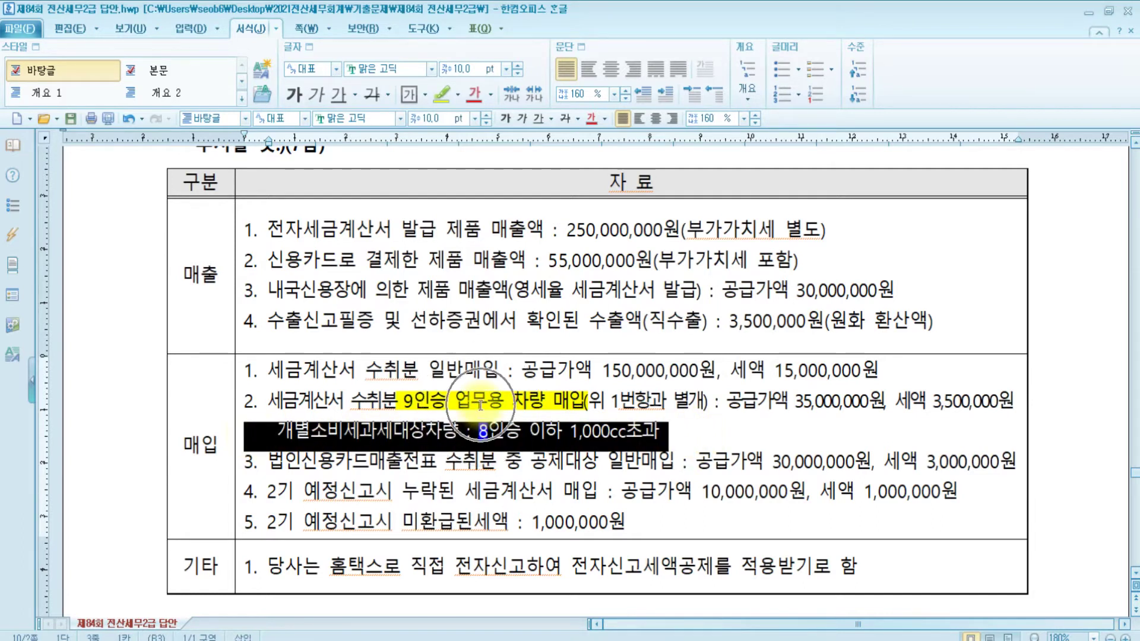
click(988, 401)
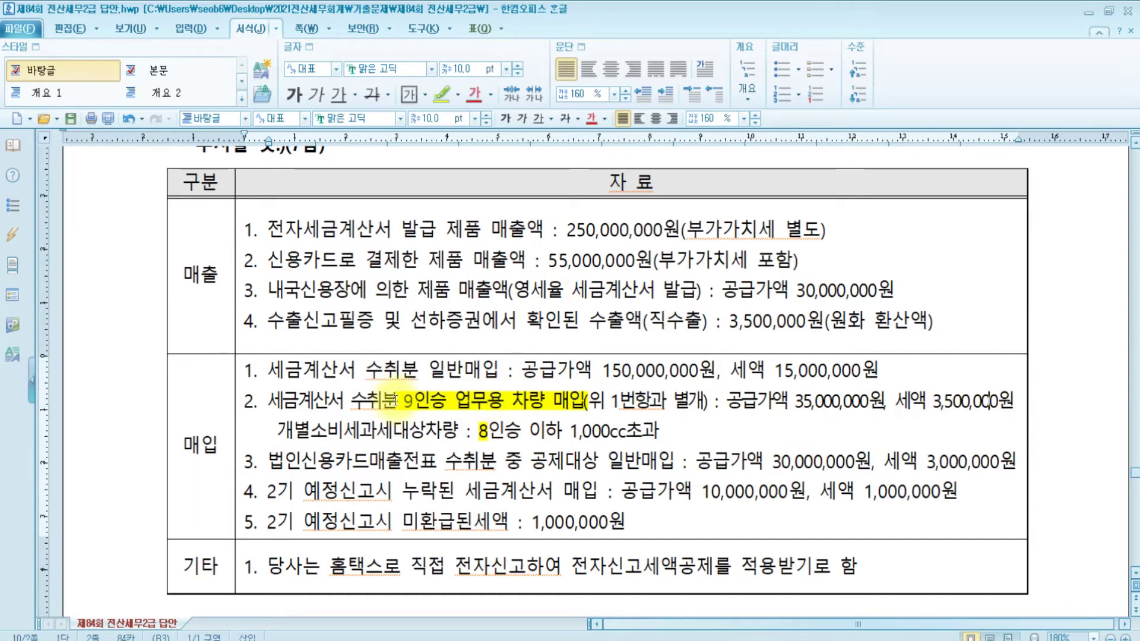
drag(479, 430, 565, 423)
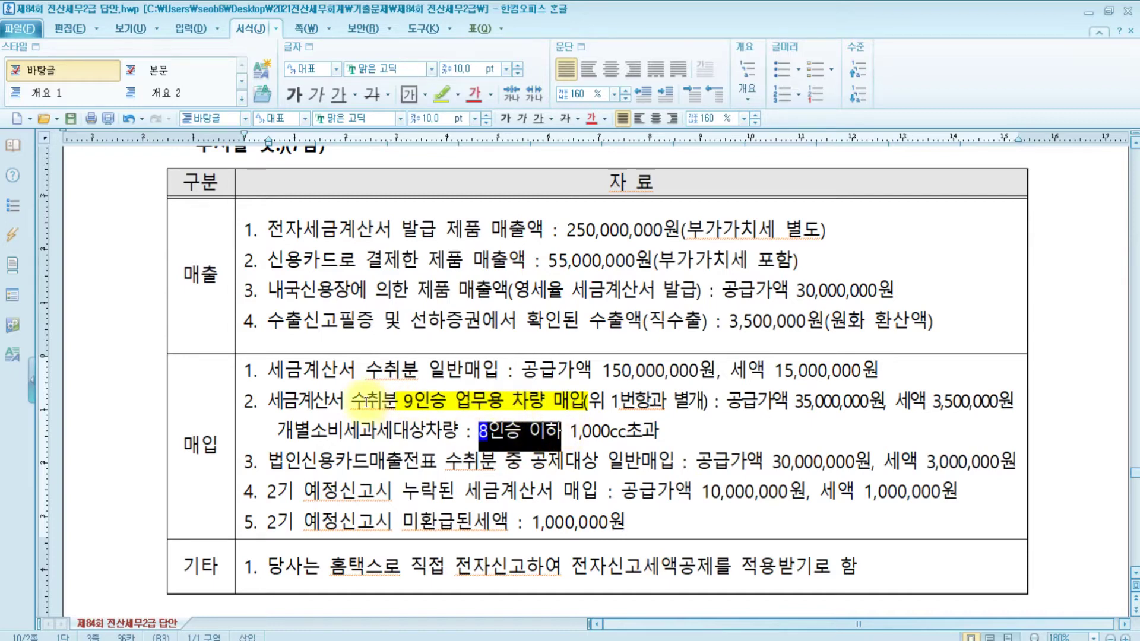
click(458, 640)
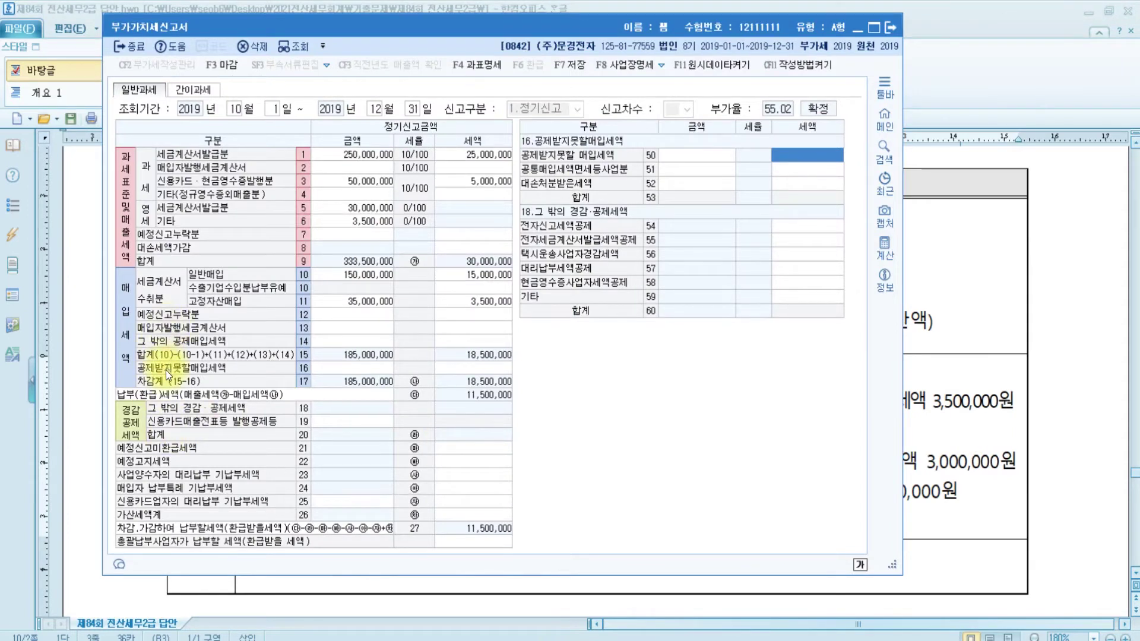
Under row 14, put 30,000,000 and 3,000,000 tax on row 41 for credit-card general purchases
click(369, 370)
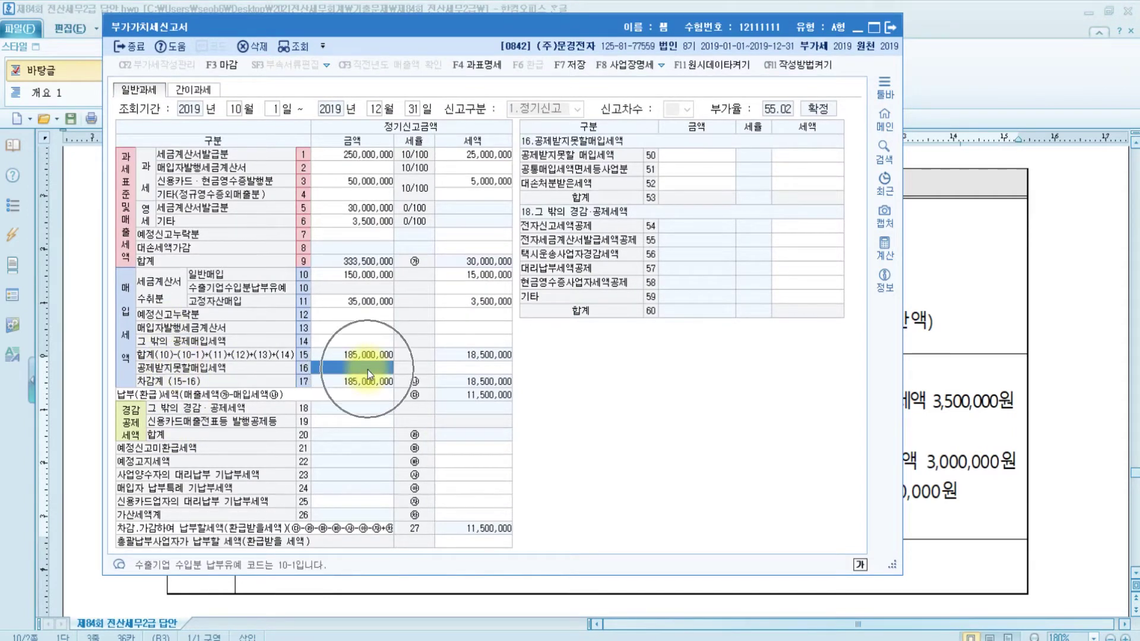
click(927, 446)
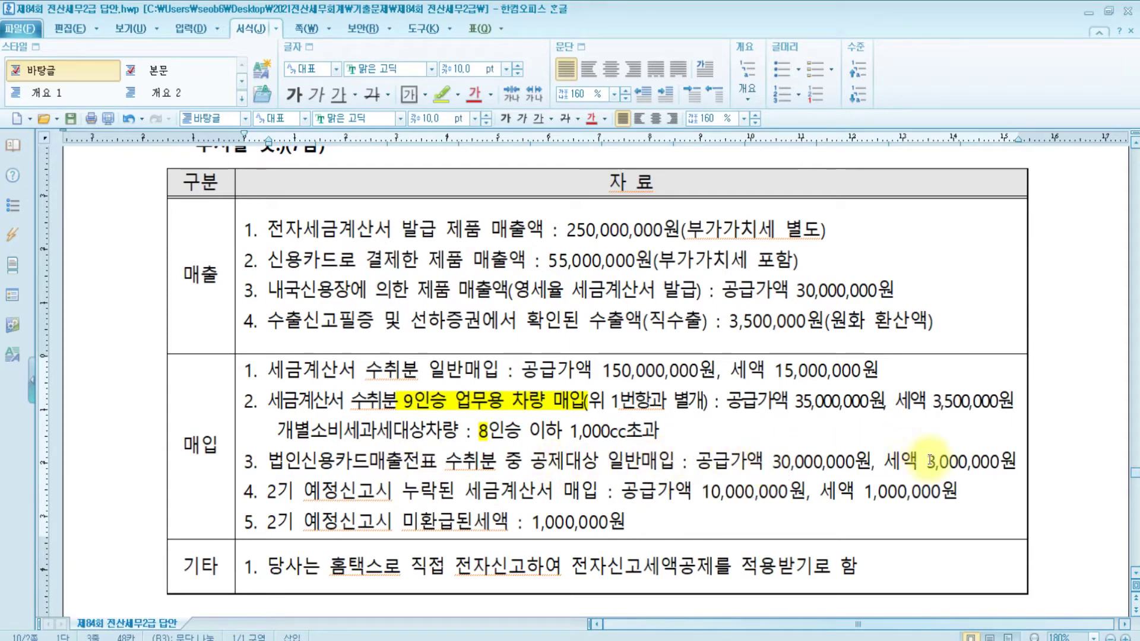
key(alt+Tab)
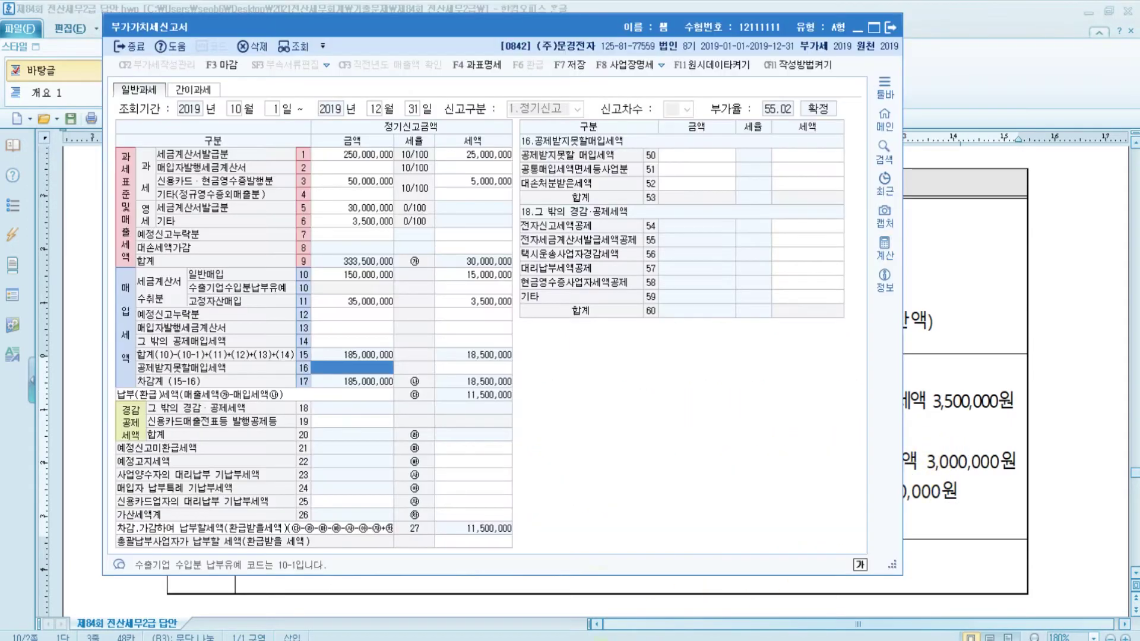
click(350, 341)
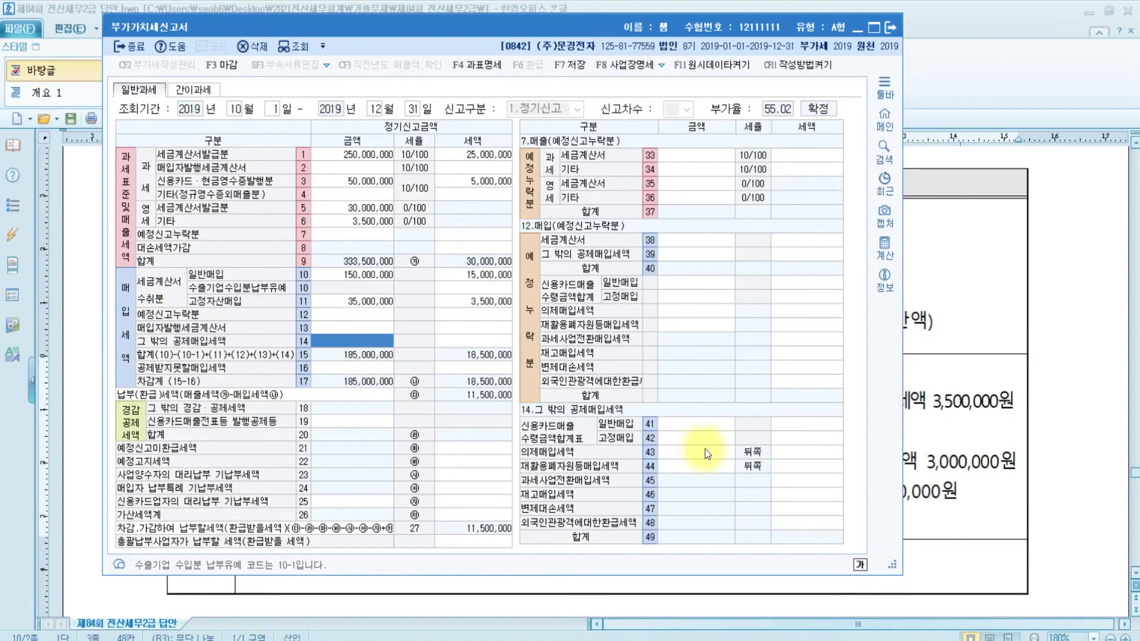
click(711, 422)
click(642, 425)
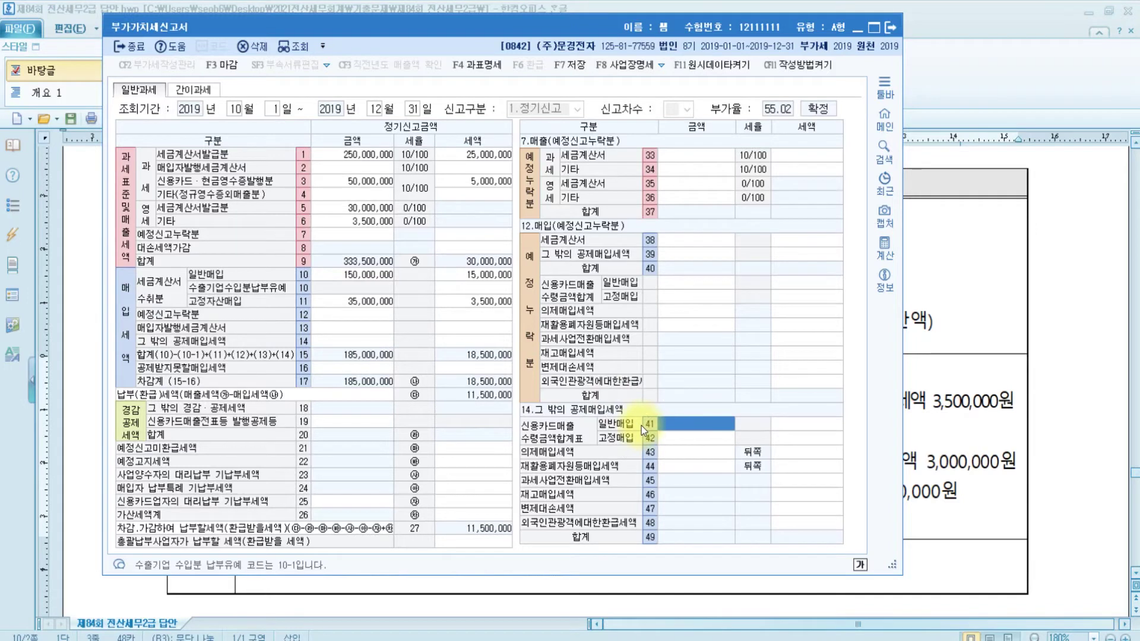
click(530, 436)
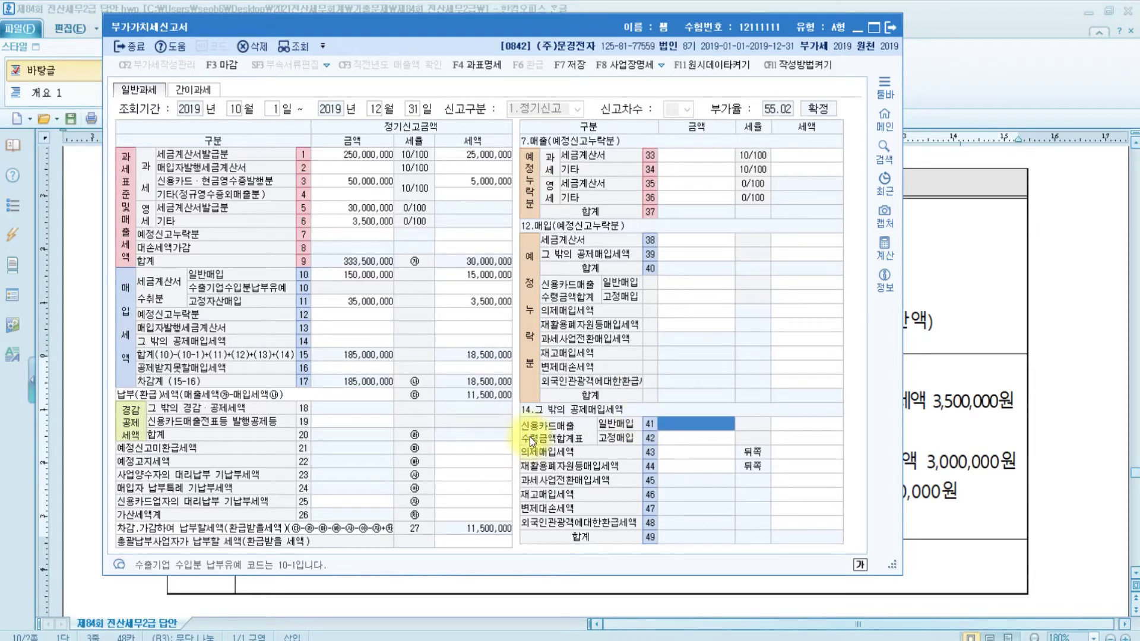
text(30000000)
key(Return)
text(3000000)
key(Return)
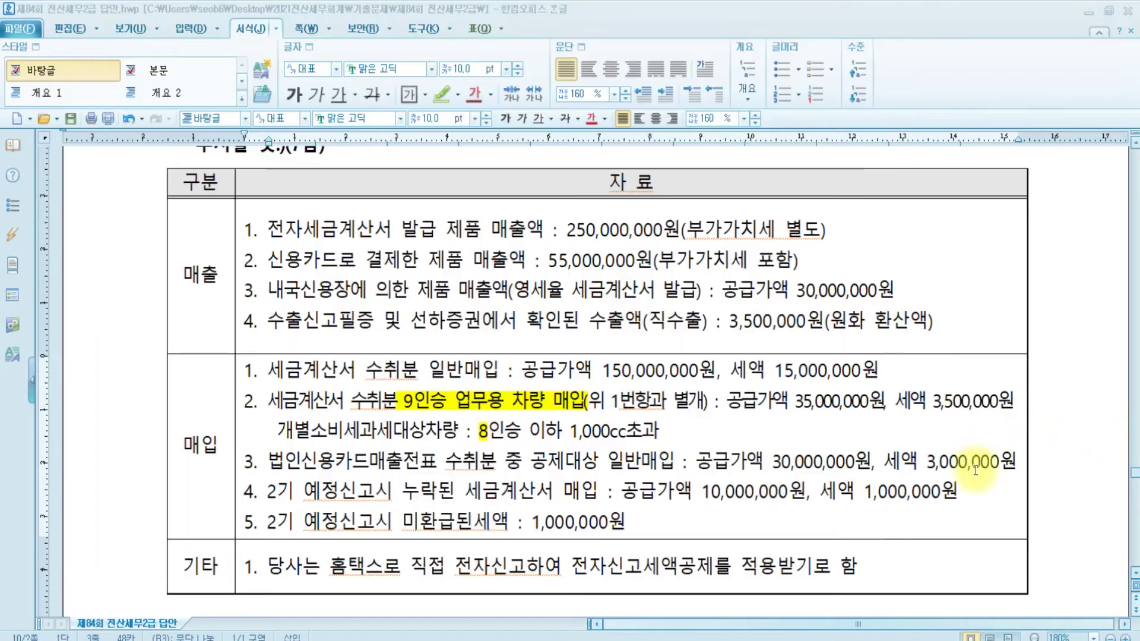
click(977, 463)
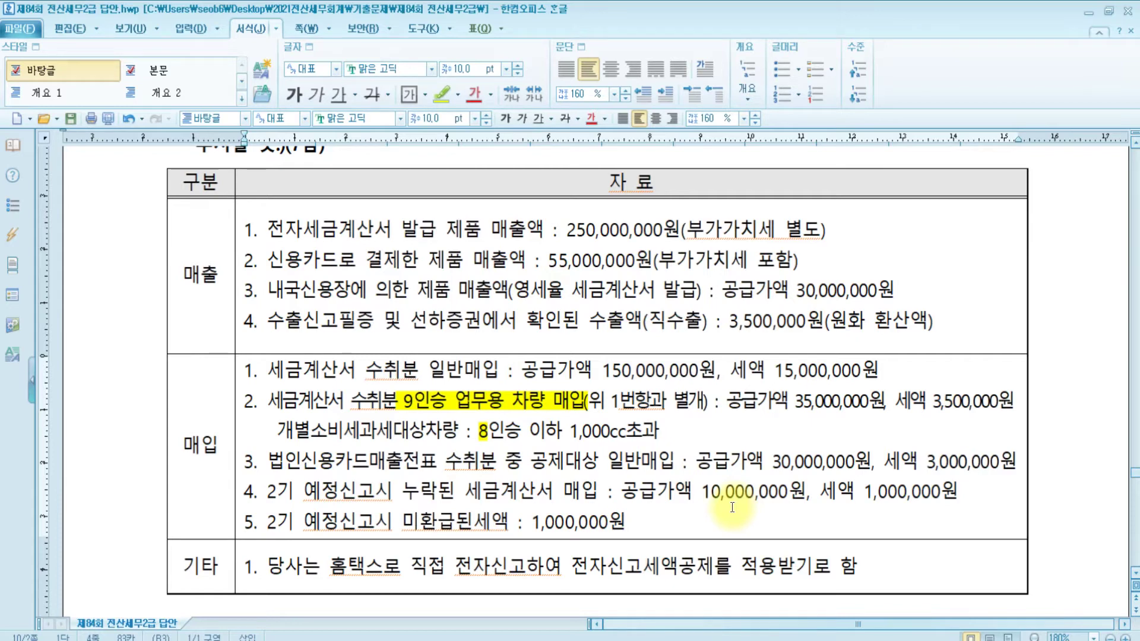
Enter 10,000,000 on row 38 for invoices omitted from the preliminary return, then return to the exam
mouse_move(604, 640)
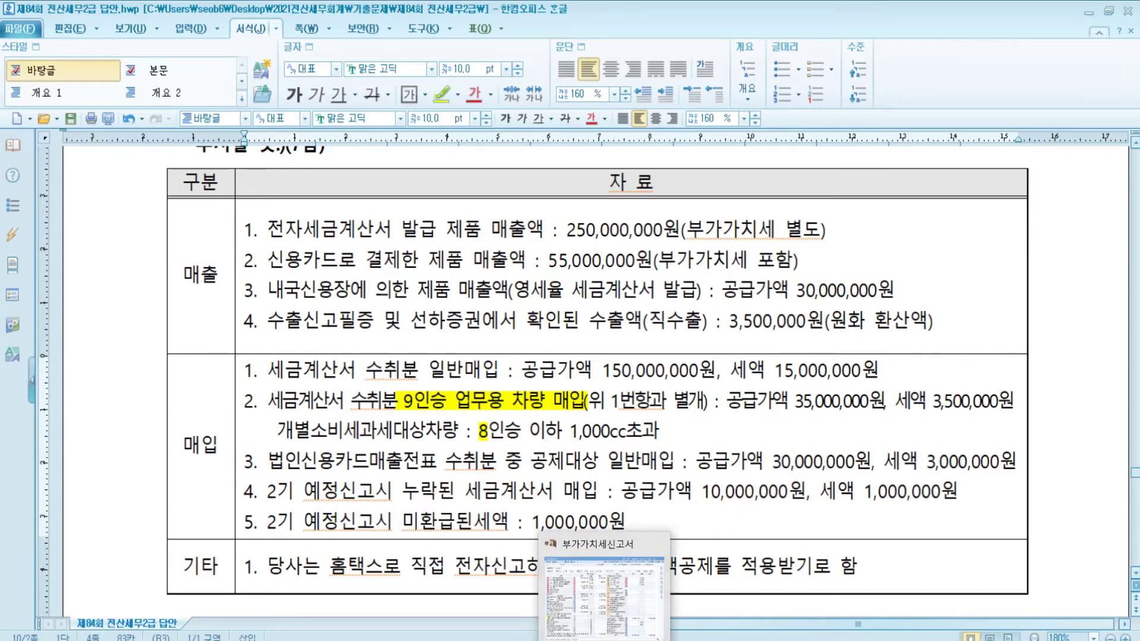
click(604, 640)
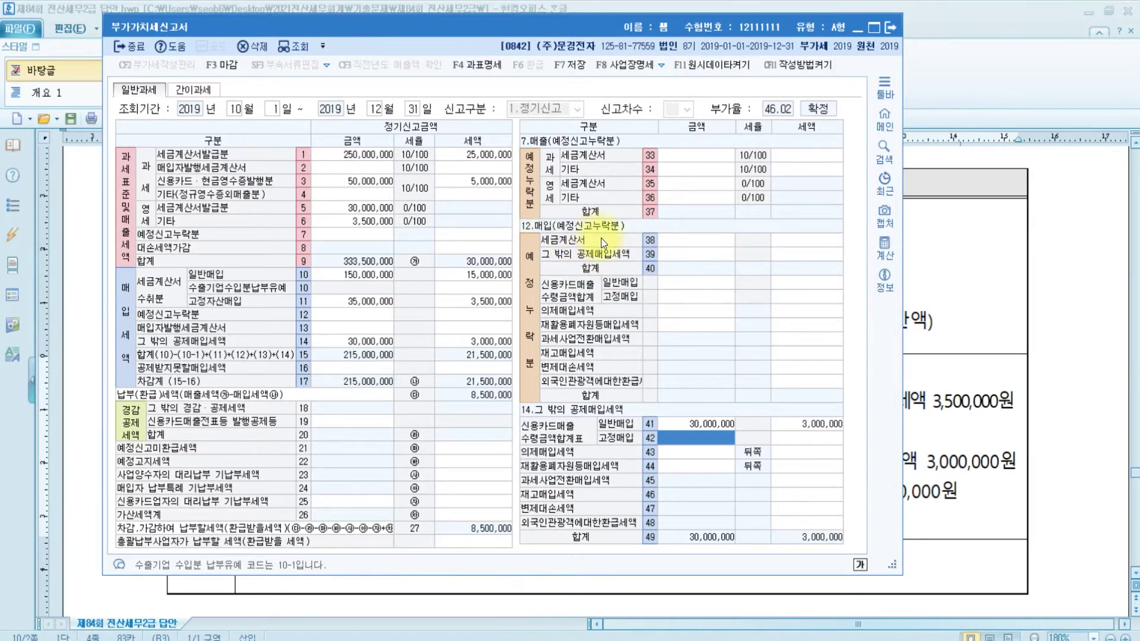
click(690, 240)
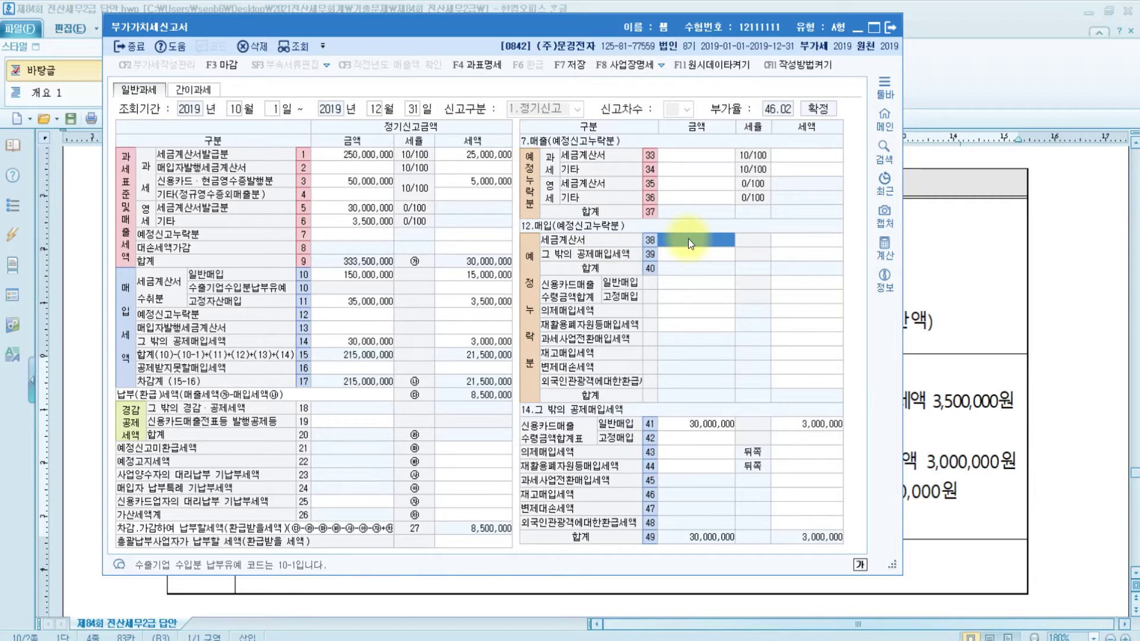
text(10000000)
key(Return)
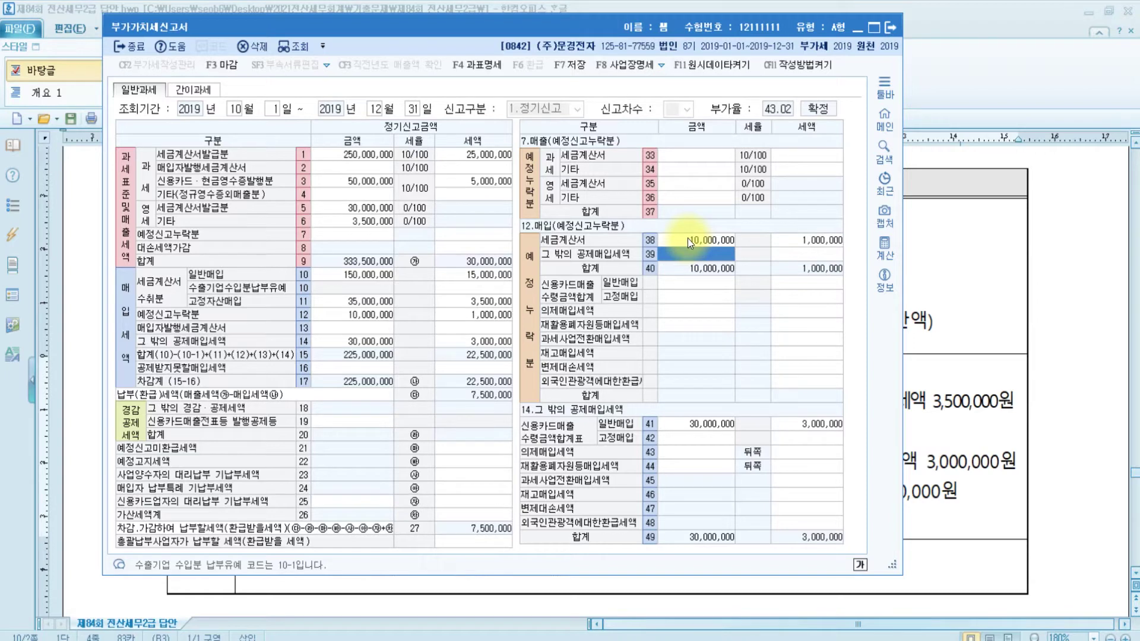
click(942, 466)
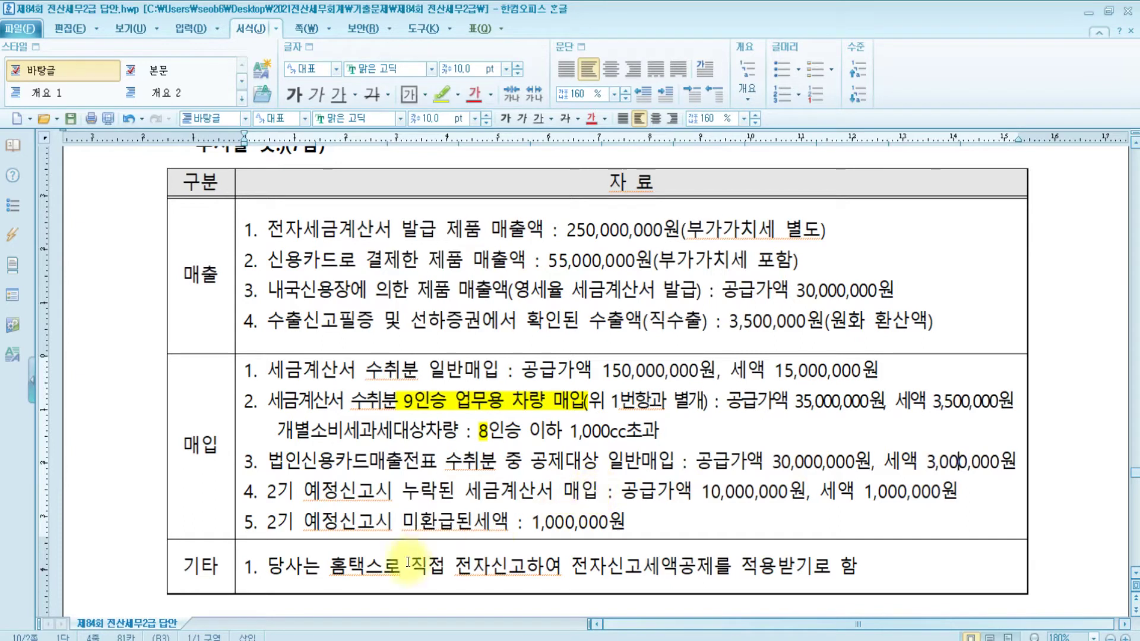
Record 1,000,000 of unrefunded preliminary-return tax on row 21 of the VAT return
drag(245, 502, 1007, 492)
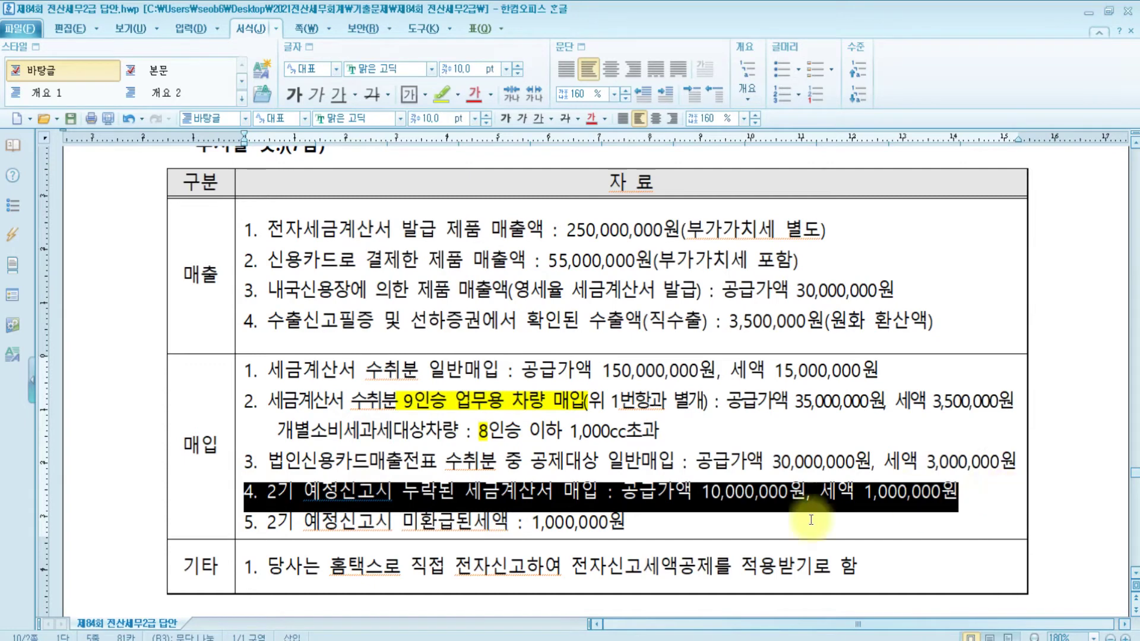
click(671, 494)
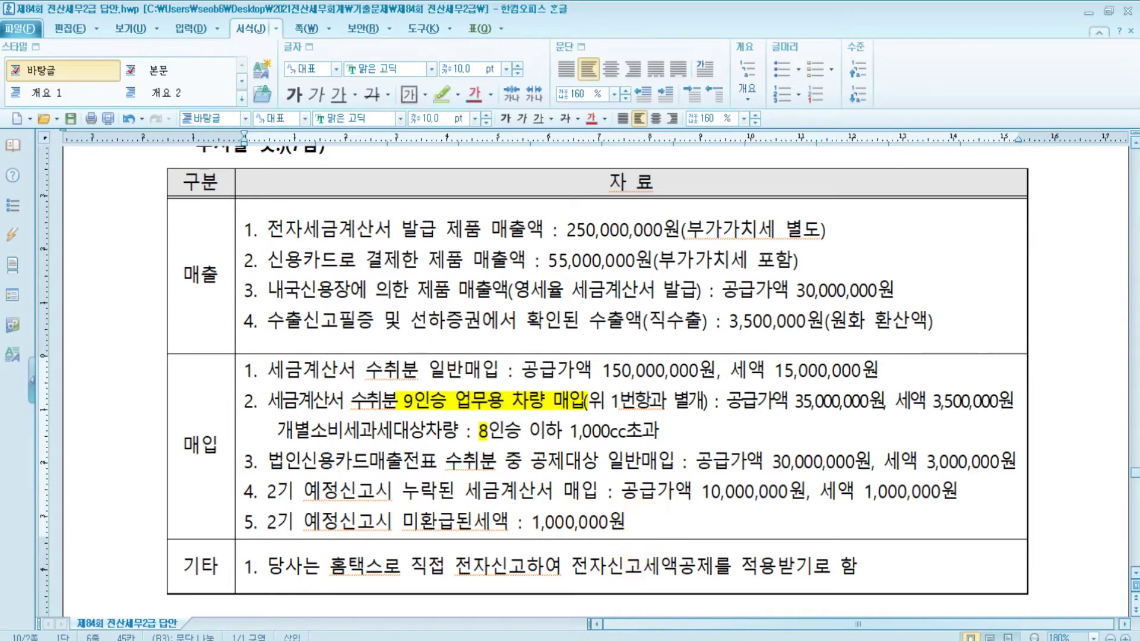
key(alt+Tab)
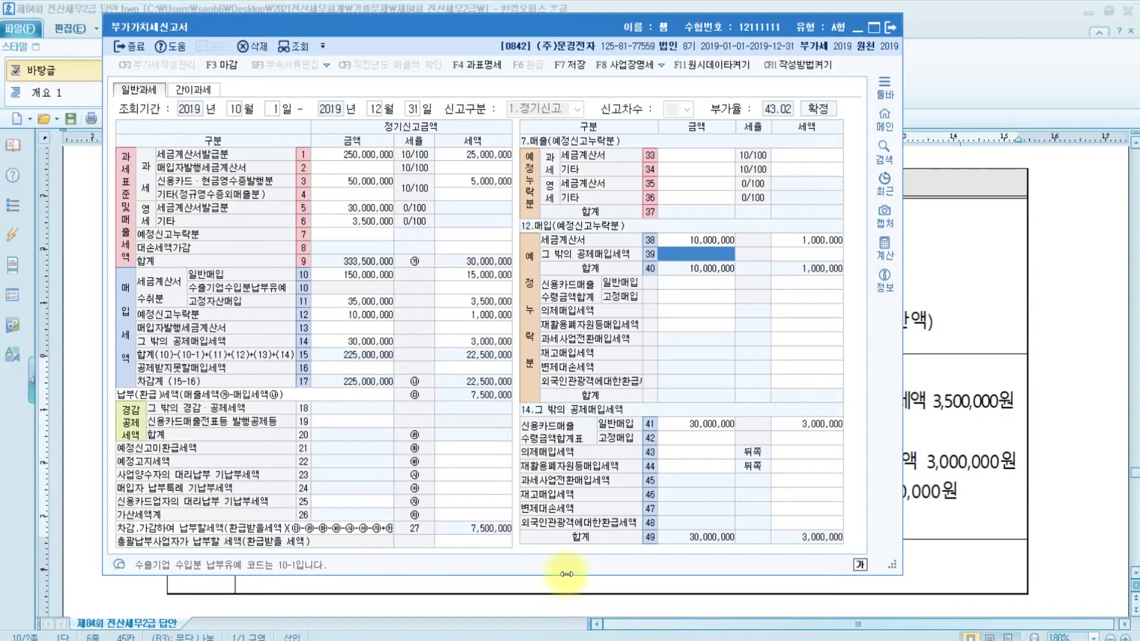
click(485, 450)
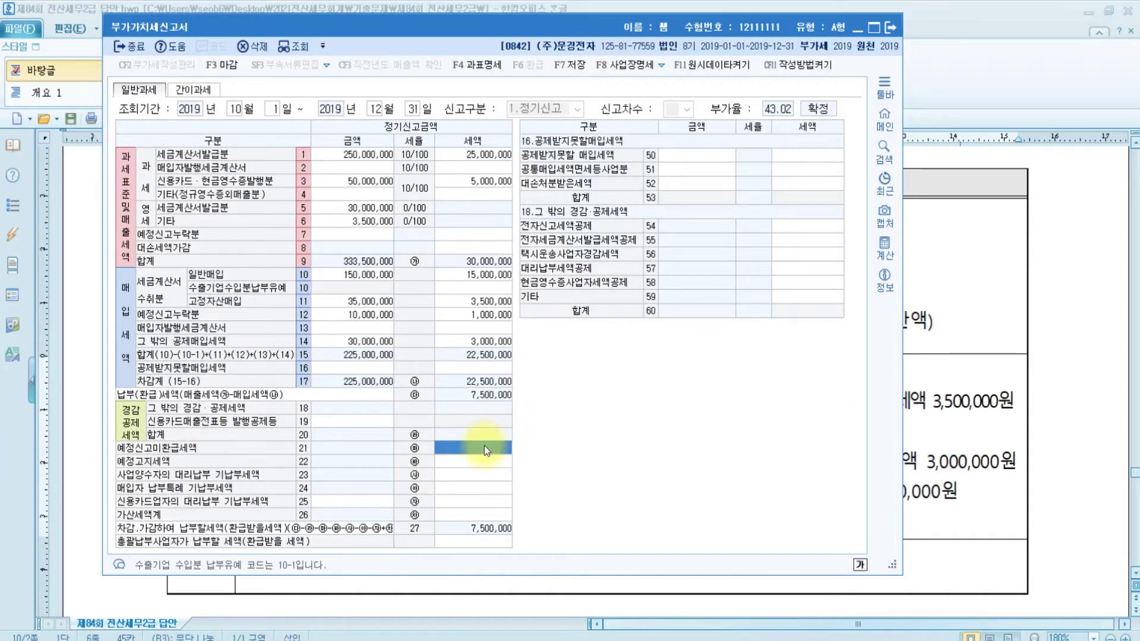
text(1000000)
key(Return)
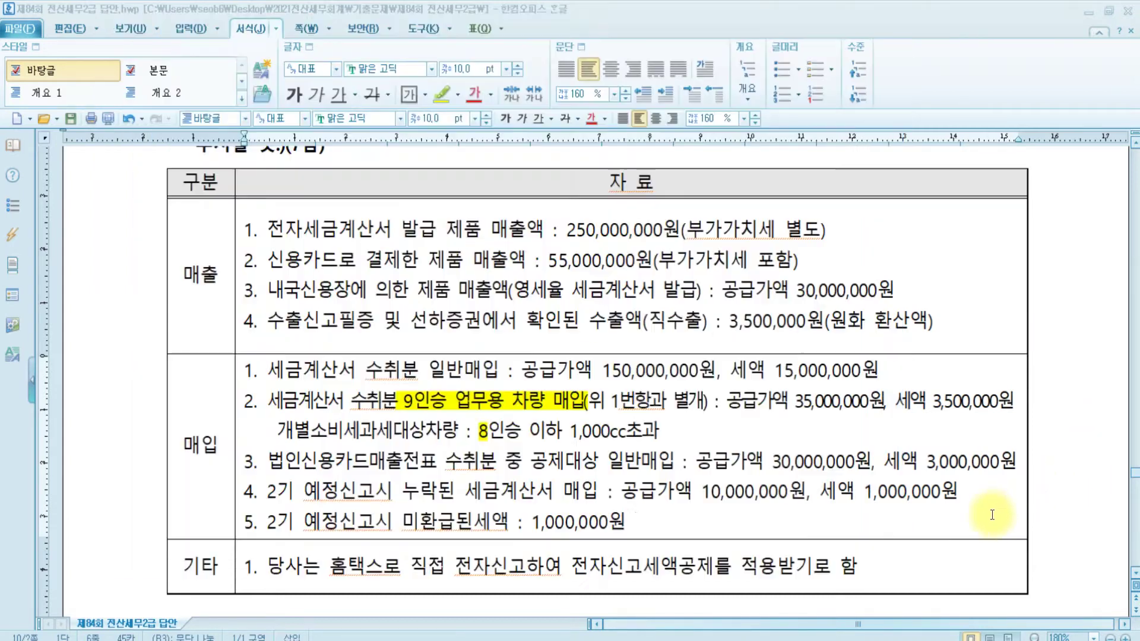
click(992, 515)
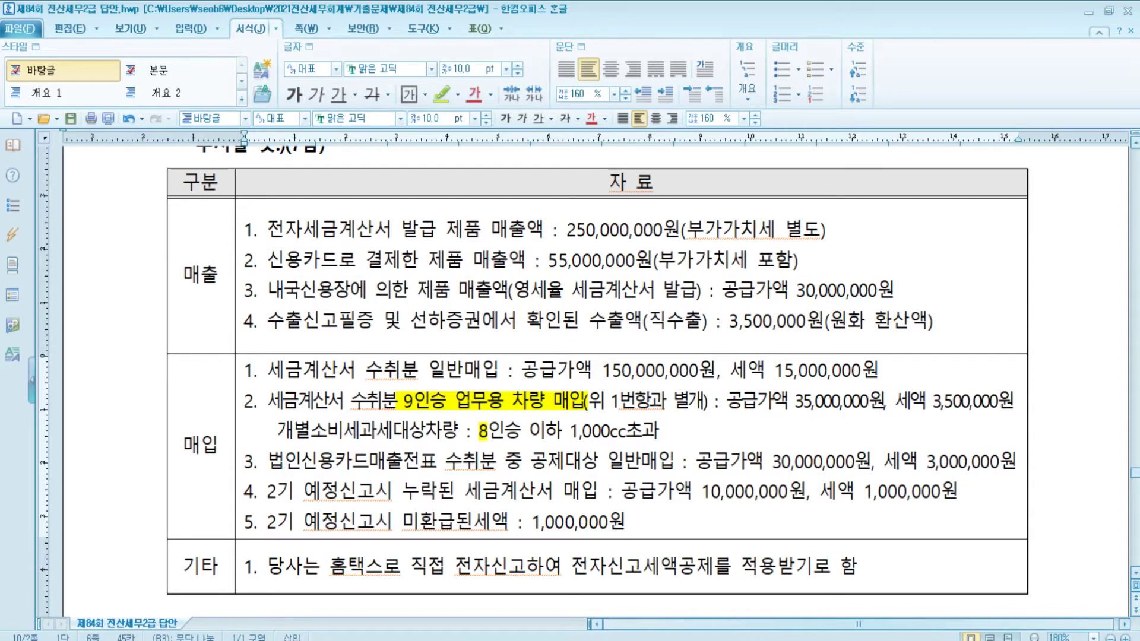
key(alt+Tab)
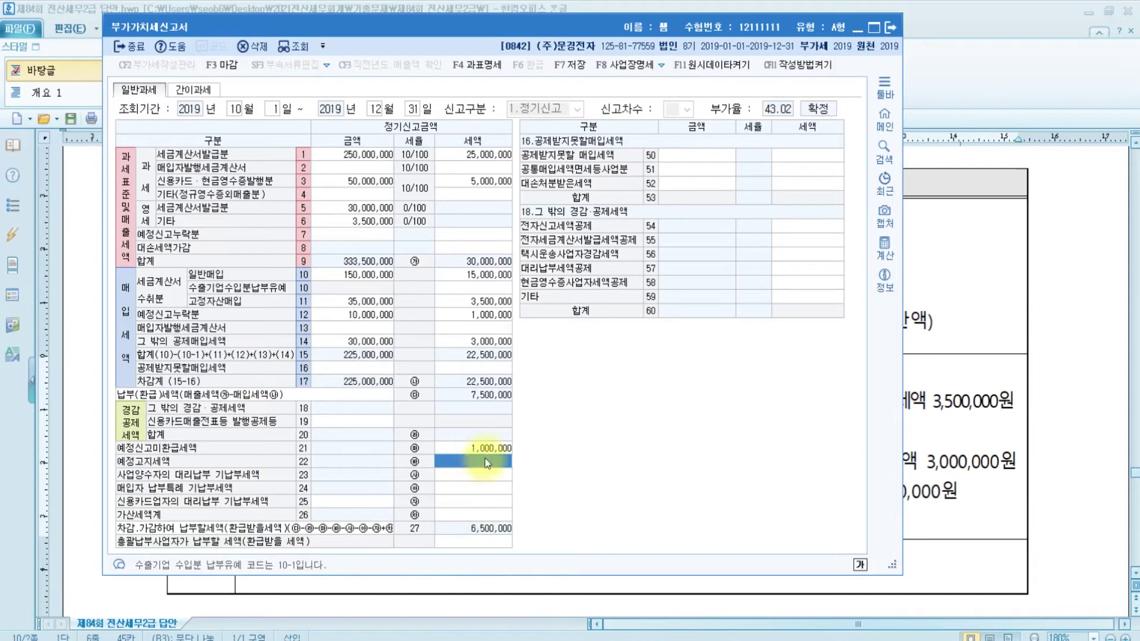
Enter a 10,000 electronic filing tax credit on row 54
click(823, 229)
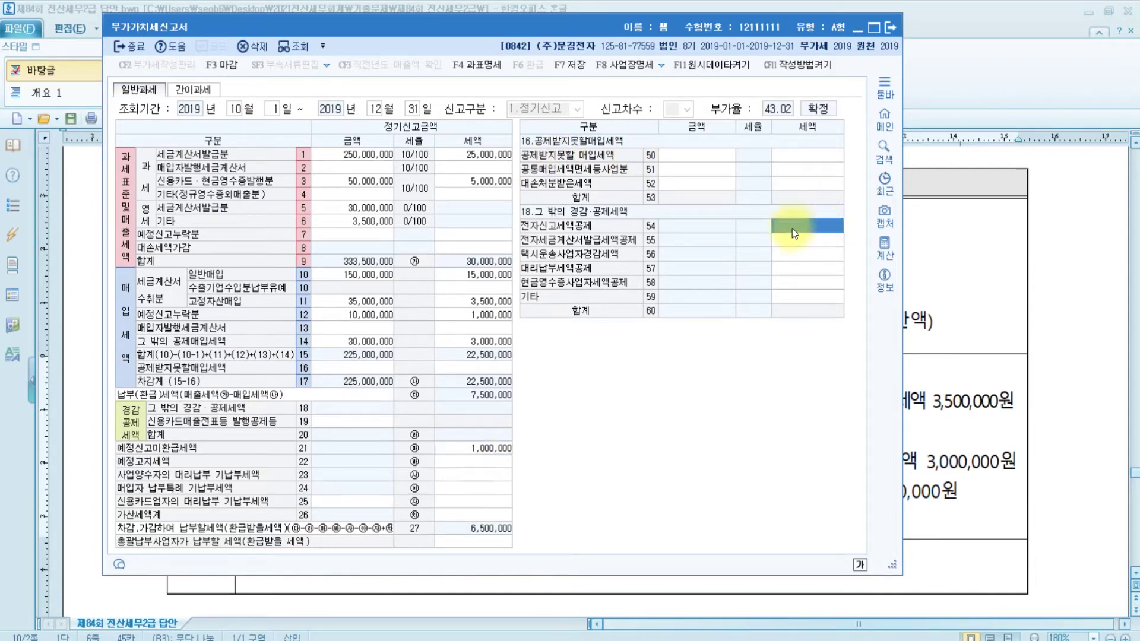
click(811, 225)
text(100000)
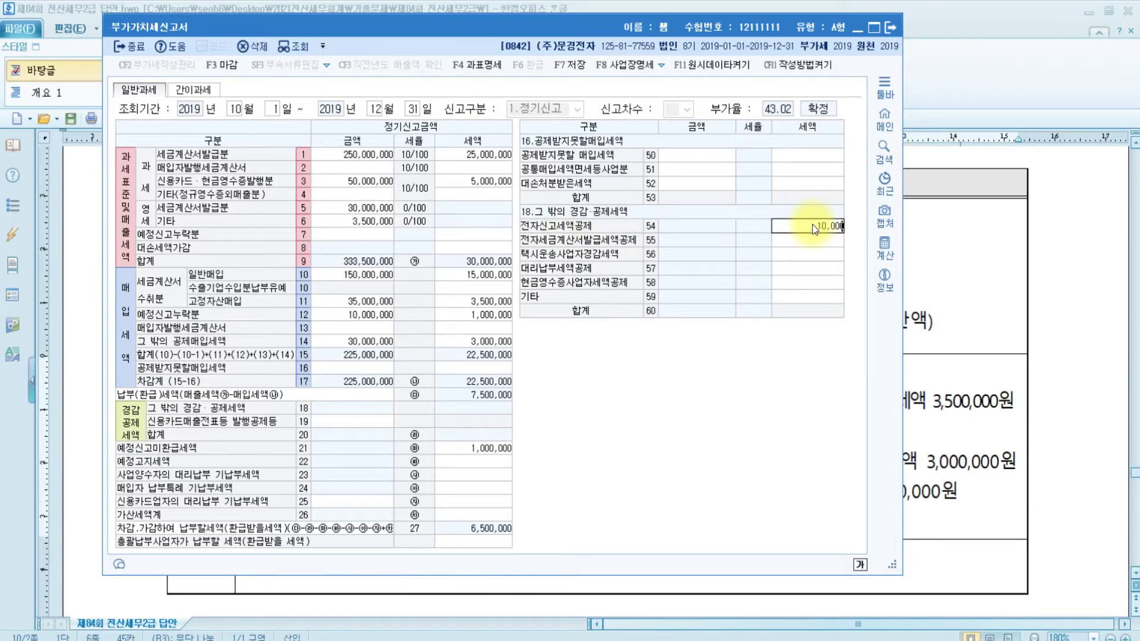
key(Return)
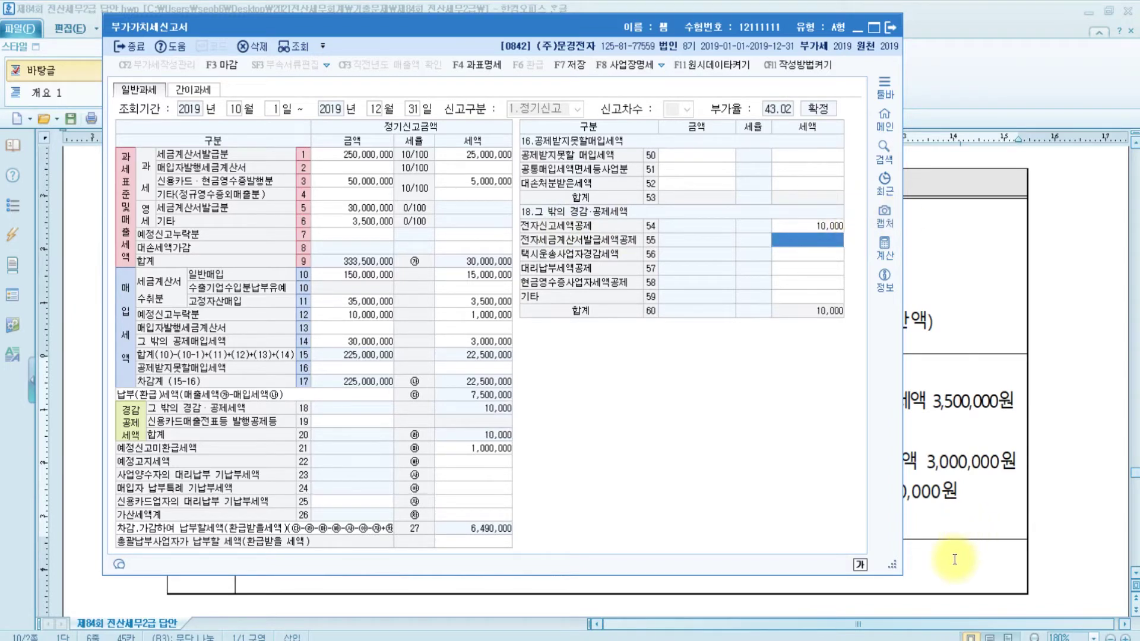
After checking purchase item 4 in the exam, open the row 26 penalty tax breakdown
click(952, 557)
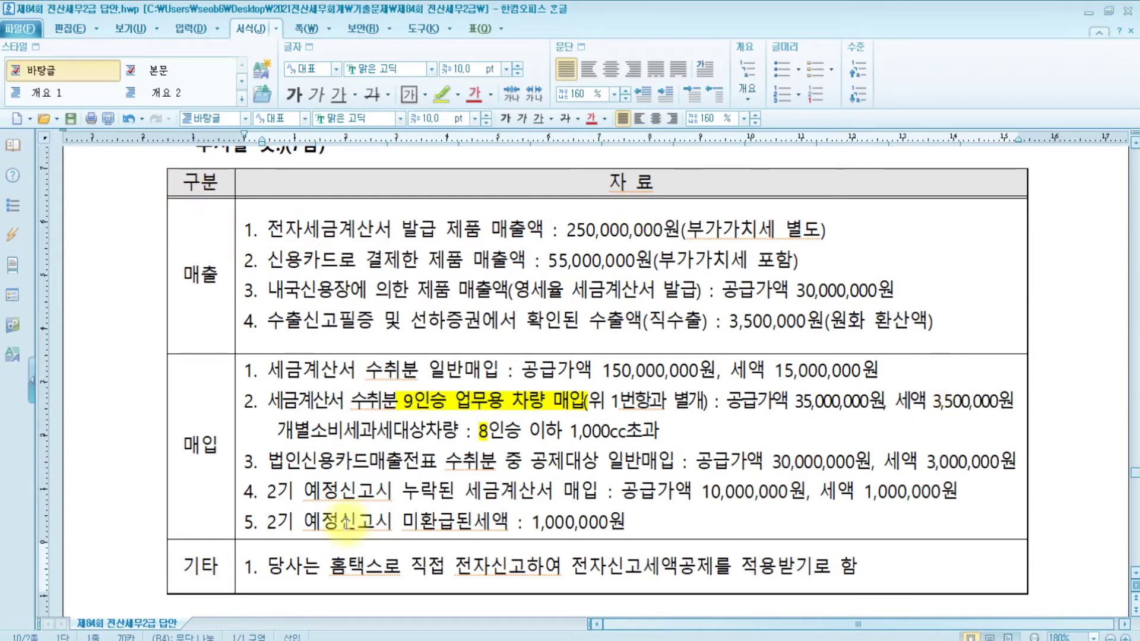
drag(241, 488, 1018, 498)
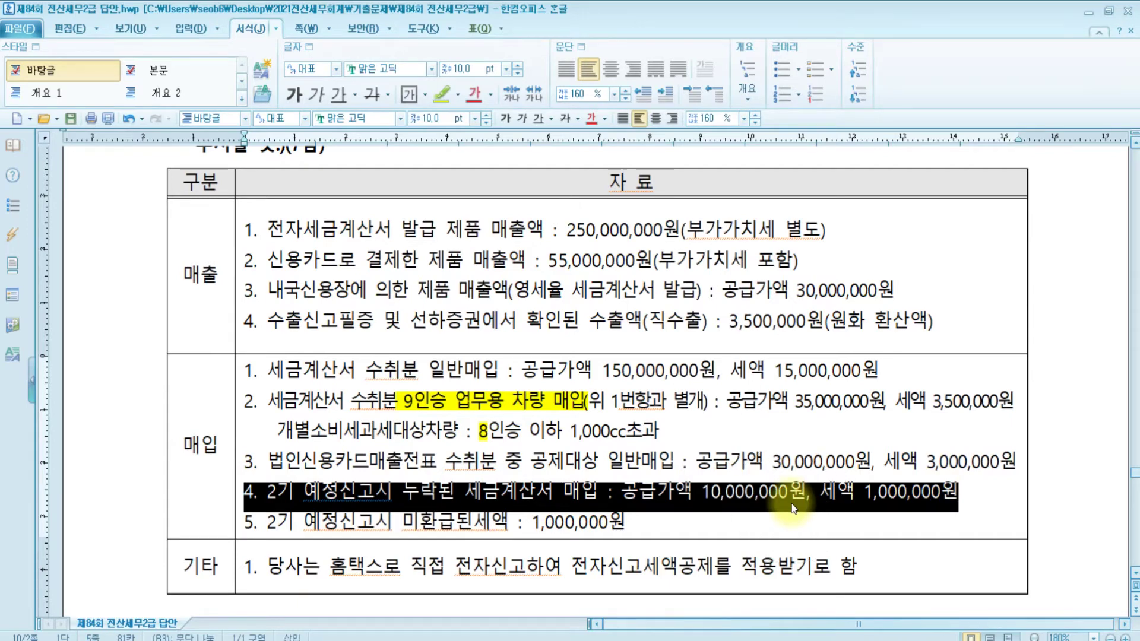
key(alt+Tab)
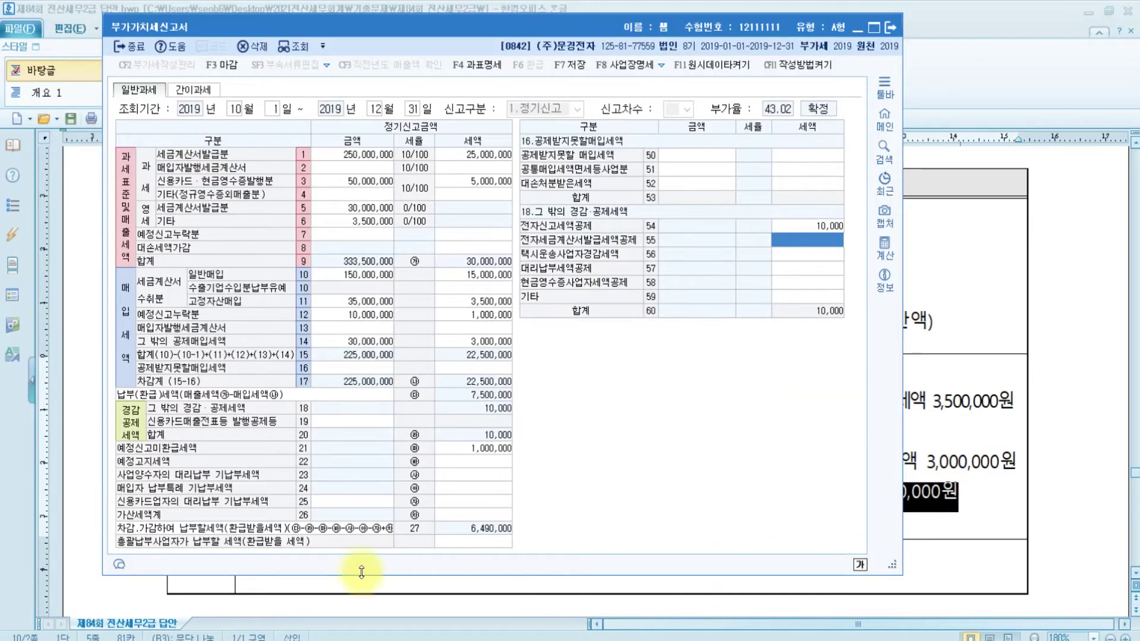
click(445, 515)
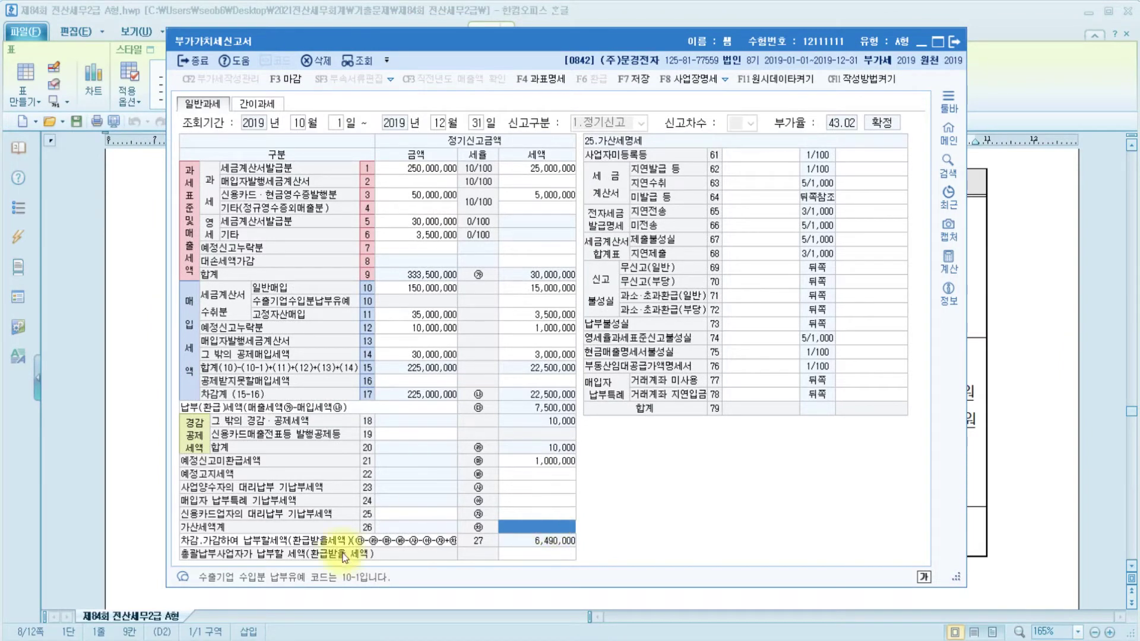
Switch to 세무2급 가산세.pdf in Edge and scroll to the penalty formula table
click(380, 634)
scroll(517, 417, down, 3)
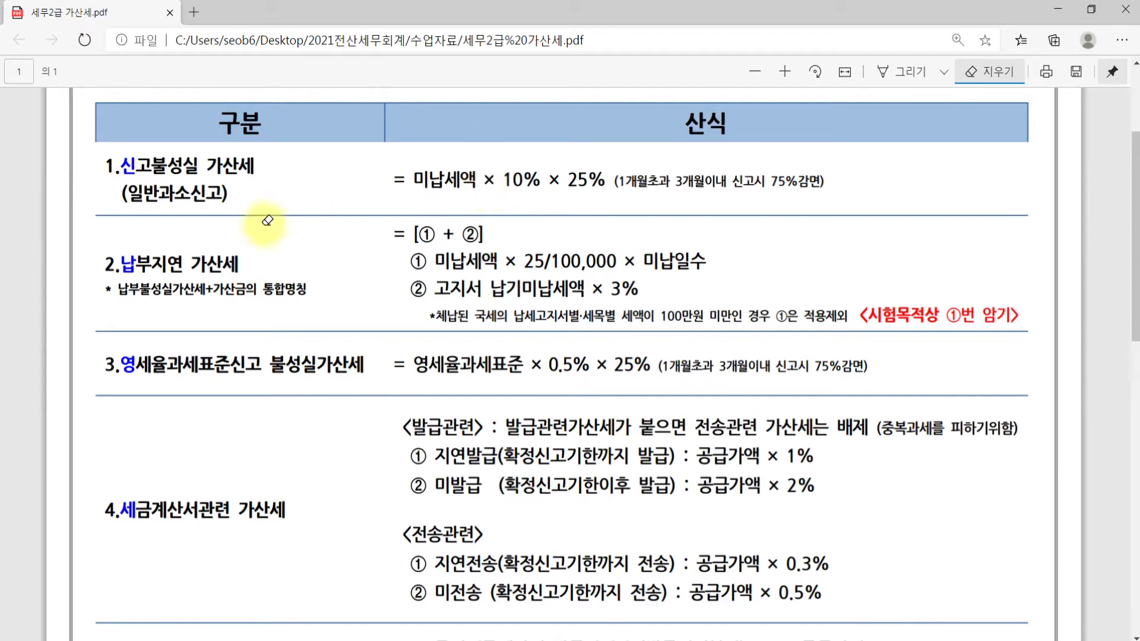
Read through the 가산세 formulas in the PDF, then bring the KcLep VAT return back
click(246, 176)
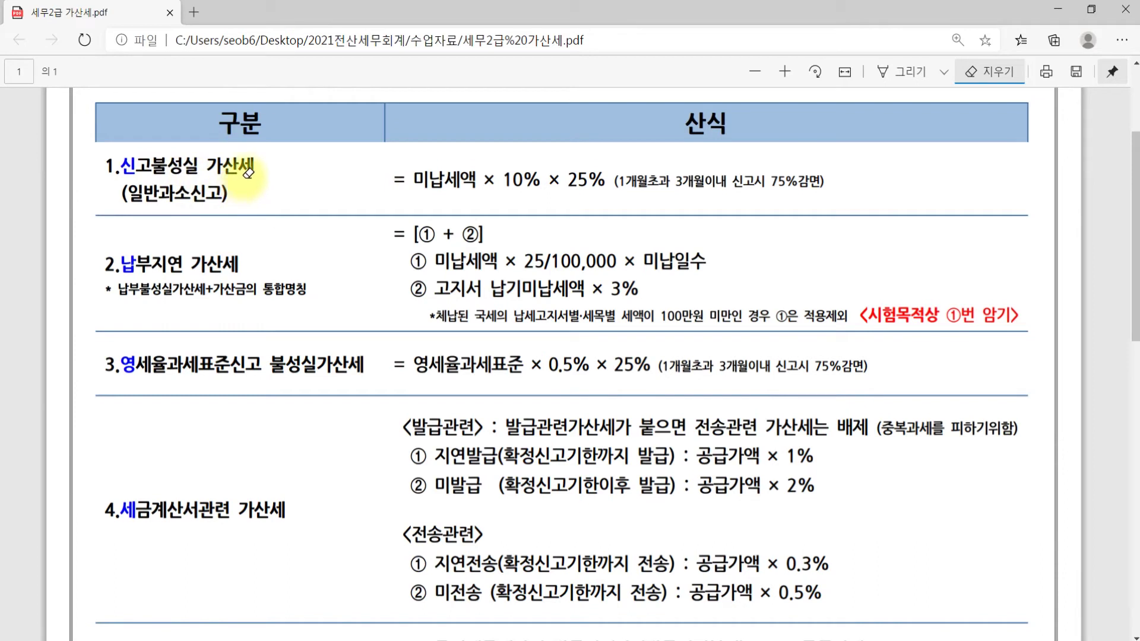
click(140, 260)
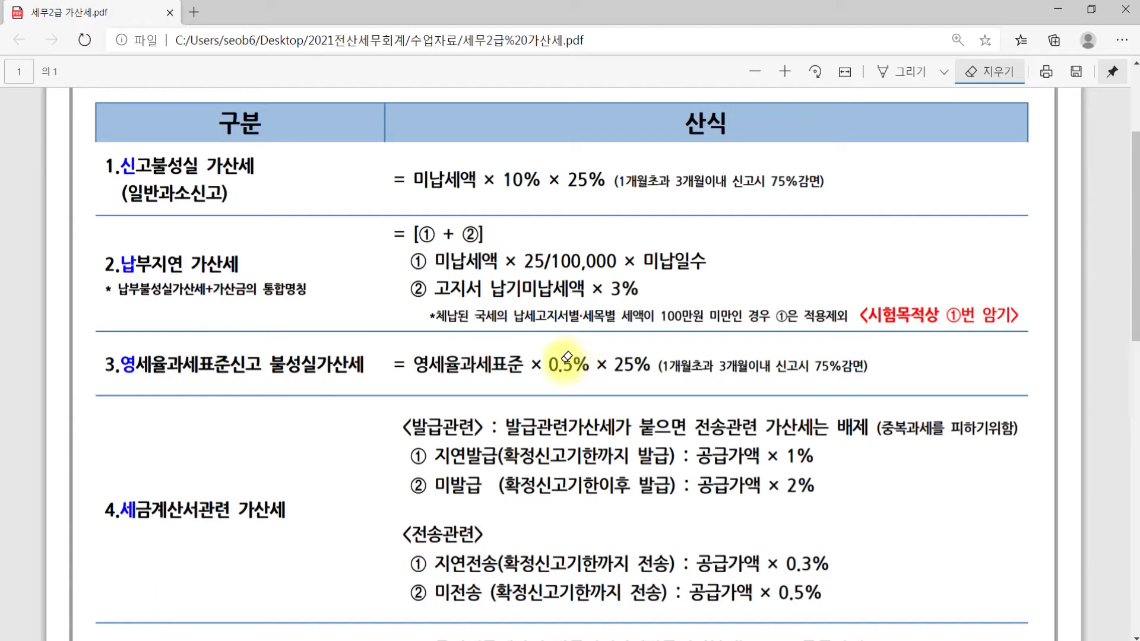
click(490, 351)
scroll(491, 351, down, 3)
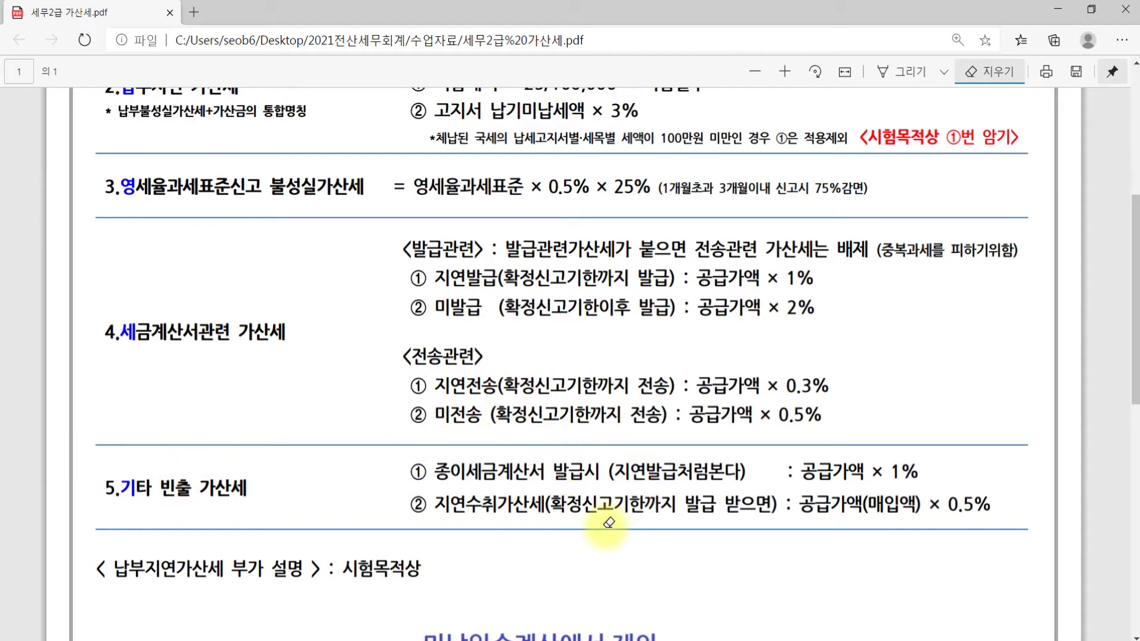
scroll(609, 522, down, 5)
scroll(764, 306, up, 9)
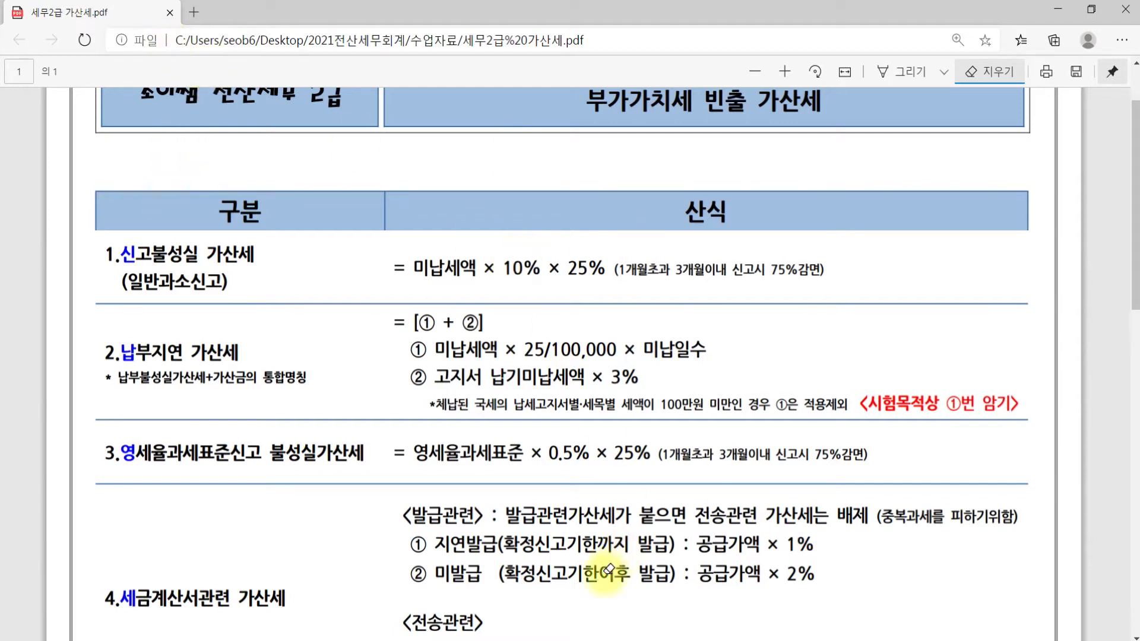
click(543, 639)
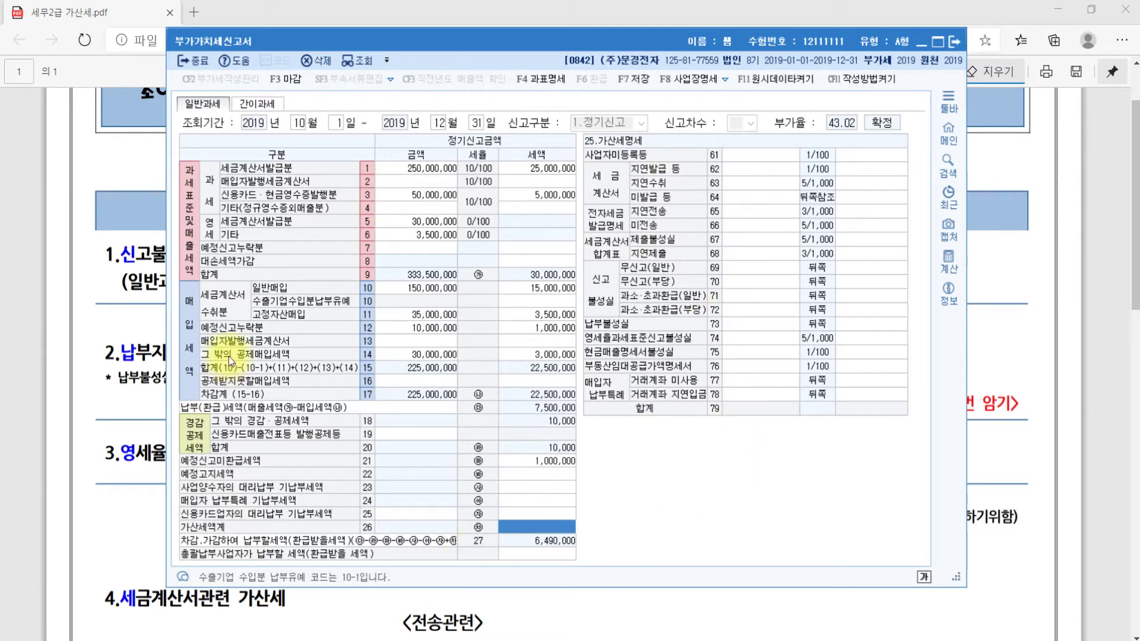
Close the VAT return, saving its data, and switch to 문제5 on registering employee 105
click(957, 44)
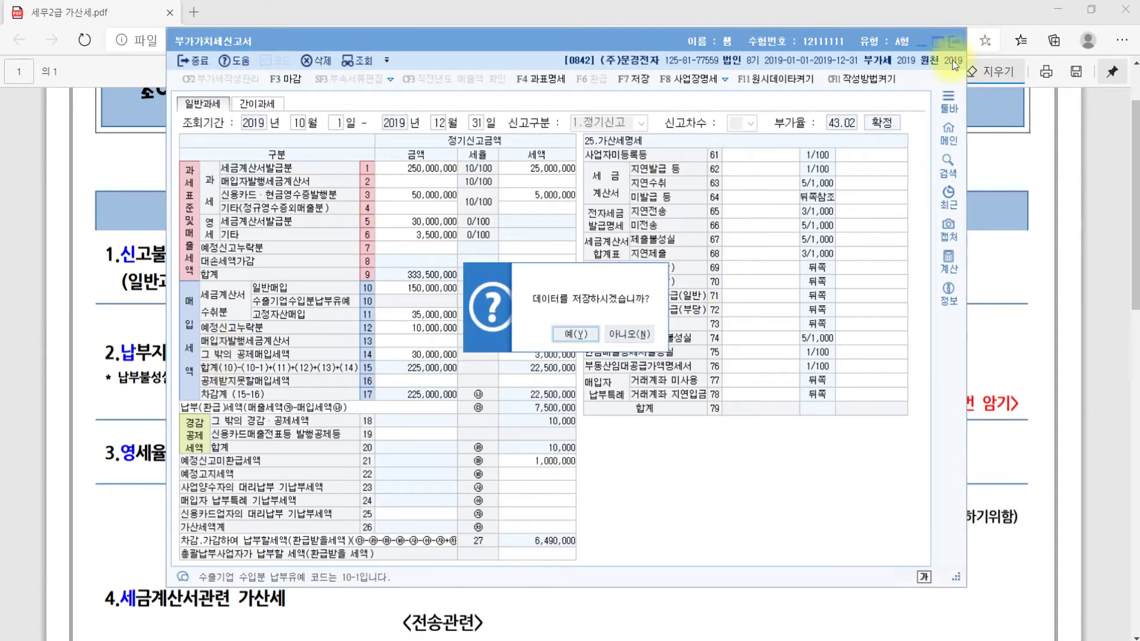
click(576, 333)
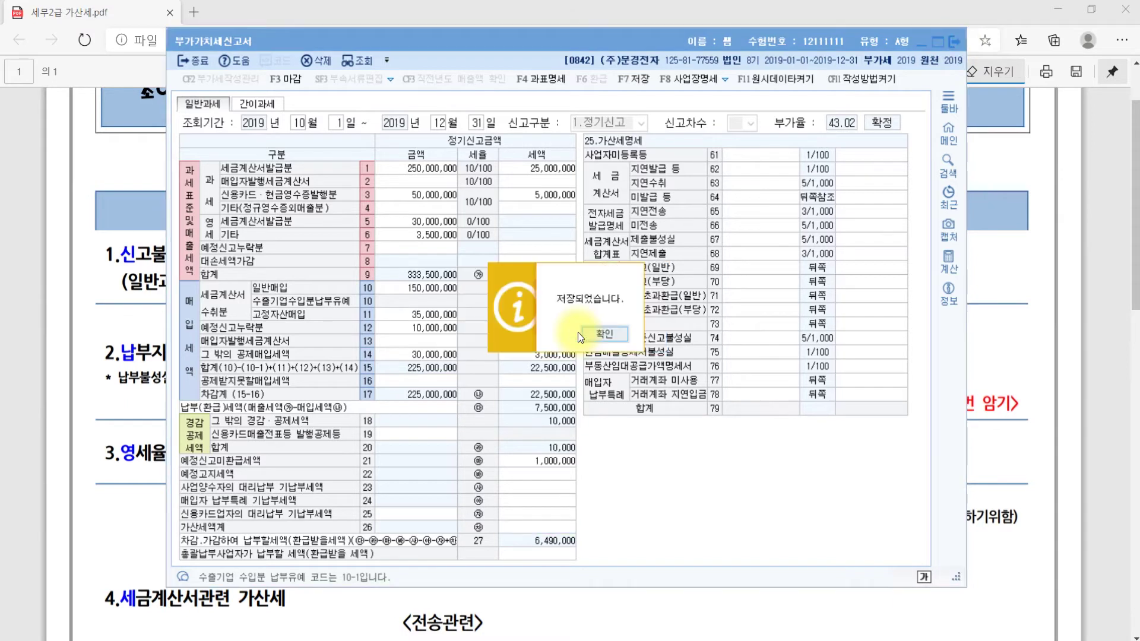
click(629, 332)
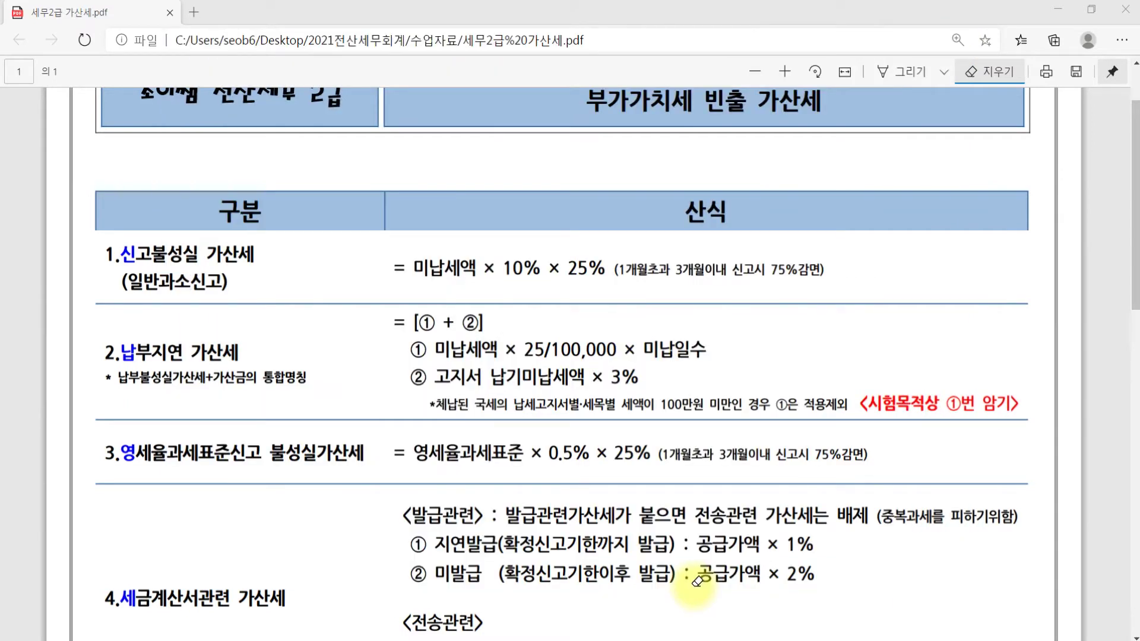
key(alt+Tab)
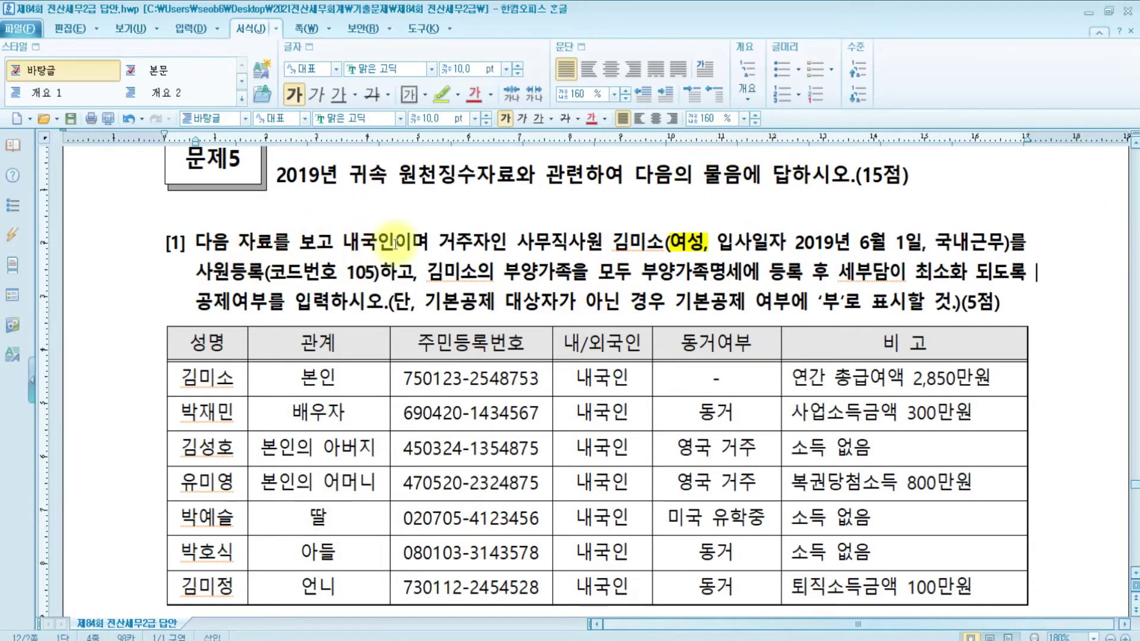
click(671, 241)
drag(672, 240, 701, 240)
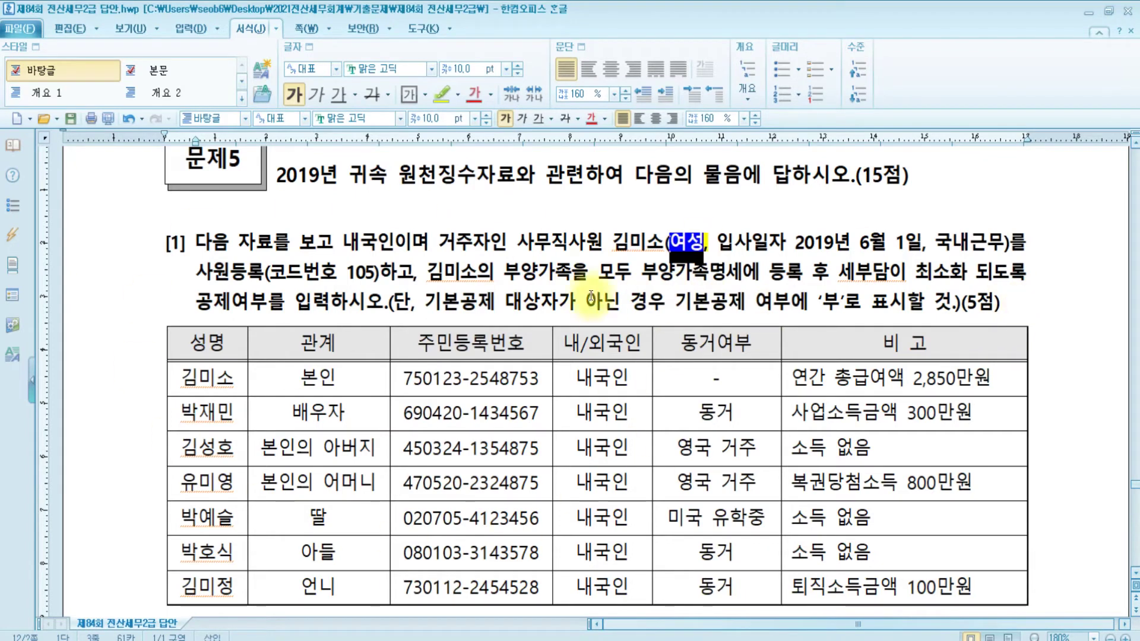
Open 사원등록 on a new empty row and enlarge the window
key(alt+Tab)
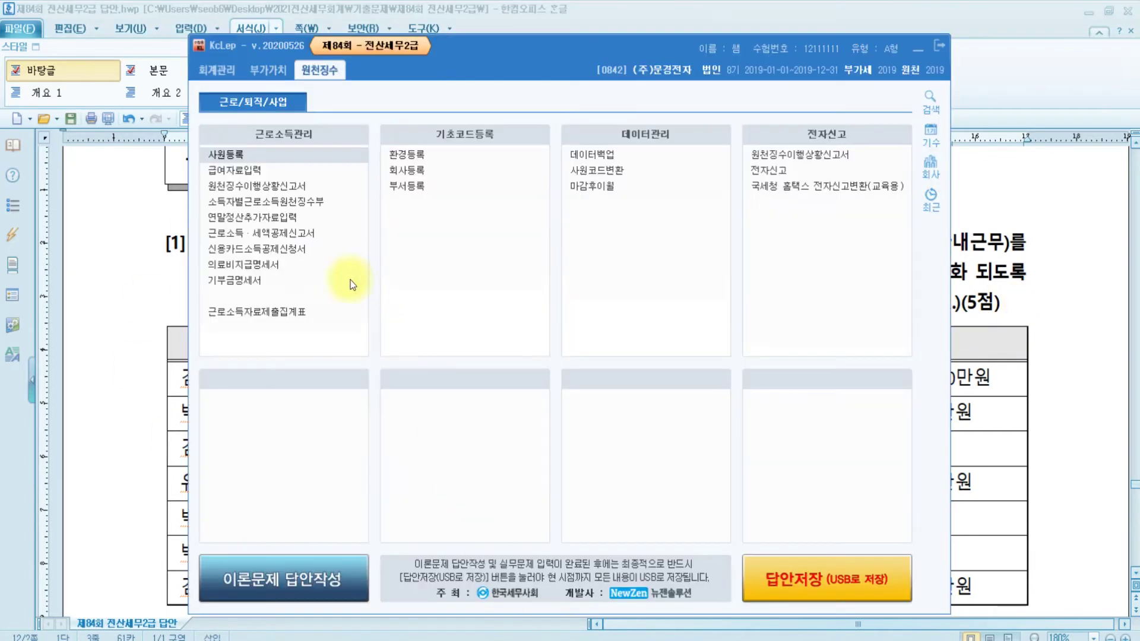
click(248, 158)
click(148, 138)
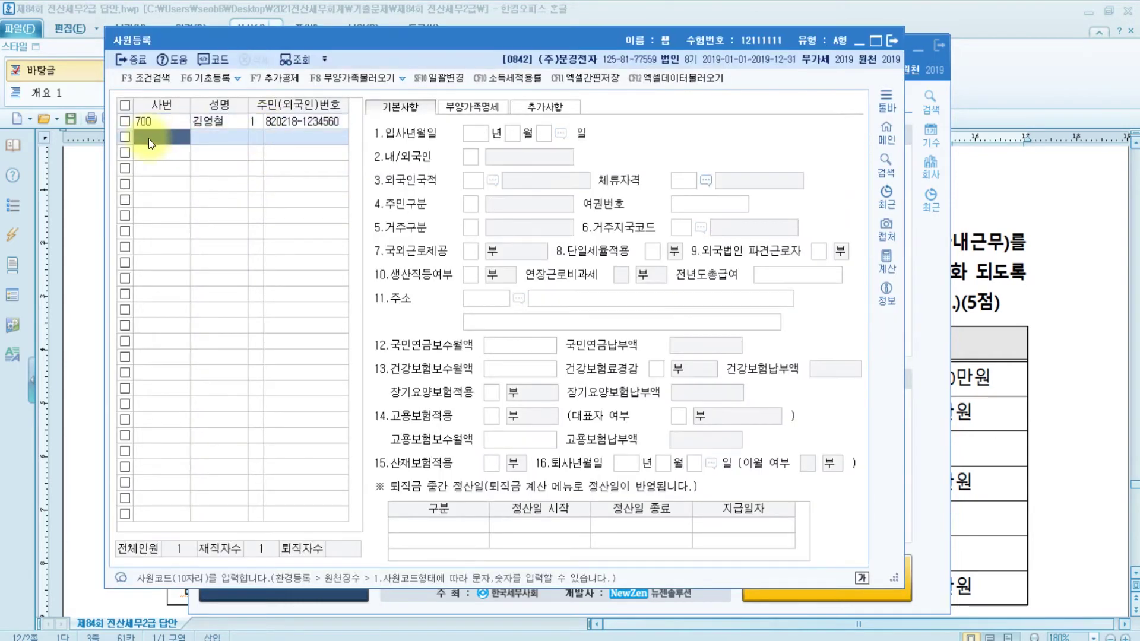
drag(896, 578, 1051, 621)
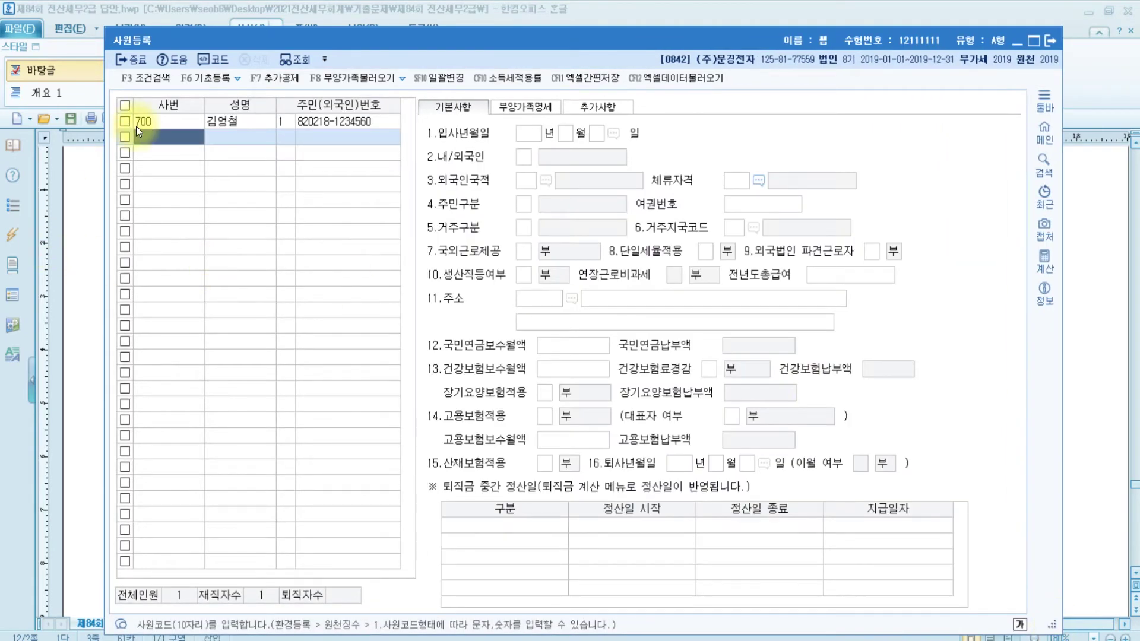
Register employee code 105 with the employee's name and resident registration number
text(105)
key(Return)
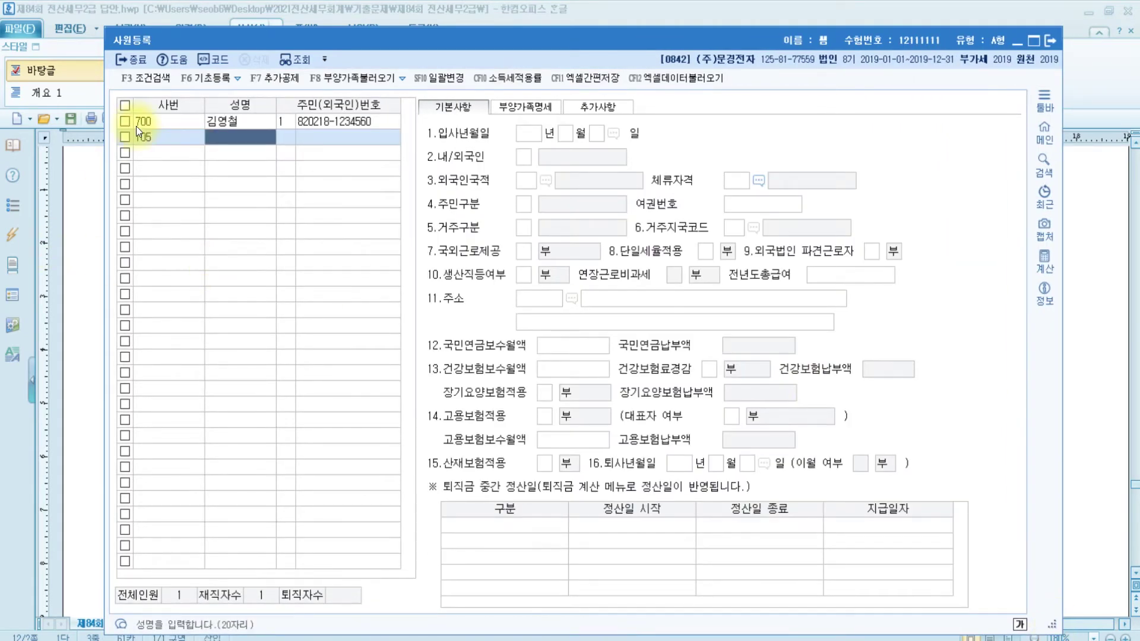
key(Return)
key(Return)
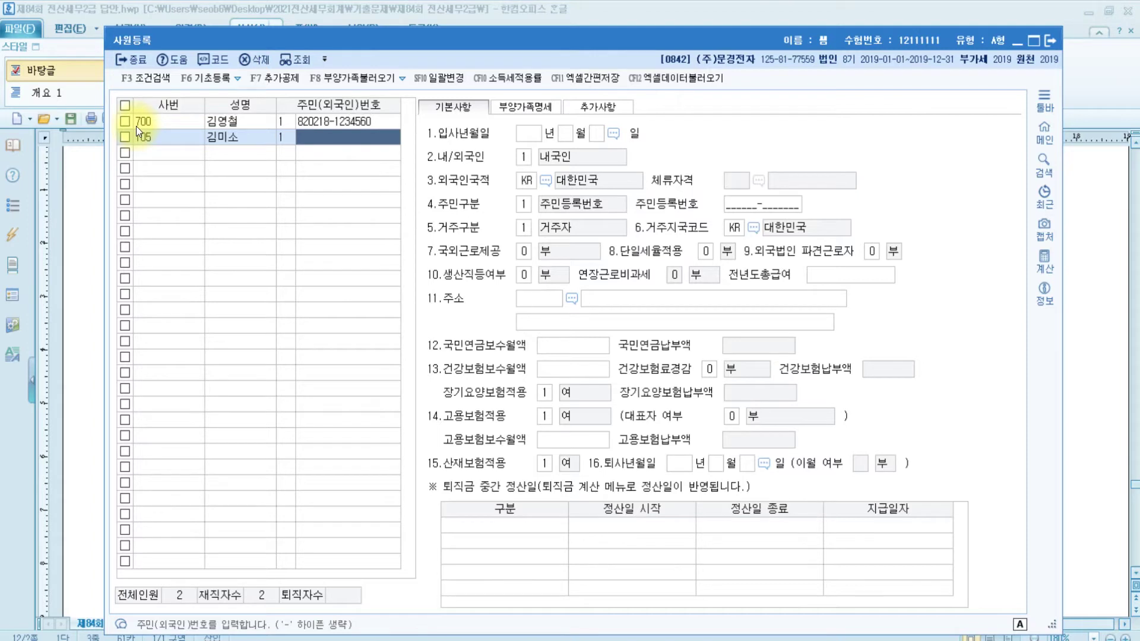
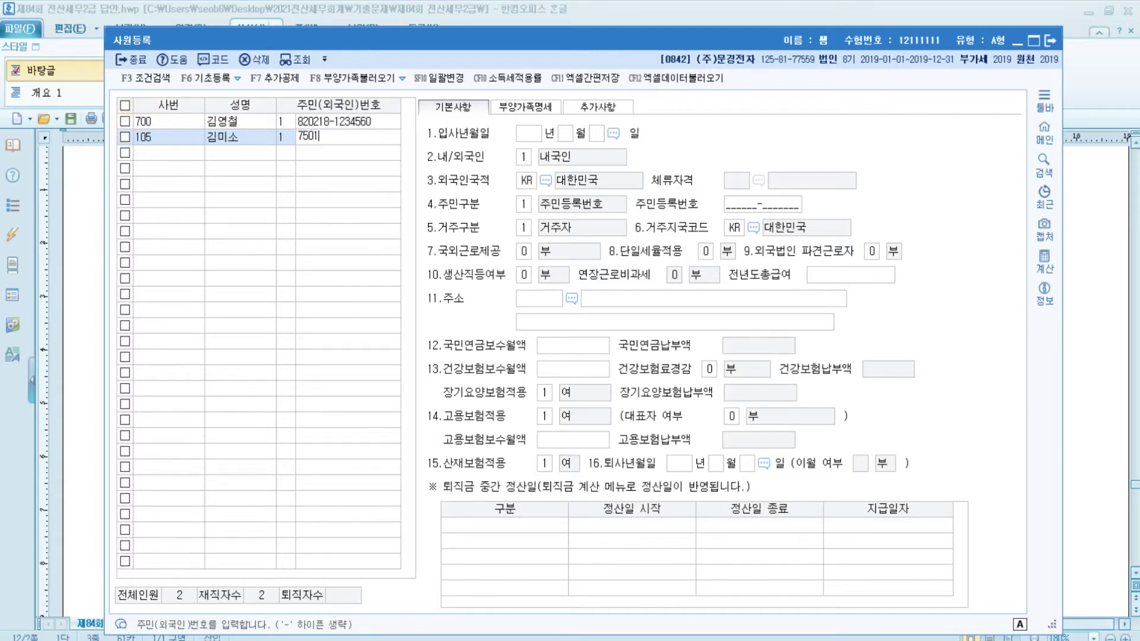
key(Return)
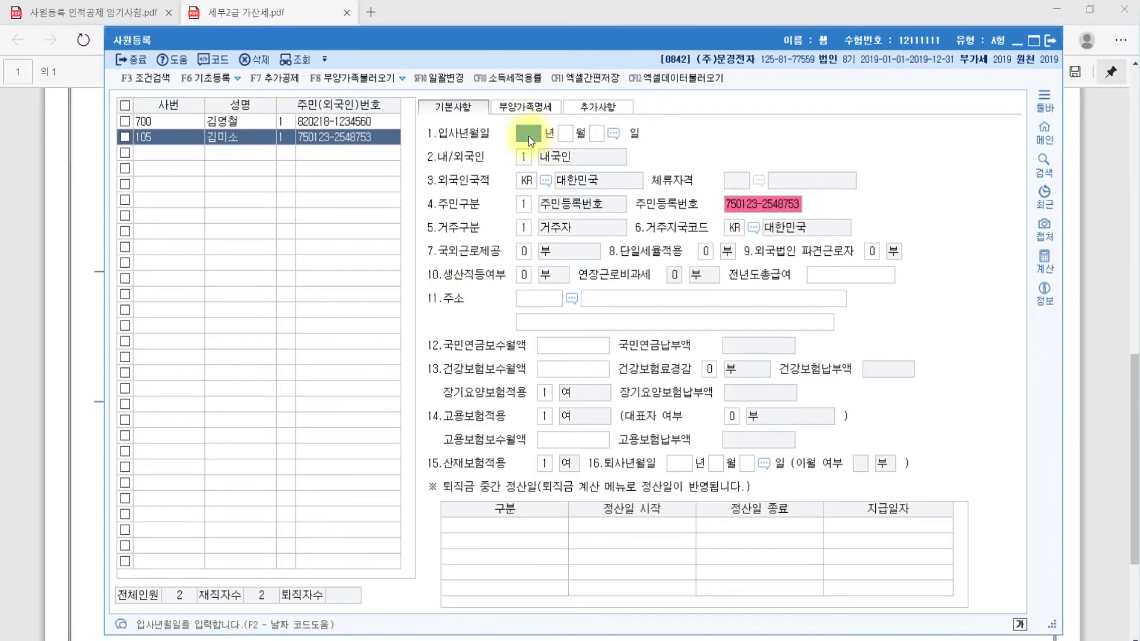
Enter hire date 2019-06-01, keep 1.내국인 nationality, and go to 부양가족명세
text(0190601)
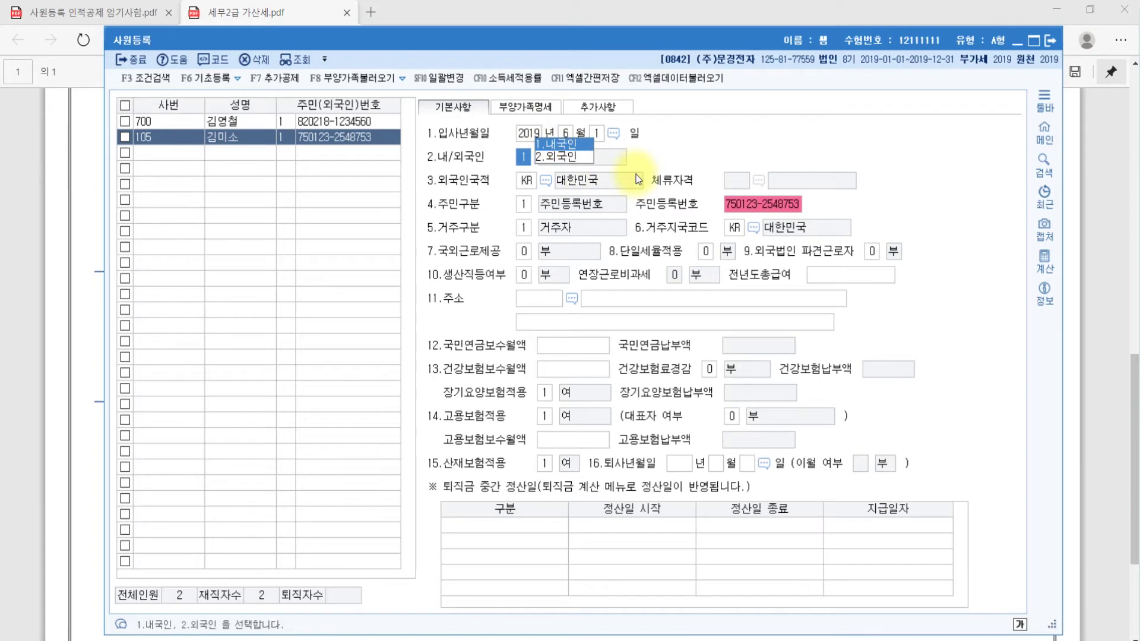
click(553, 142)
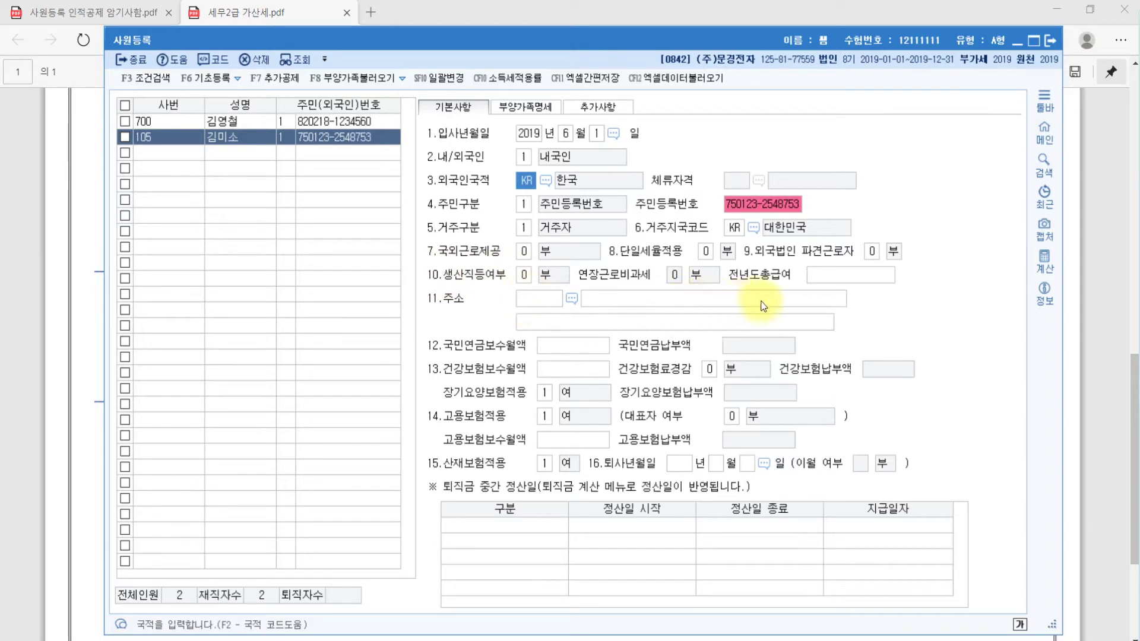
click(824, 297)
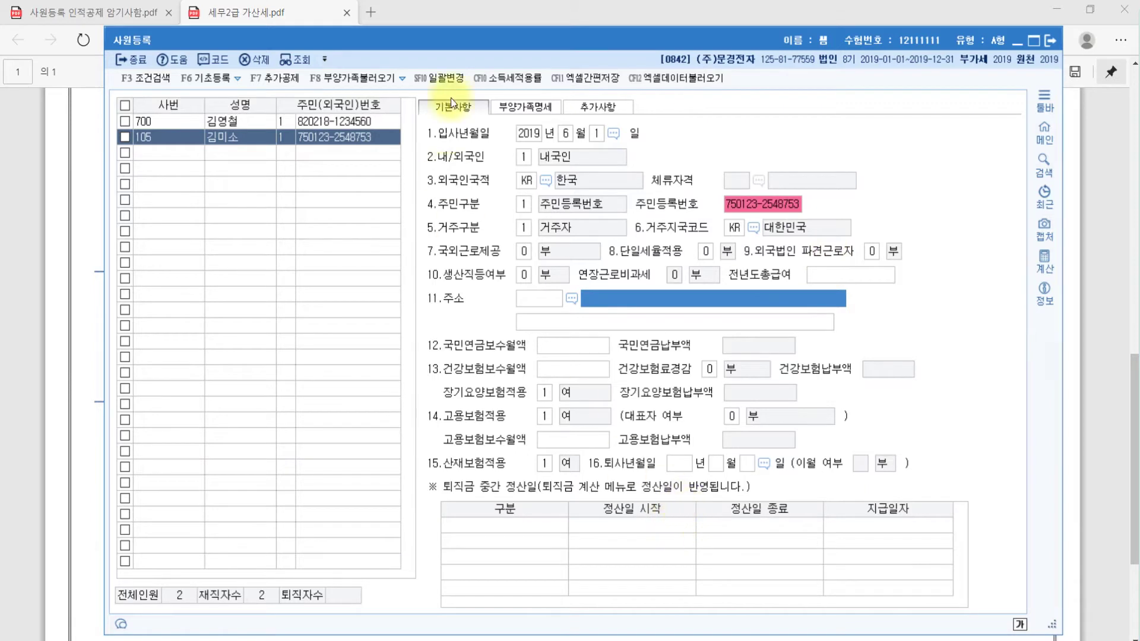
click(522, 109)
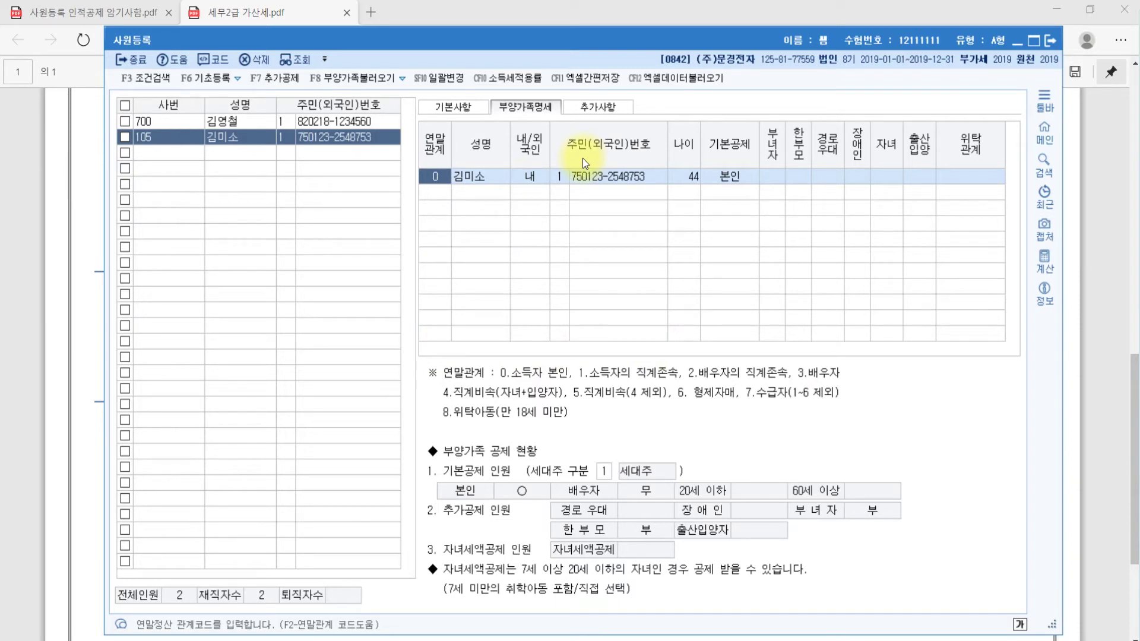
Load the six registered dependents with F8 and set the employee's 부녀자 deduction to 1:여
key(F8)
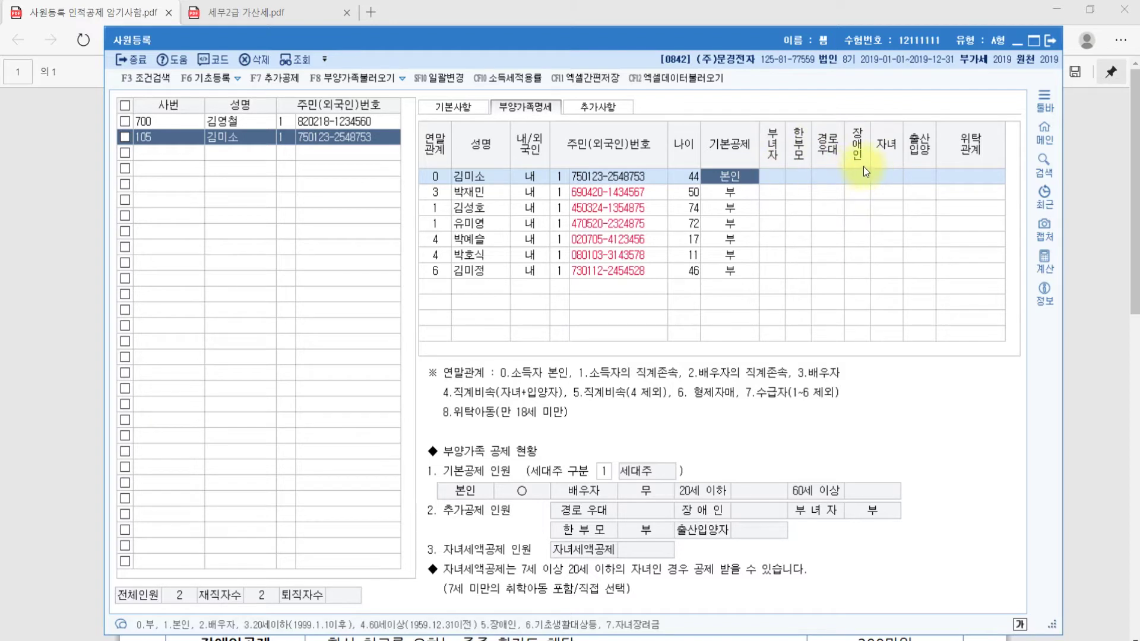
click(772, 177)
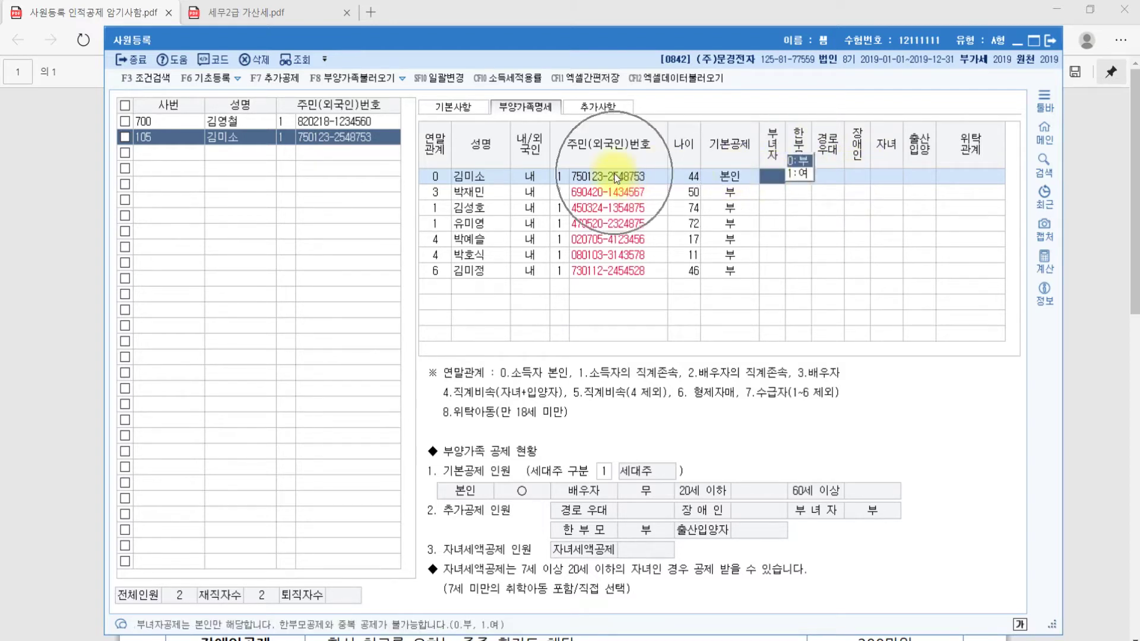
click(798, 174)
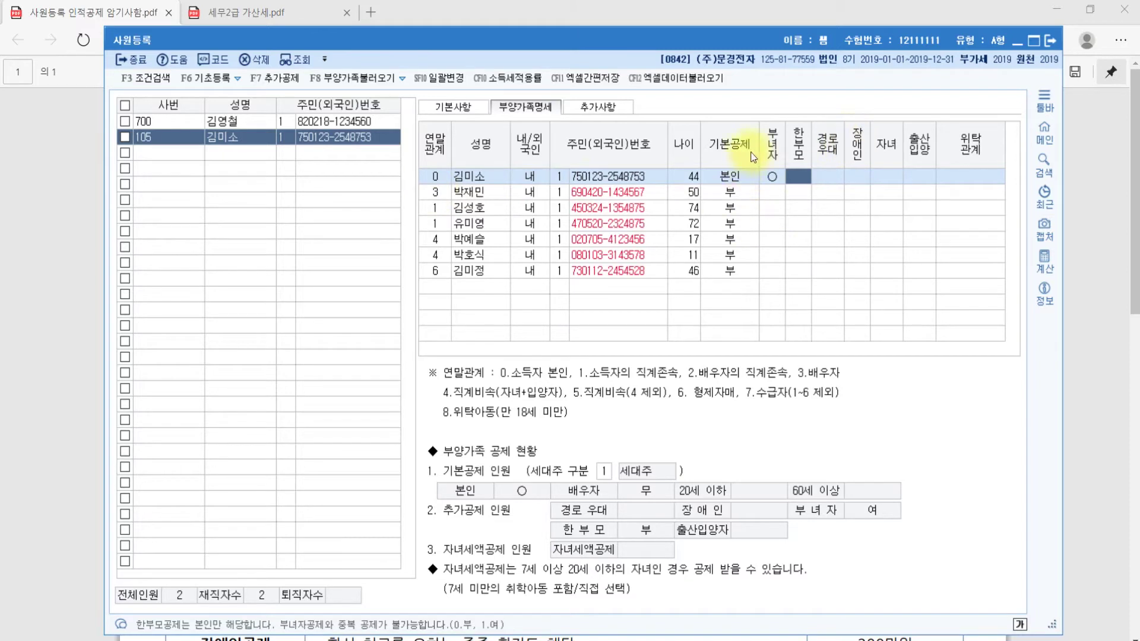
key(Return)
key(Return)
key(Return)
key(Return)
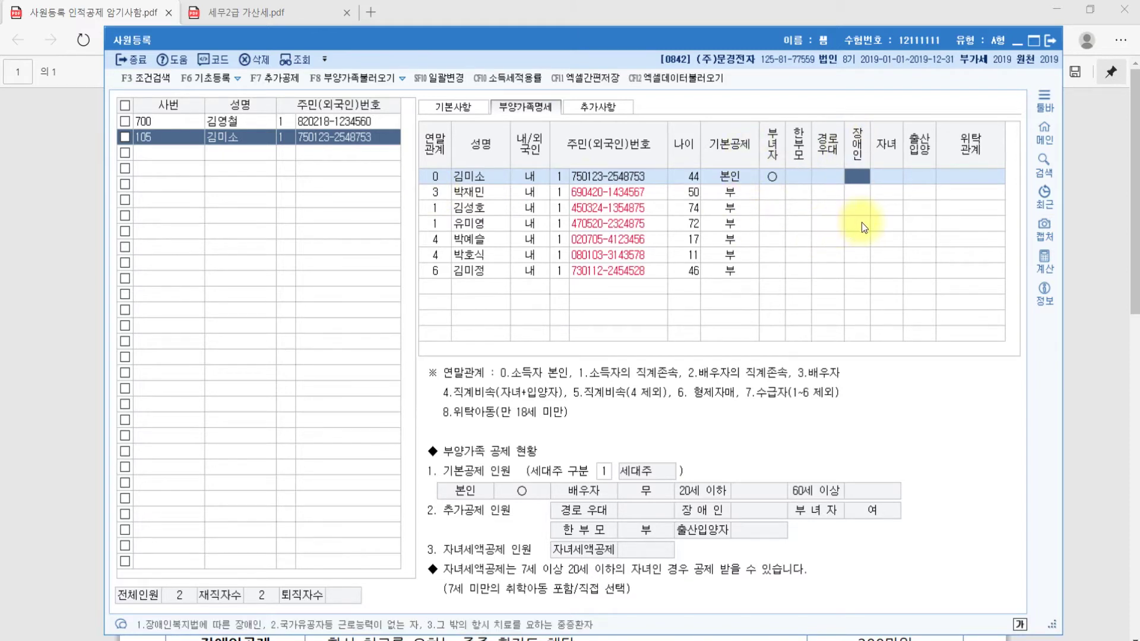
key(Return)
key(Return)
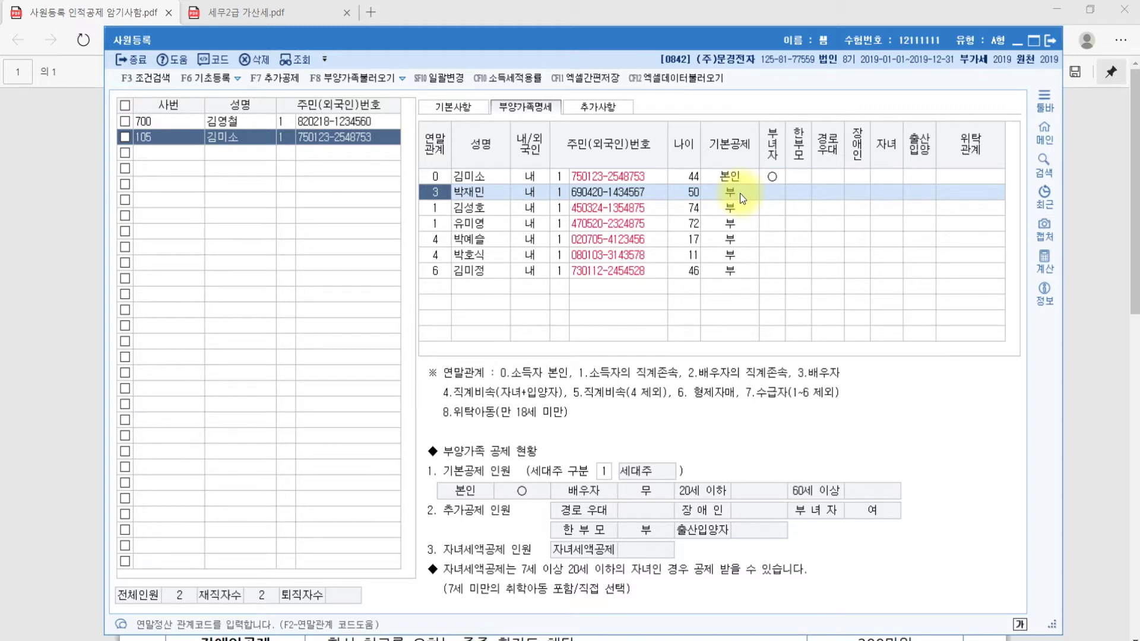
click(740, 194)
key(Return)
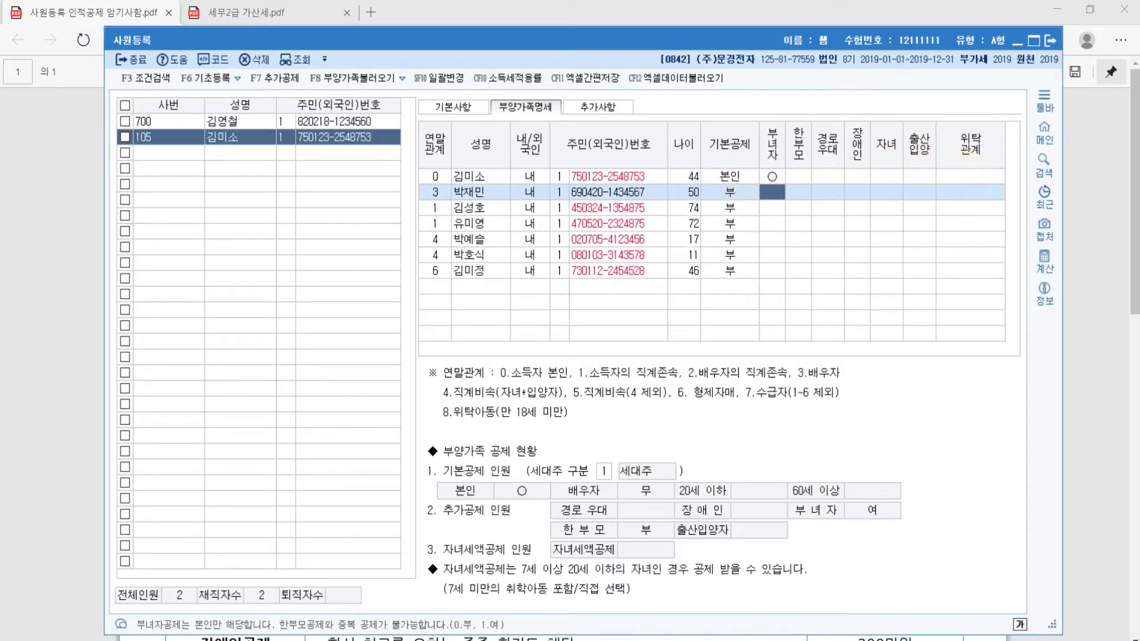
click(474, 206)
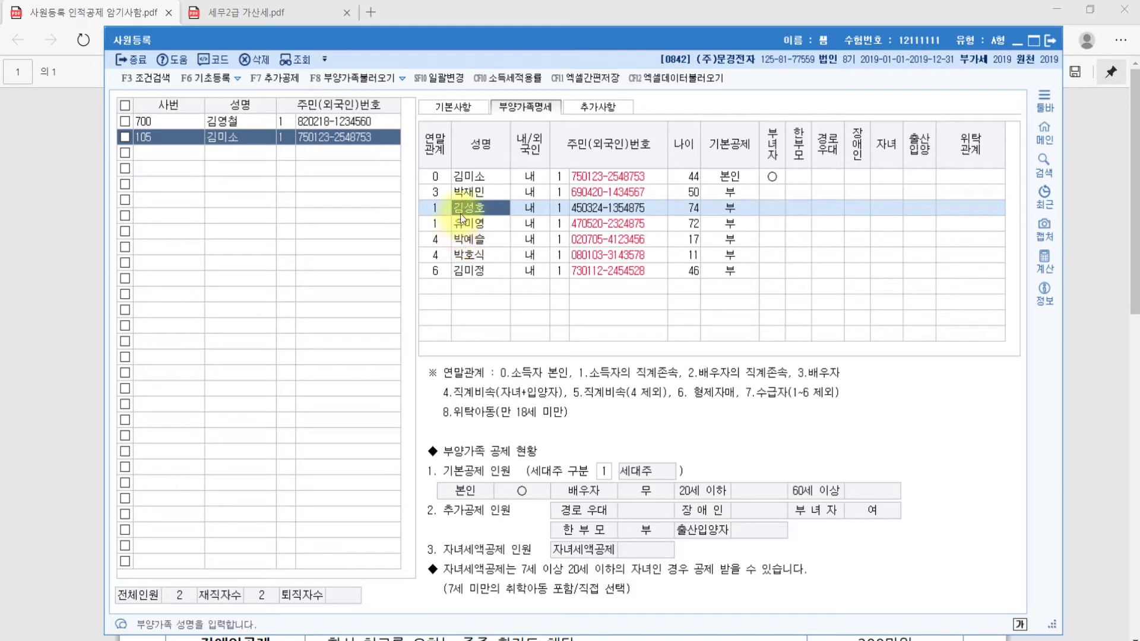
click(469, 224)
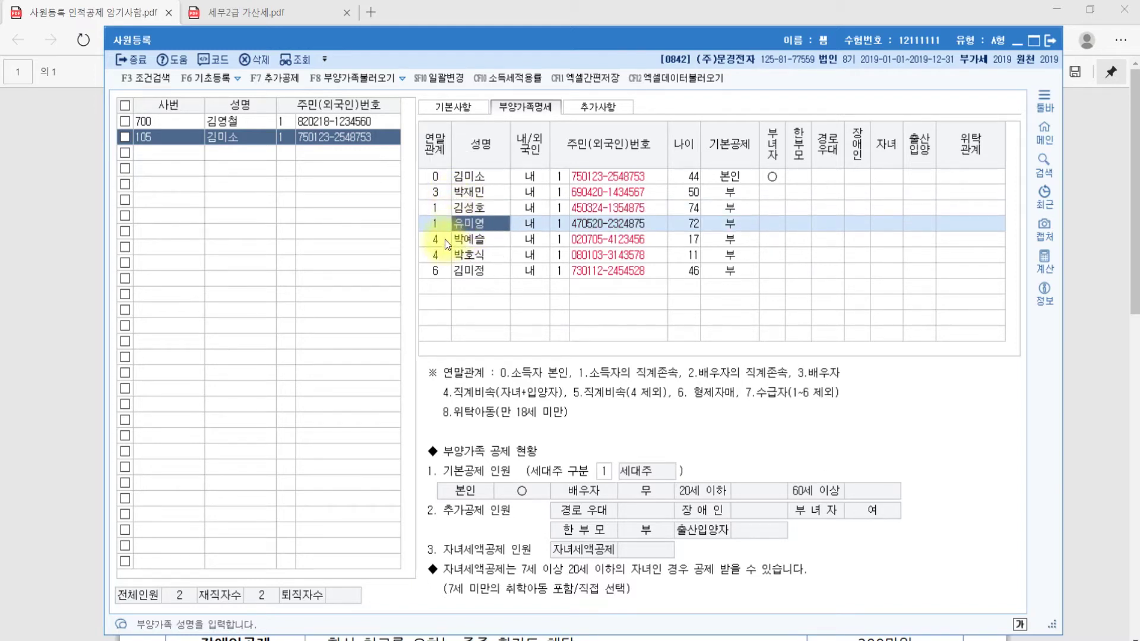
click(747, 206)
click(746, 223)
click(743, 206)
click(743, 224)
click(742, 209)
click(742, 224)
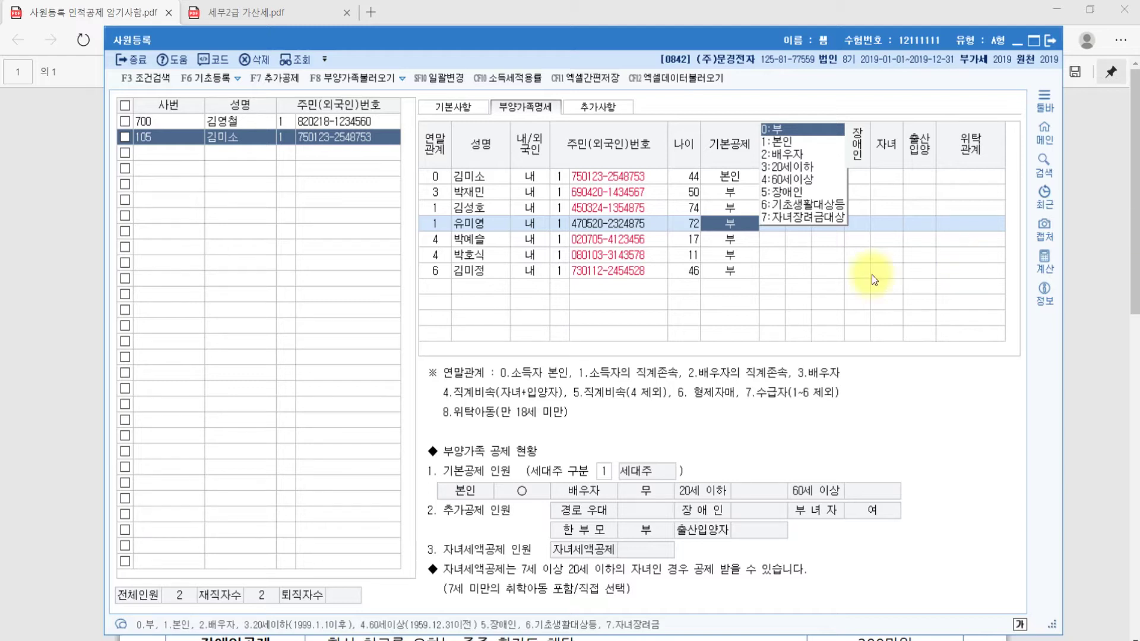
click(470, 209)
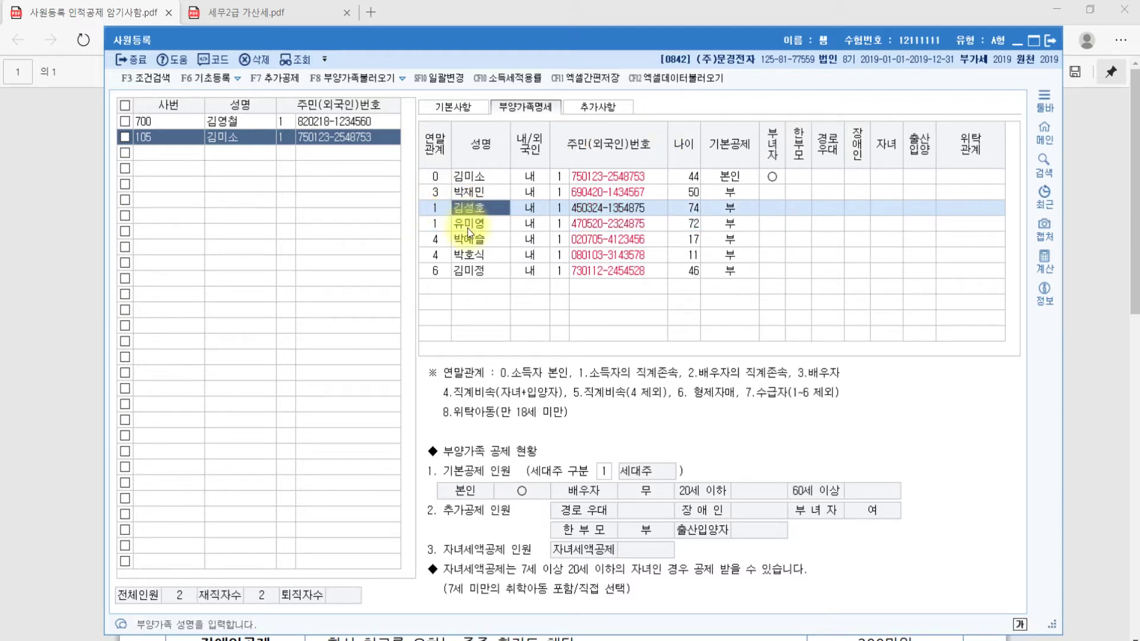
click(469, 228)
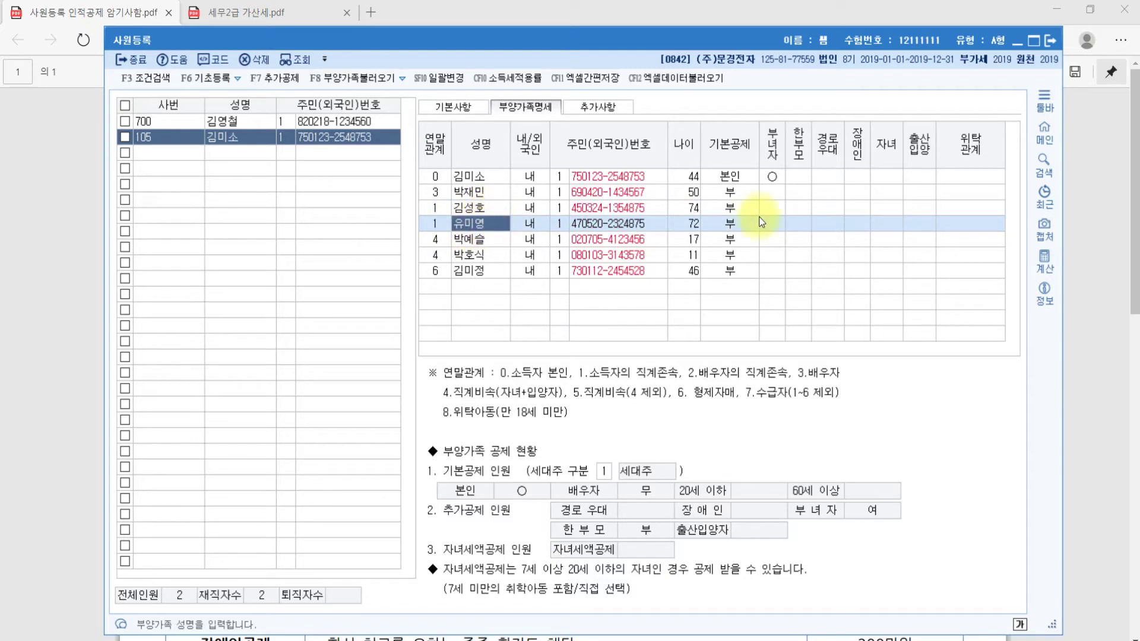
click(484, 242)
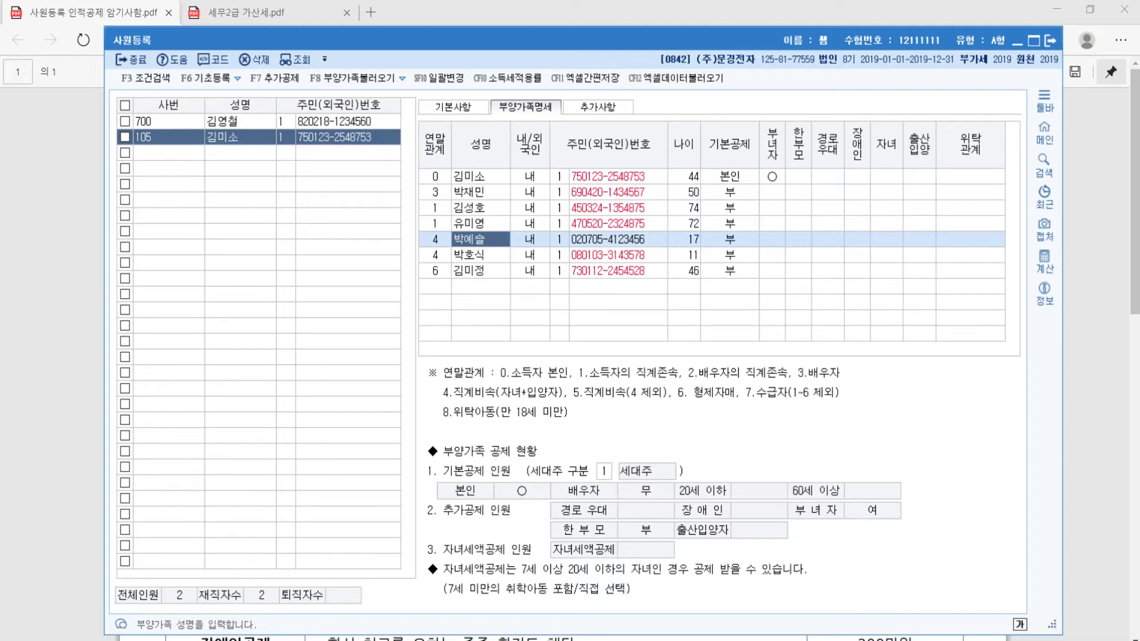
click(722, 243)
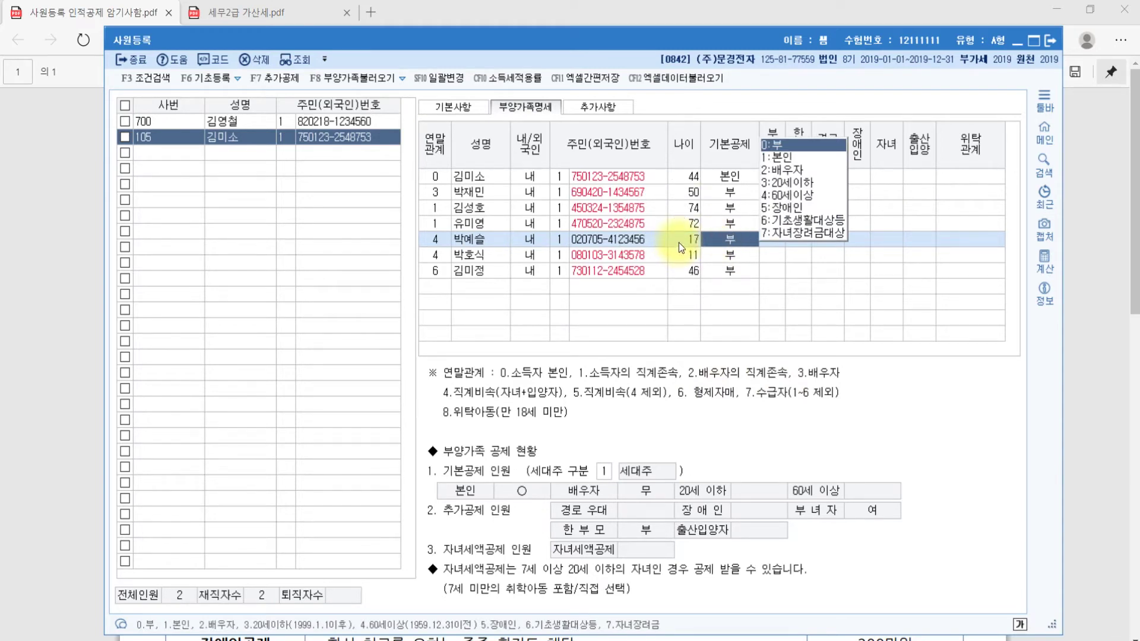
Set the 17-year-old child's 기본공제 to 3:20세이하, then leave 사원등록
click(815, 183)
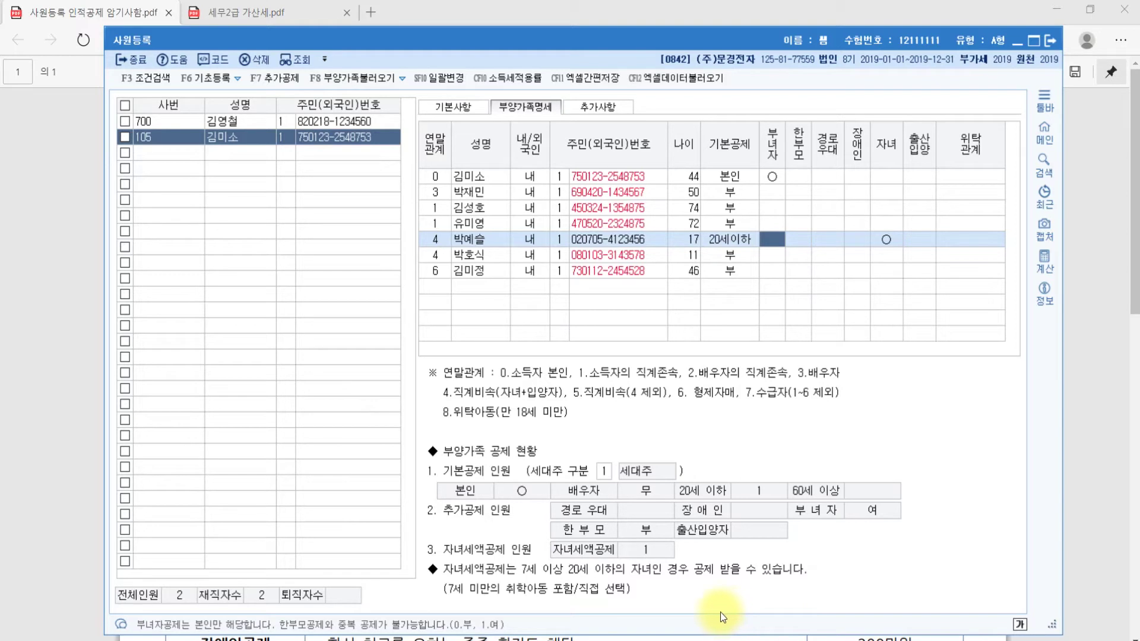
key(alt+Tab)
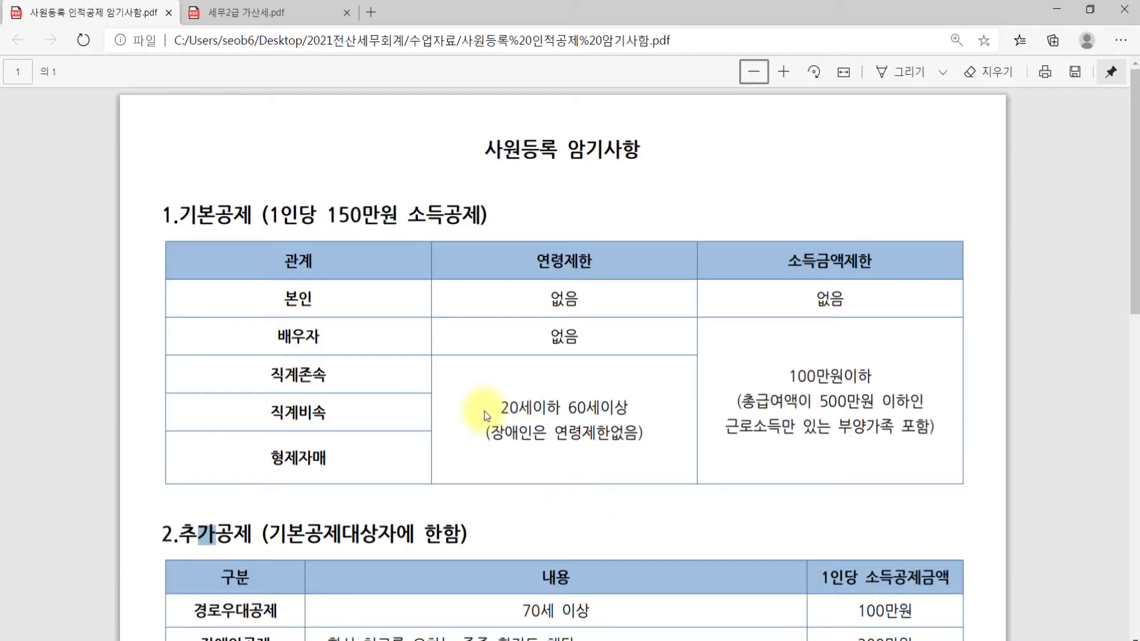
scroll(221, 230, down, 4)
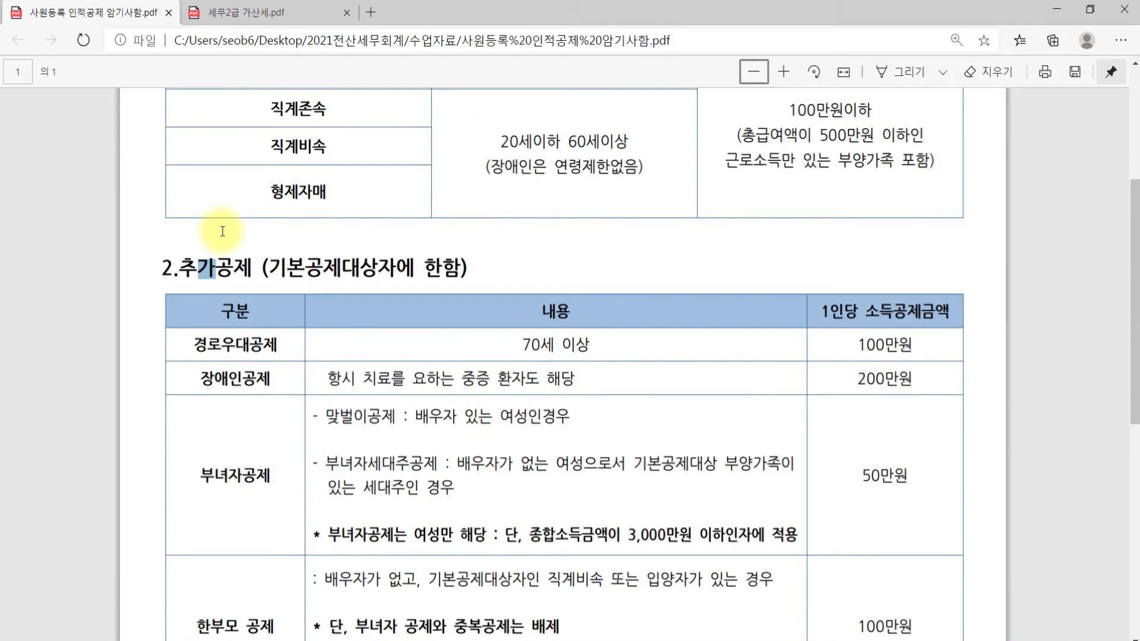
click(231, 282)
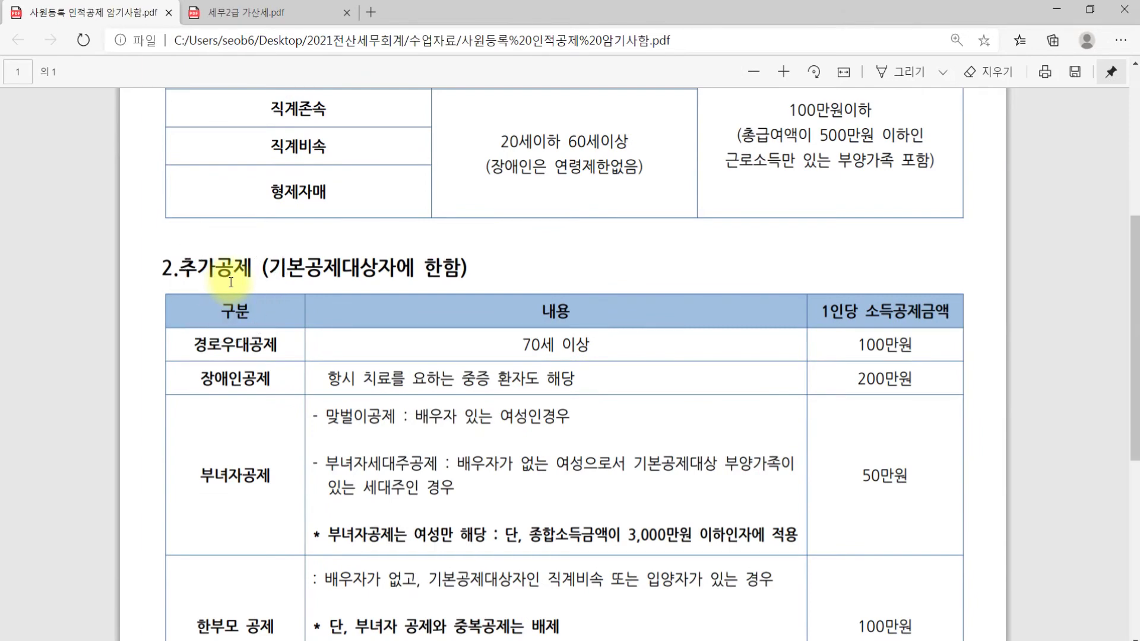
scroll(225, 288, down, 3)
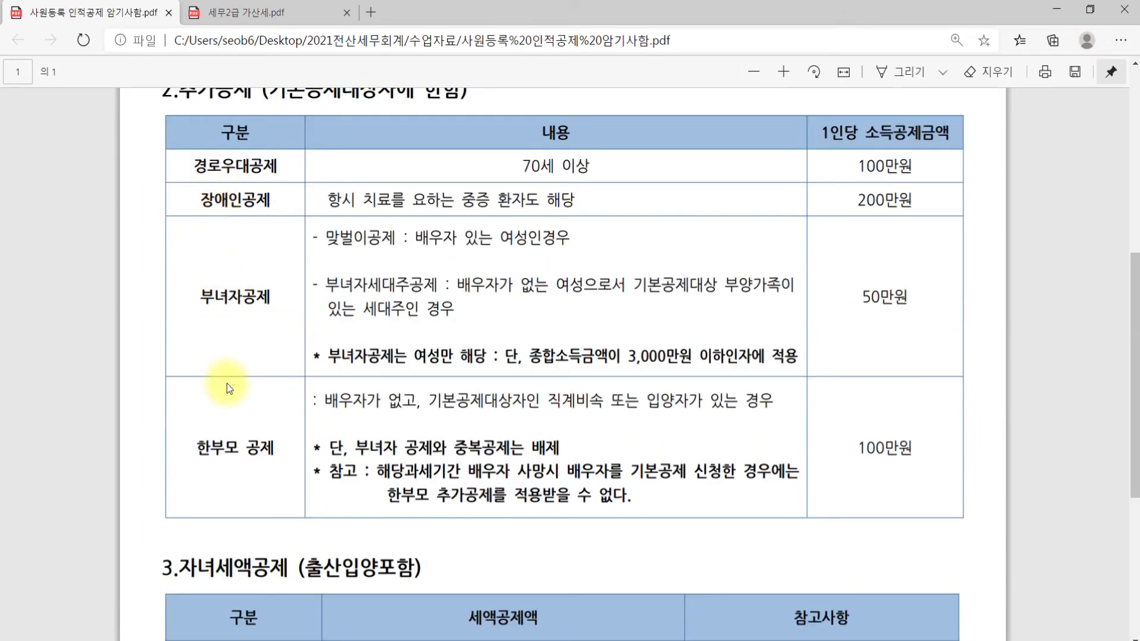
scroll(285, 446, down, 5)
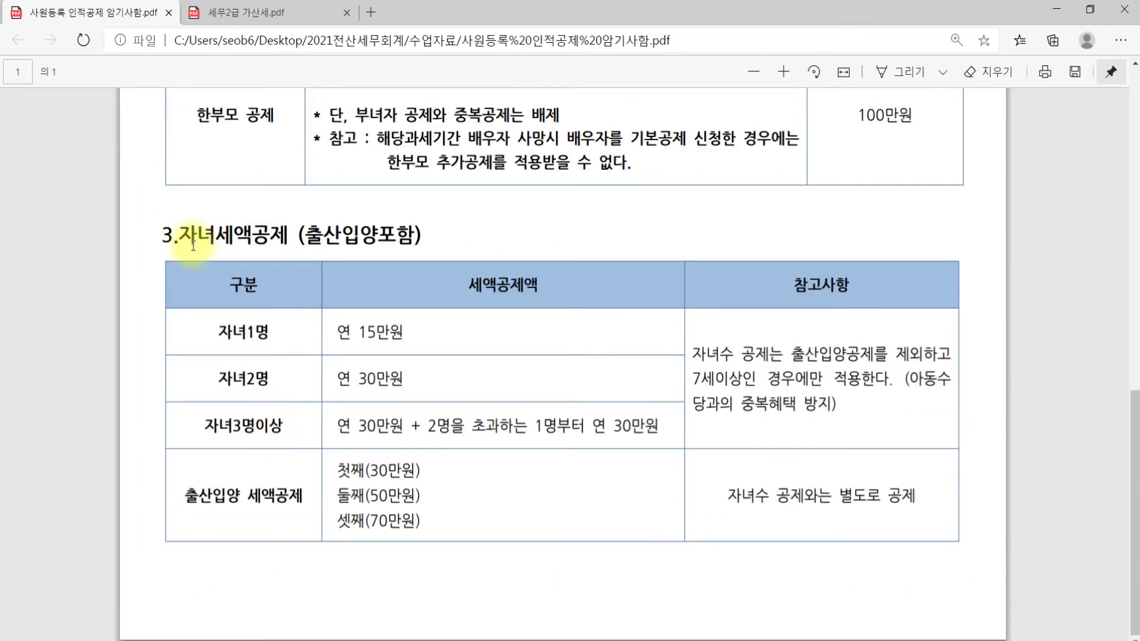
scroll(460, 410, up, 4)
scroll(460, 416, up, 8)
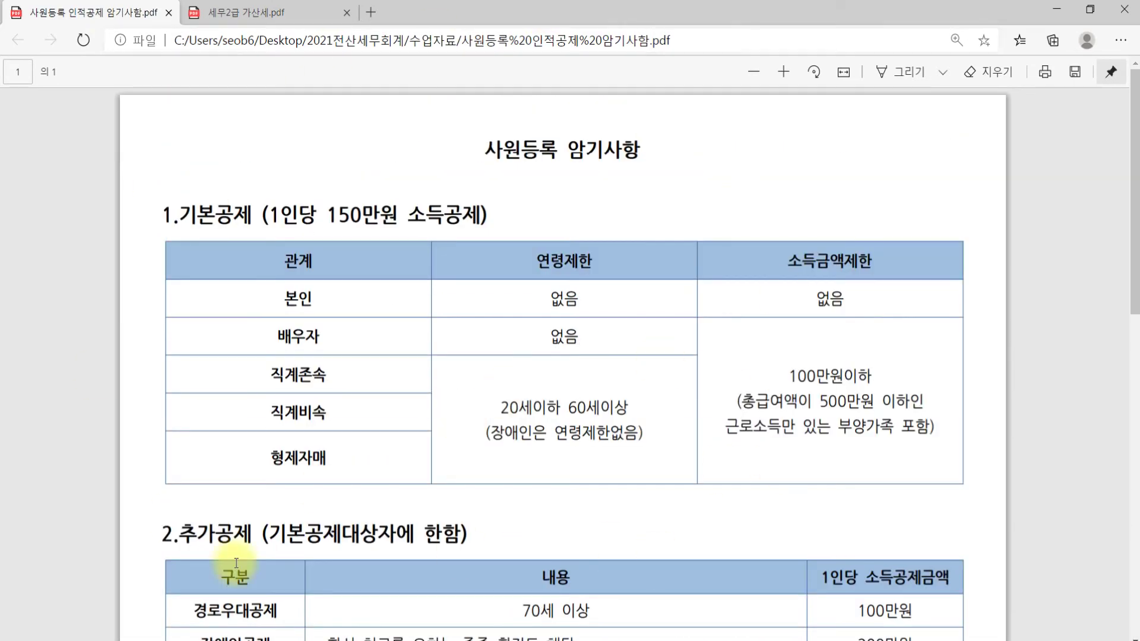
mouse_move(603, 640)
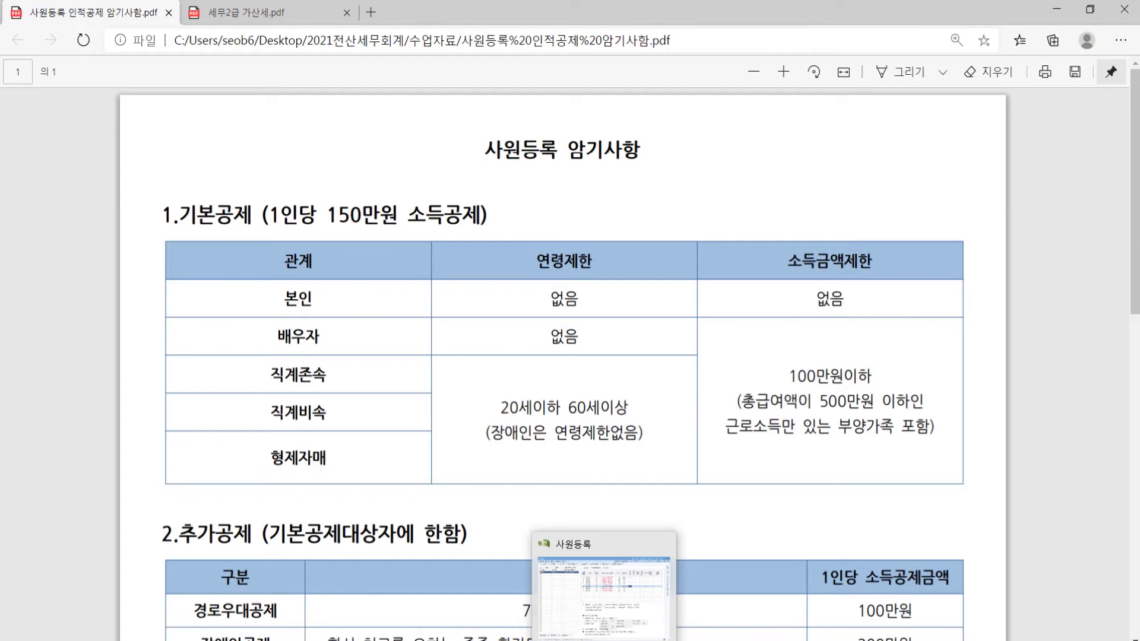
click(226, 225)
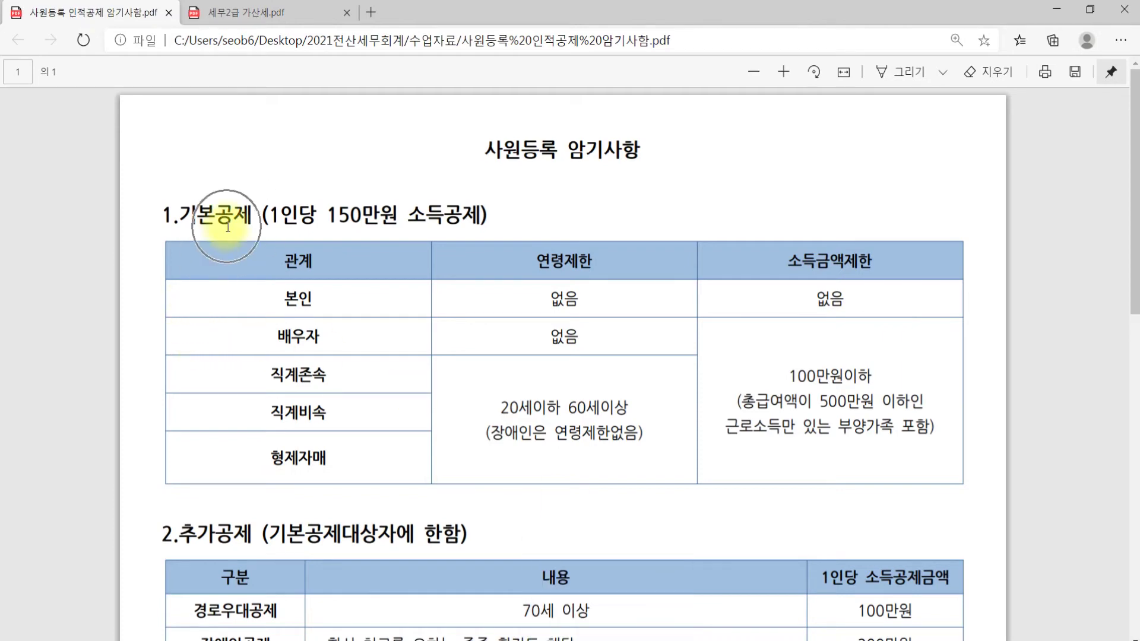
scroll(223, 249, down, 4)
click(221, 261)
scroll(222, 261, down, 7)
click(219, 308)
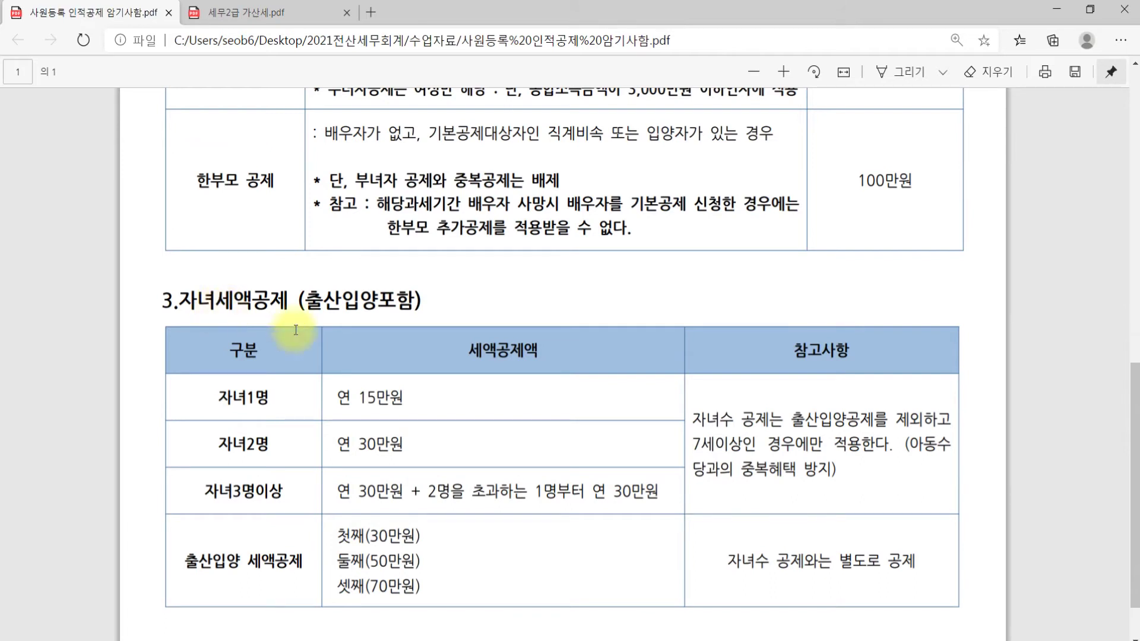
click(600, 640)
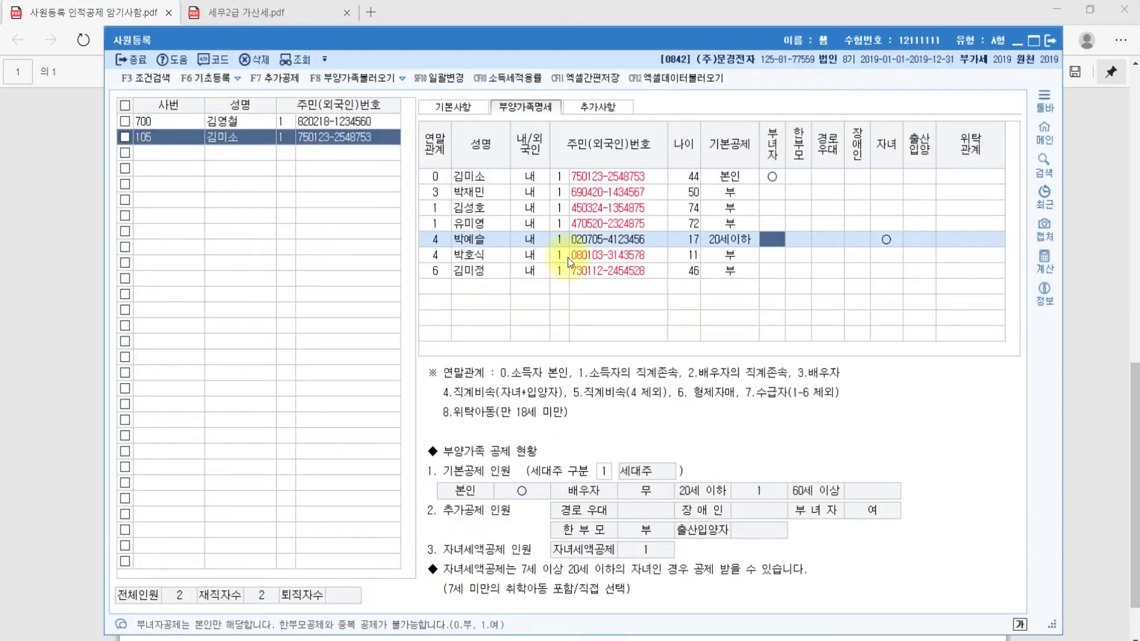
Set the 11-year-old child's 기본공제 to 3:20세이하 with the 자녀 credit
click(482, 257)
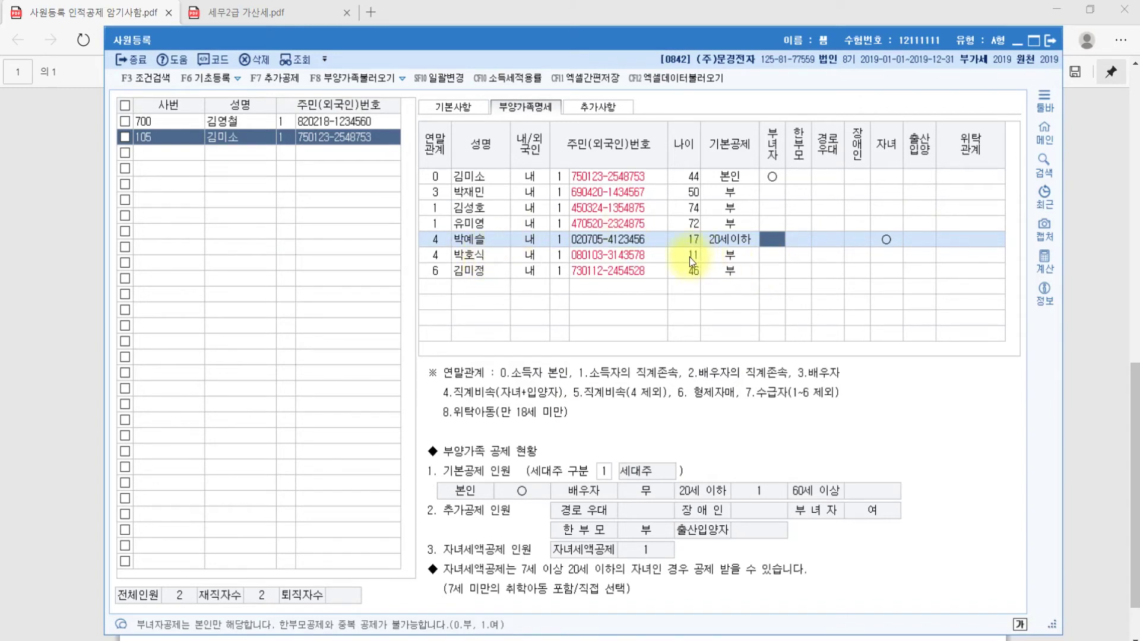
click(711, 257)
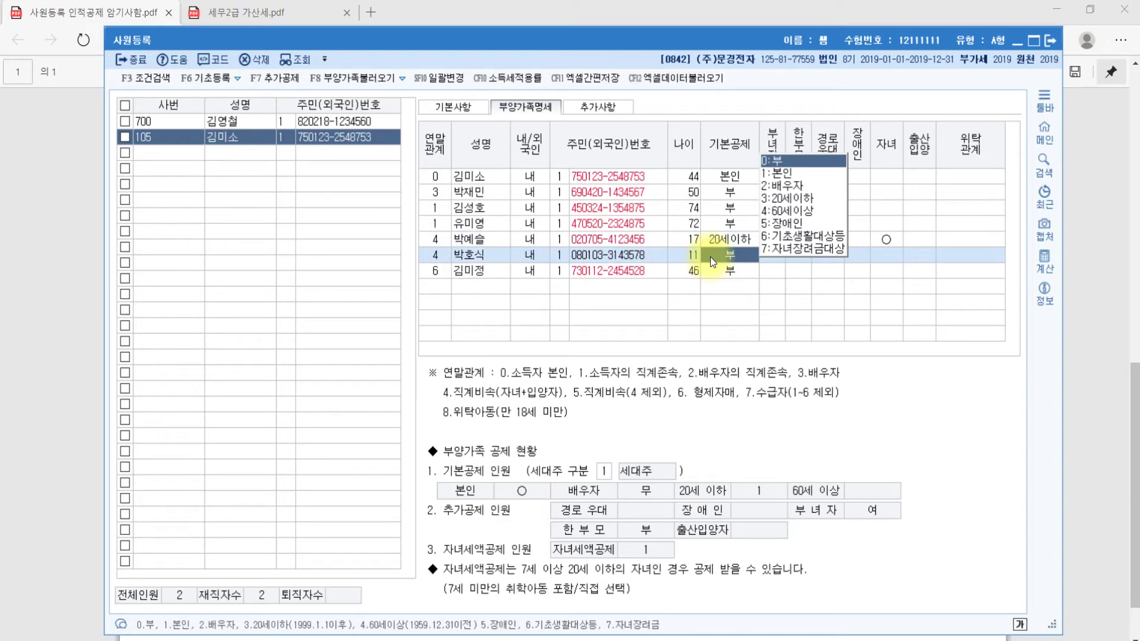
click(802, 200)
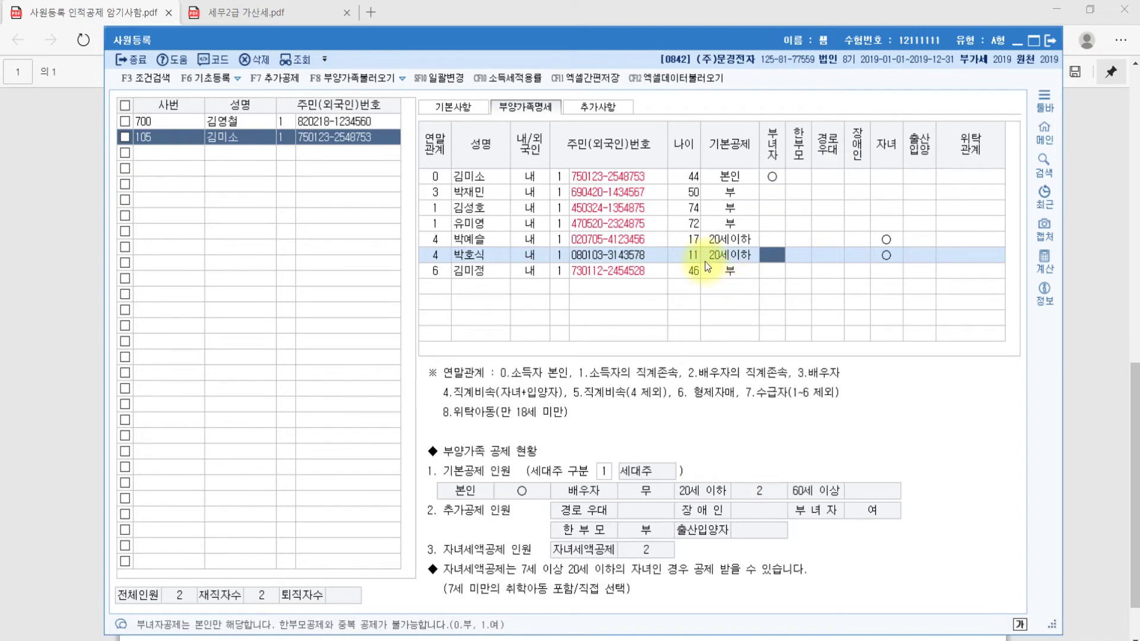
click(892, 263)
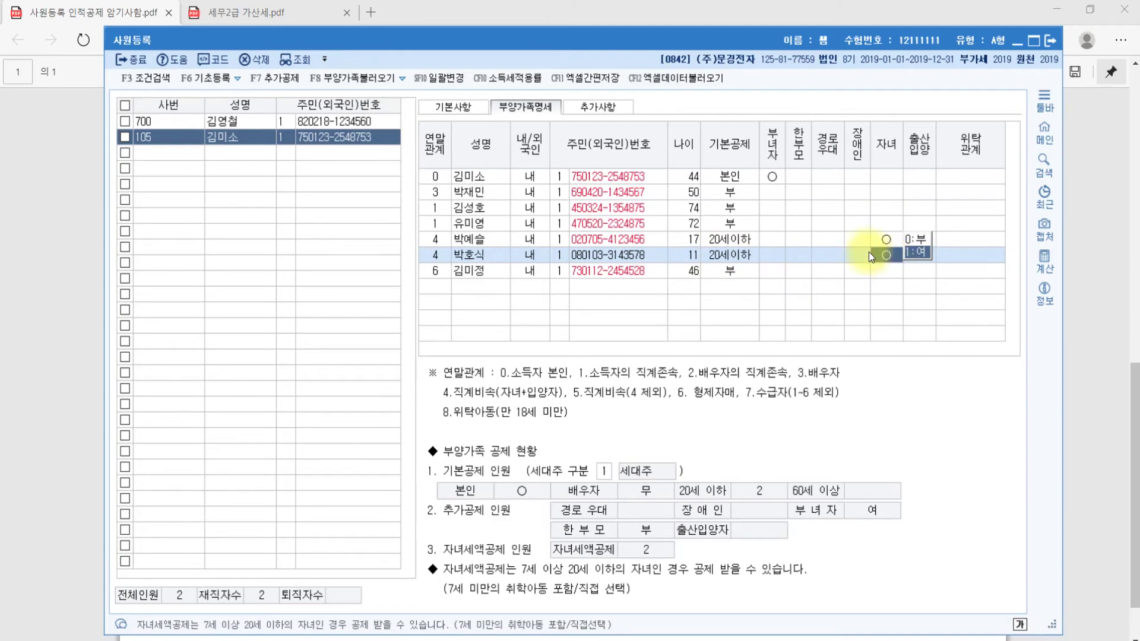
Keep the 46-year-old sibling at 0:부 and return to the deduction guide PDF
click(462, 271)
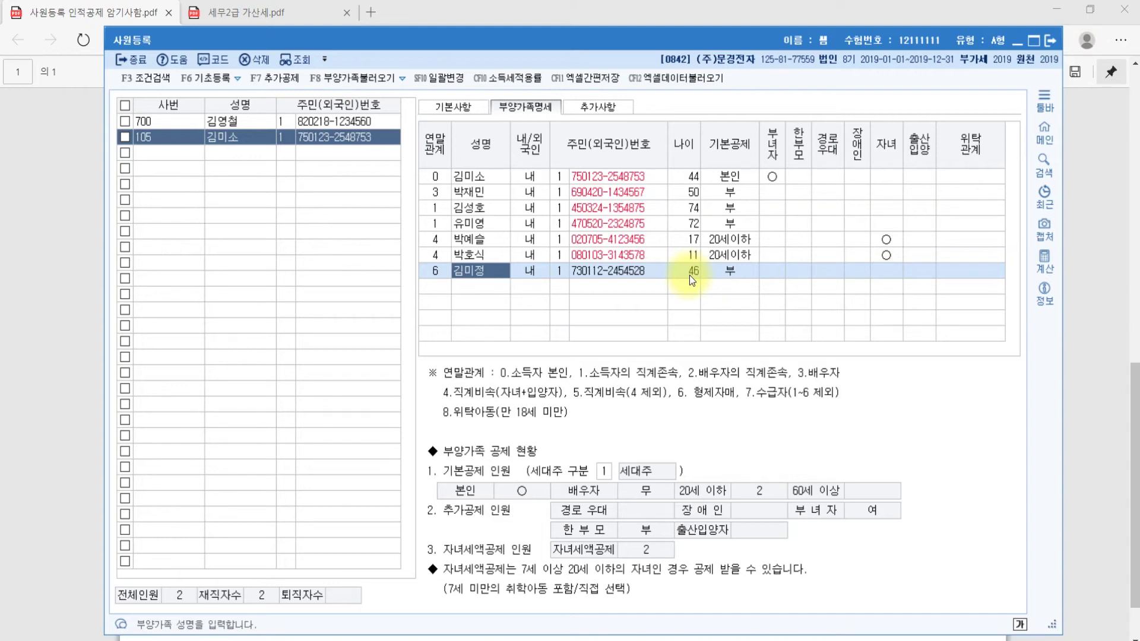
key(Return)
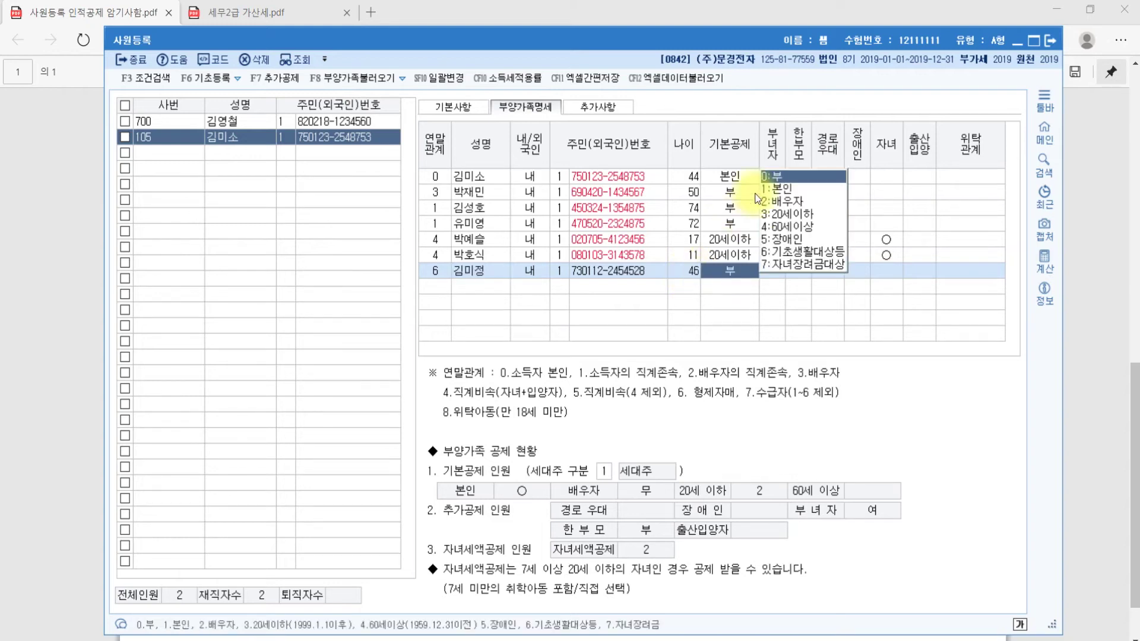
click(784, 178)
click(988, 273)
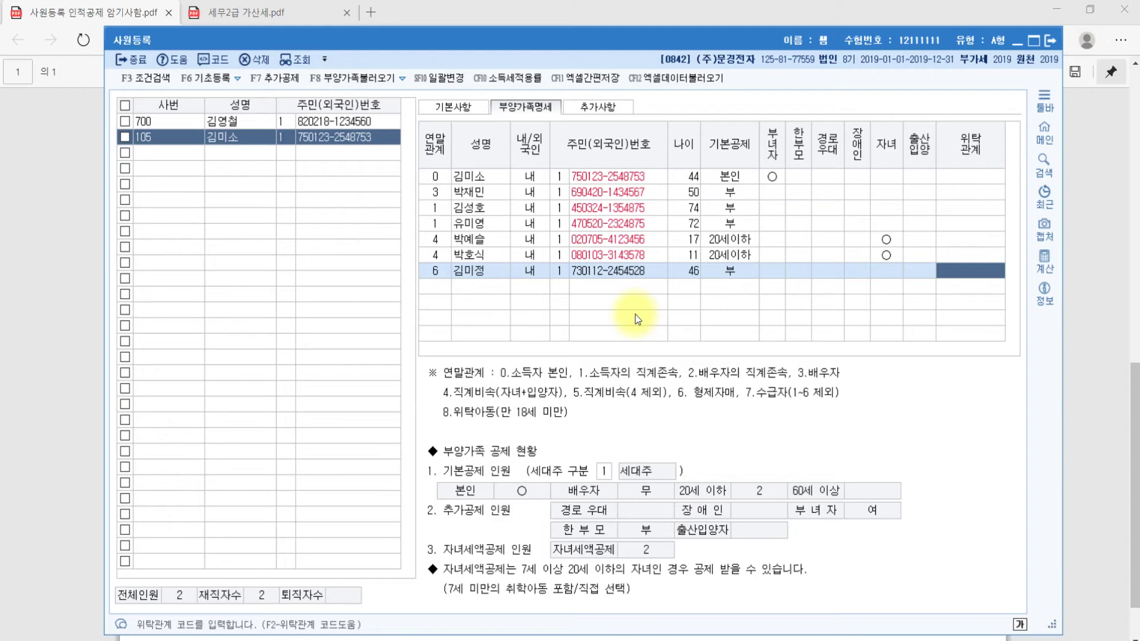
key(alt+Tab)
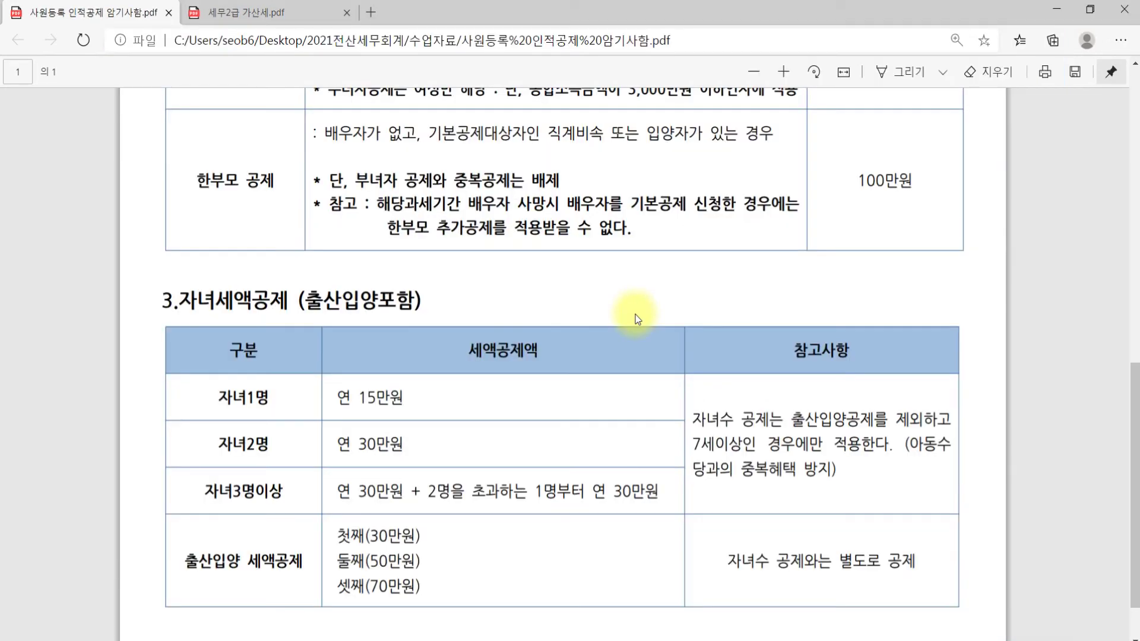
Review the 자녀세액공제 rules, then switch to the exam question on employee 700's dependents
key(alt+Tab)
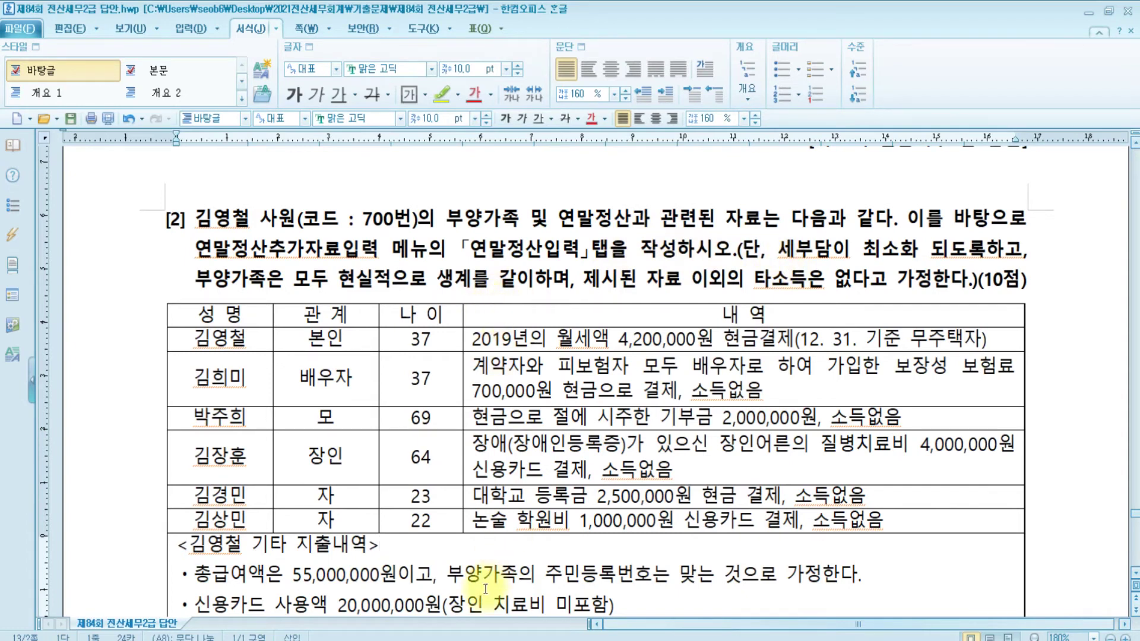
Bring KcLep's 원천징수 main menu back in front of the exam document
click(498, 640)
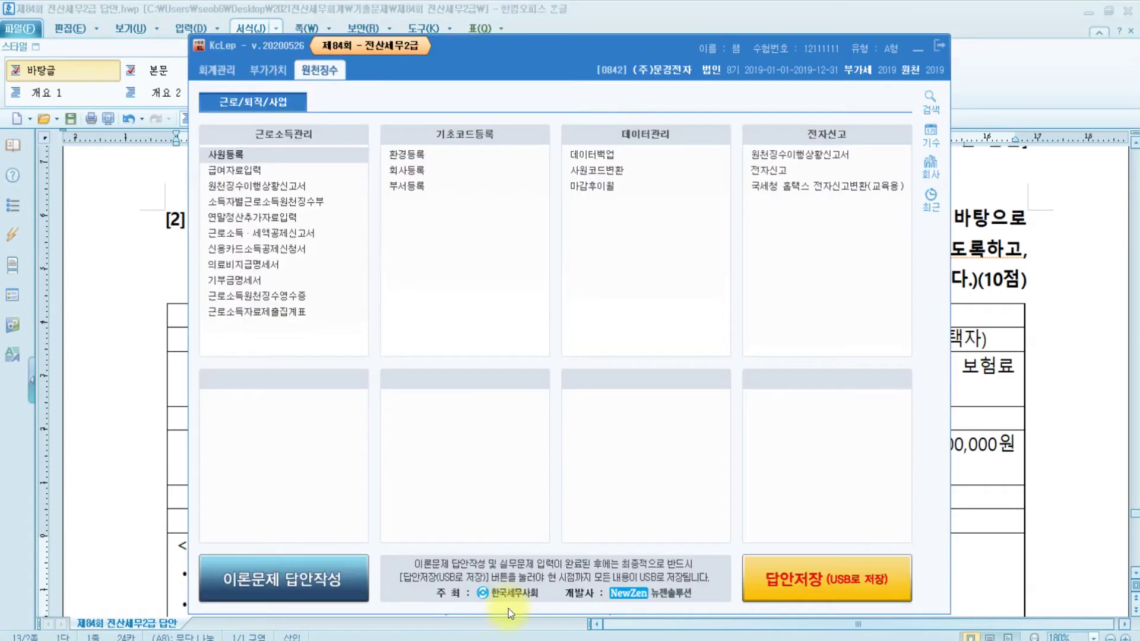
Open 연말정산추가자료입력, load employee 700 from the F2 code list, and enlarge the window
click(255, 217)
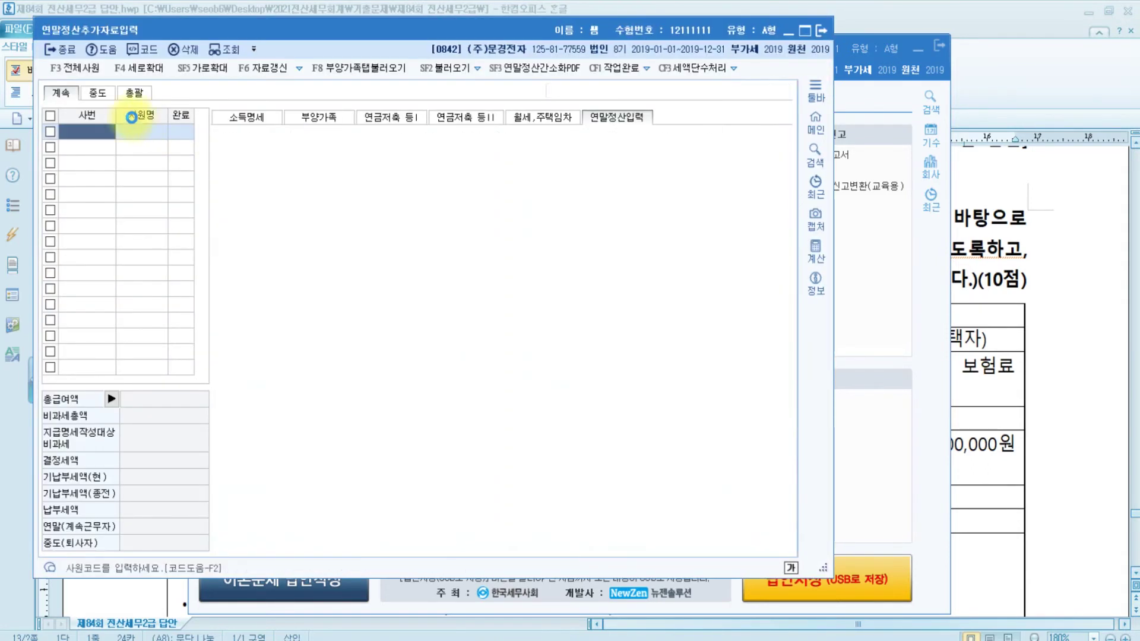
key(F2)
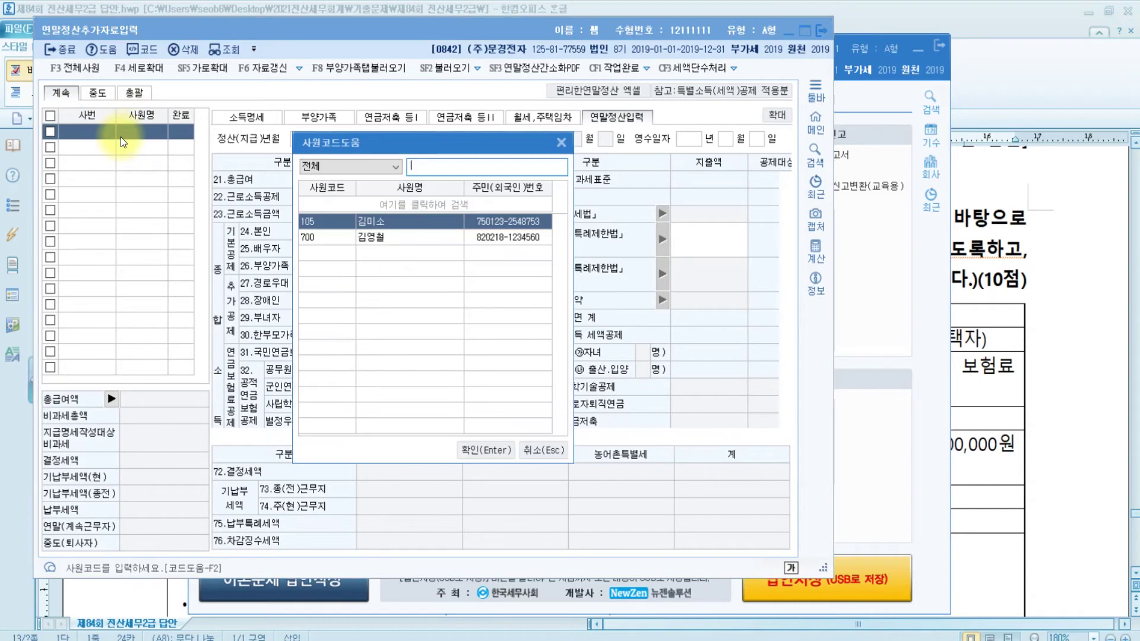
click(353, 237)
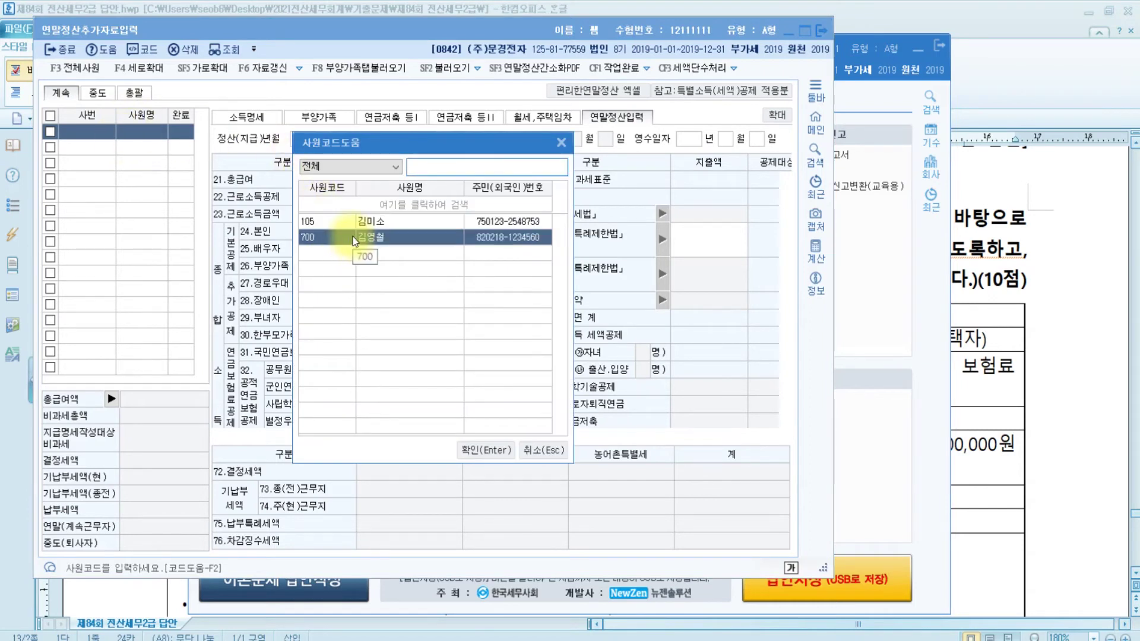
double_click(355, 239)
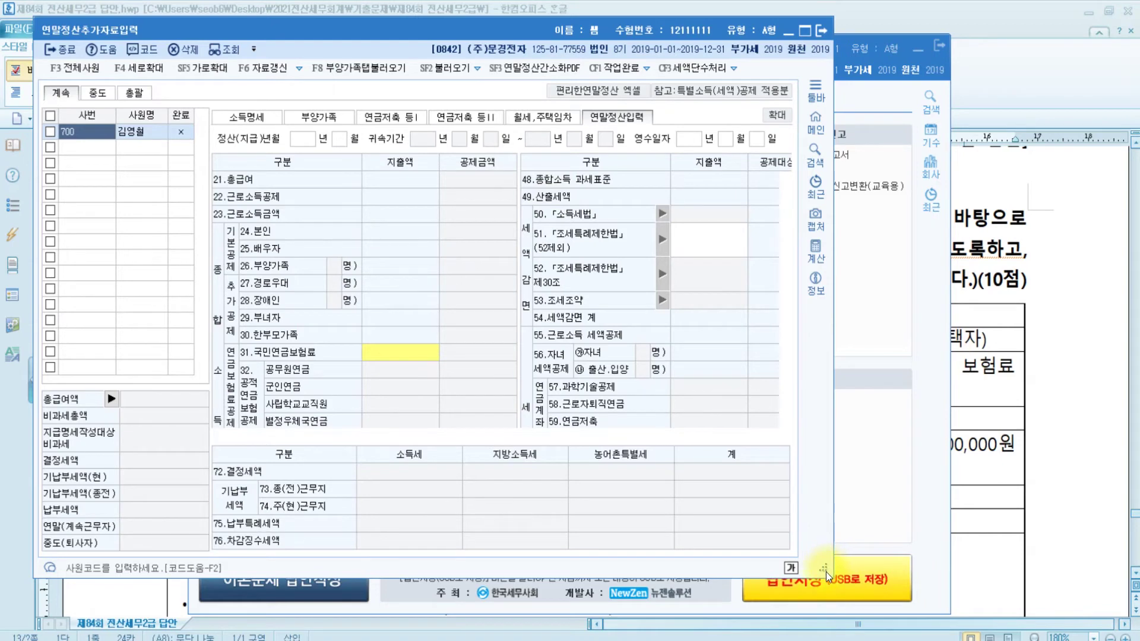
drag(828, 569, 1091, 588)
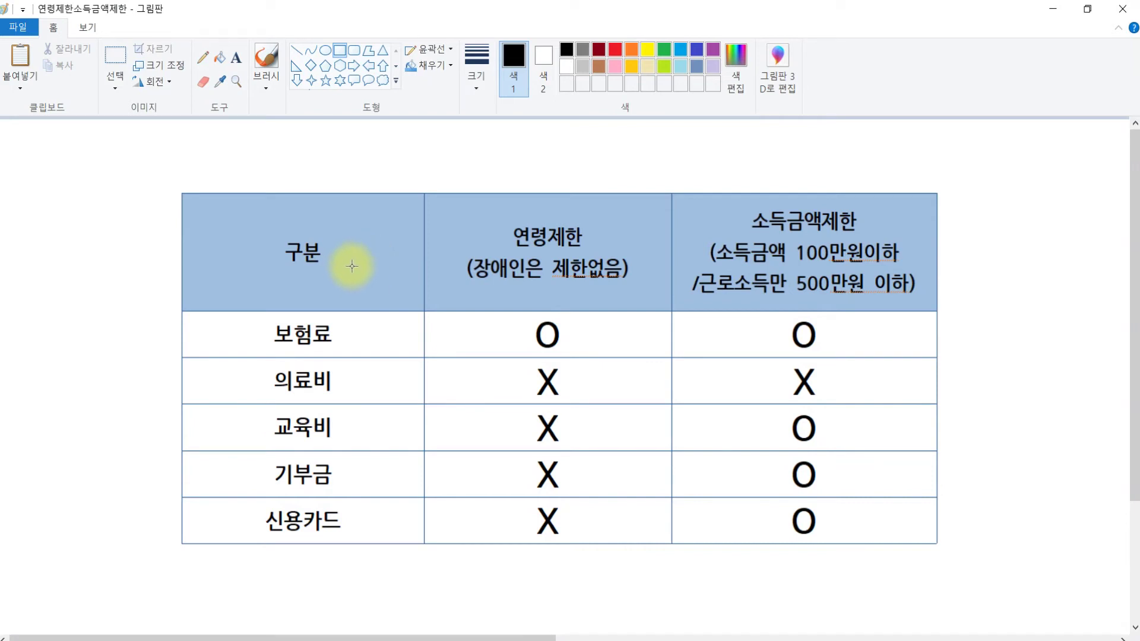
Review the 연령제한/소득금액제한 chart in Paint, then return to employee 700's settlement form
click(316, 386)
click(317, 424)
click(315, 467)
click(314, 516)
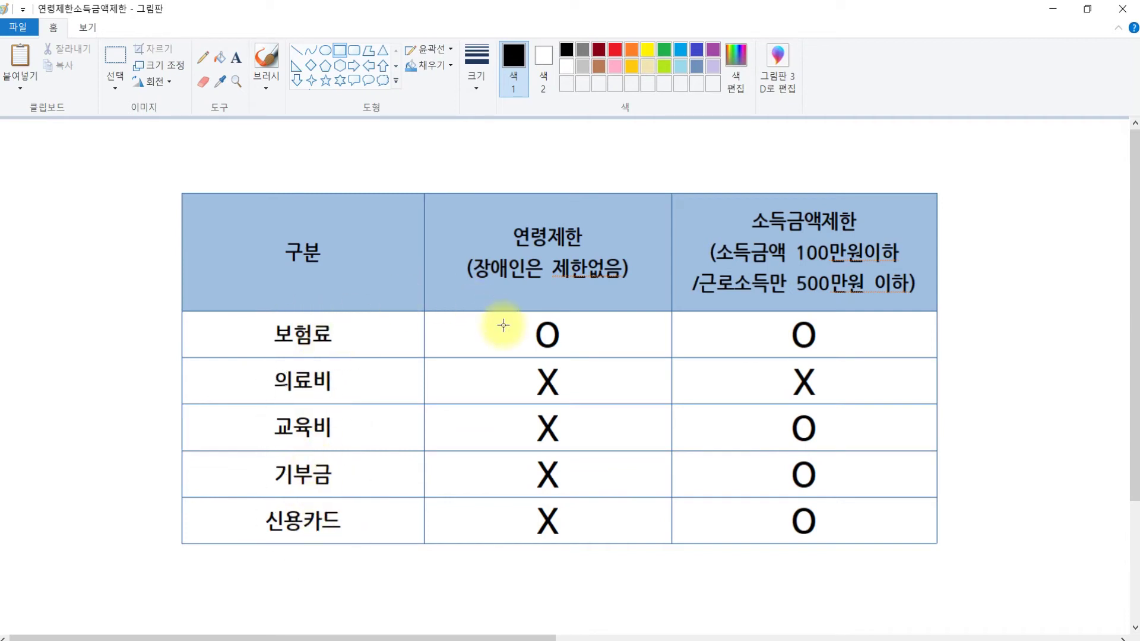
click(813, 332)
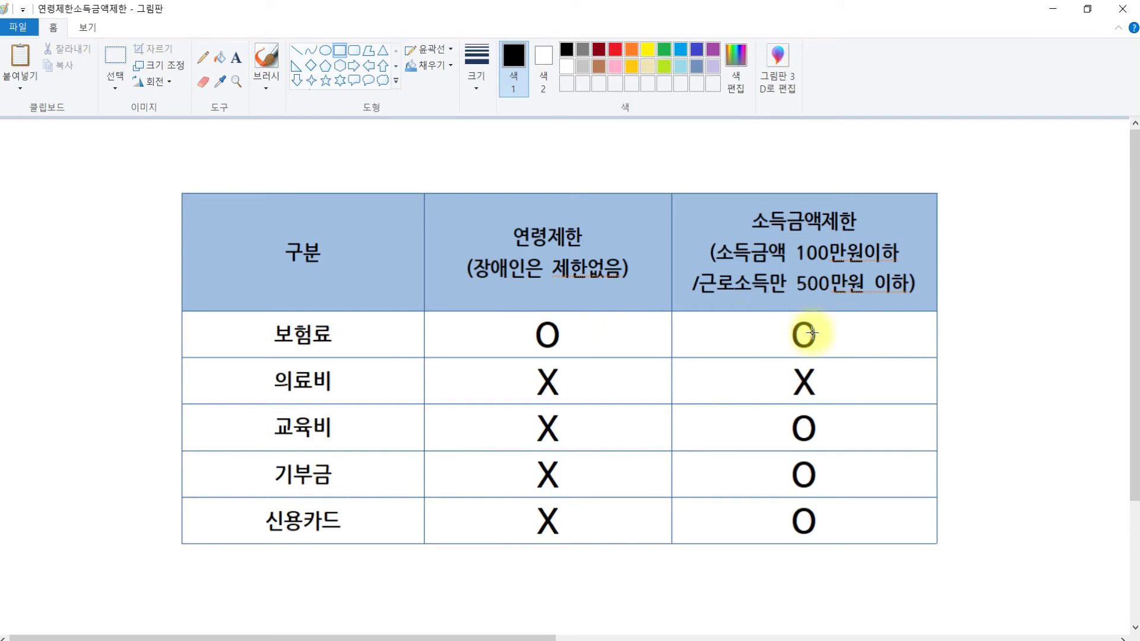
click(465, 387)
click(811, 379)
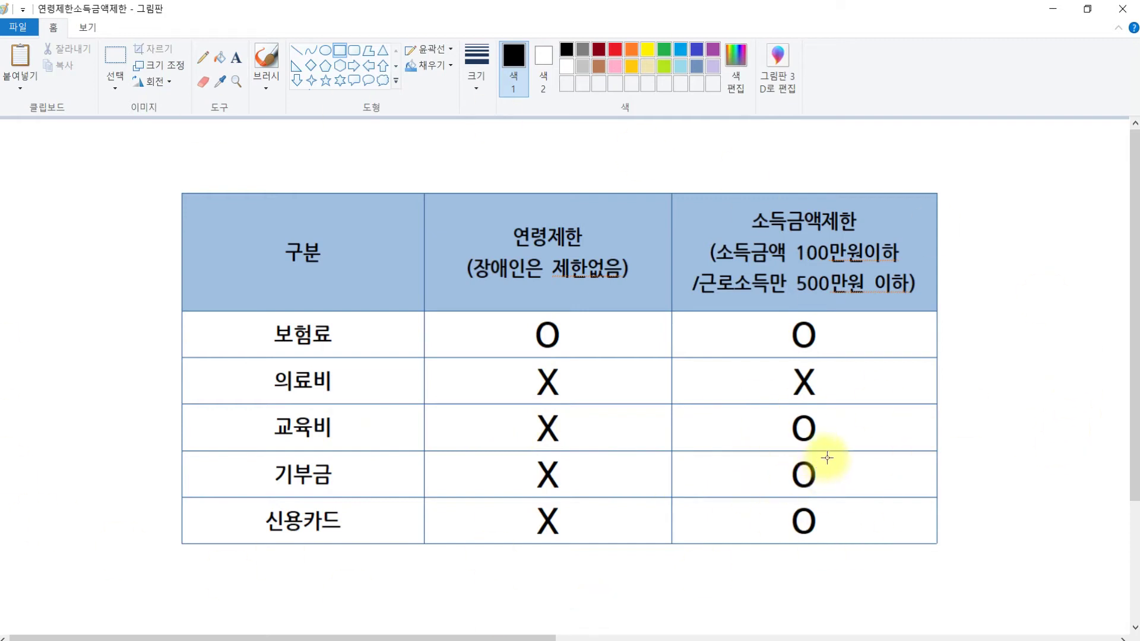
click(638, 640)
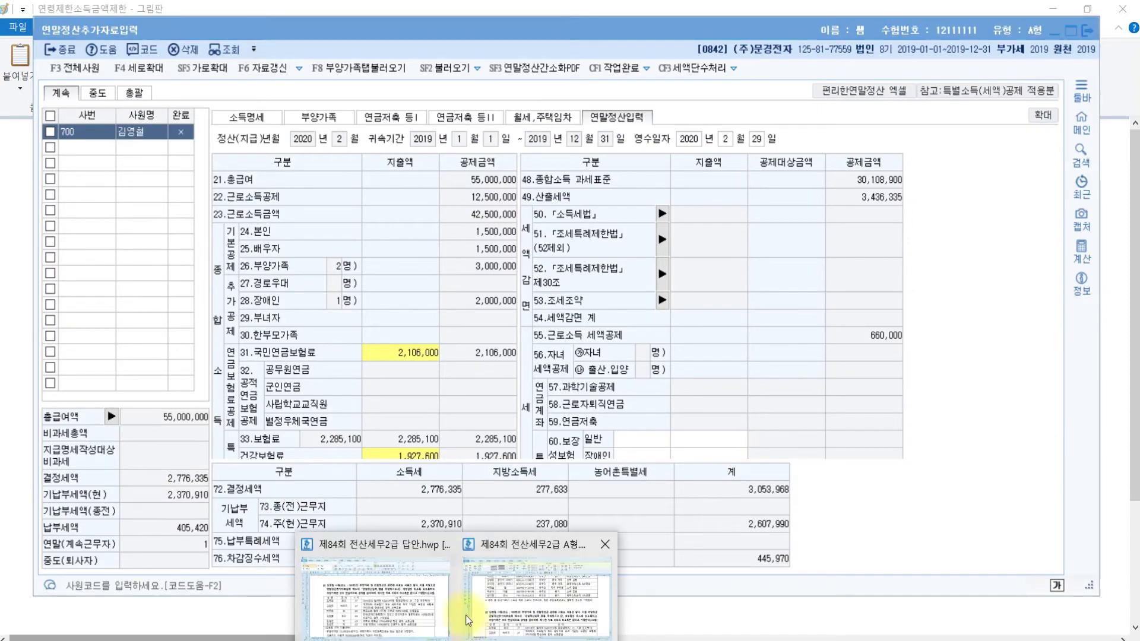
In the exam document, review the dependents rows: self, spouse, mother, father-in-law and 22-year-old son
click(442, 609)
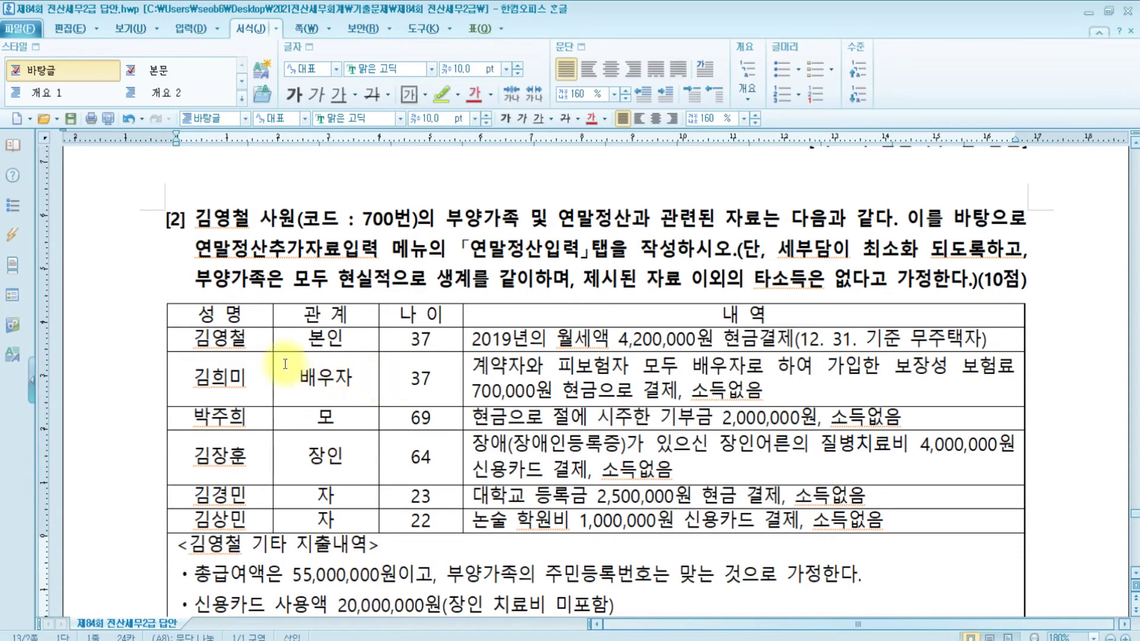
click(250, 335)
click(245, 379)
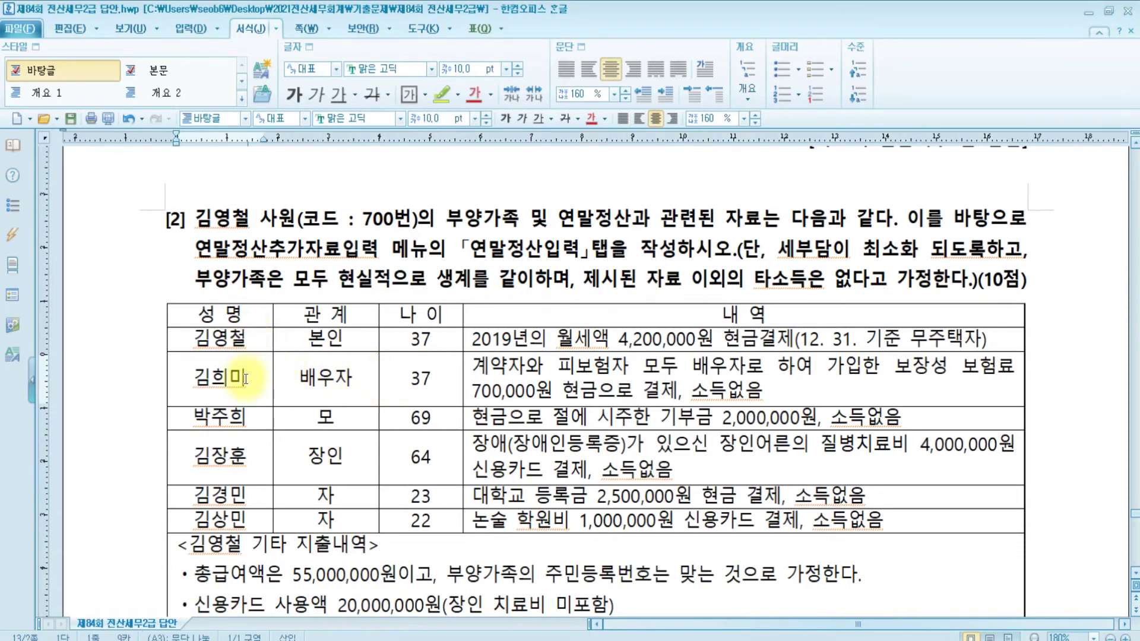
click(240, 419)
click(245, 475)
click(242, 517)
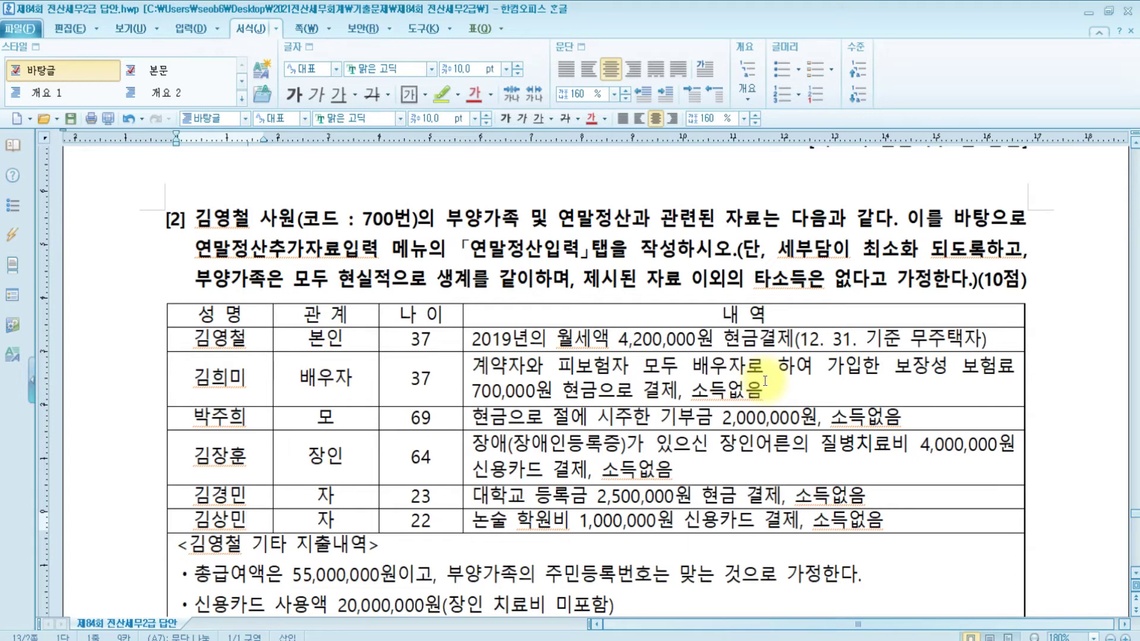
Highlight the 55,000,000원 total salary in the other expenses section in yellow
scroll(765, 381, down, 3)
click(302, 377)
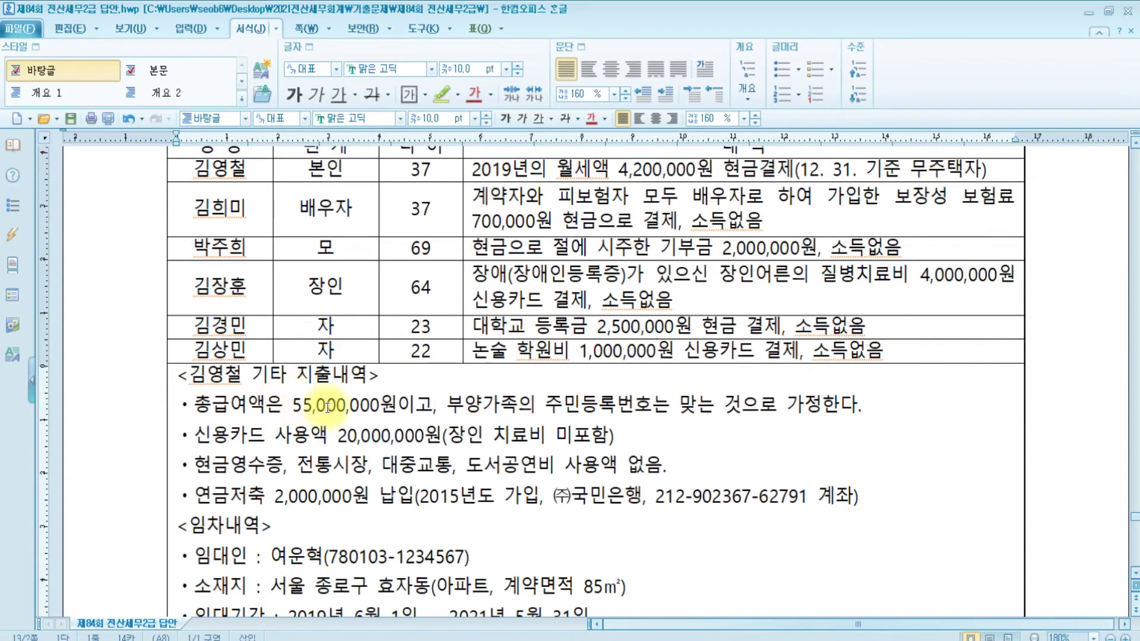
drag(293, 406, 396, 405)
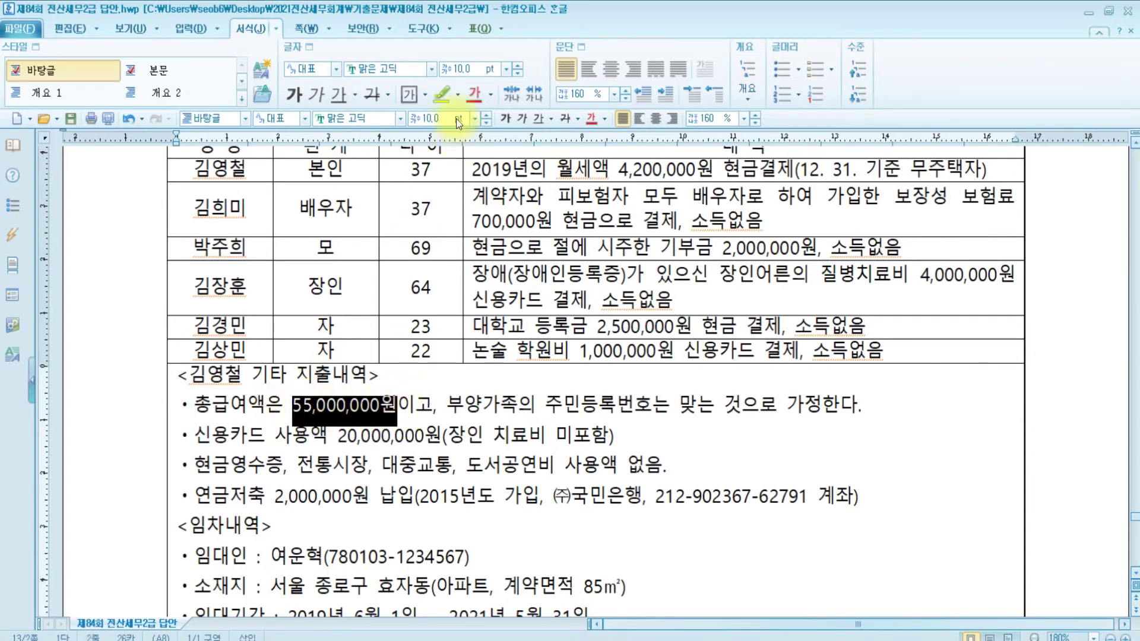
click(441, 93)
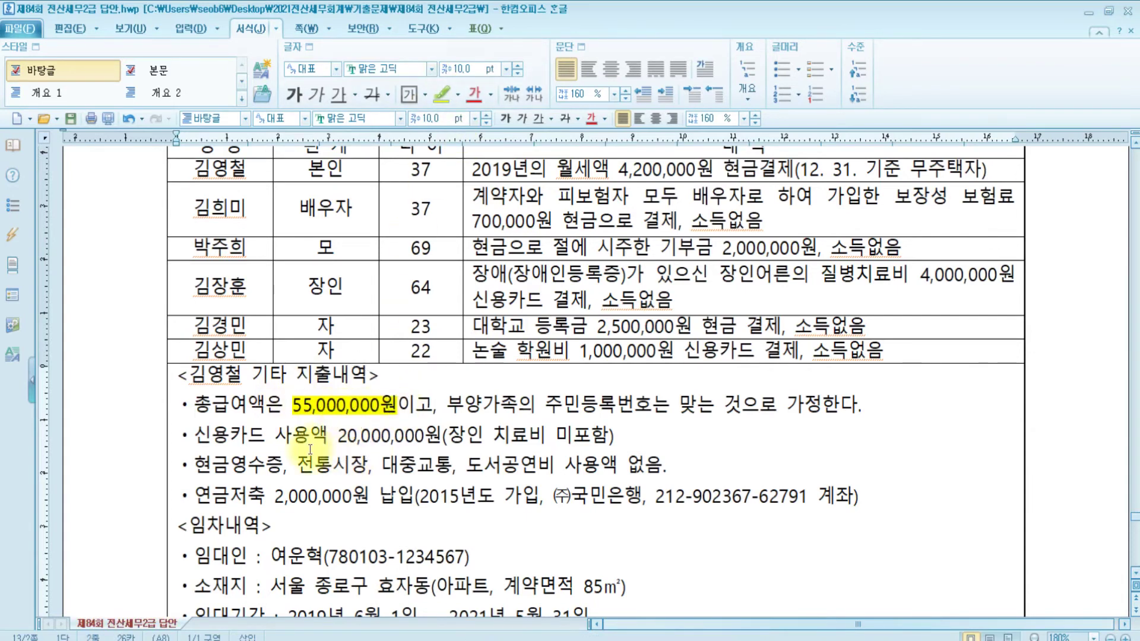
scroll(311, 450, down, 3)
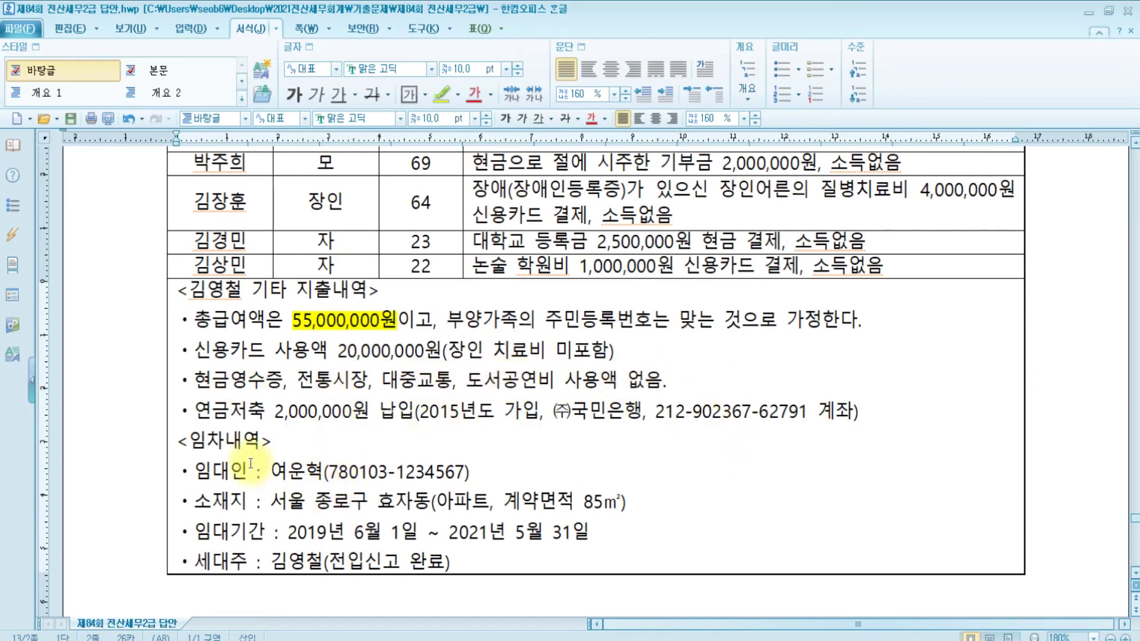
Block-select the other expenses cell with F5 and check the university tuition entry
key(F5)
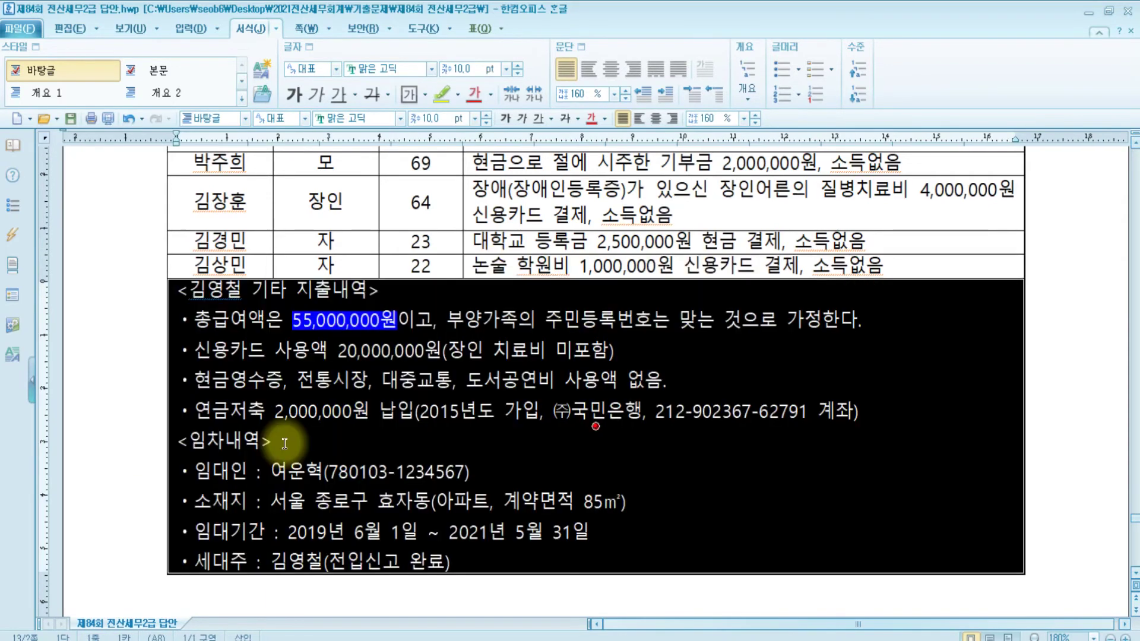
click(538, 250)
scroll(606, 364, up, 3)
scroll(607, 366, down, 1)
scroll(606, 366, down, 4)
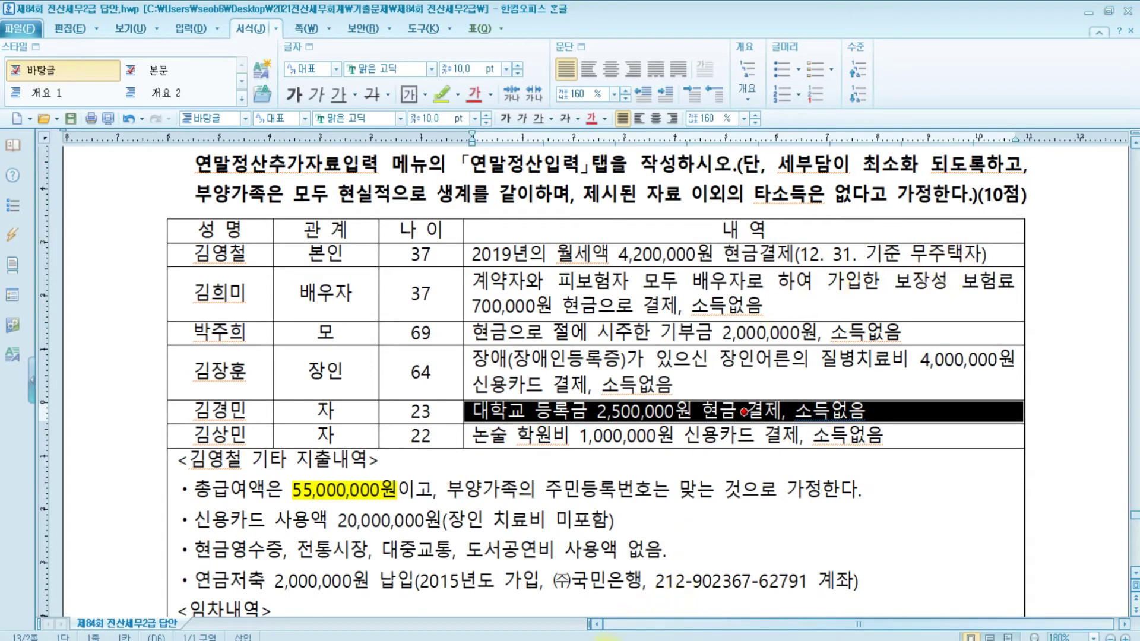
click(606, 585)
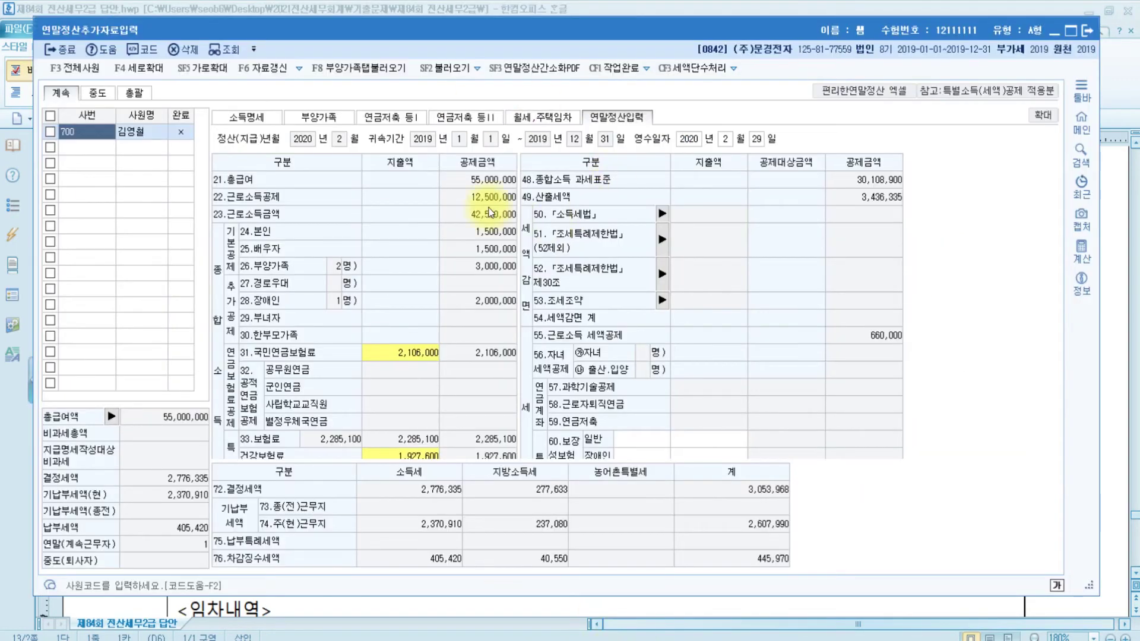
click(526, 117)
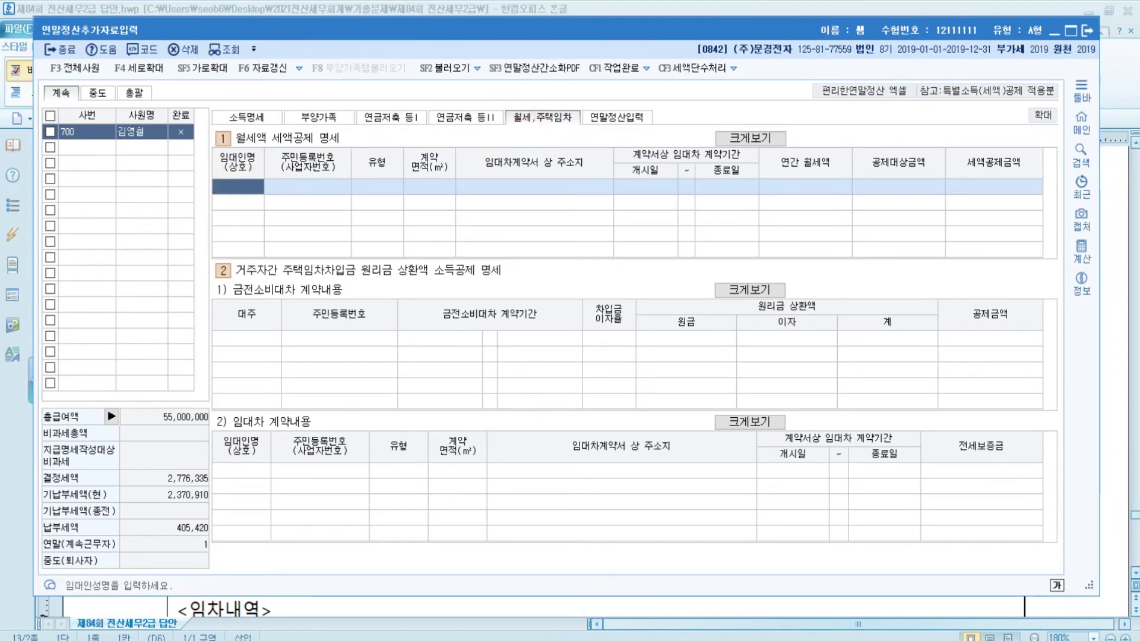
click(380, 603)
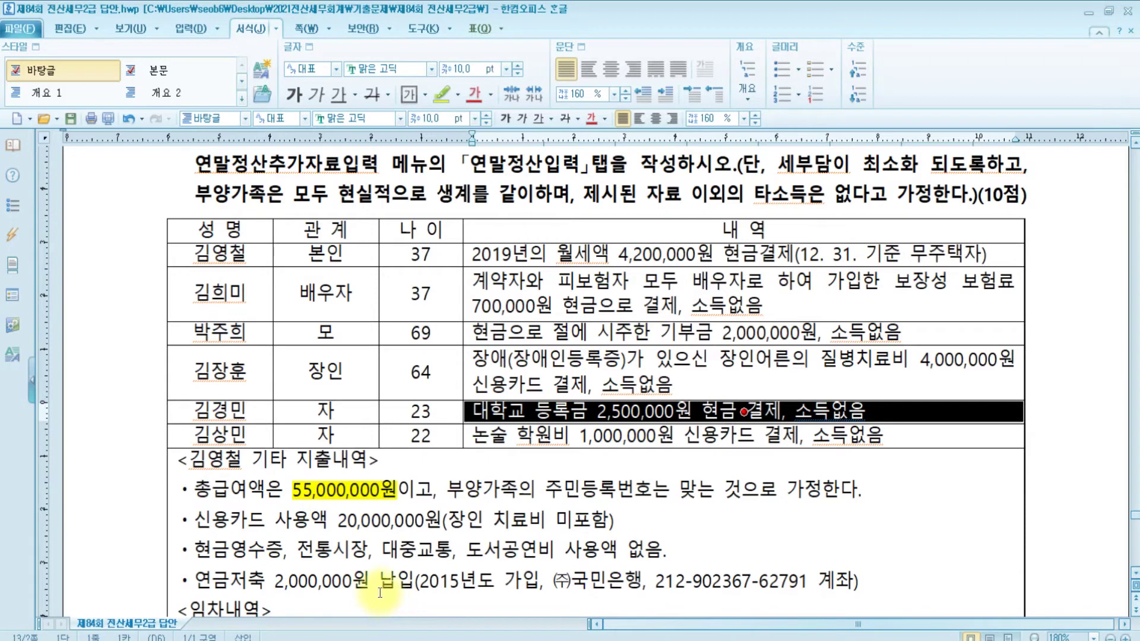
scroll(444, 458, down, 2)
scroll(404, 388, up, 1)
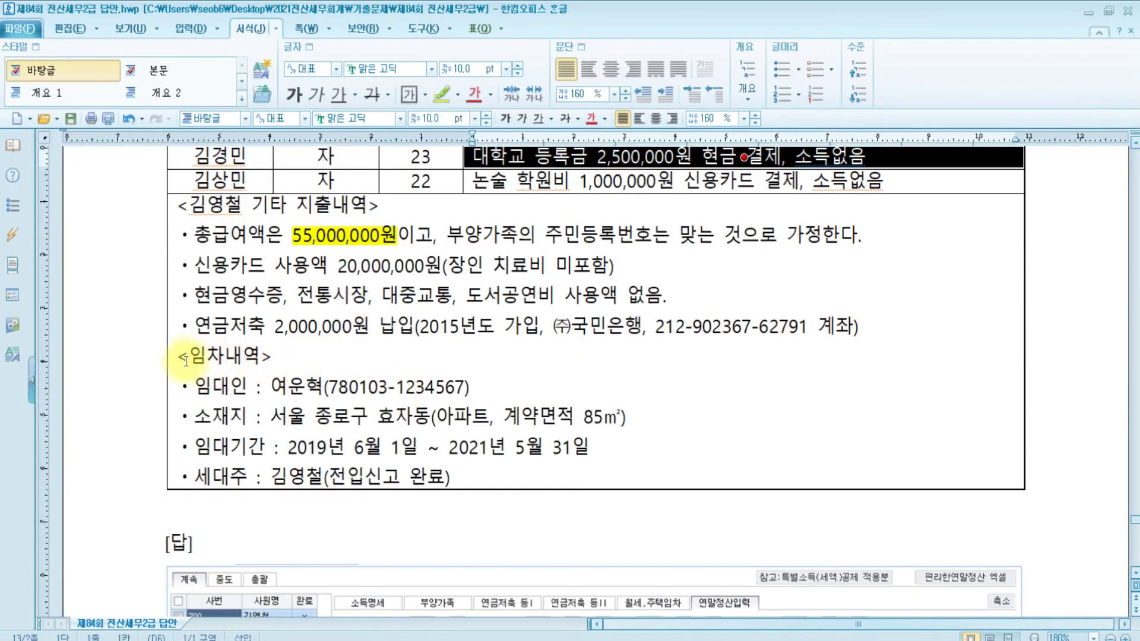
click(183, 360)
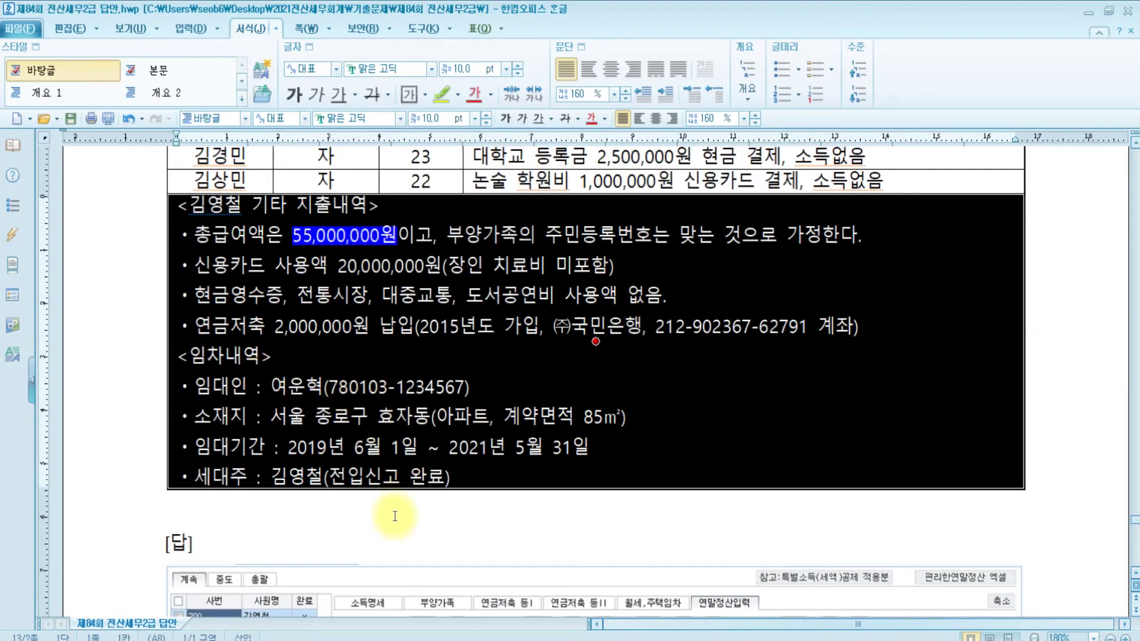
click(393, 521)
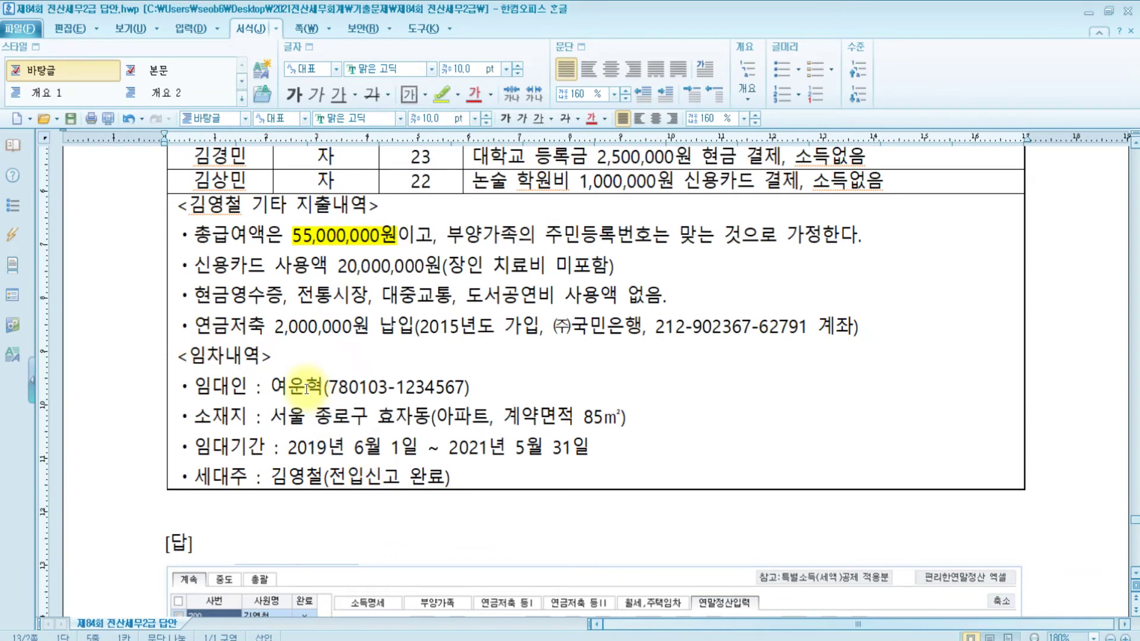
key(alt+Tab)
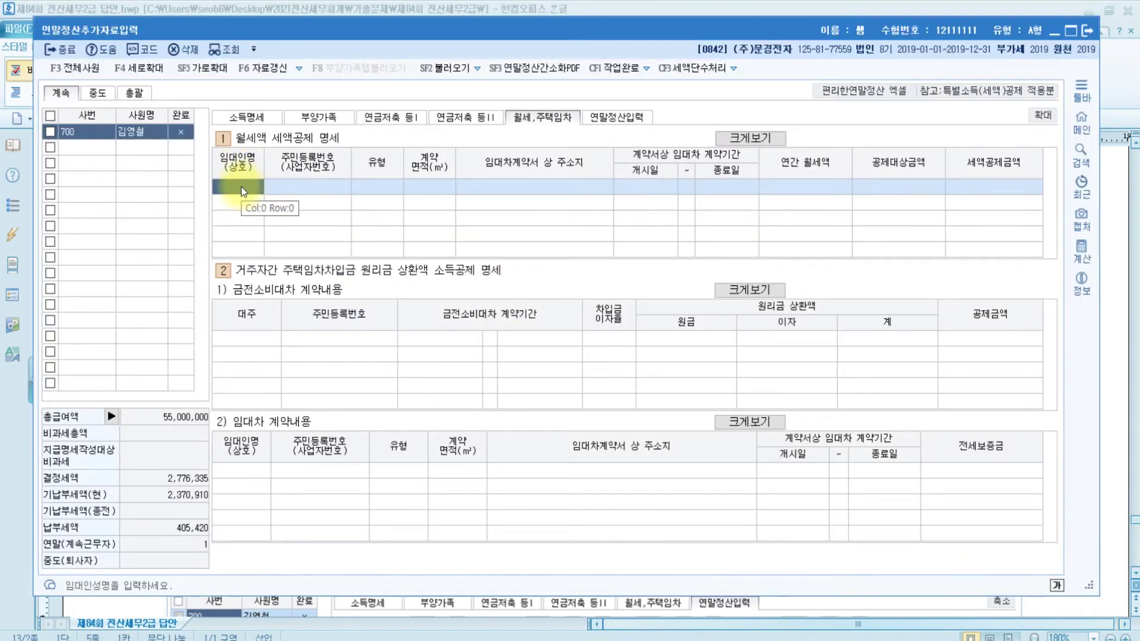
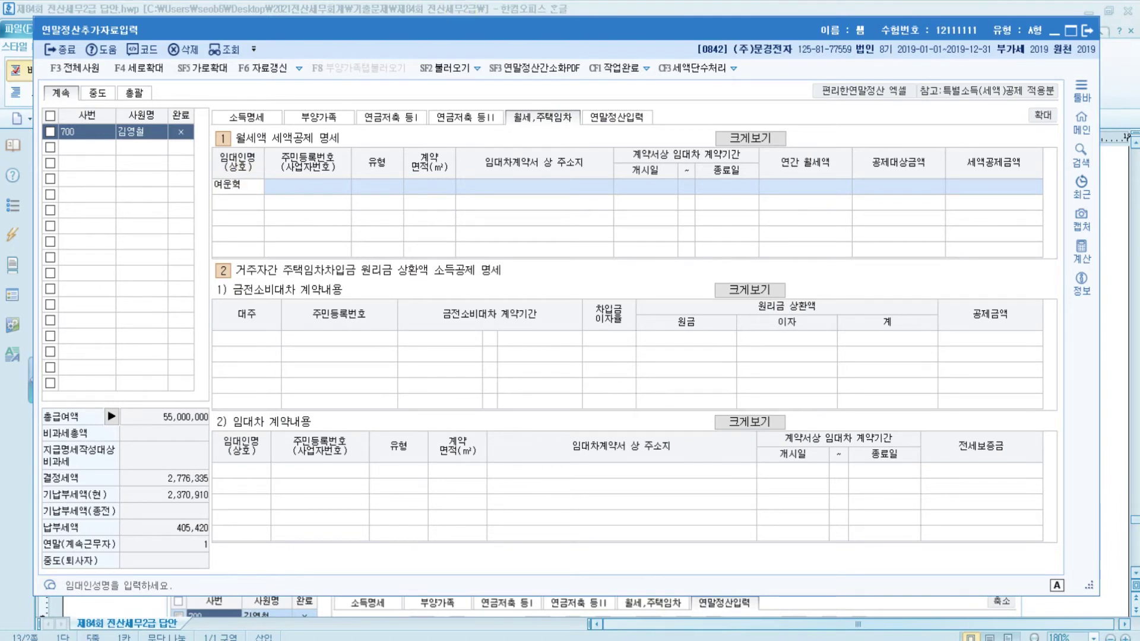
Enter the landlord's name and resident registration number, and set housing type 5 (아파트)
key(Return)
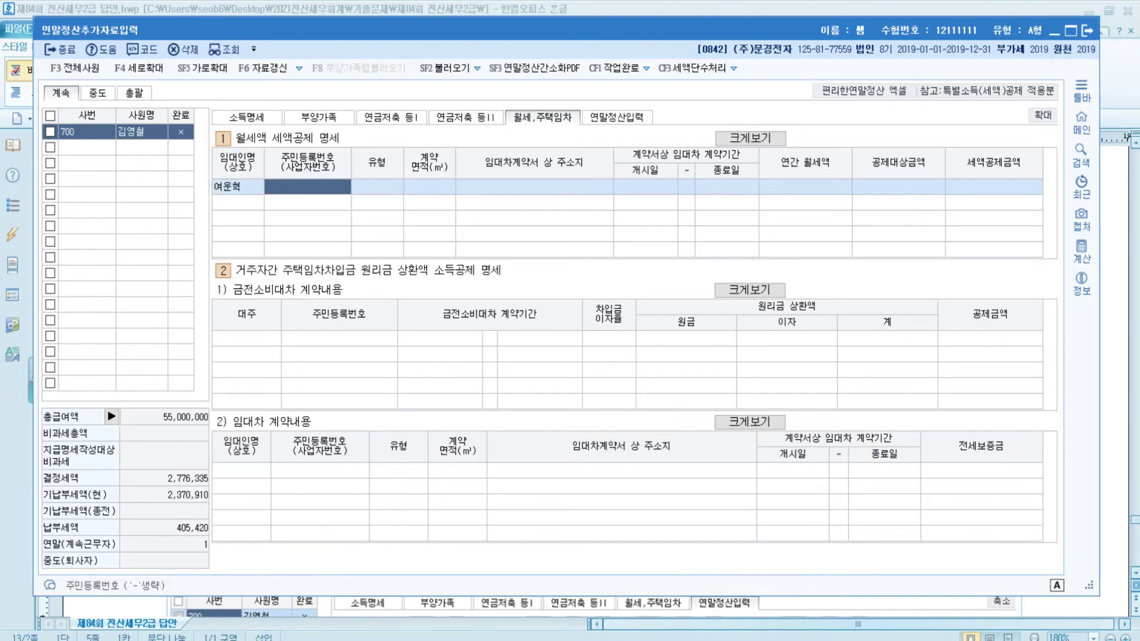
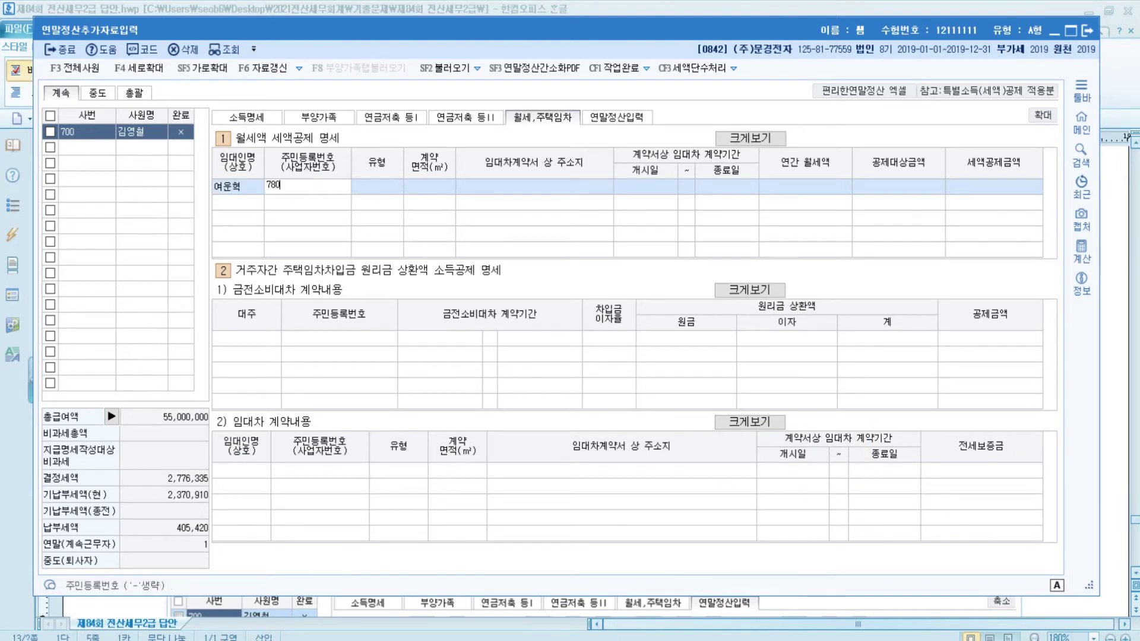
key(Return)
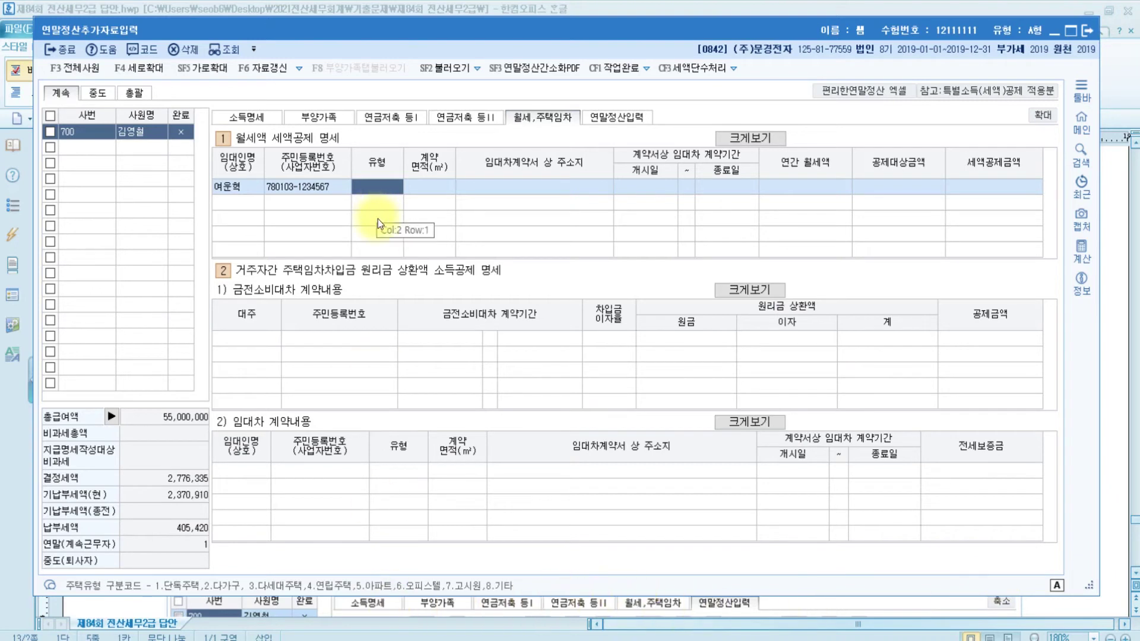
text(5)
key(Return)
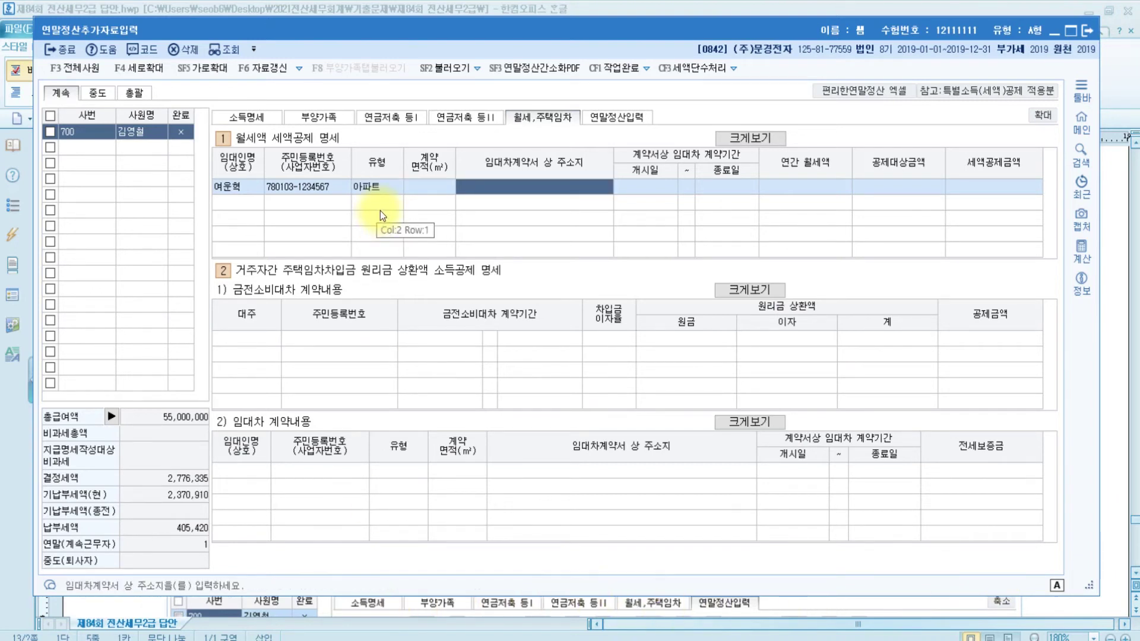
Enter 85 m² contract area, the lease address, and lease dates 2019-06-01 to 2021-05-31
key(shift+Tab)
key(Return)
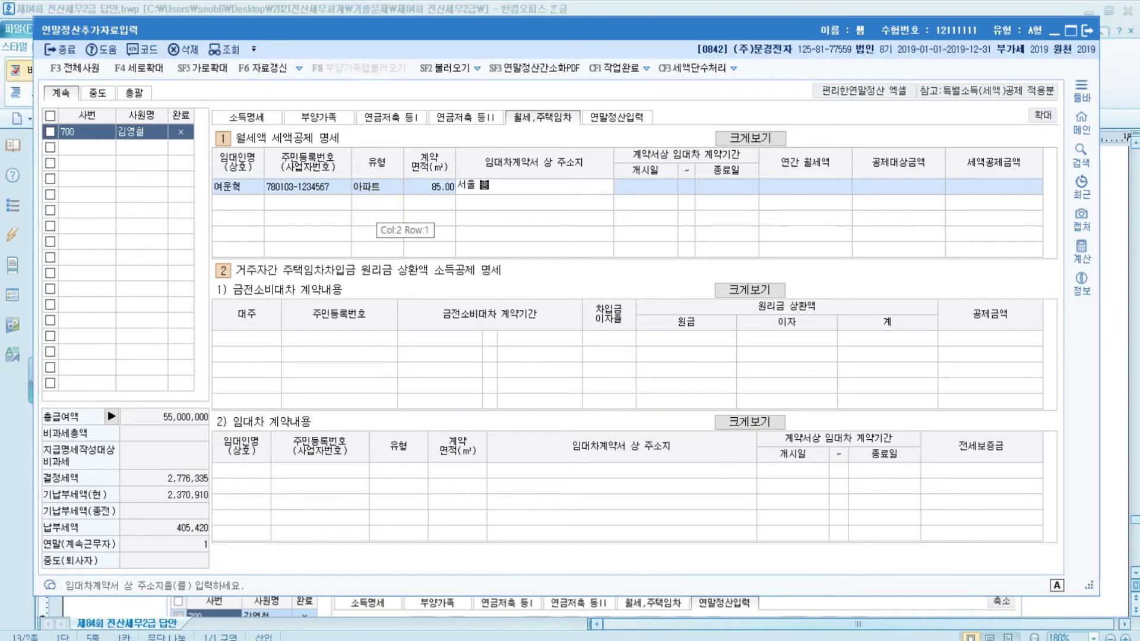
key(Return)
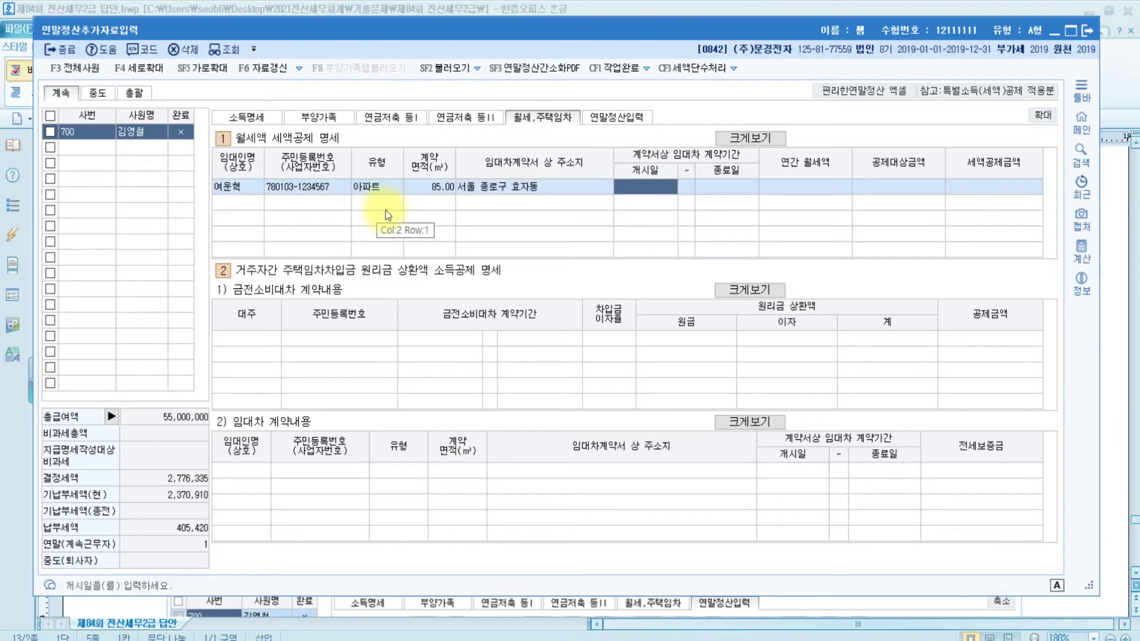
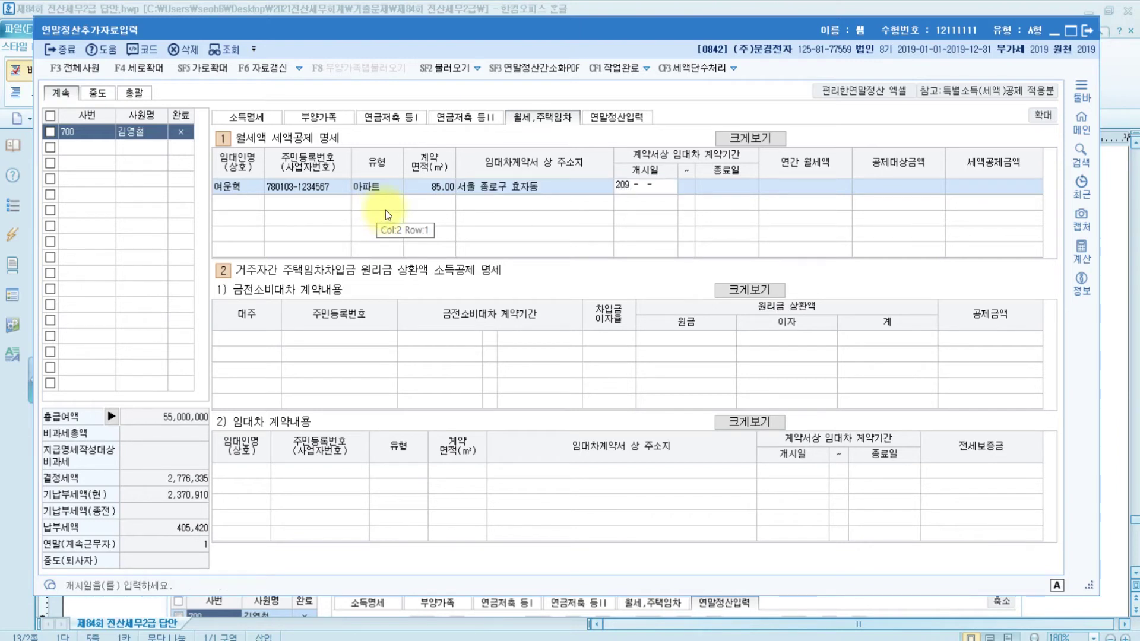
key(BackSpace)
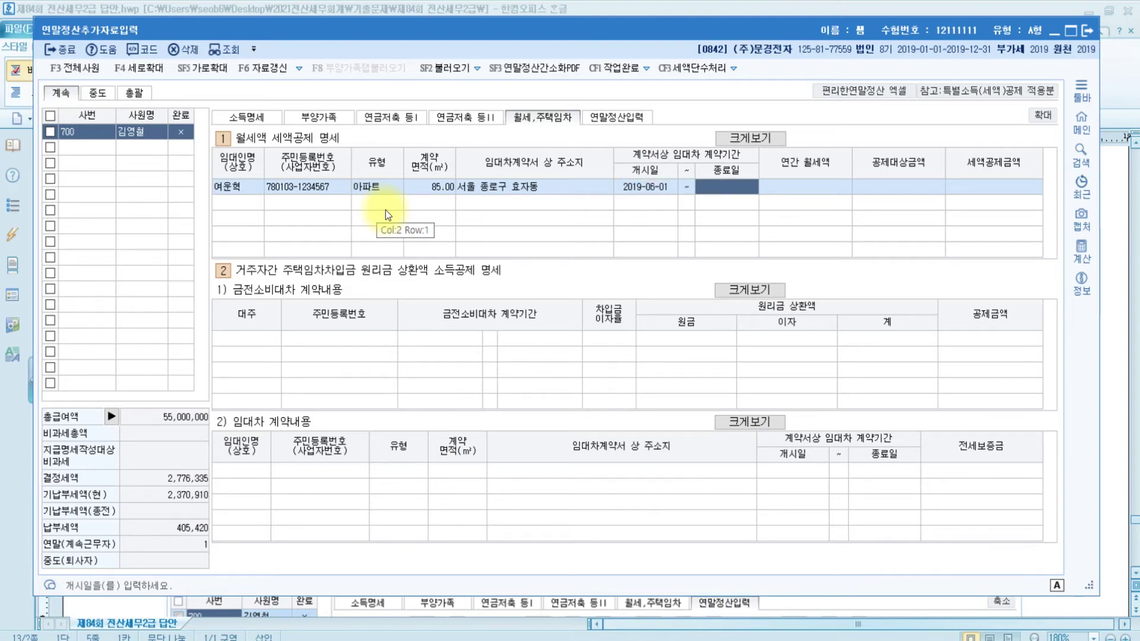
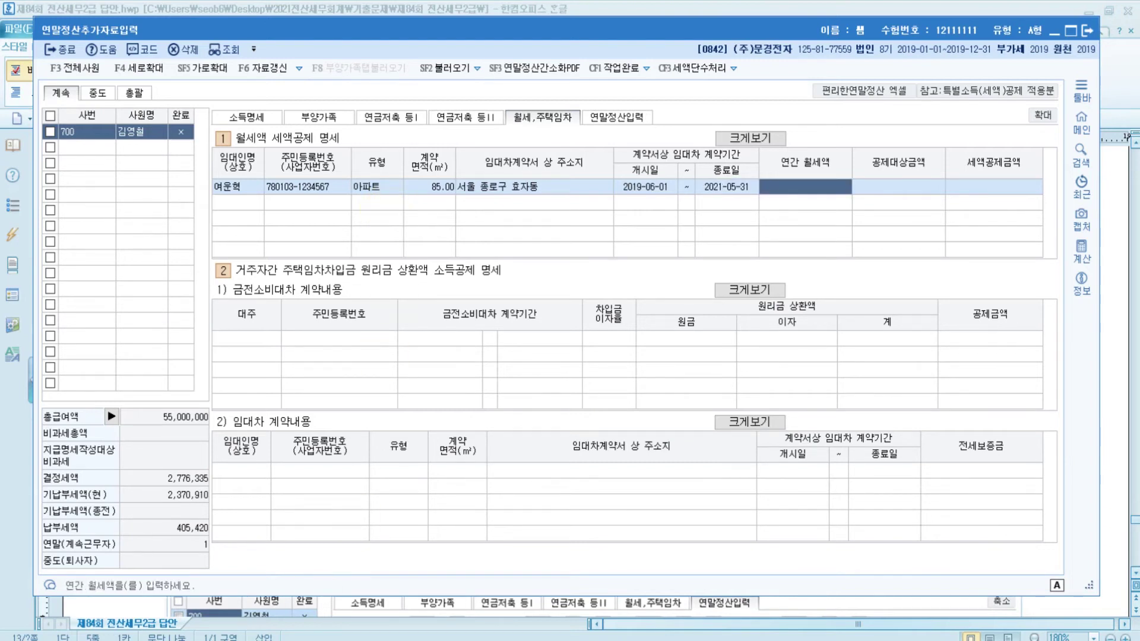
Check the rent in the problem document, then enter 4,200,000 as the annual rent in KcLep
click(489, 640)
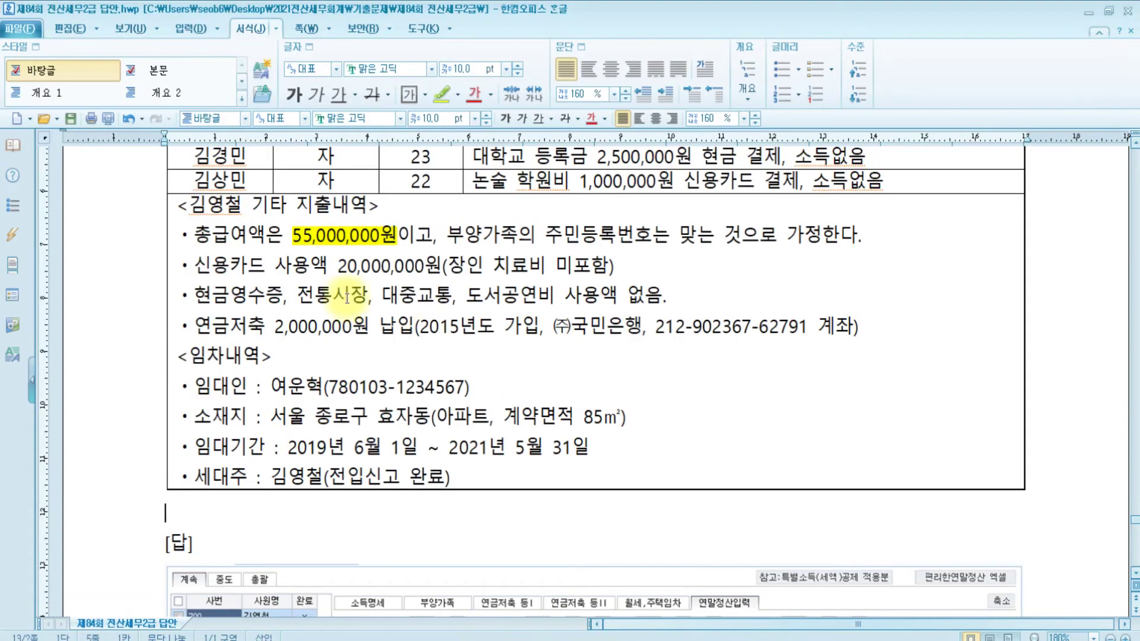
scroll(428, 261, up, 5)
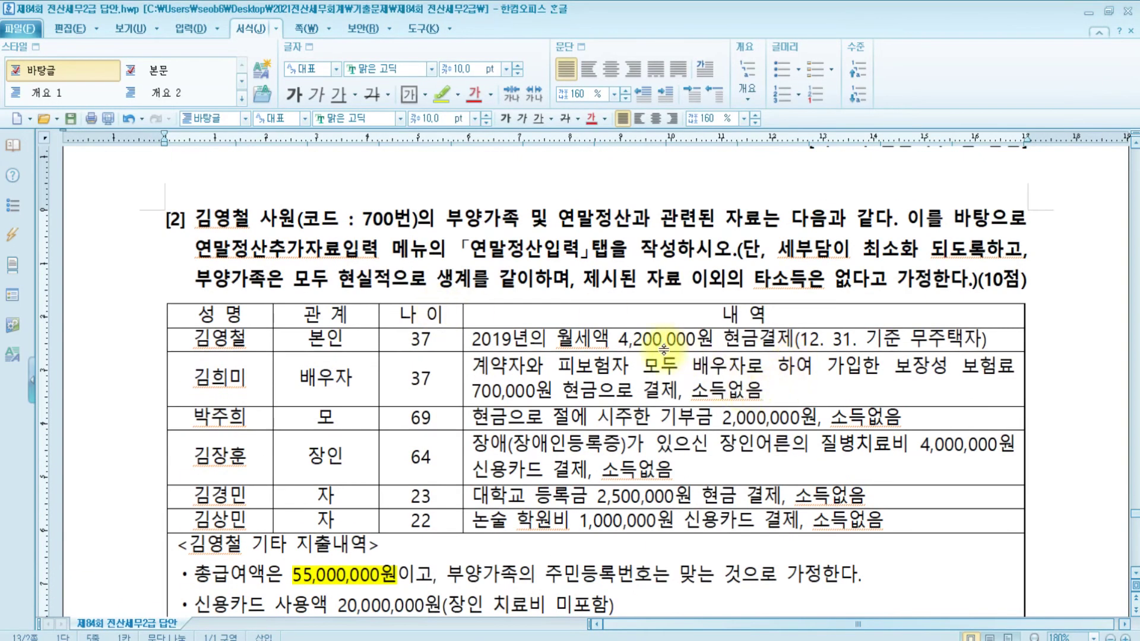
click(489, 640)
click(799, 189)
text(4,200,000)
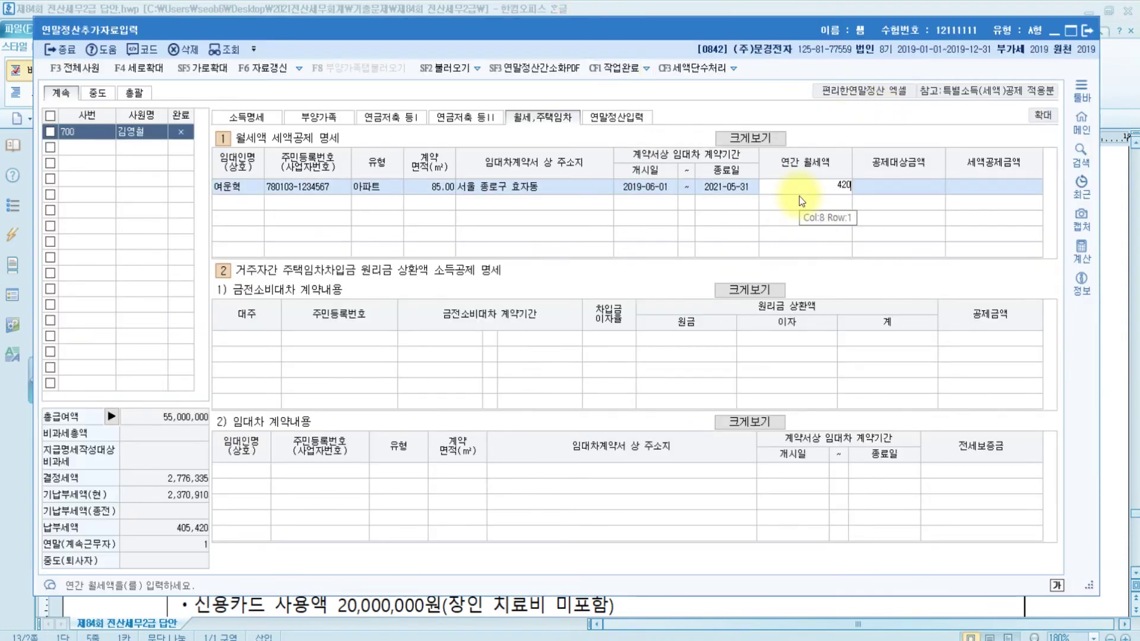
key(Return)
key(Return)
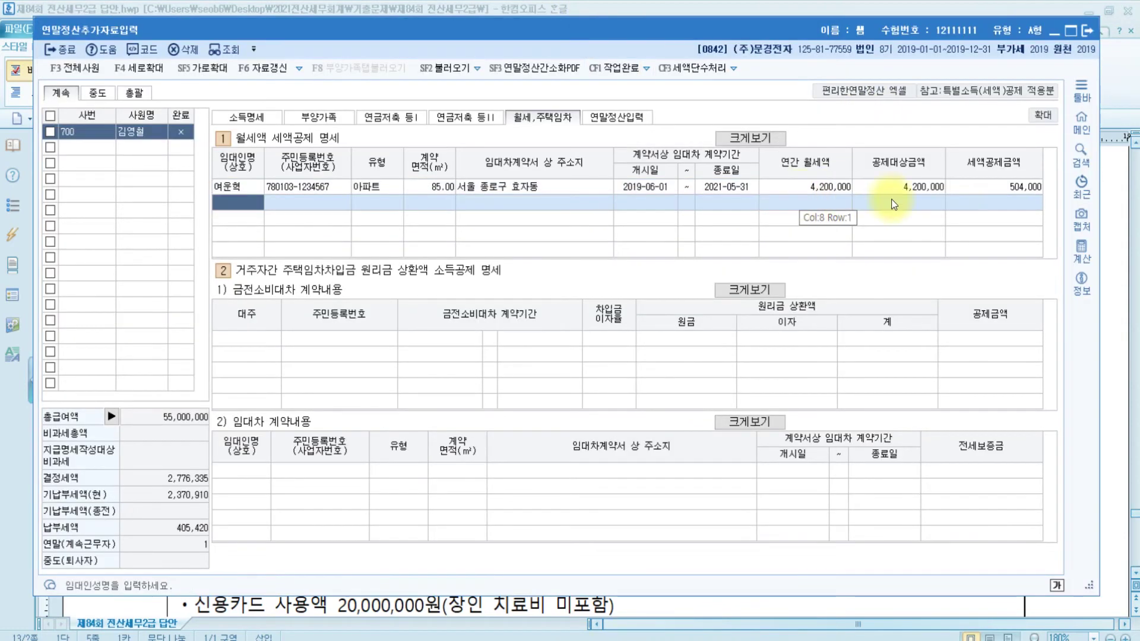
Bring the problem document back in front and review the dependents table
click(1120, 337)
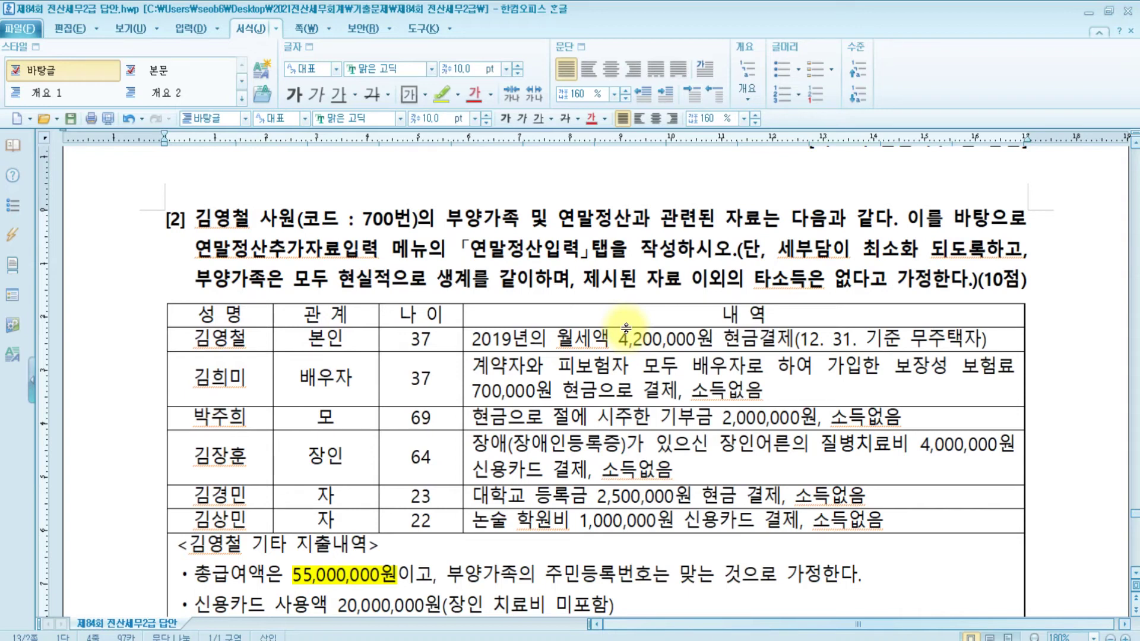
scroll(599, 353, down, 4)
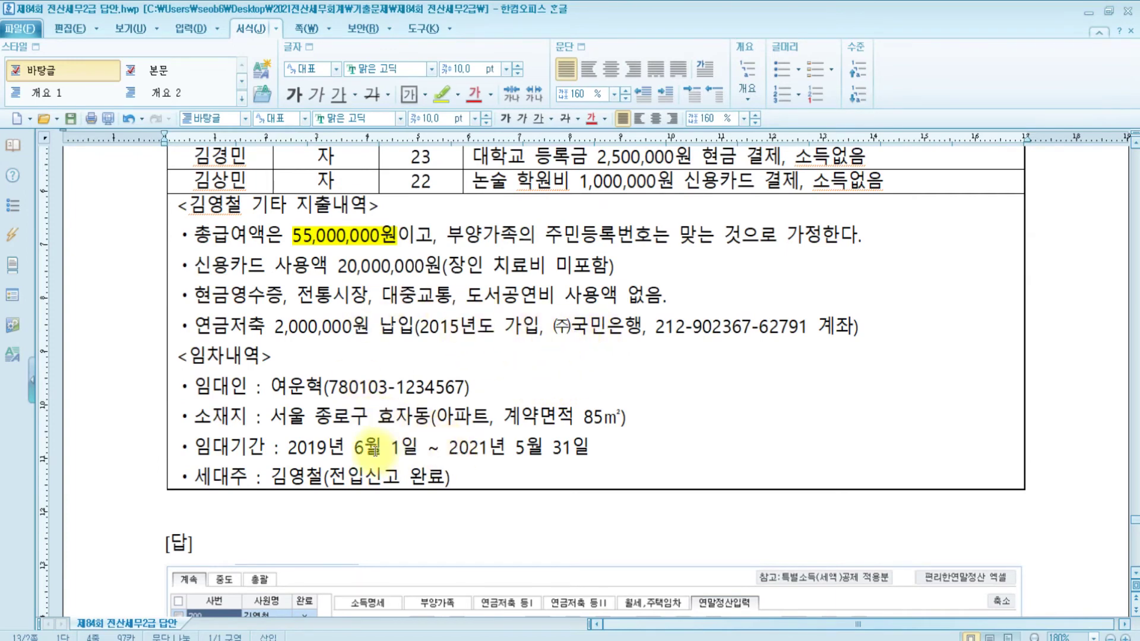
scroll(550, 449, up, 4)
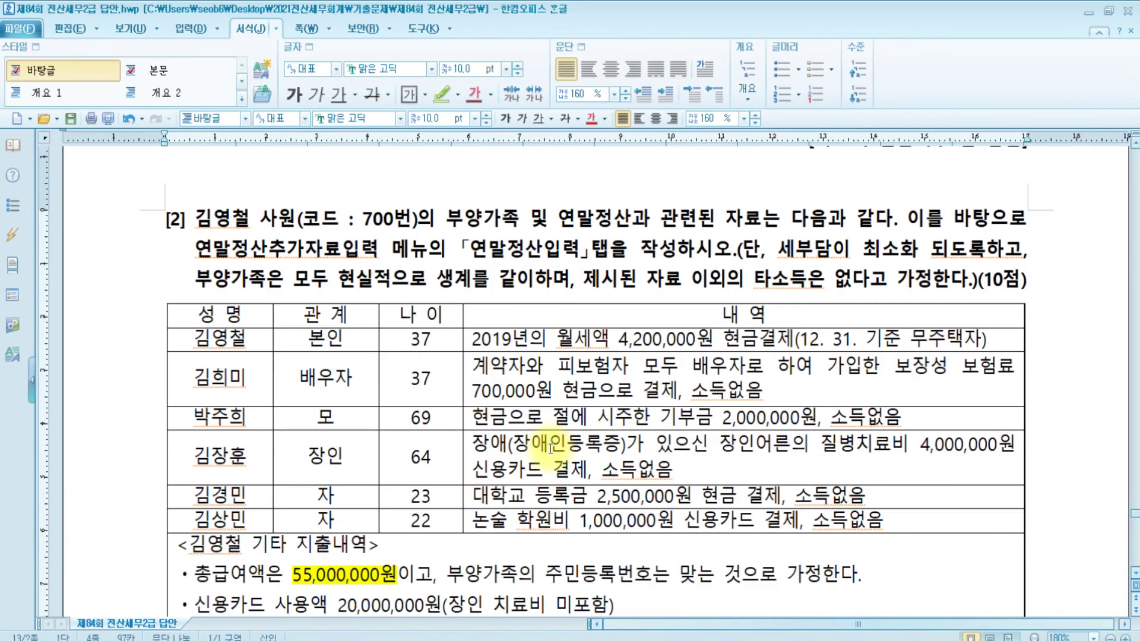
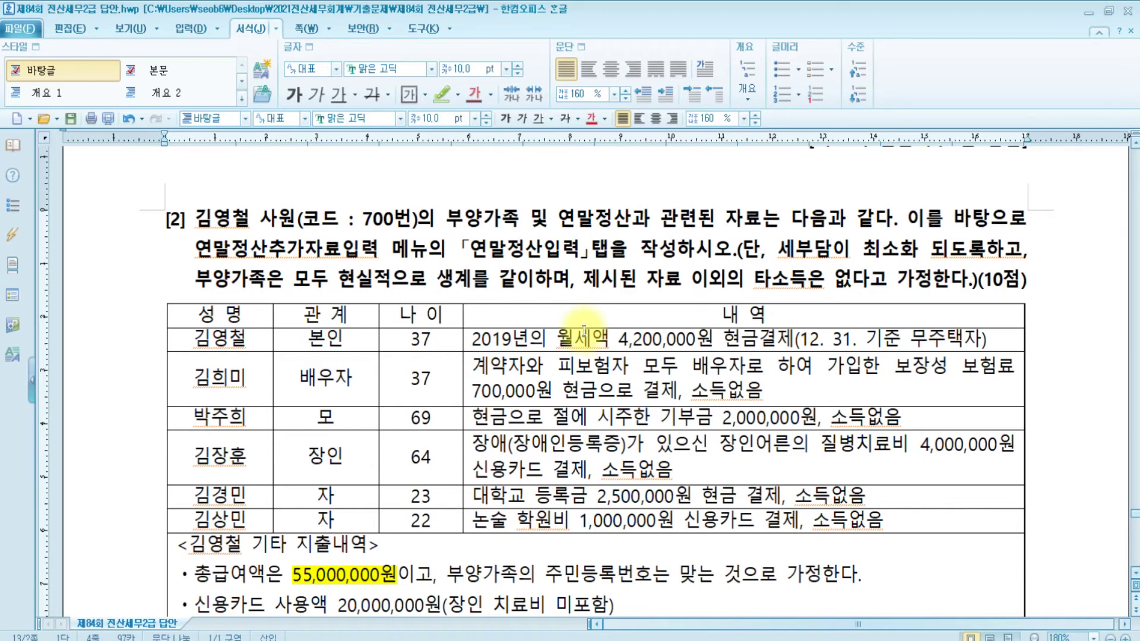
Check the total salary line and the 4,200,000 monthly rent in the question table
scroll(600, 416, down, 3)
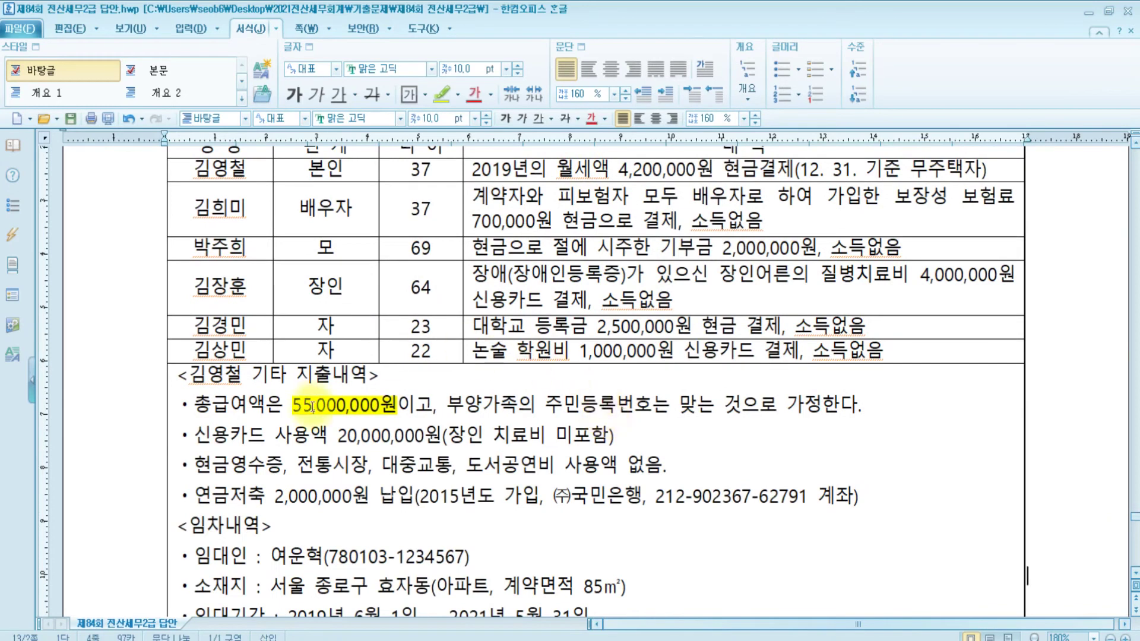
click(350, 409)
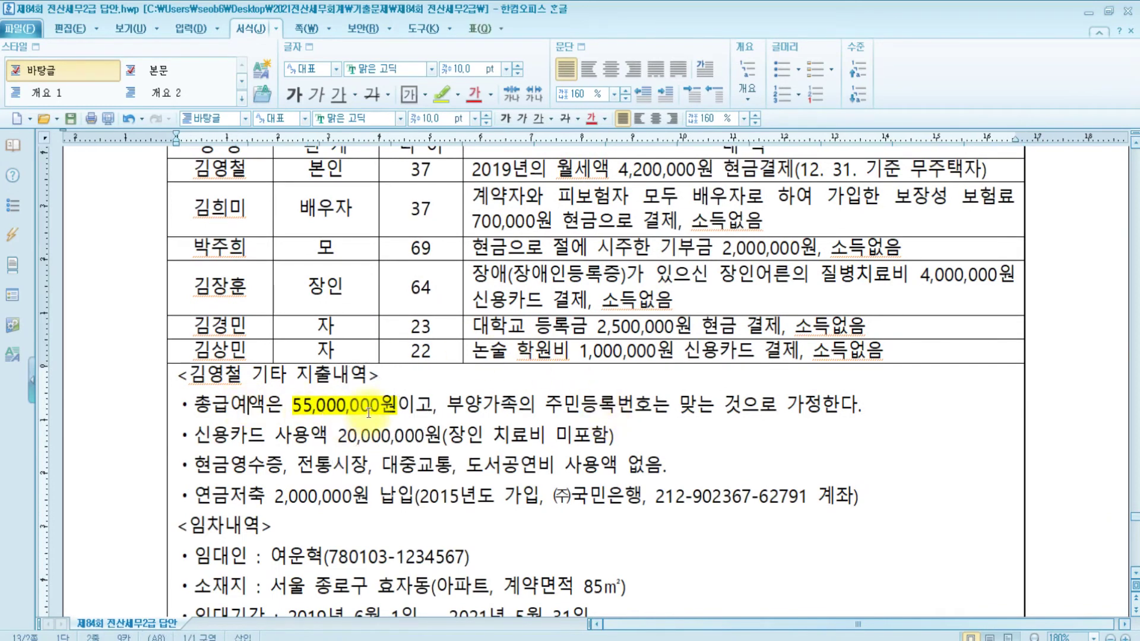
scroll(372, 411, up, 3)
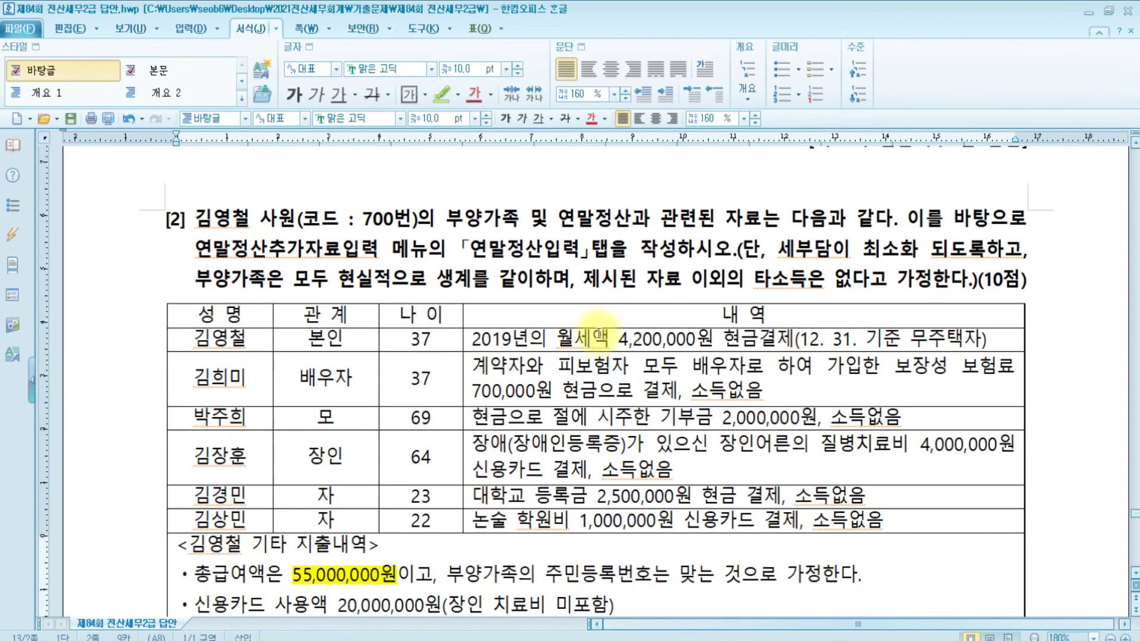
click(663, 340)
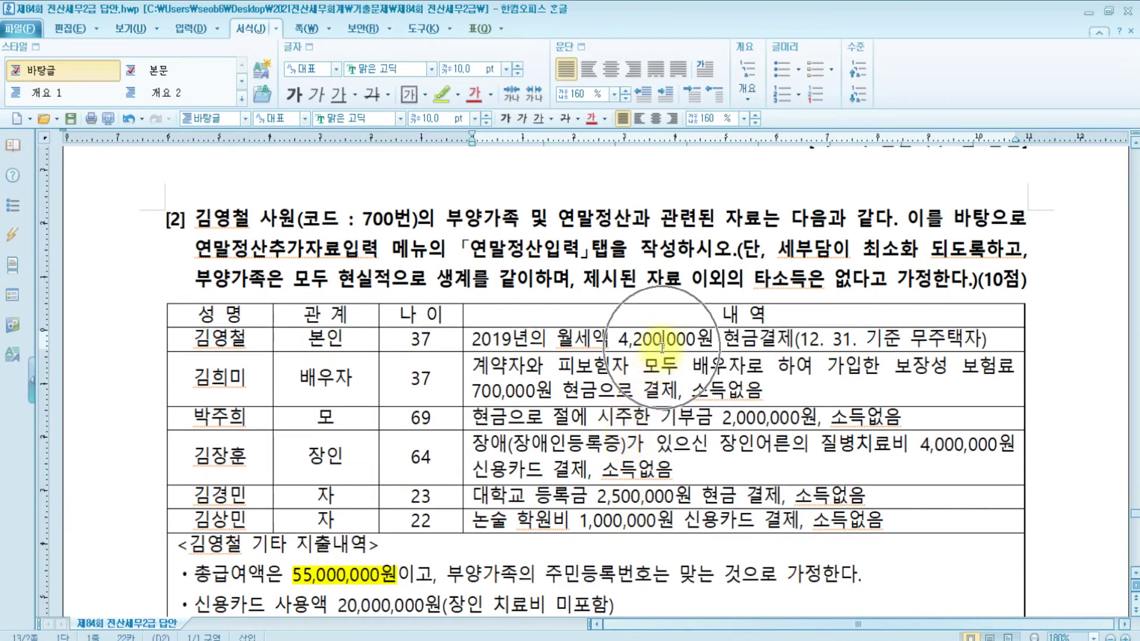
key(alt+Tab)
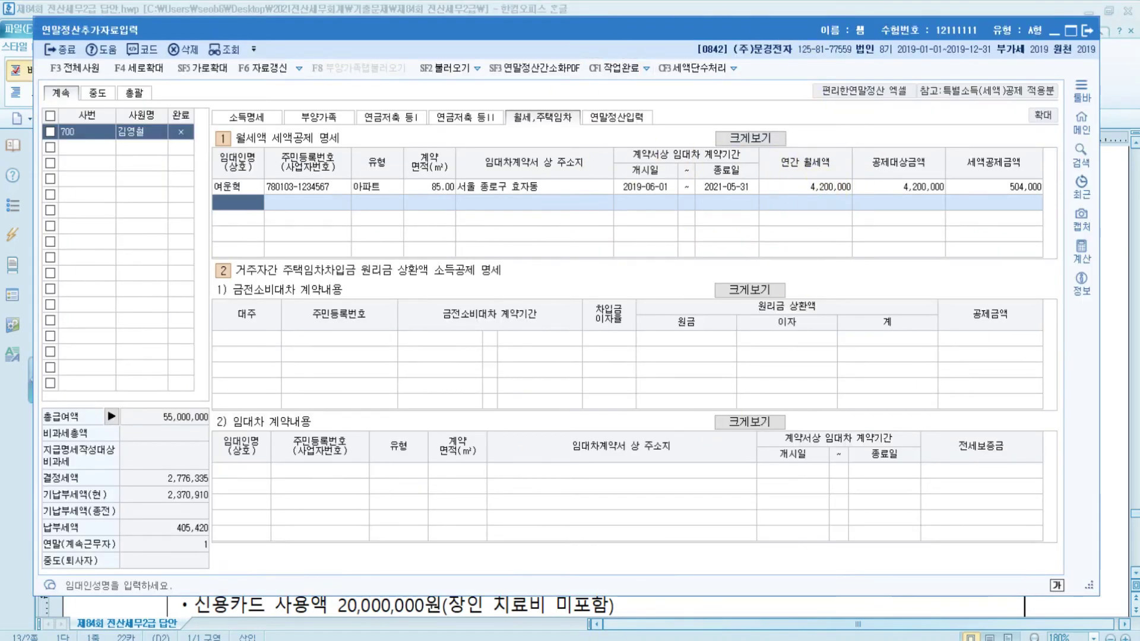
key(alt+Tab)
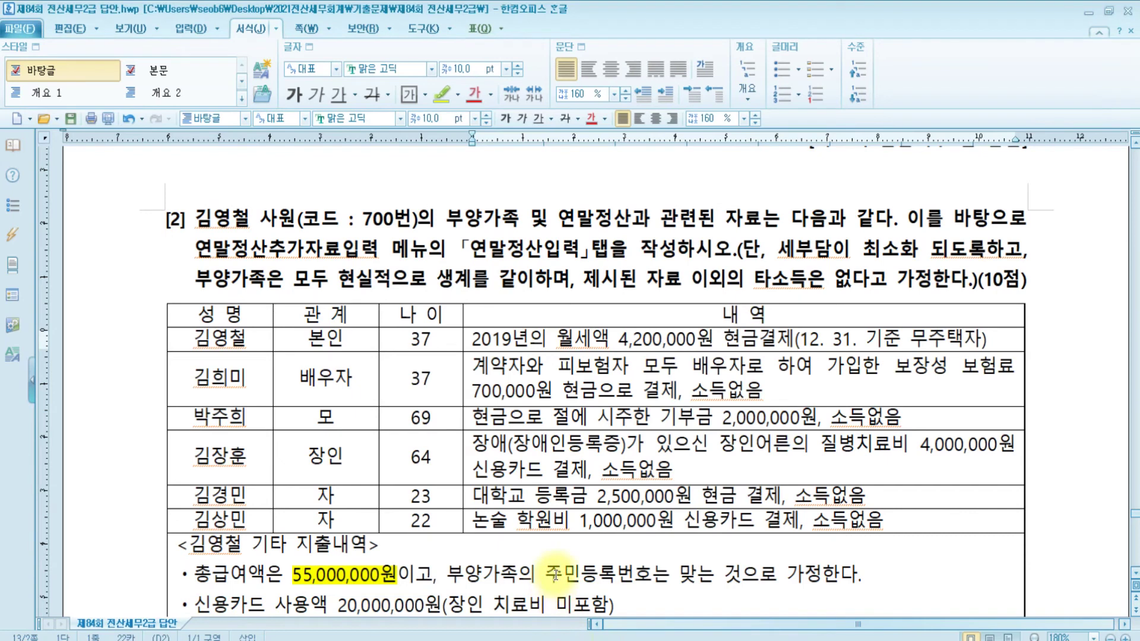
Review the salary line and the spouse's protection-type insurance entry, then return to KcLep
scroll(312, 569, down, 2)
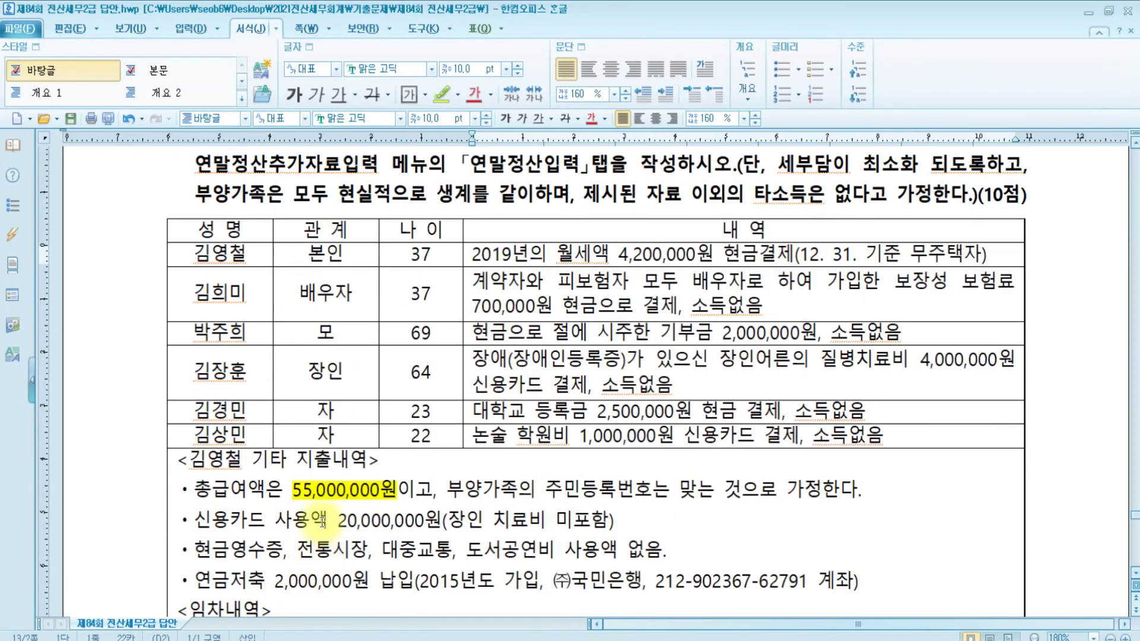
drag(193, 490, 396, 491)
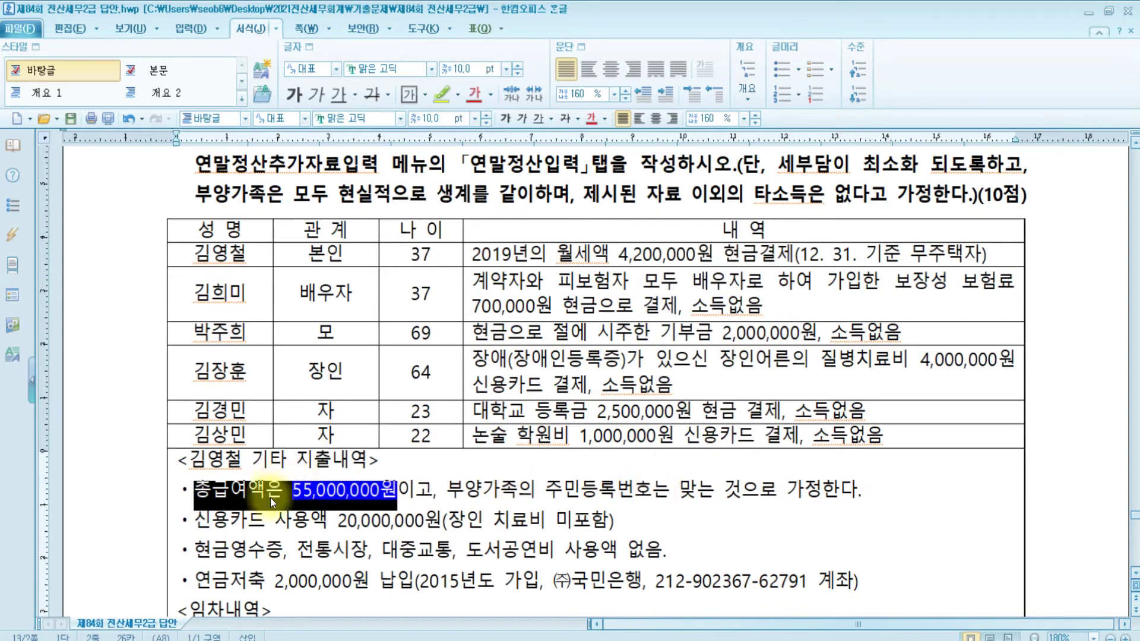
click(419, 490)
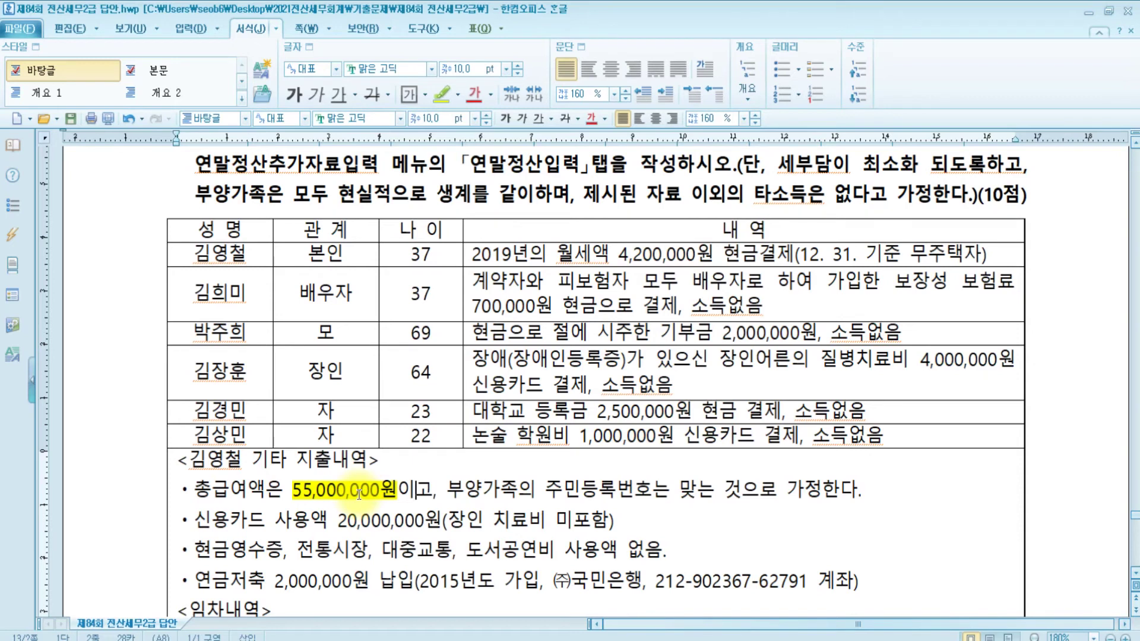
click(232, 295)
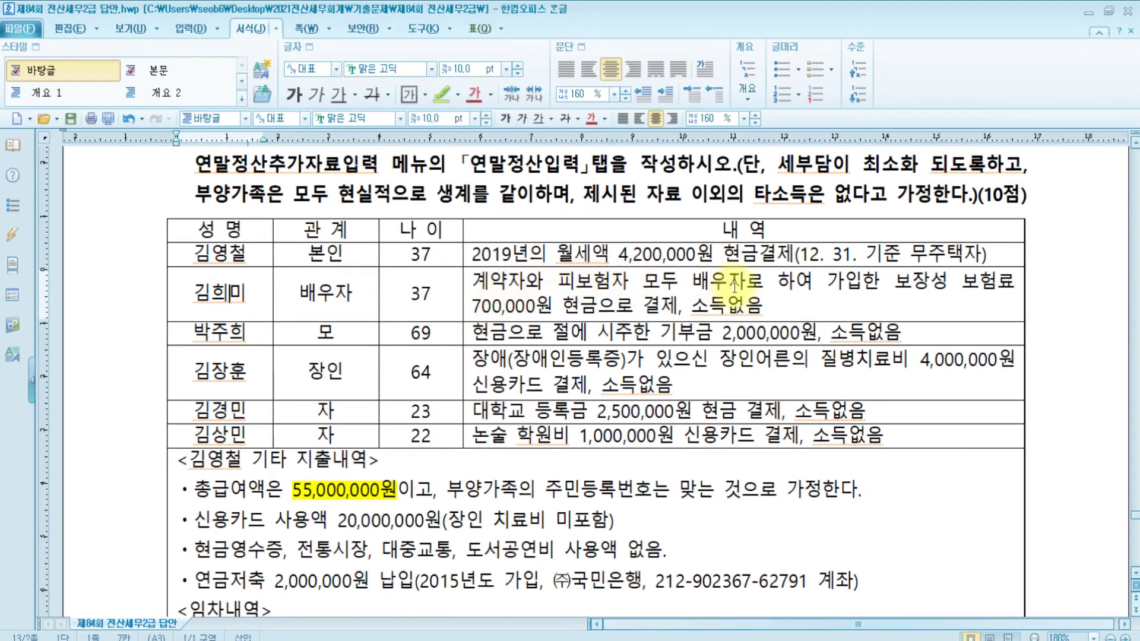
drag(913, 284, 1015, 285)
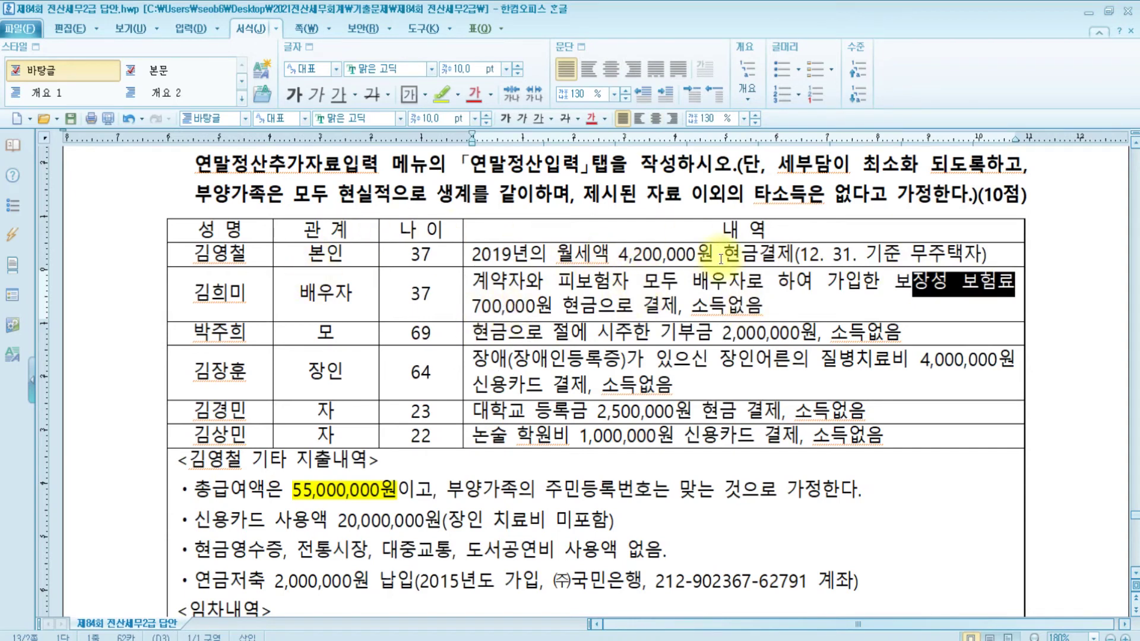
click(705, 304)
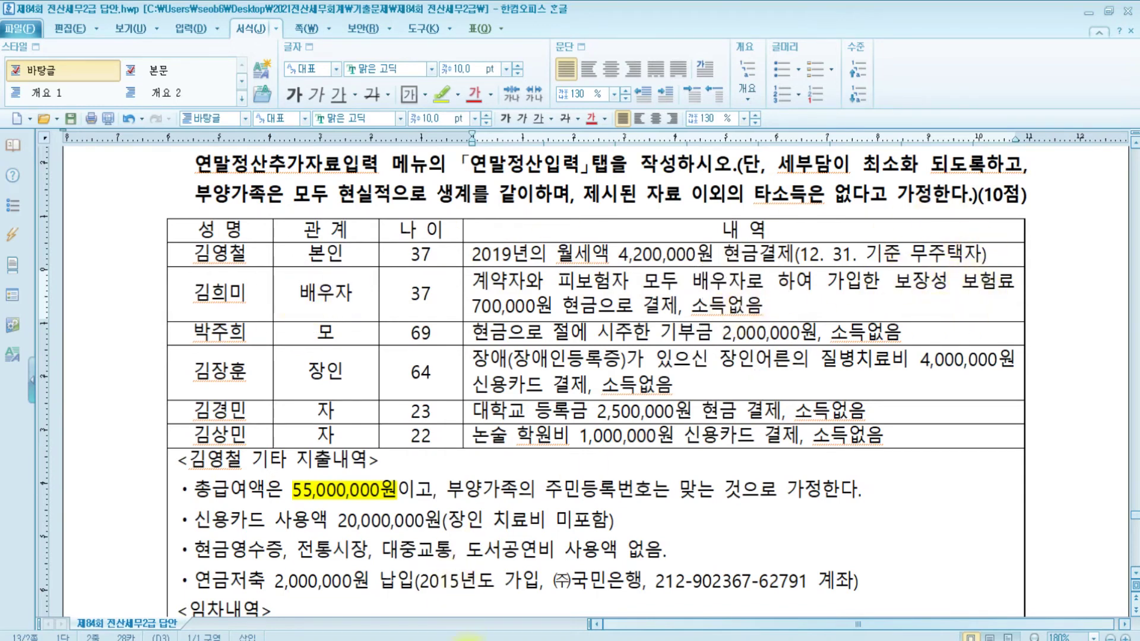
key(alt+Tab)
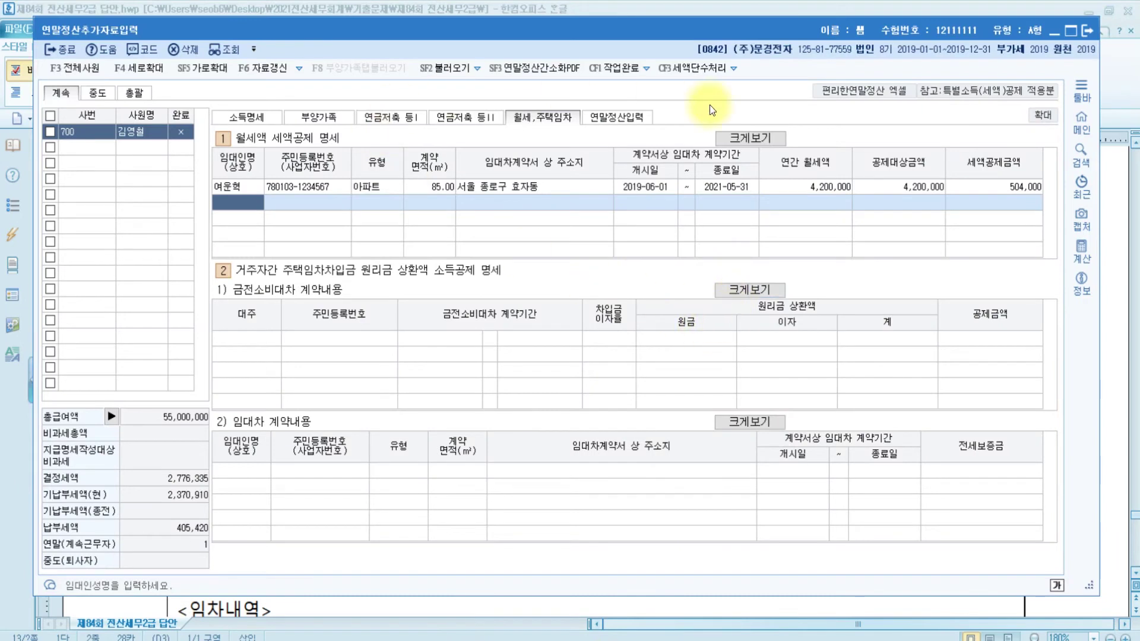
Enter 700,000 as general protection-type insurance premiums, yielding an 84,000 tax credit
click(616, 116)
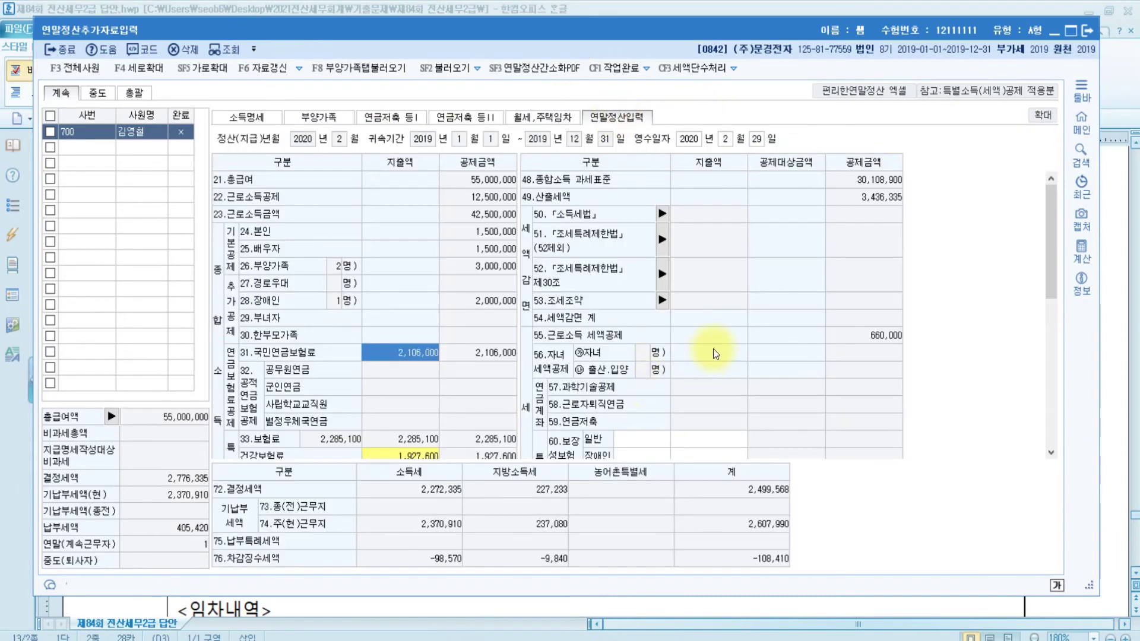
scroll(667, 415, down, 3)
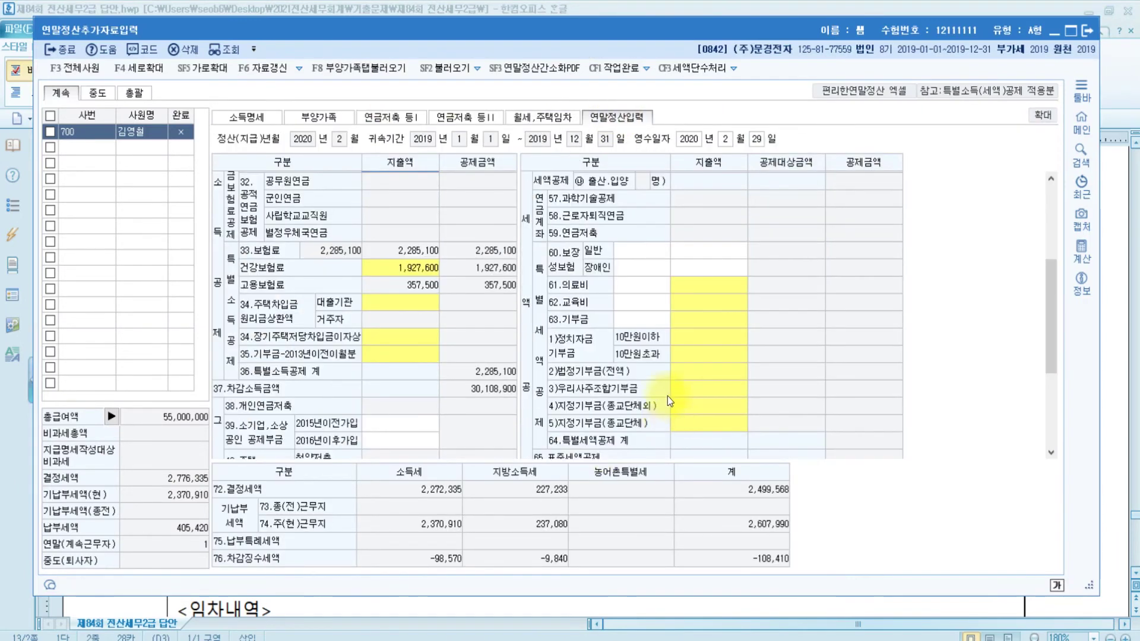
click(702, 253)
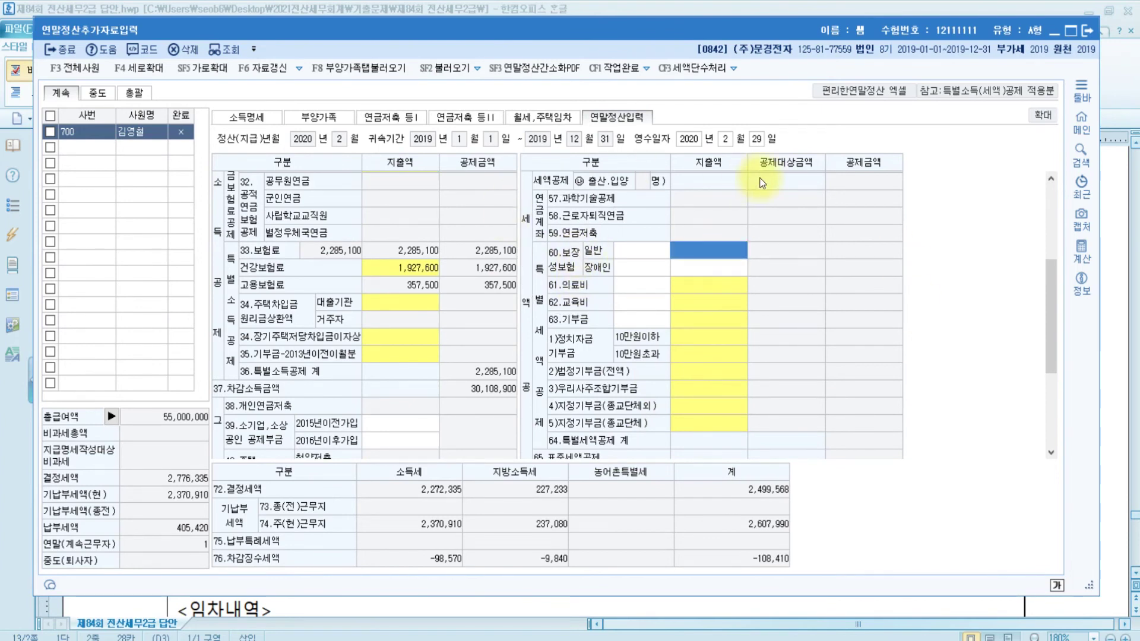
text(7000000)
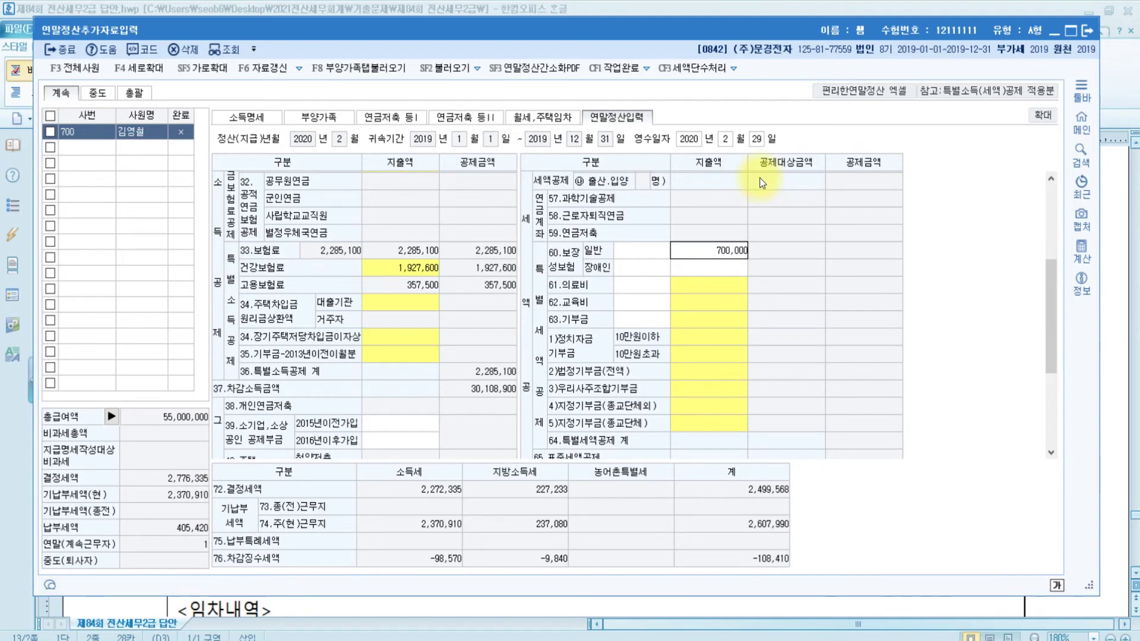
key(Return)
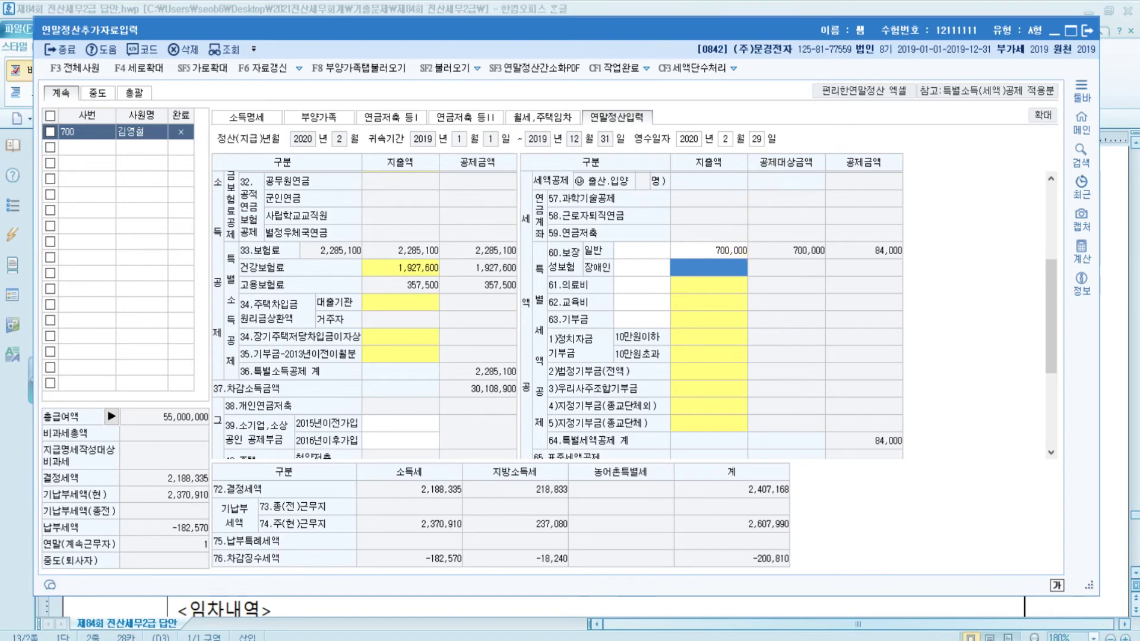
click(594, 635)
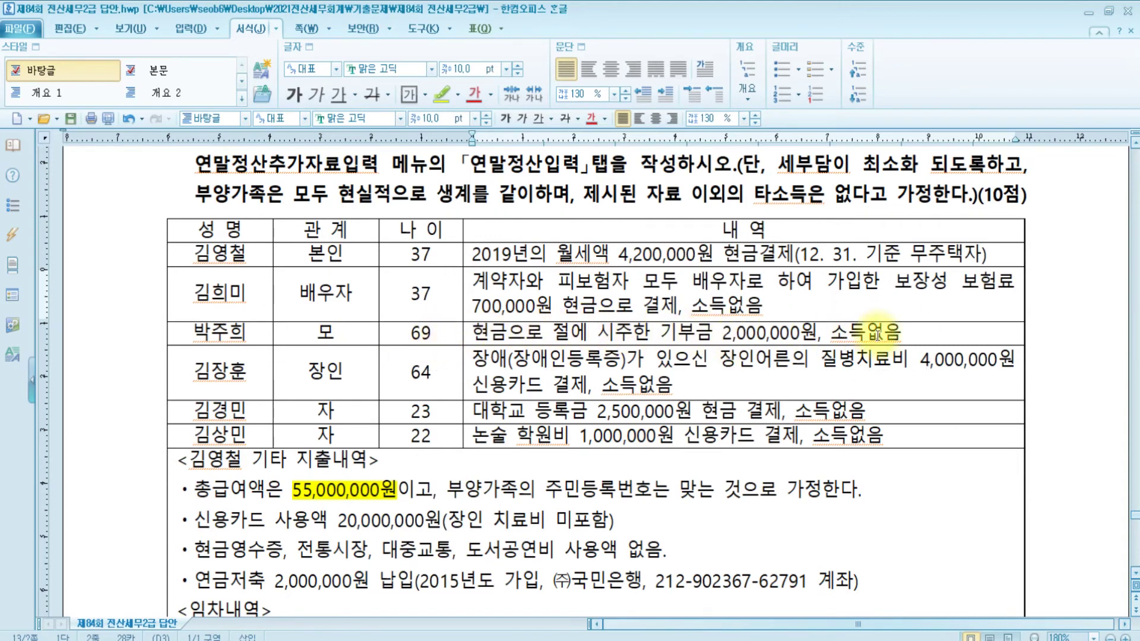
Record the mother's 2,000,000 current-year religious-organization donation in the donation breakdown, giving a 300,000 credit
click(662, 331)
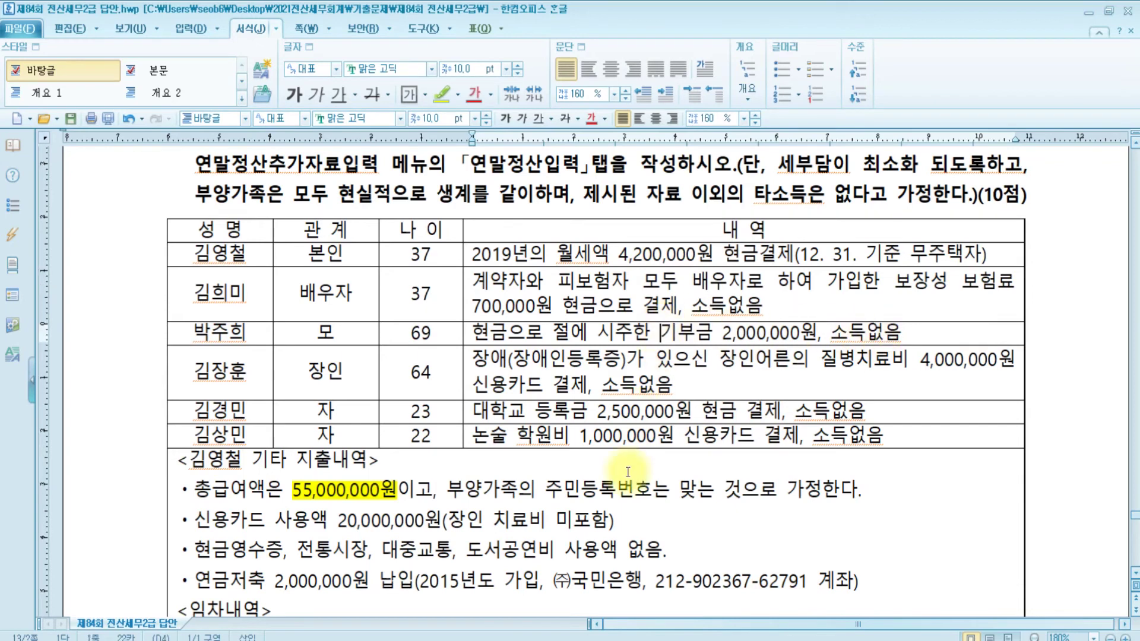
key(alt+Tab)
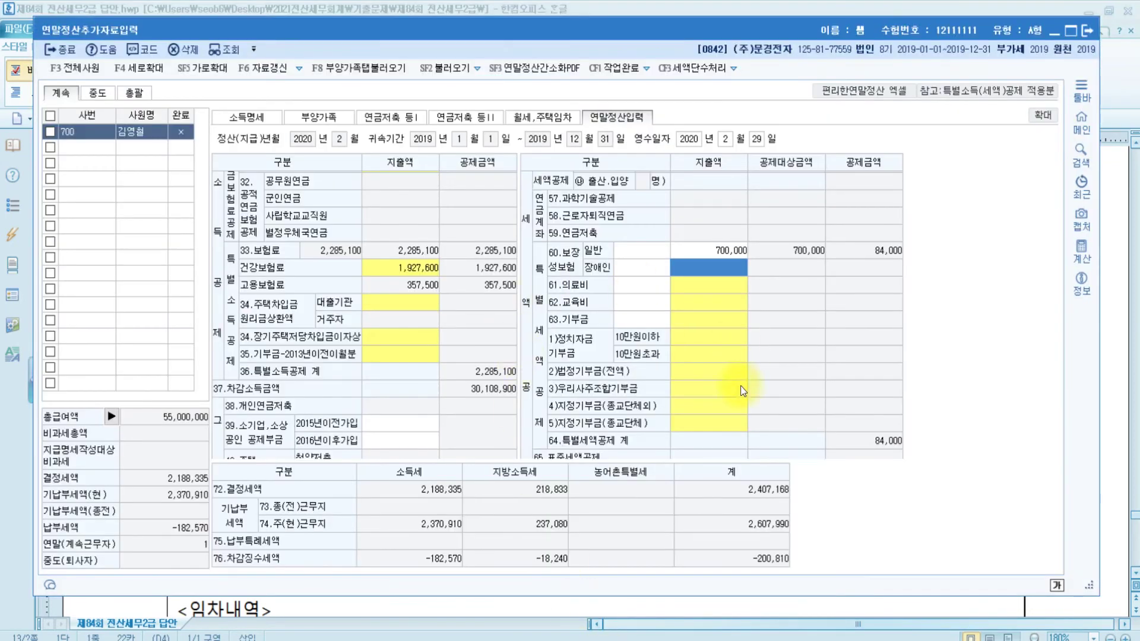
click(704, 424)
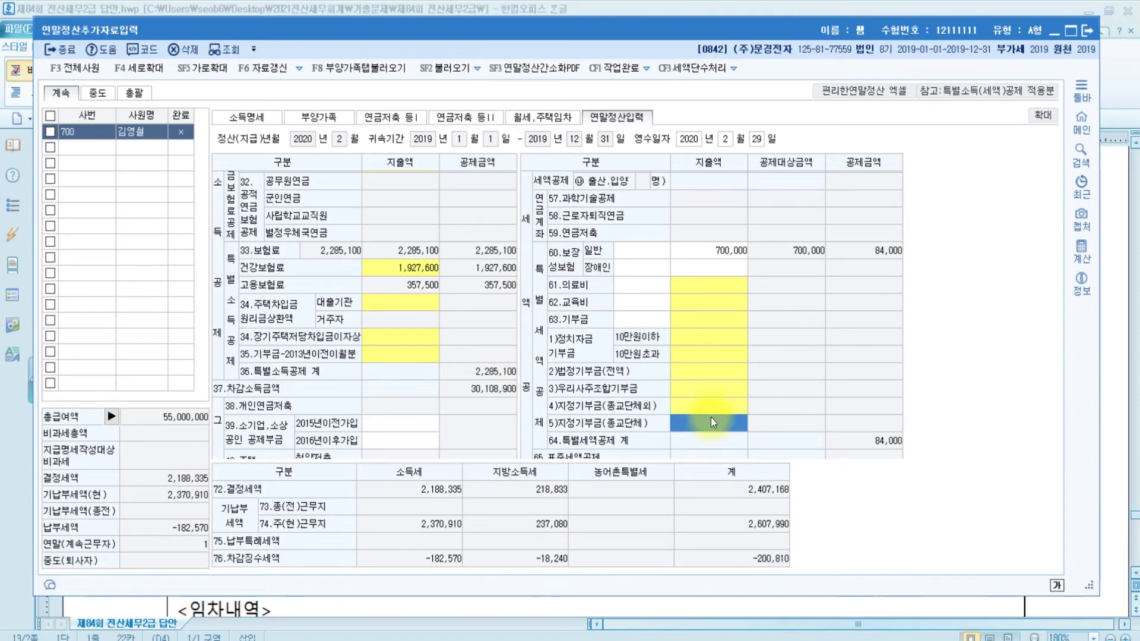
double_click(712, 419)
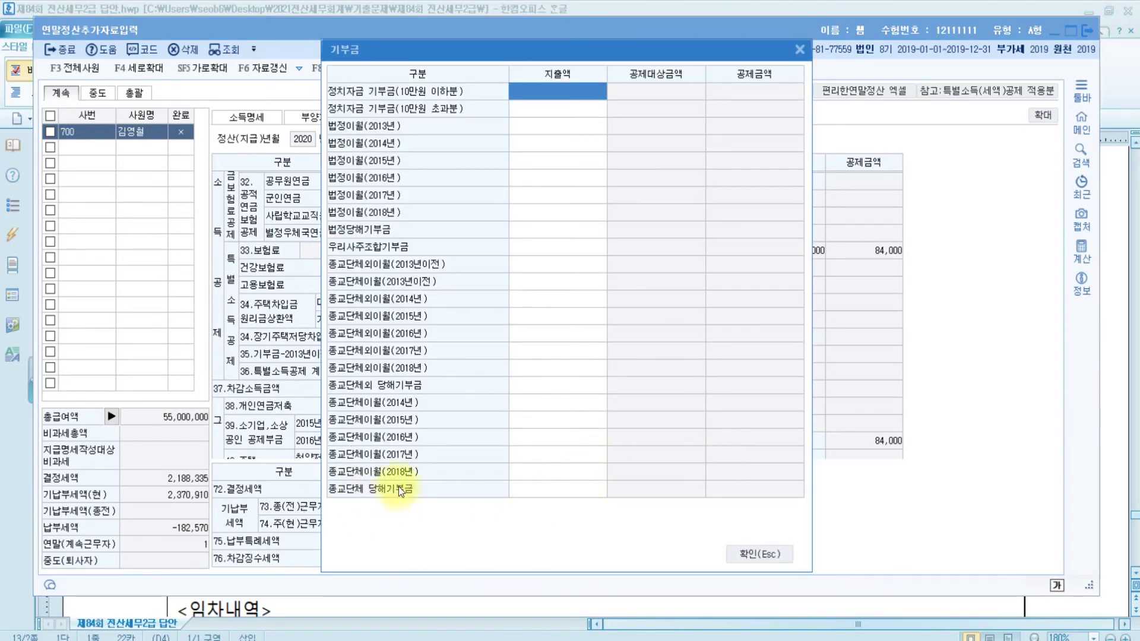
click(566, 487)
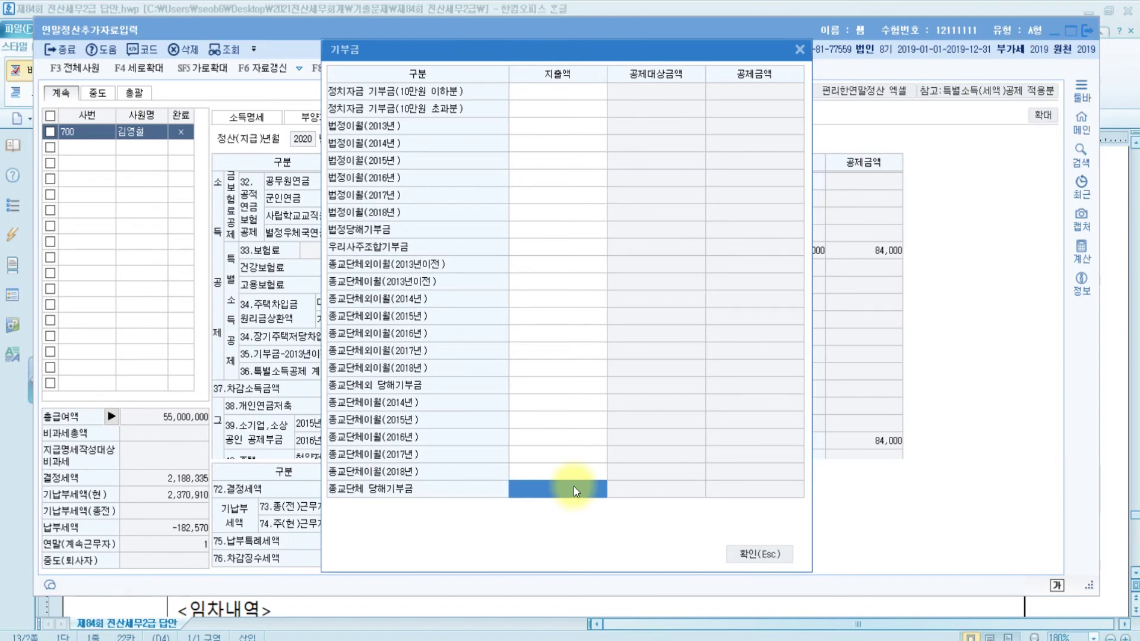
text(2,000,000)
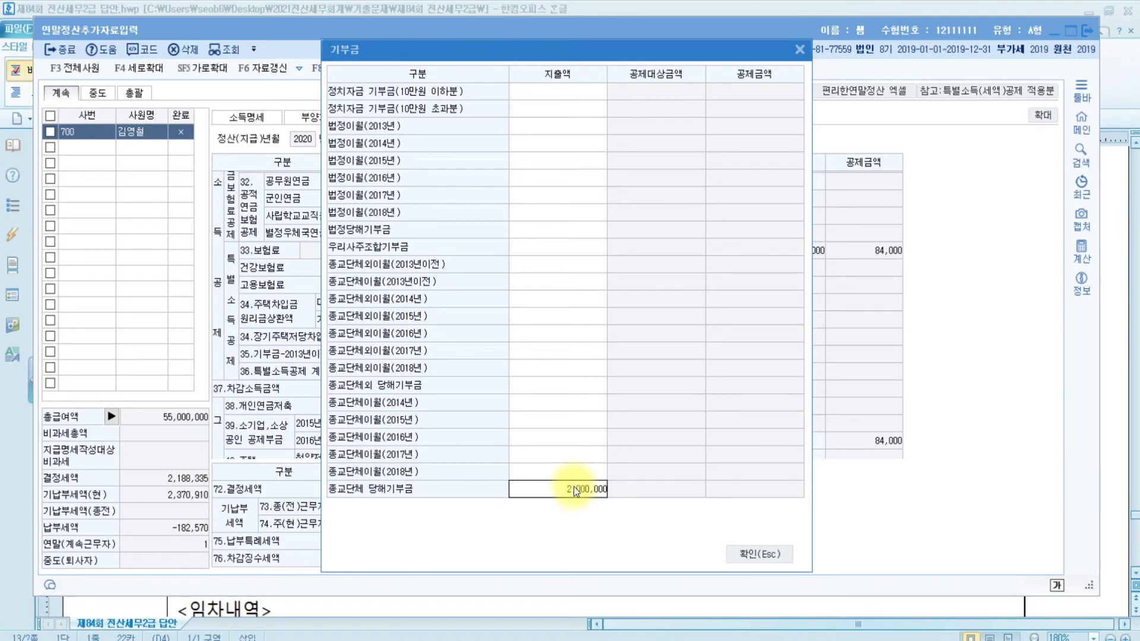
key(Return)
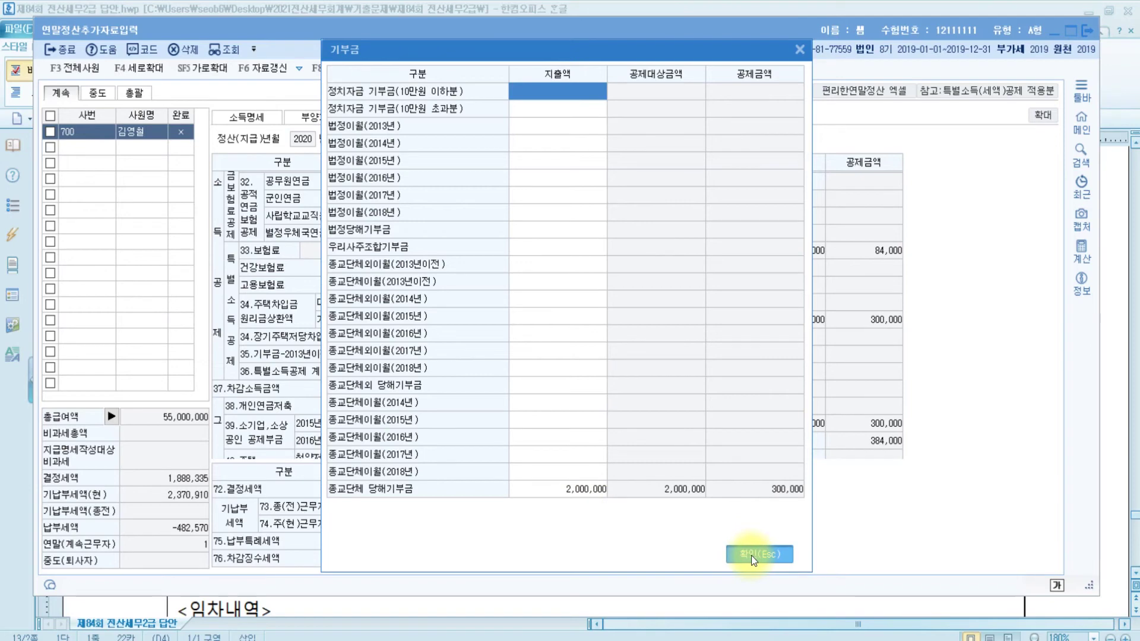
click(752, 555)
key(alt+Tab)
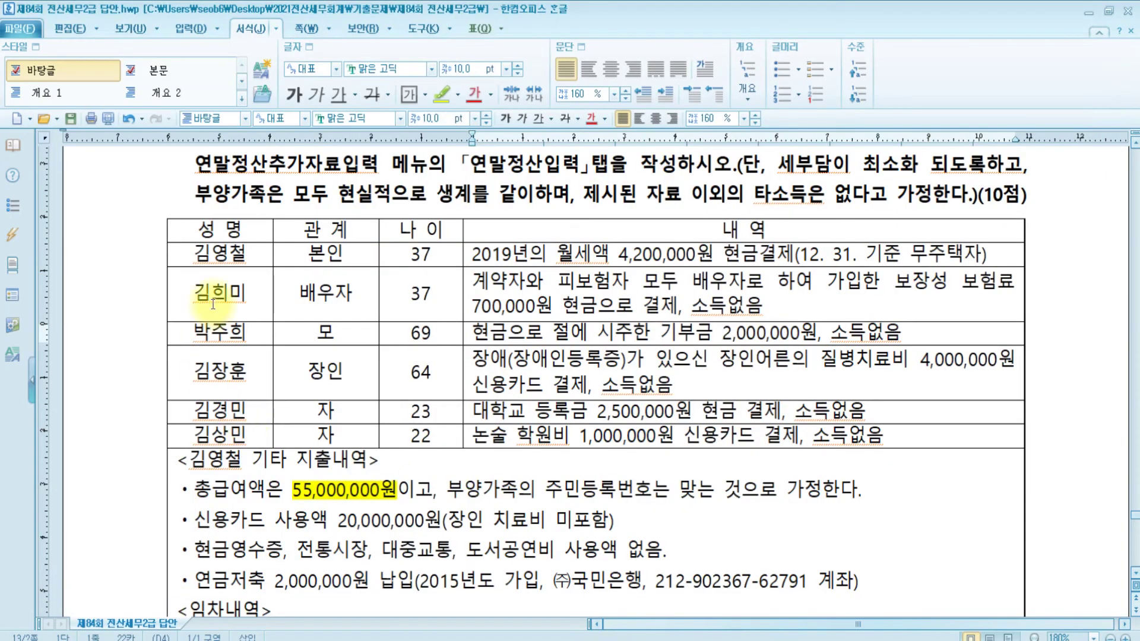
Note the disabled father-in-law's 4,000,000 credit-card medical expense in the question sheet
click(326, 371)
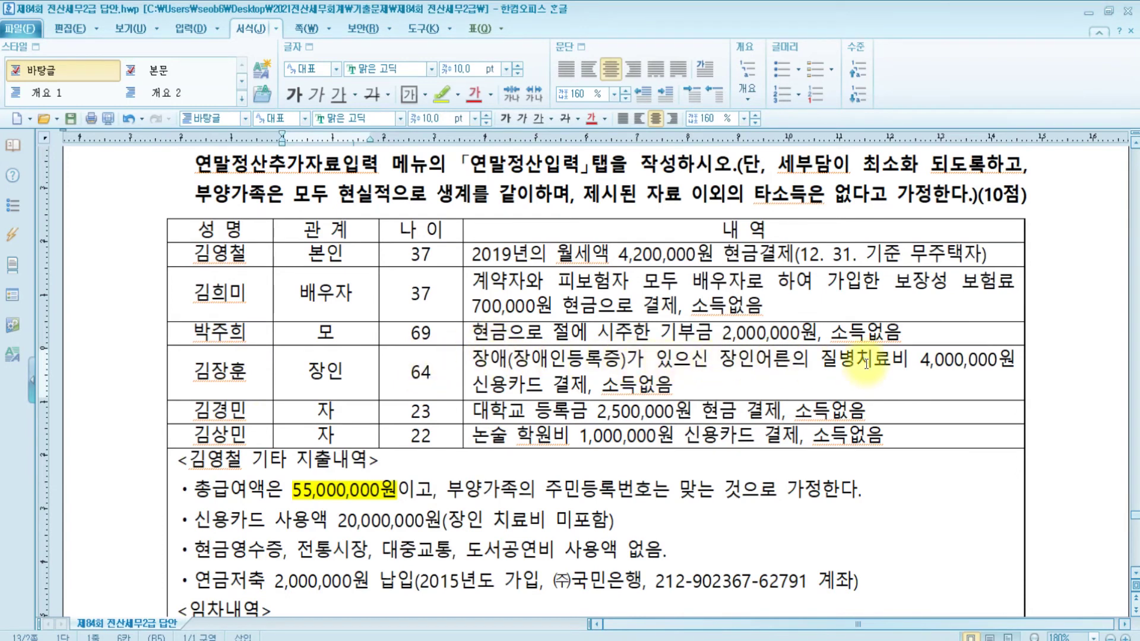
click(926, 359)
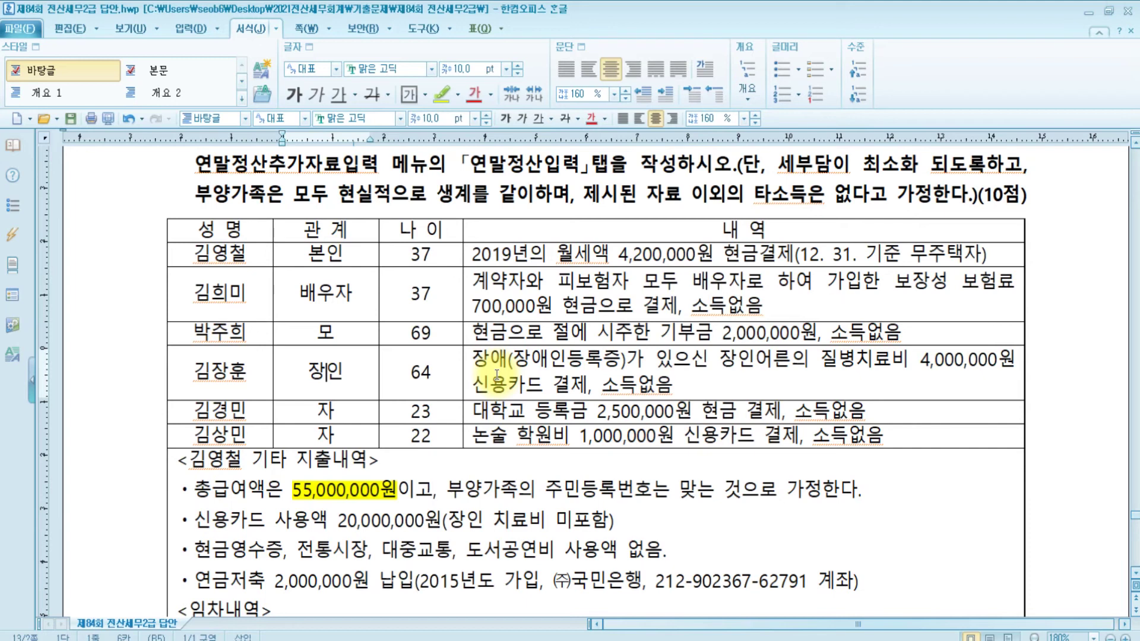
click(877, 371)
key(alt+Tab)
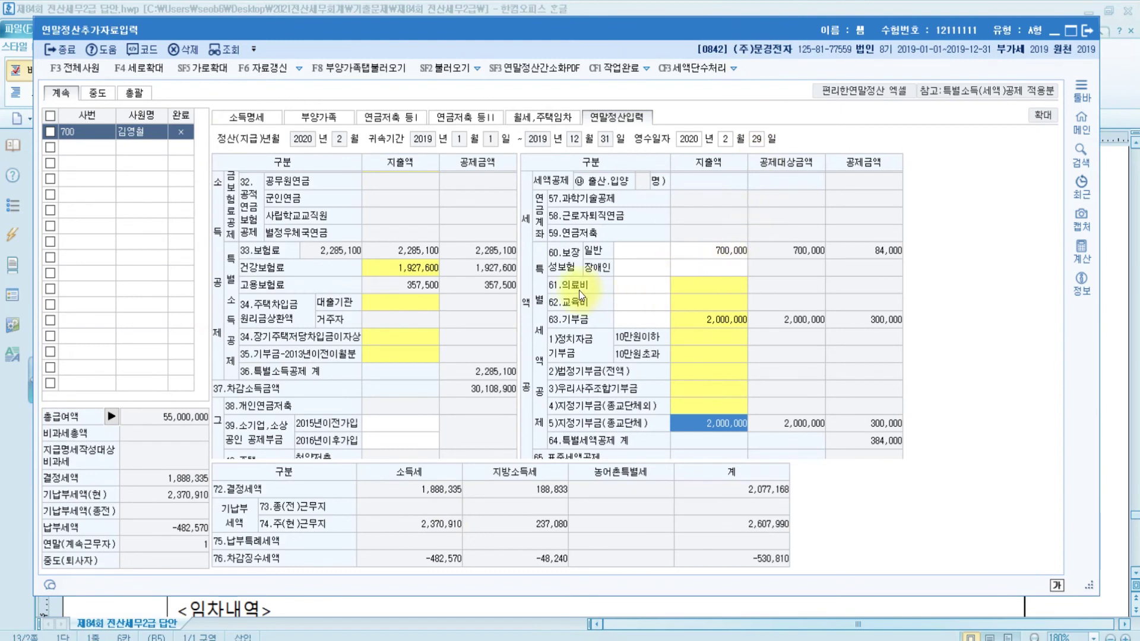
Enter 4,000,000 in the 65-and-over/disabled medical expense row, giving a 352,500 credit
click(707, 293)
double_click(706, 289)
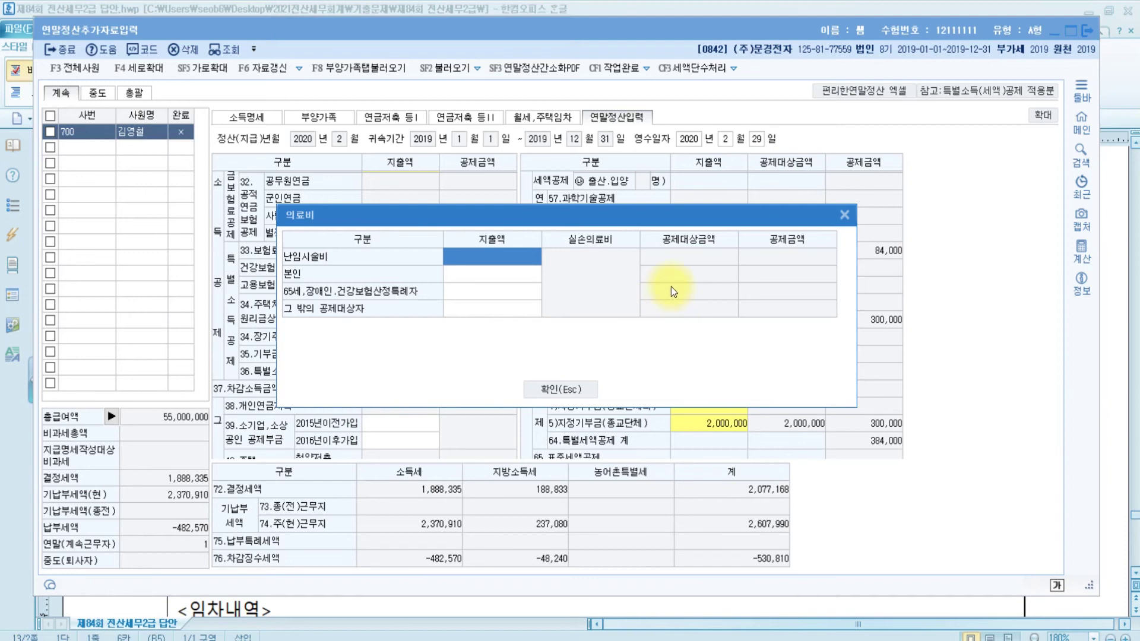
click(476, 292)
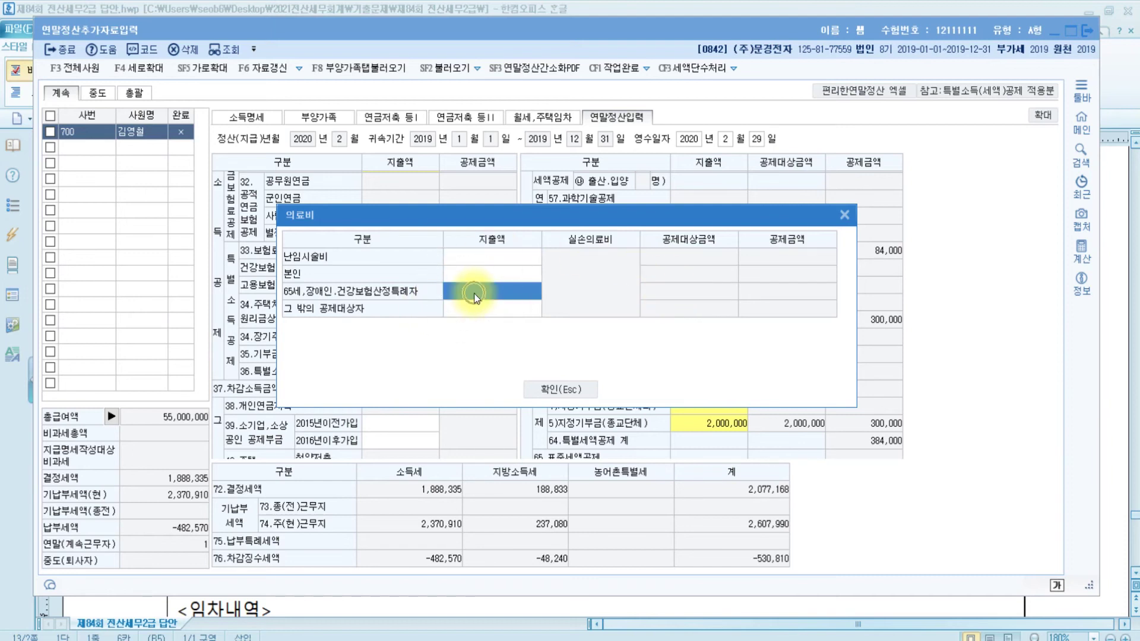
text(4000000)
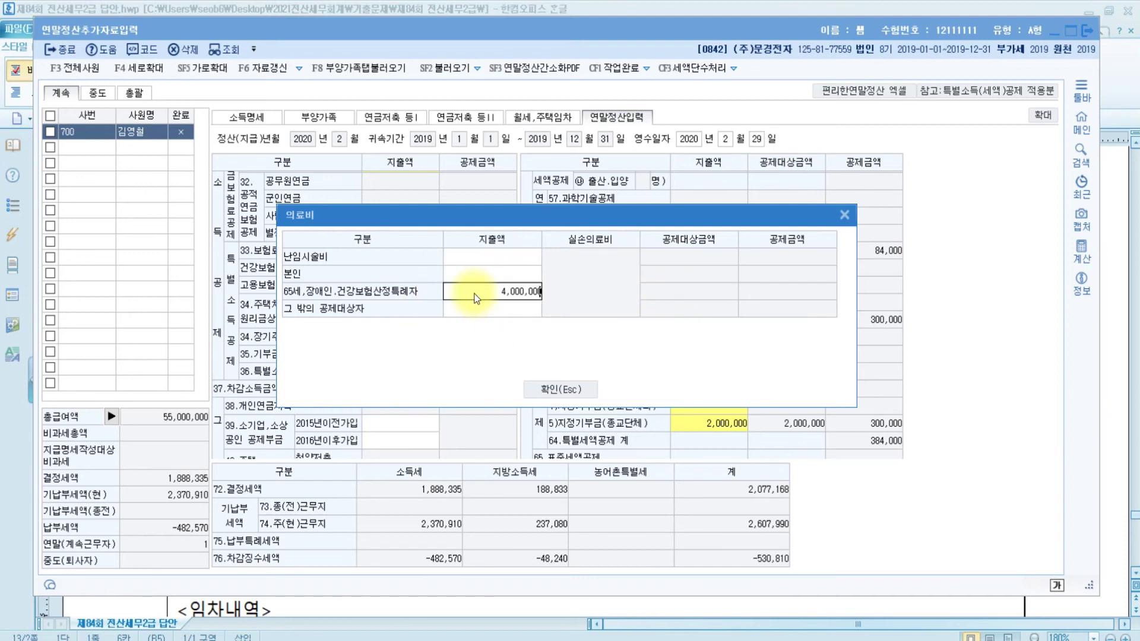
key(Return)
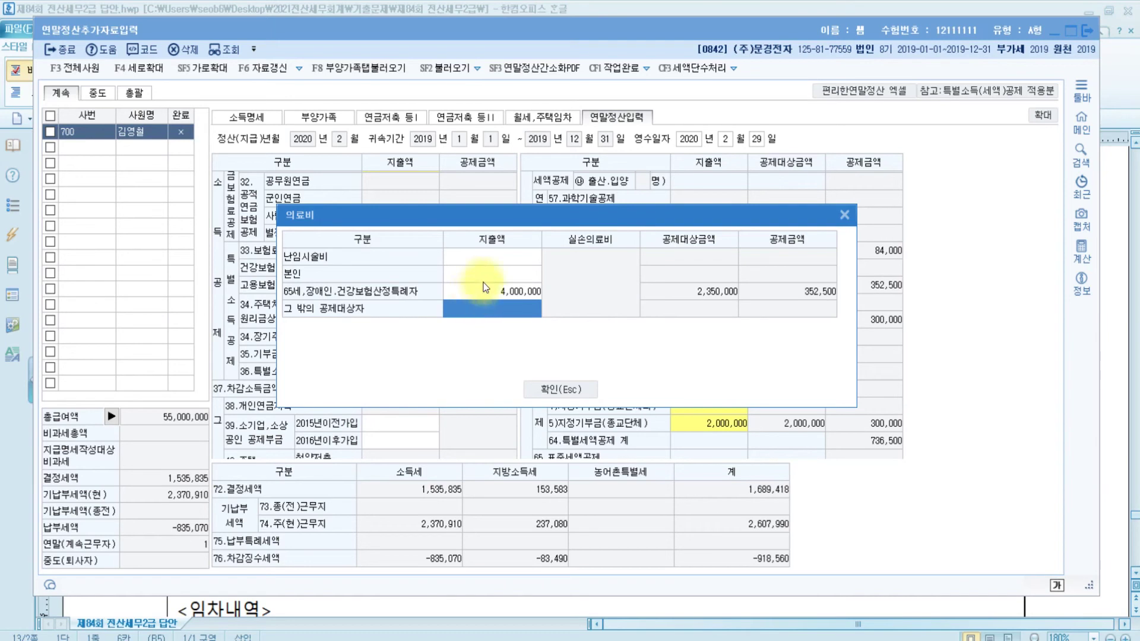
click(561, 390)
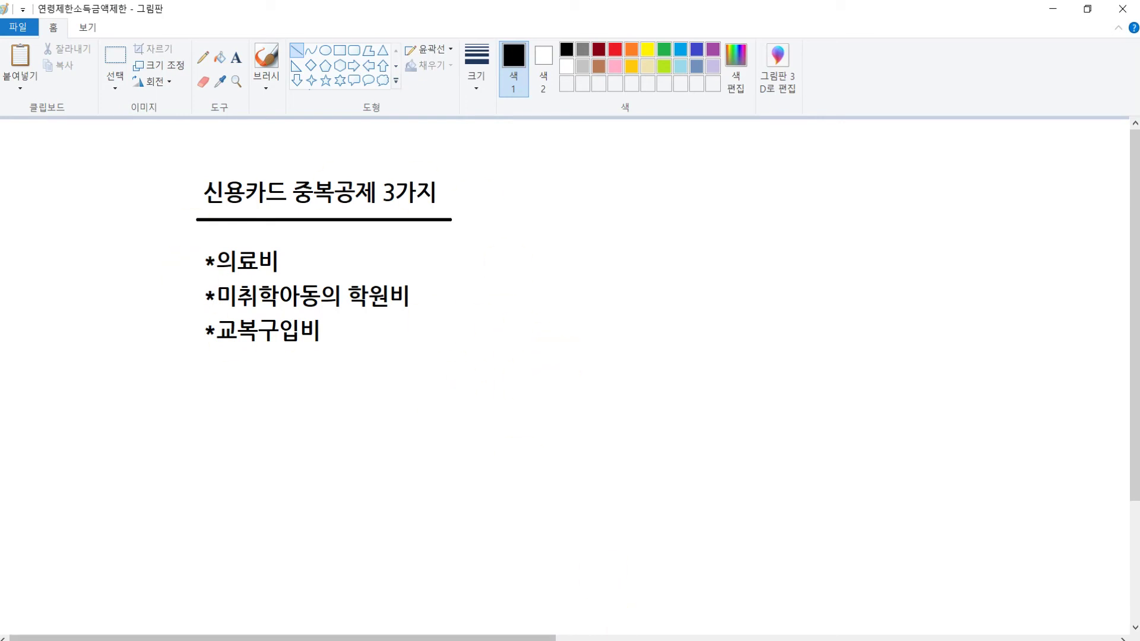
Enter 4,000,000 of credit card usage in the credit card deduction breakdown
key(alt+Tab)
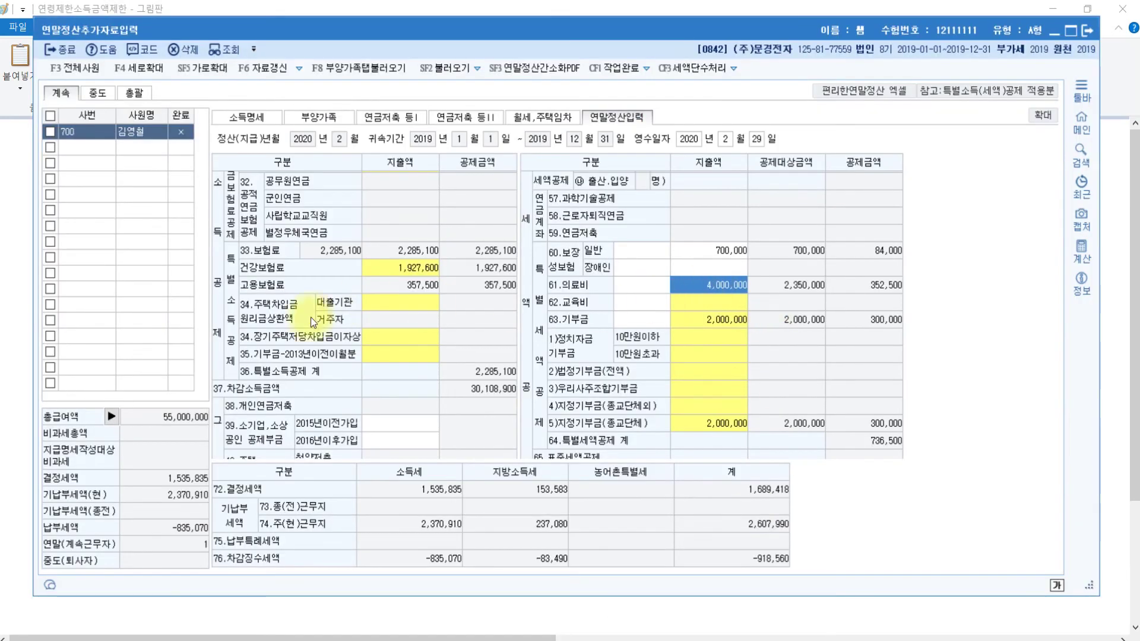
scroll(365, 412, down, 3)
click(398, 347)
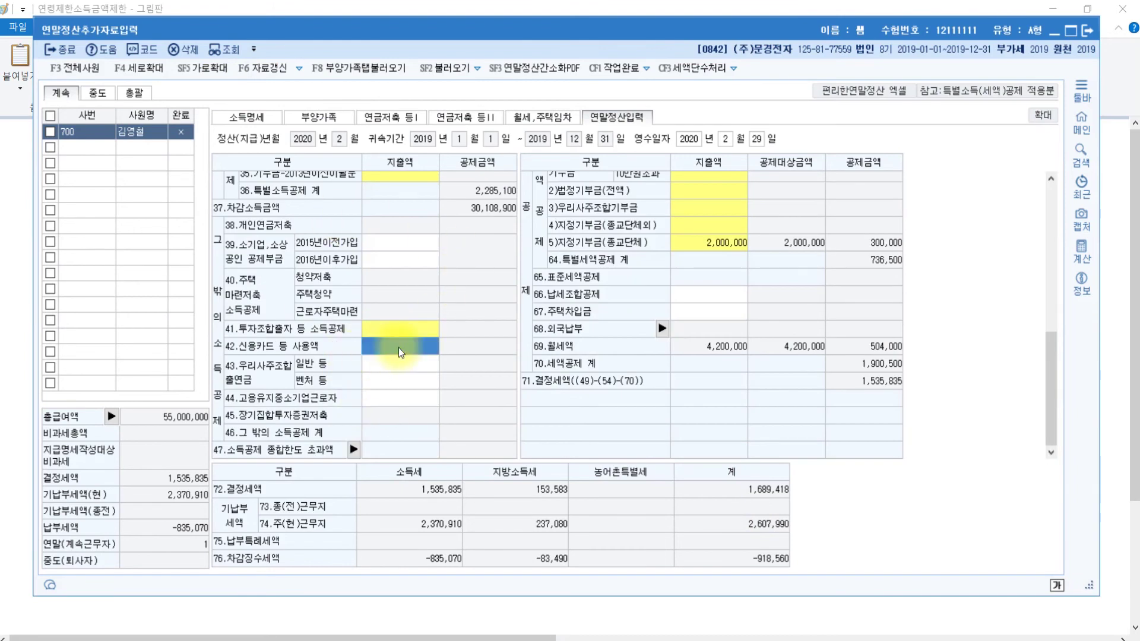
double_click(399, 346)
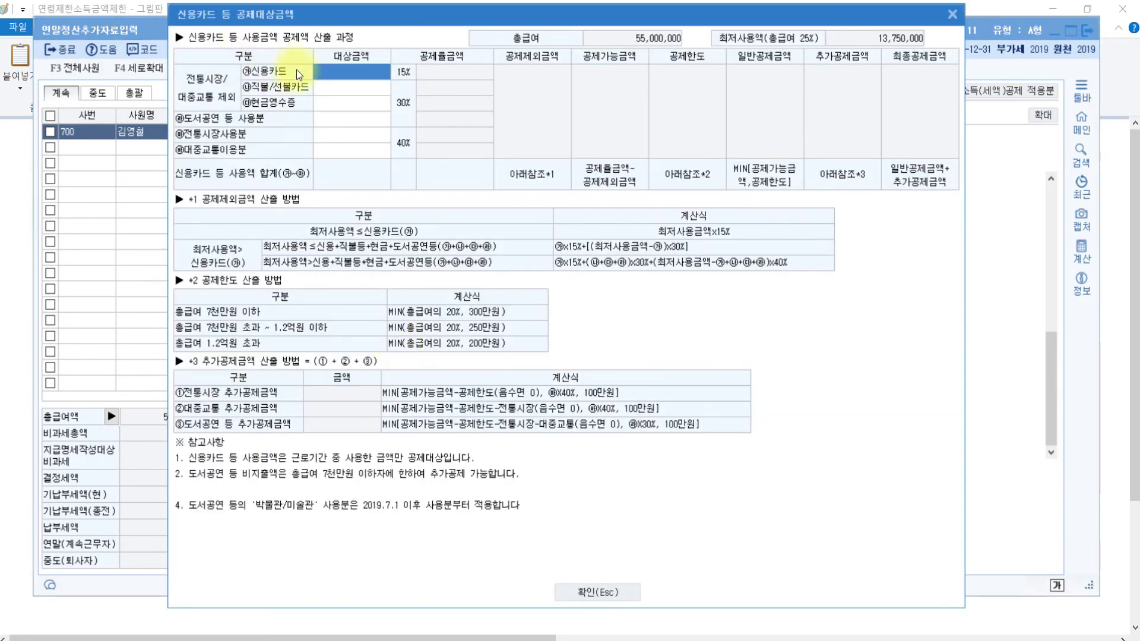
text(4000000)
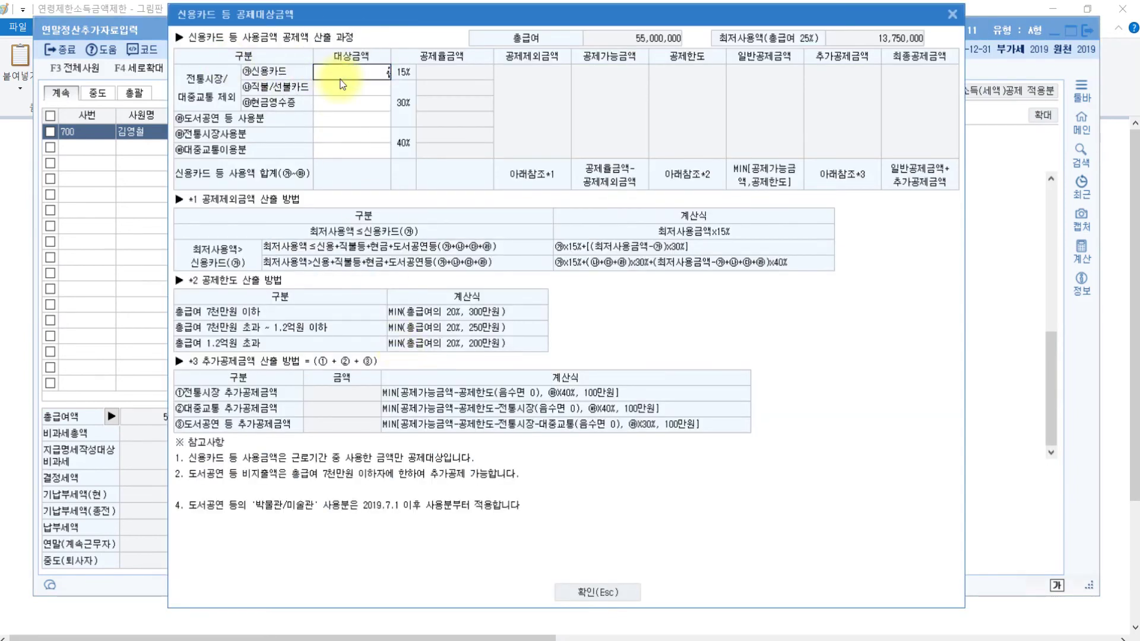
key(Return)
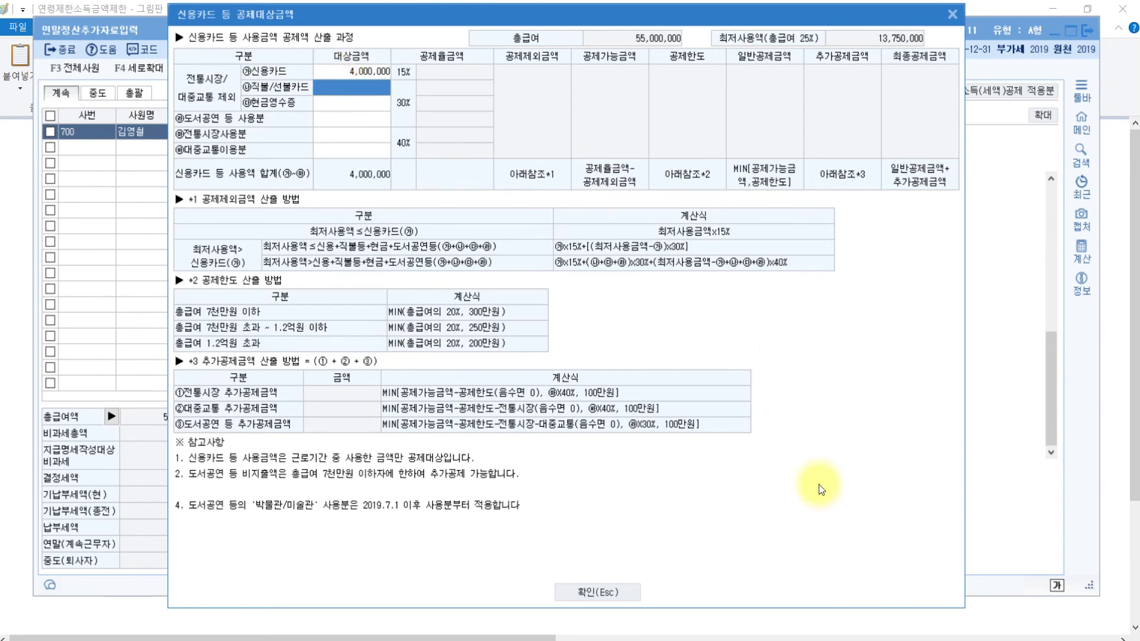
click(630, 592)
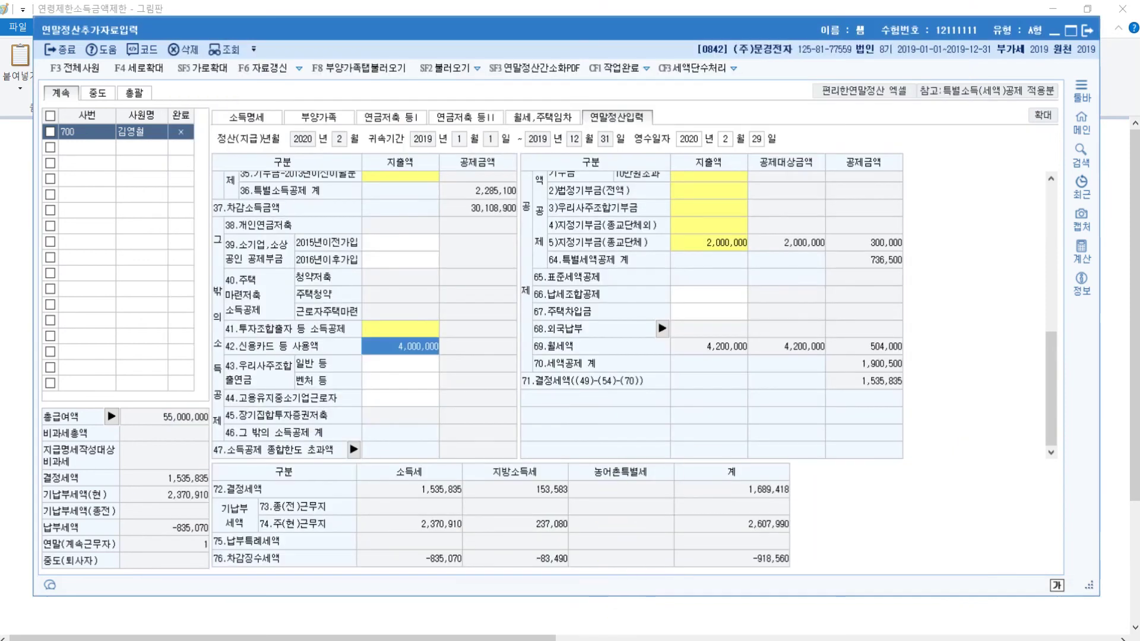
Review the Paint note on credit-card double-deduction items, then bring up the Hangul question sheet
click(576, 639)
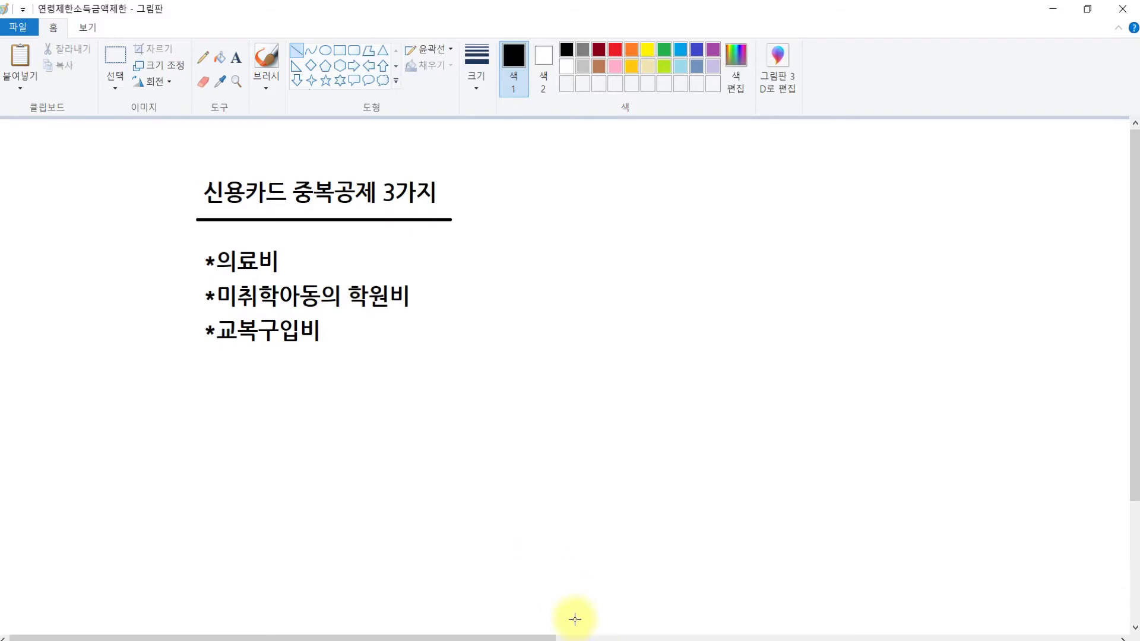
mouse_move(413, 628)
click(324, 585)
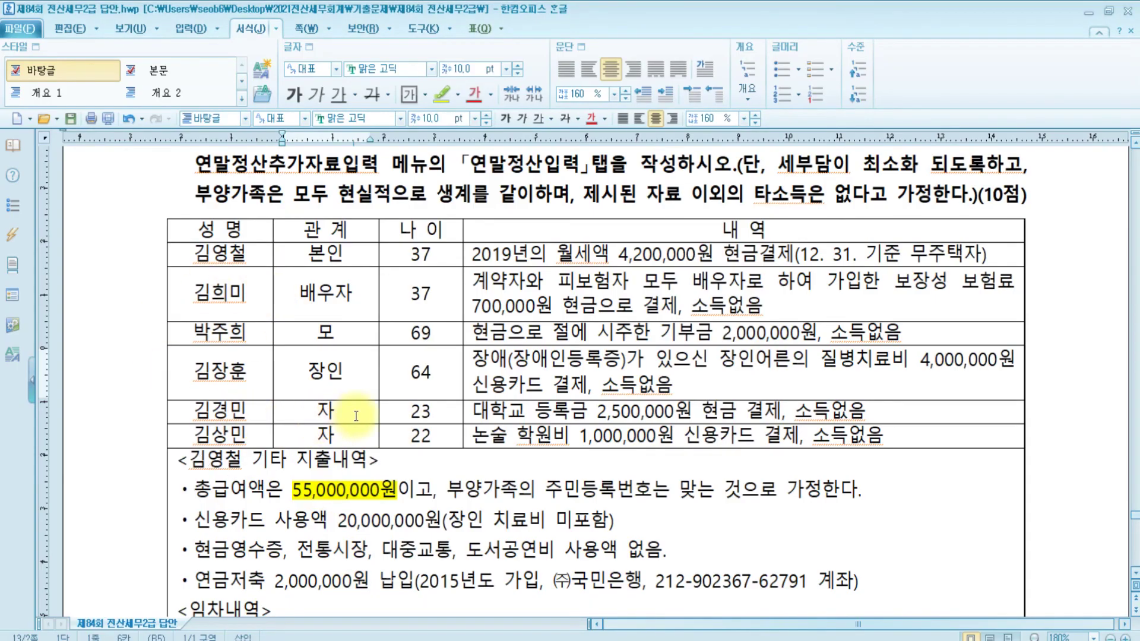
Check the son's 2,500,000 university tuition row marked 소득없음, then return to KcLep
click(499, 412)
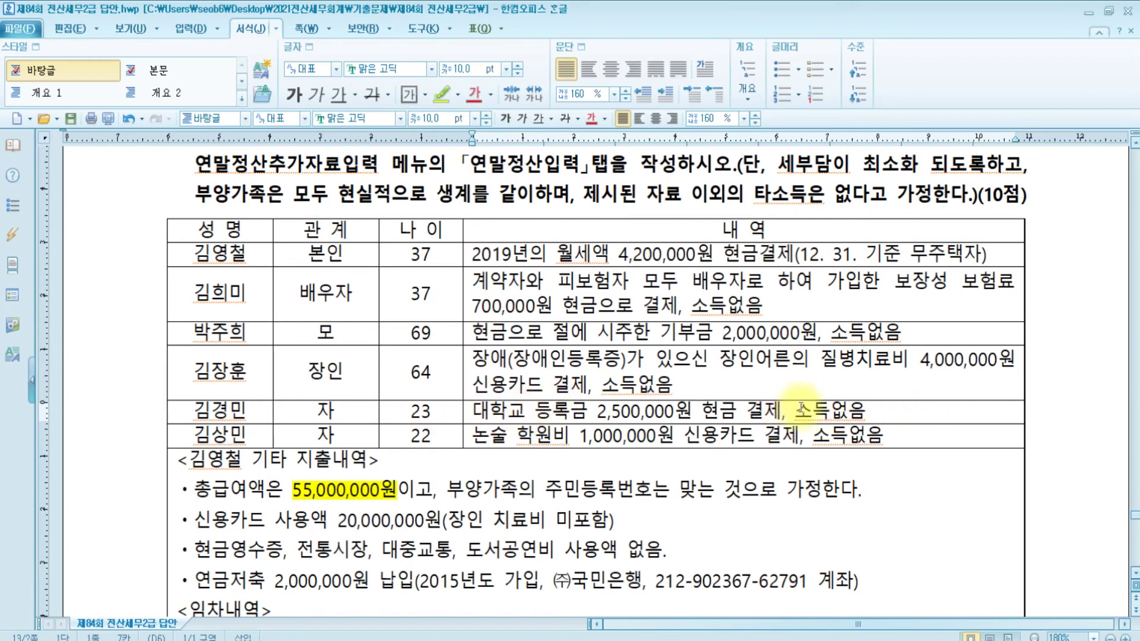
drag(794, 410, 895, 419)
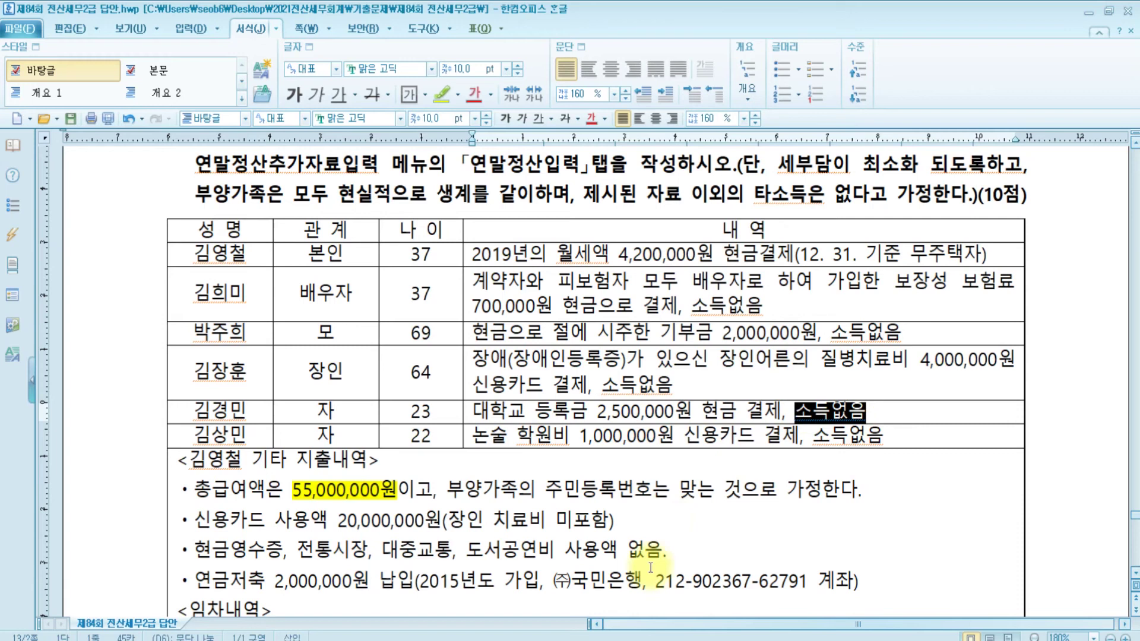
click(600, 639)
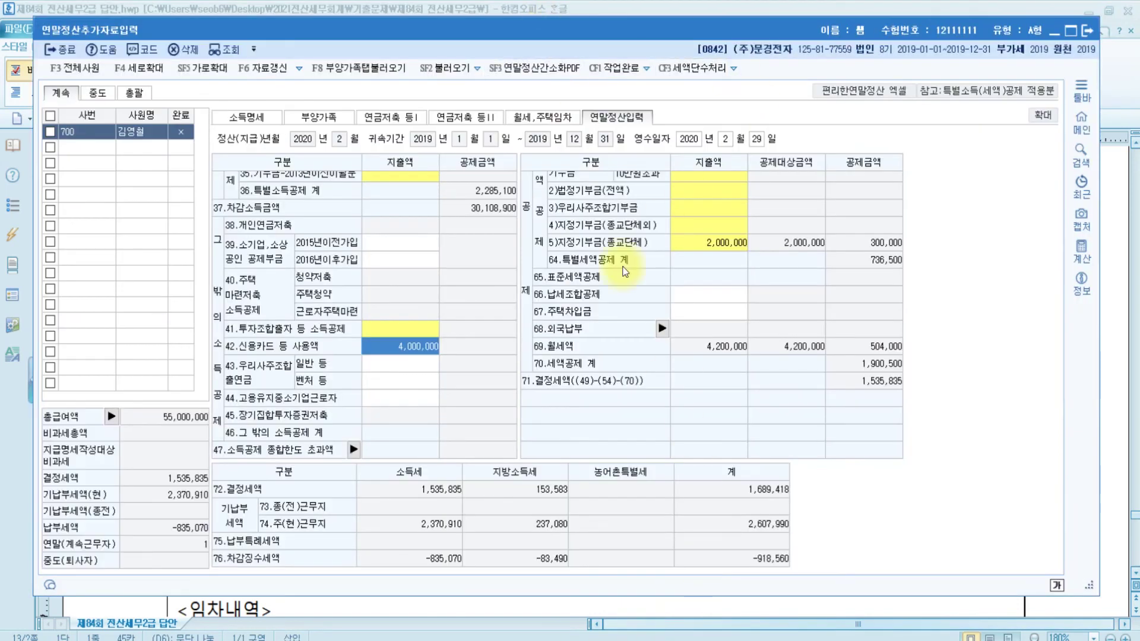
Enter 2,500,000 of university tuition under education expenses for a 375,000 credit
scroll(629, 249, down, 3)
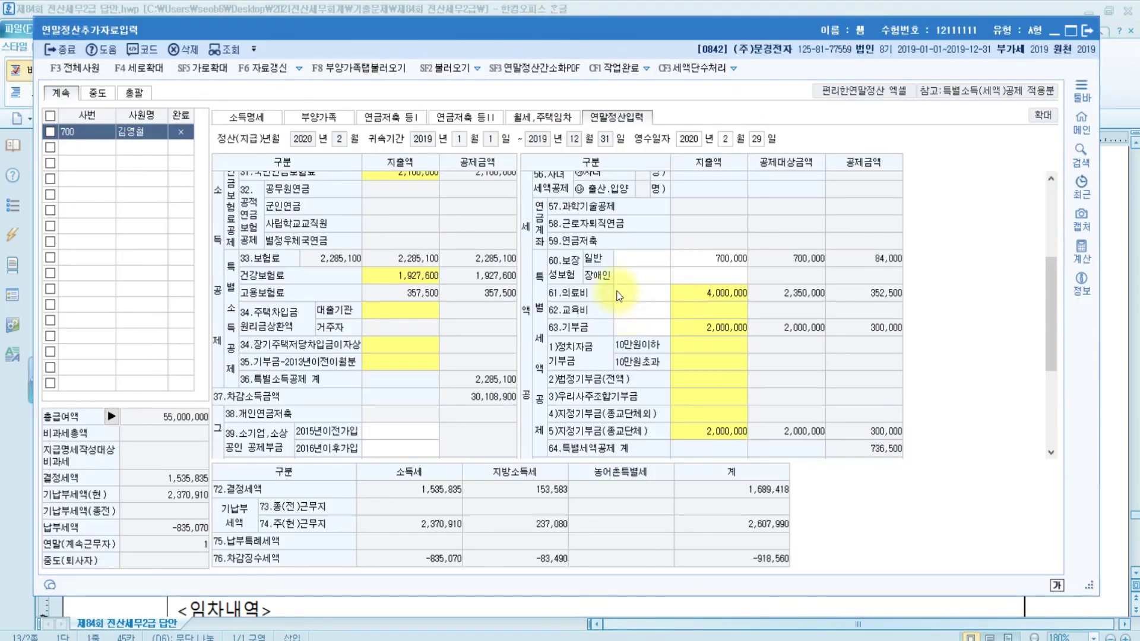
click(701, 315)
click(700, 312)
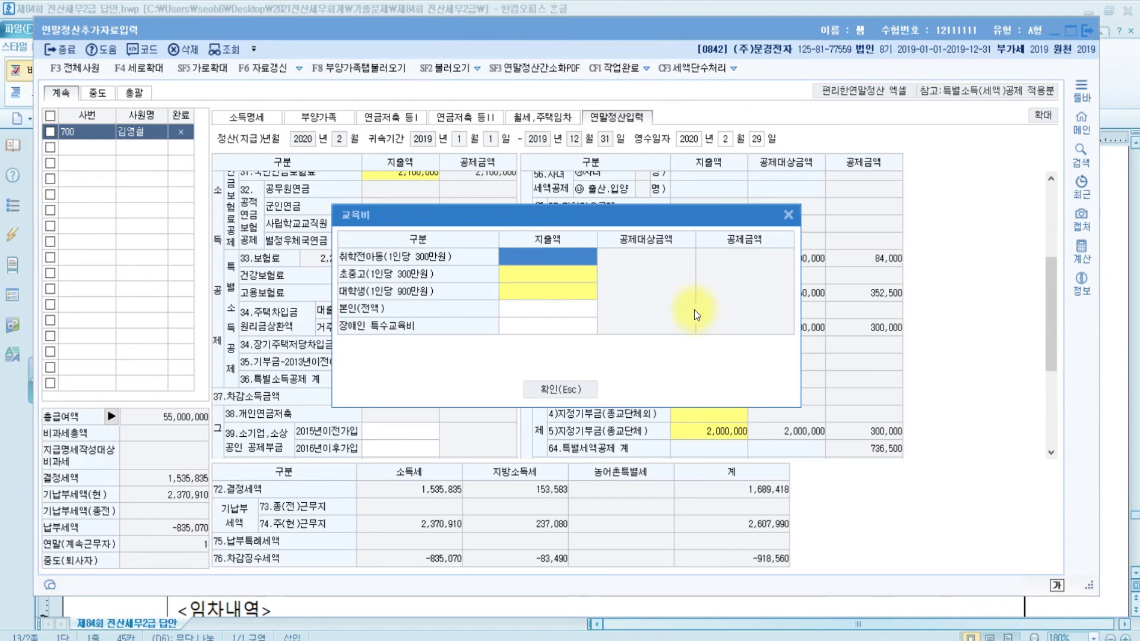
click(529, 291)
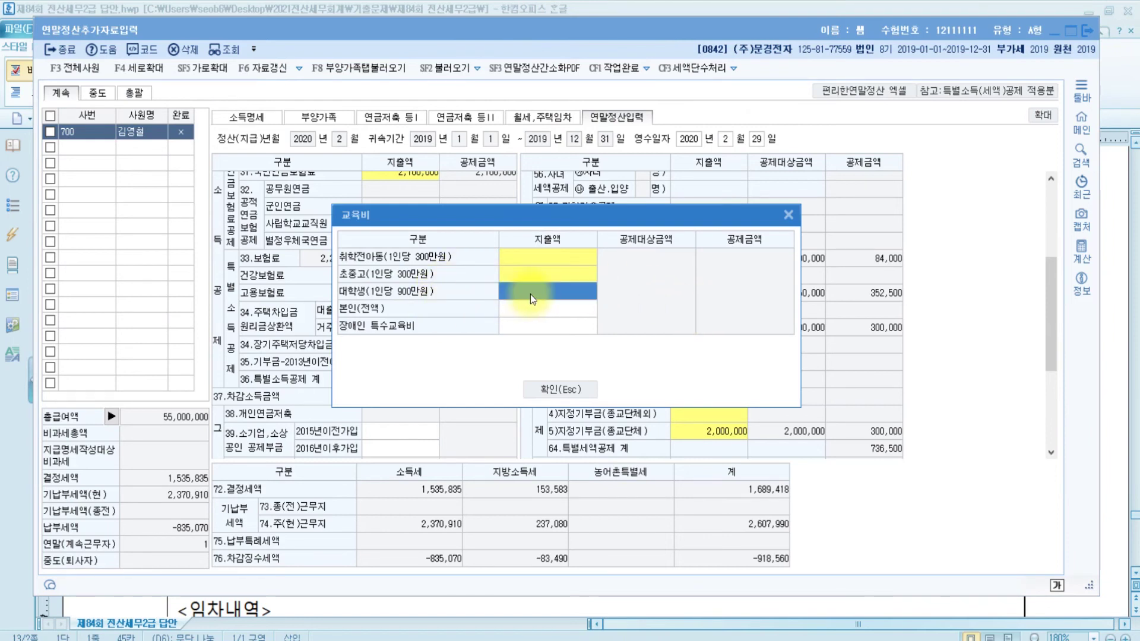
click(529, 292)
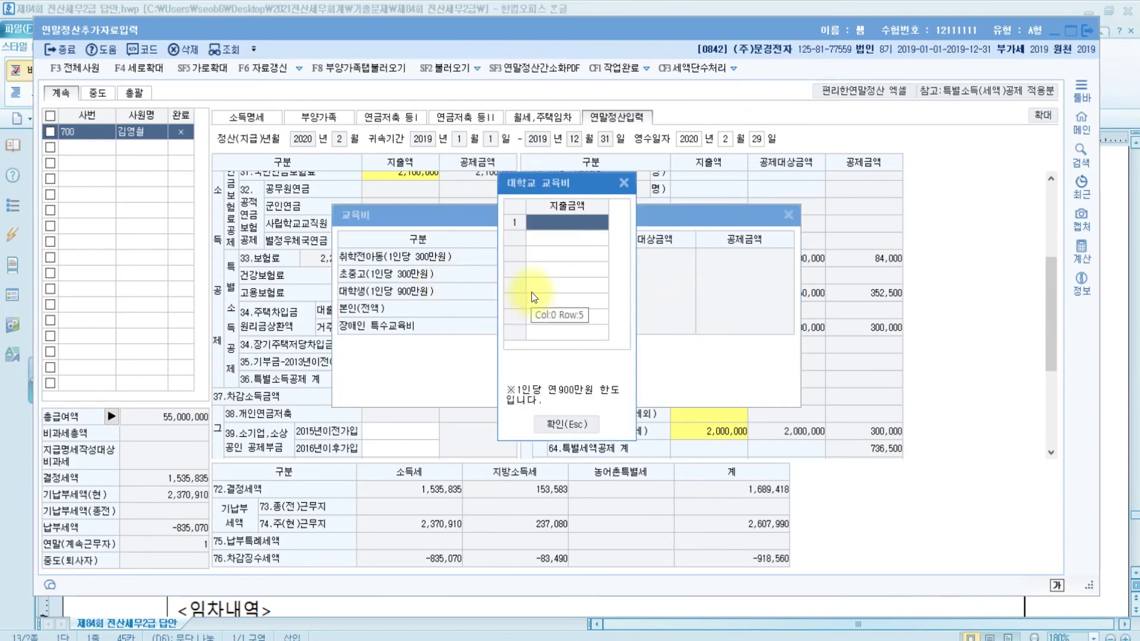
text(2500000)
key(Return)
key(Return)
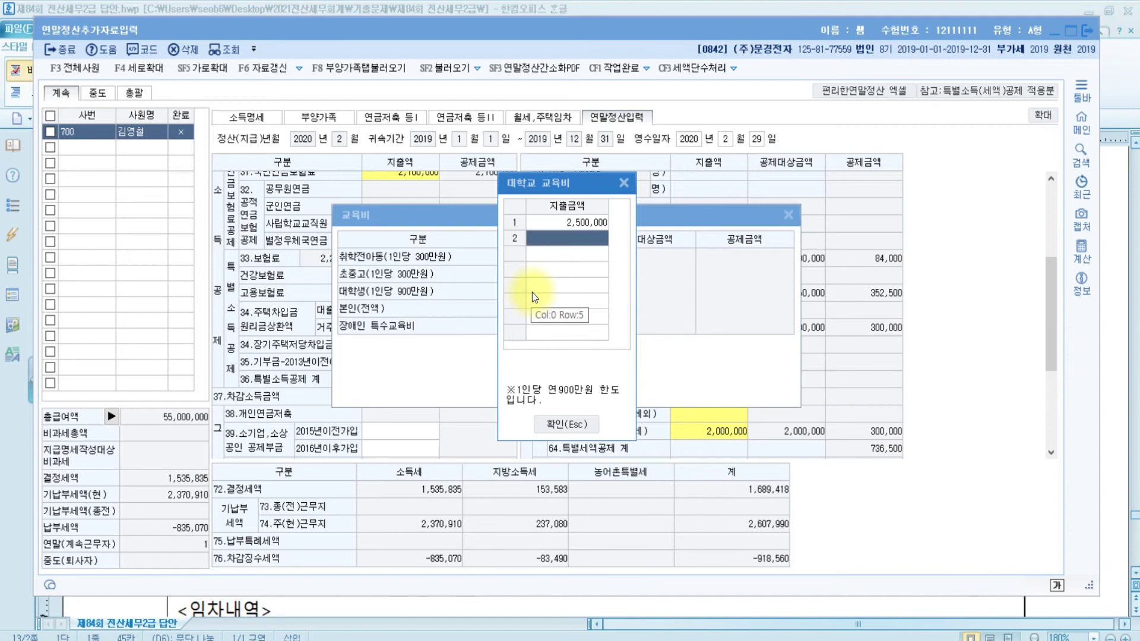
click(571, 424)
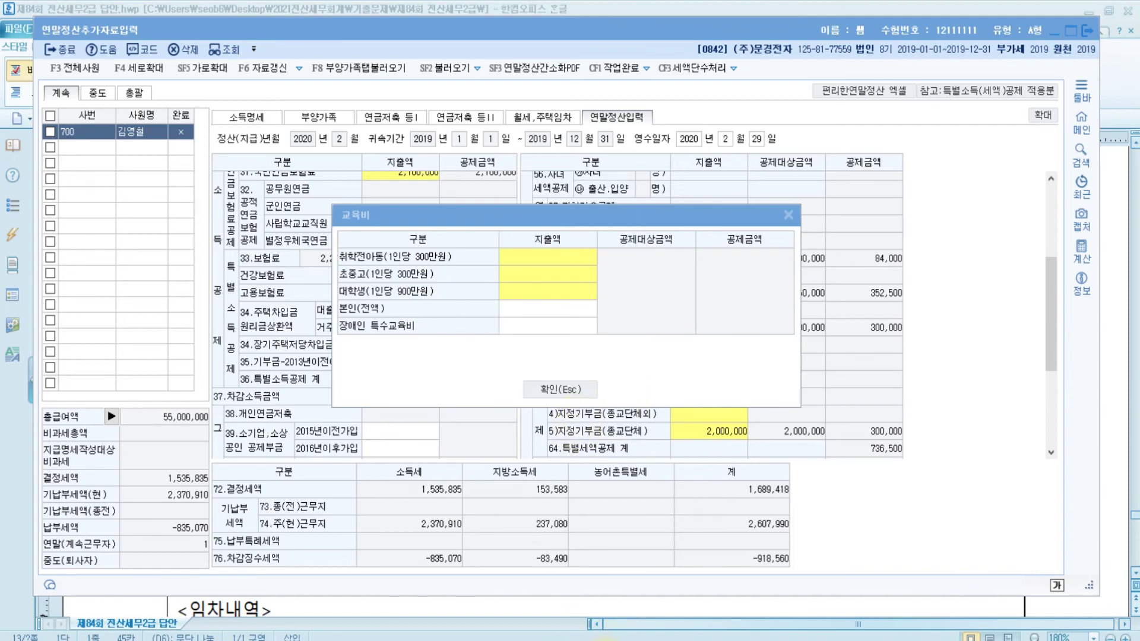
mouse_move(457, 640)
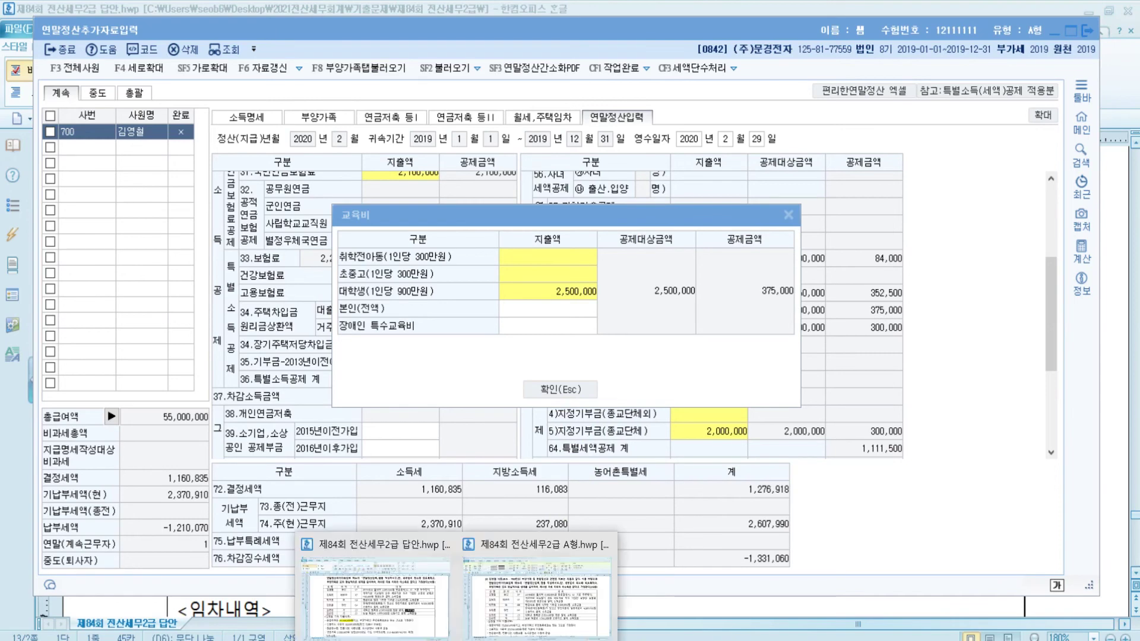
click(560, 390)
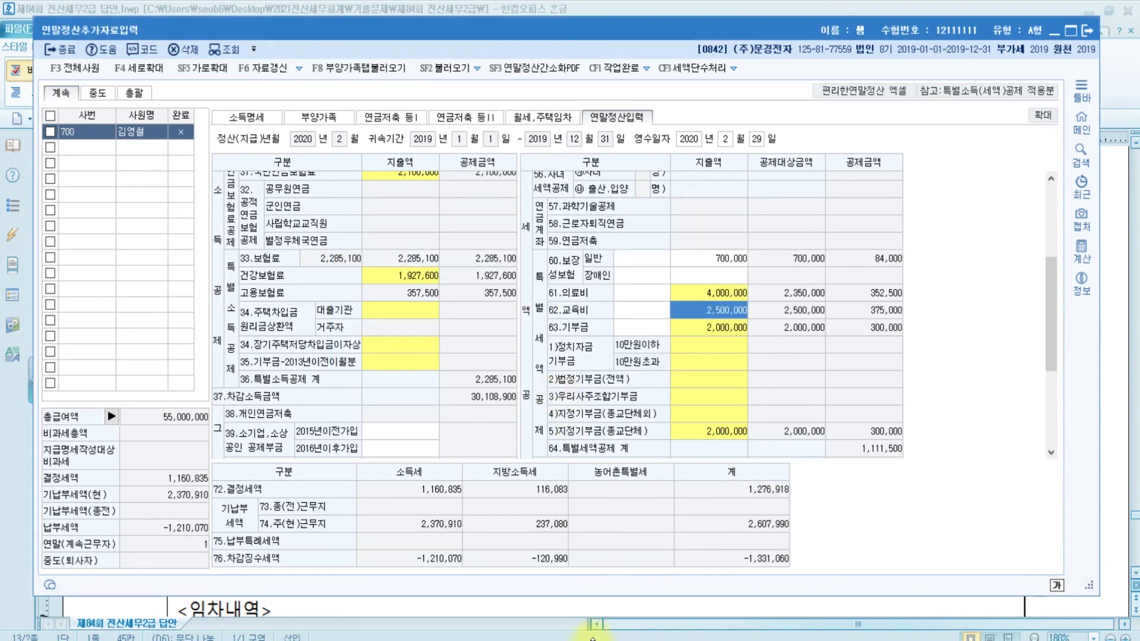
click(597, 638)
Check the younger son's age 22 and 1,000,000 academy fee, then bring up 원천징수.pdf
click(241, 443)
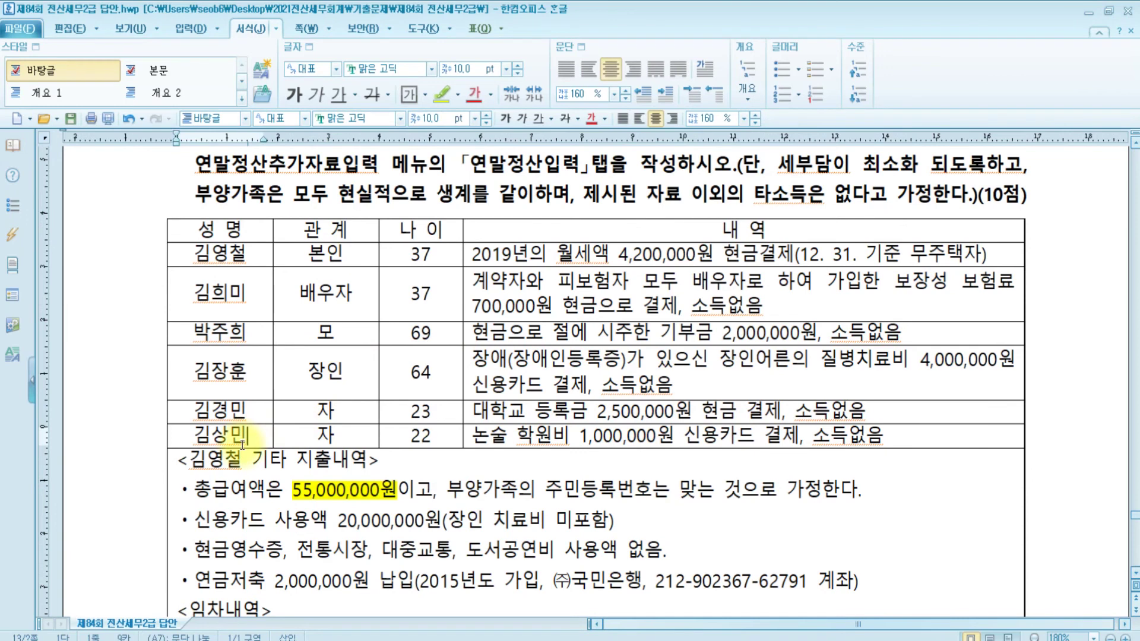
click(505, 437)
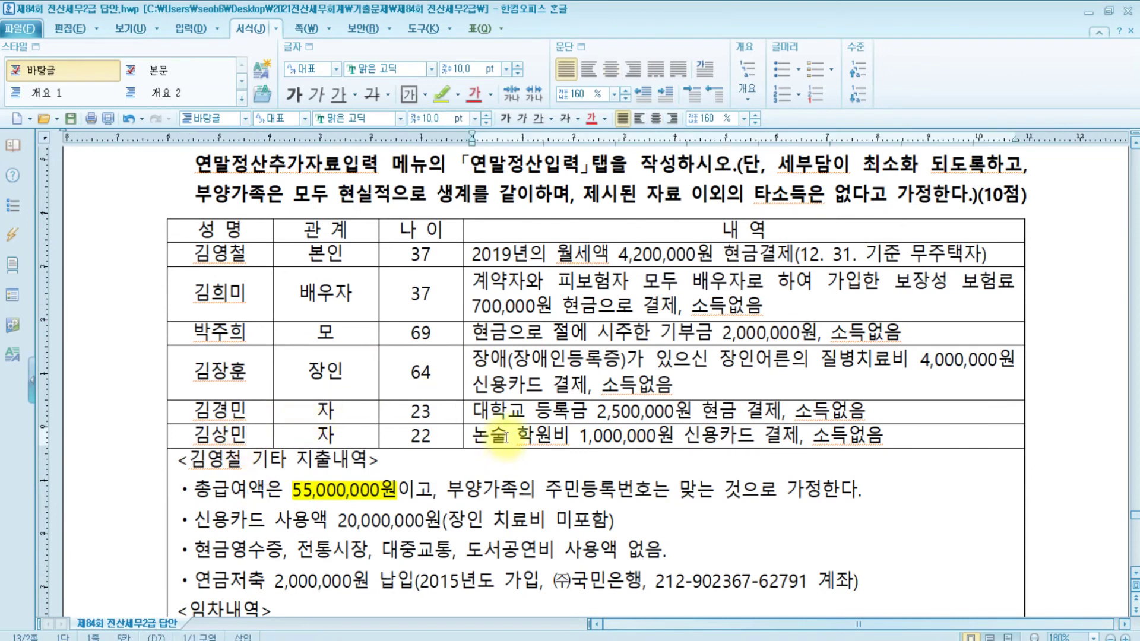
click(413, 438)
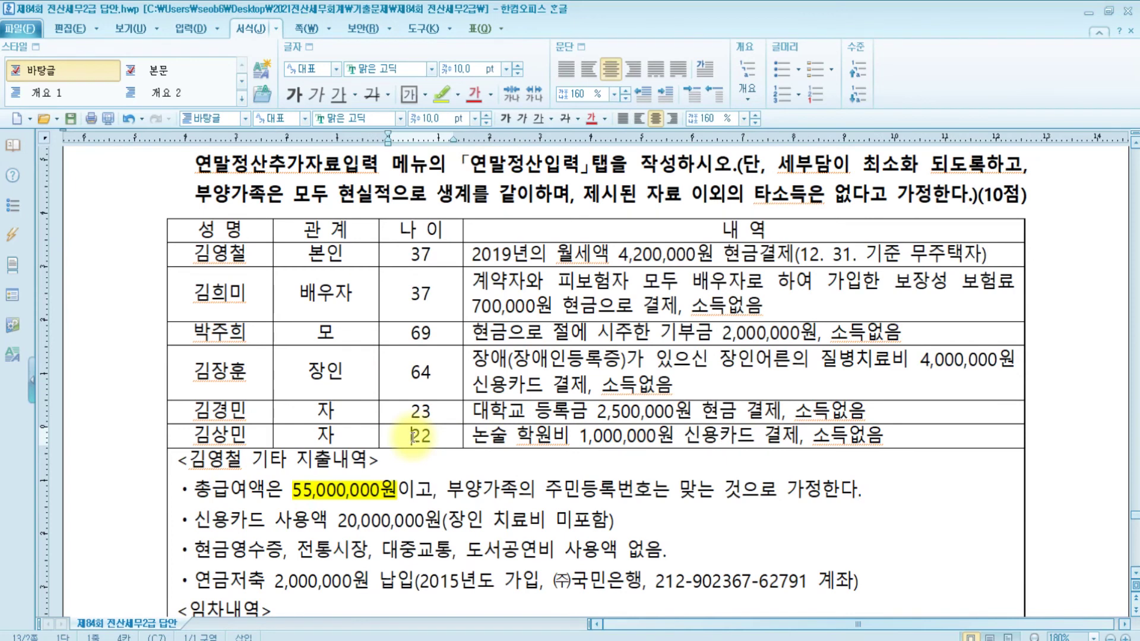
click(554, 439)
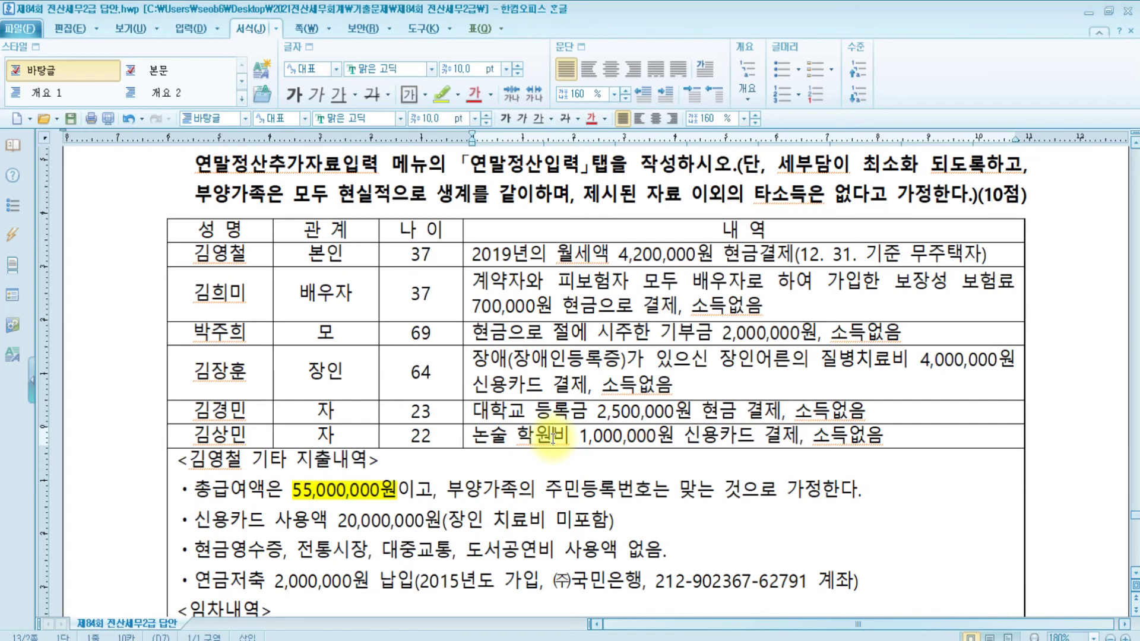
key(alt+Tab)
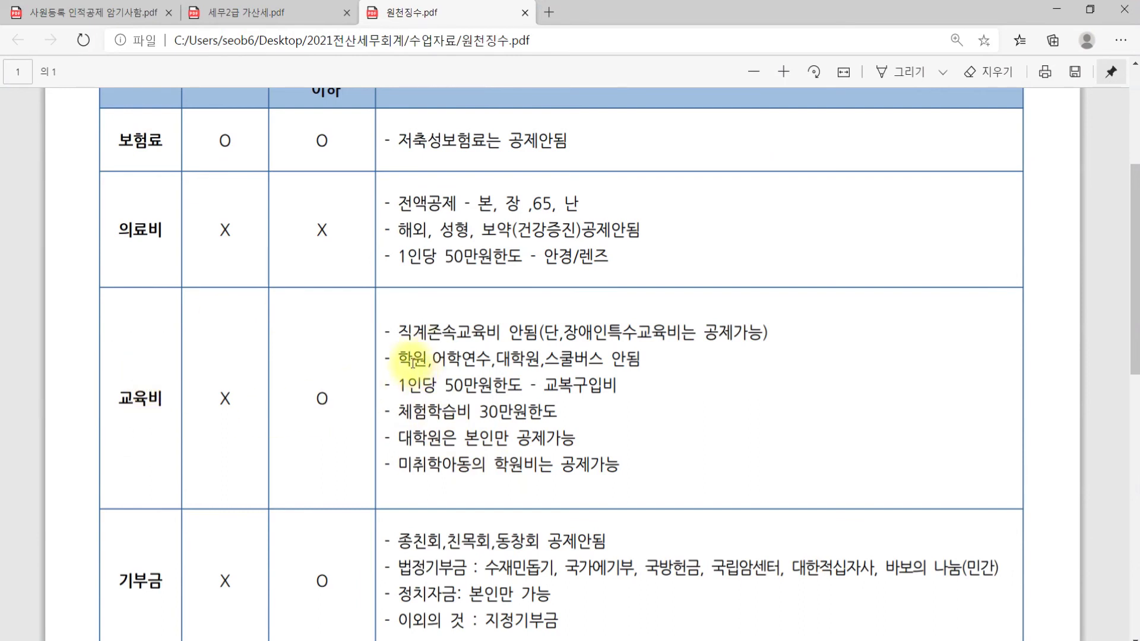
Confirm in the PDF that academy fees aren't deductible, then return to KcLep
click(601, 368)
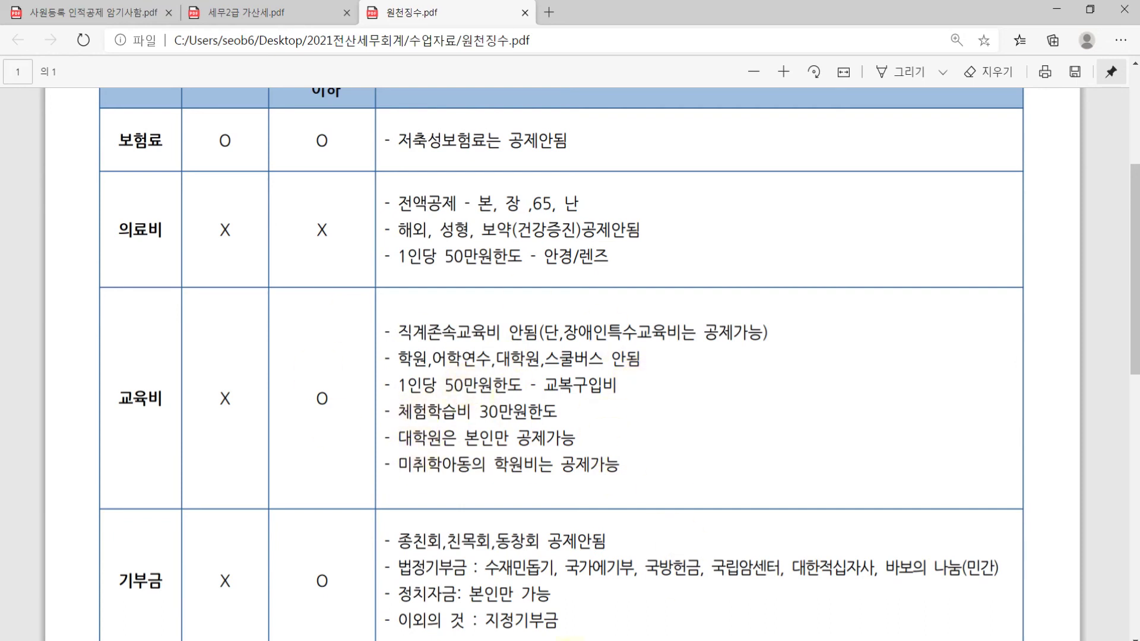
click(604, 640)
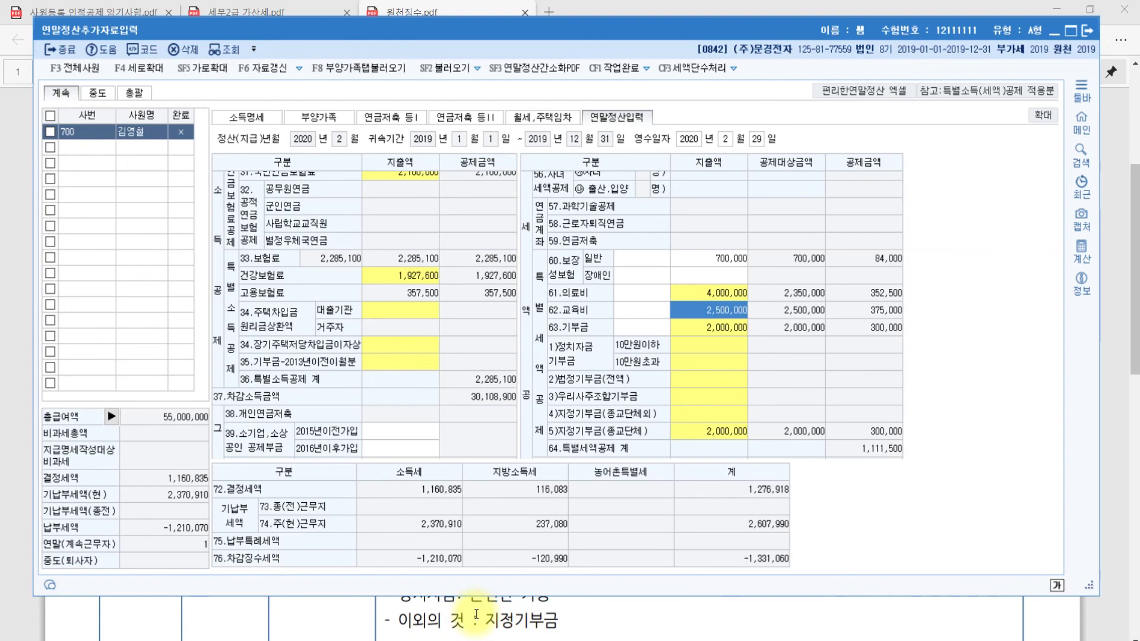
Enter 5,000,000 as the credit-card spending in the 42.신용카드 deduction breakdown
click(373, 366)
scroll(373, 366, down, 4)
double_click(371, 348)
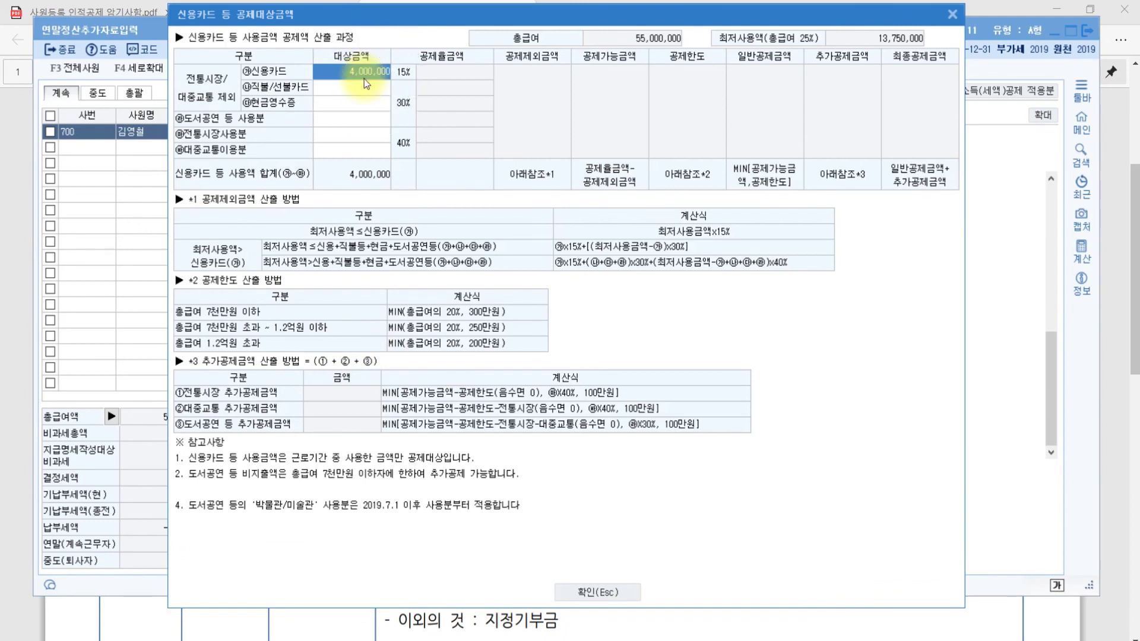
text(6)
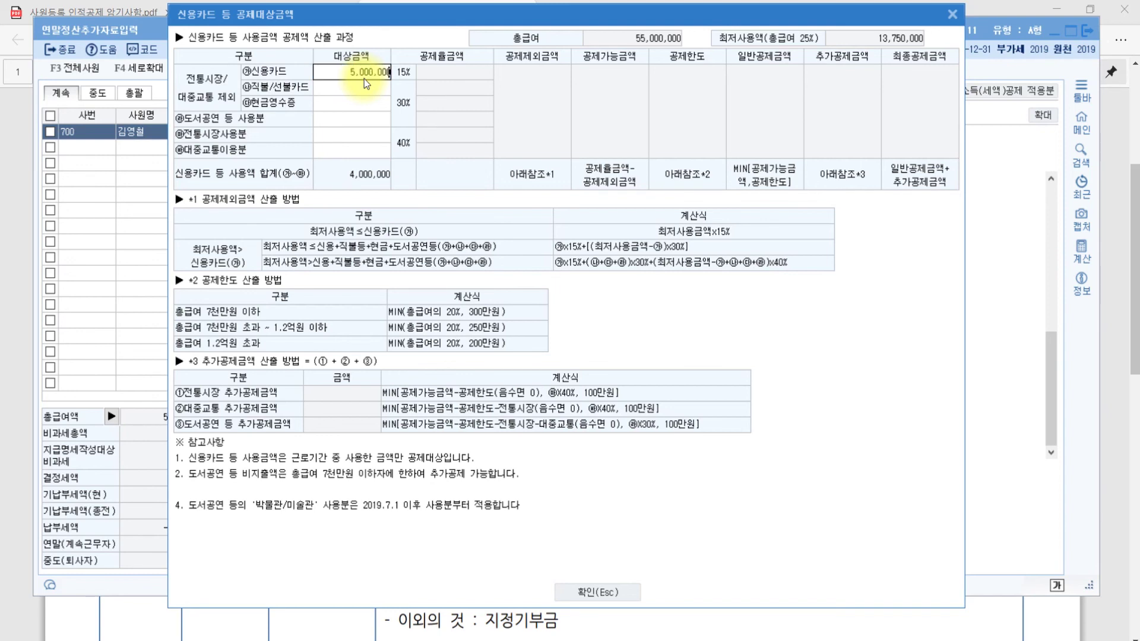
text(000000)
key(Return)
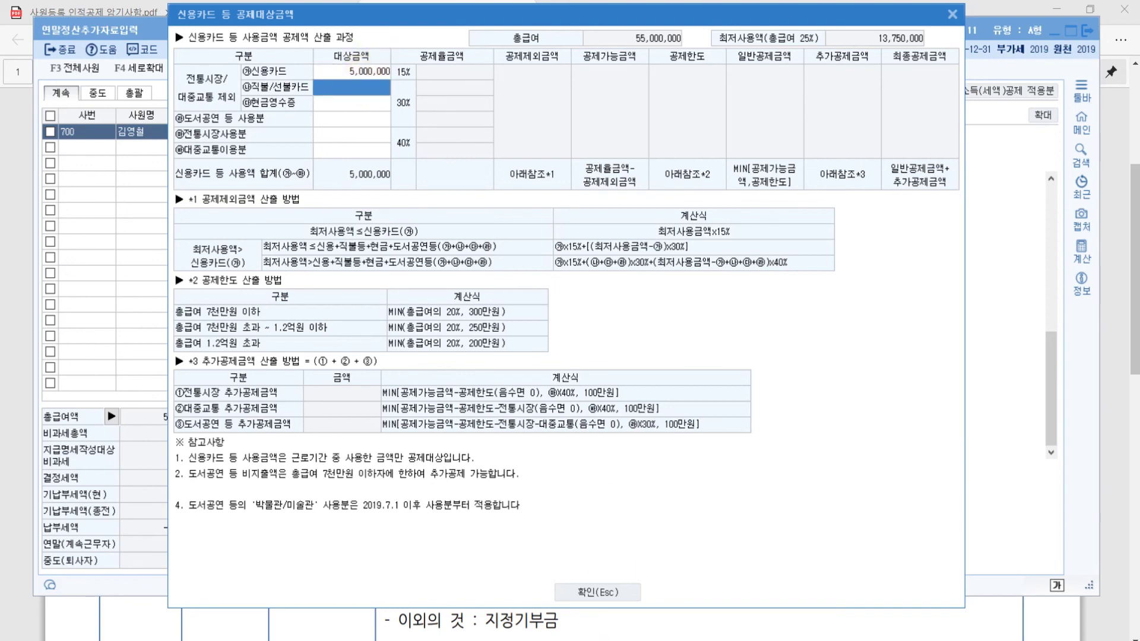
Bring the Hangul exam document back in front of KcLep
mouse_move(604, 640)
mouse_move(493, 640)
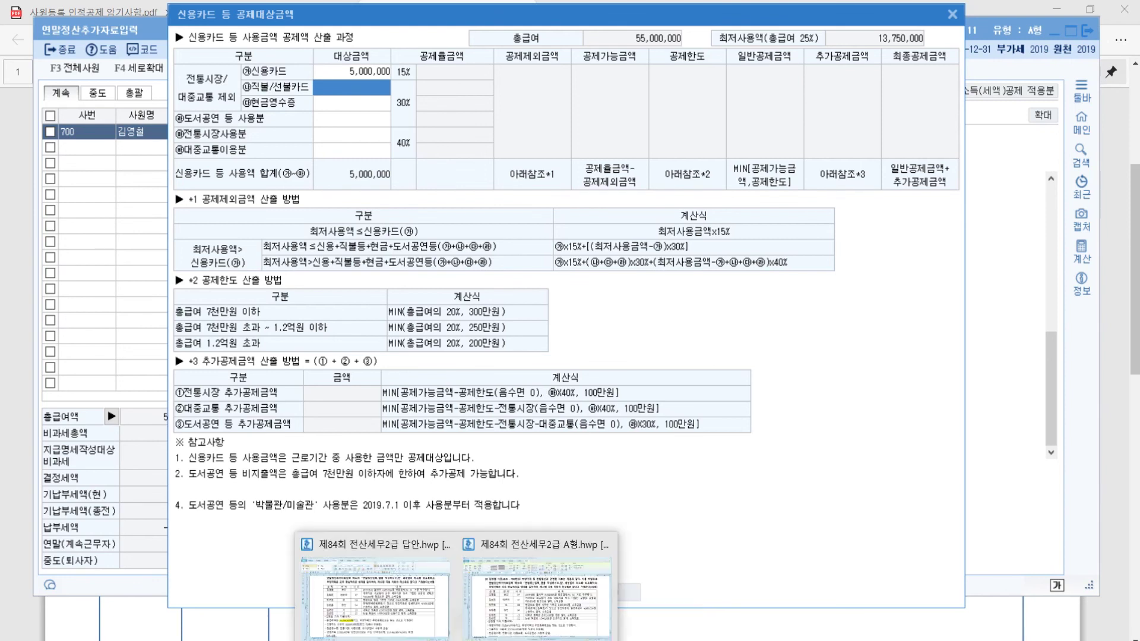
click(403, 591)
scroll(300, 475, down, 6)
scroll(313, 488, up, 3)
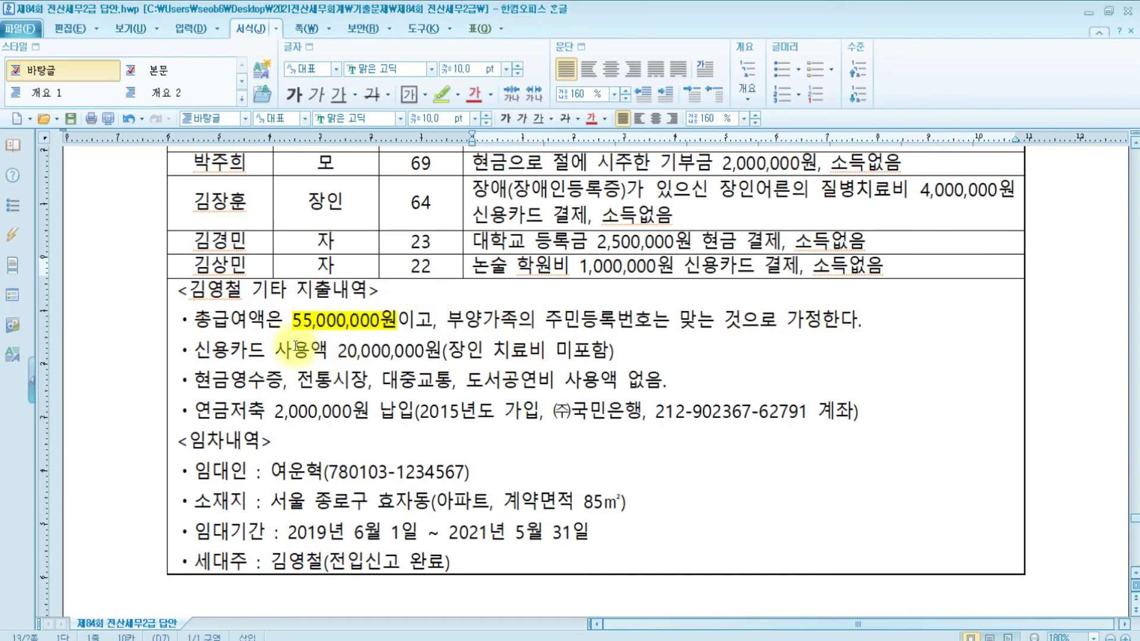
Check the question's 20,000,000 credit-card spending, then go back to KcLep's card deduction breakdown
click(248, 350)
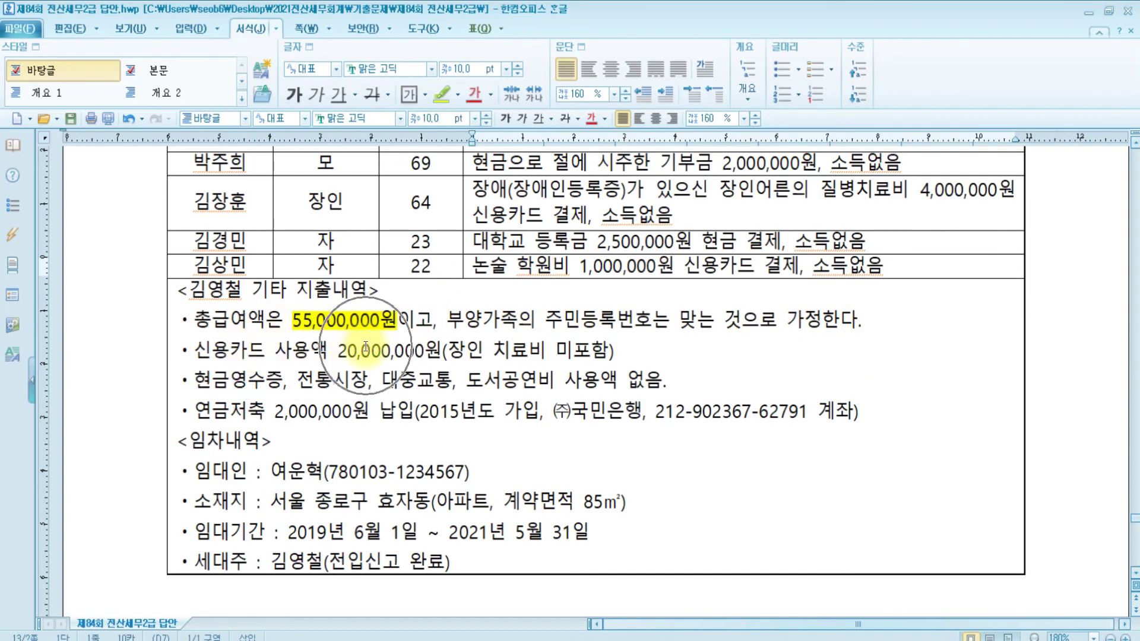
scroll(645, 391, up, 3)
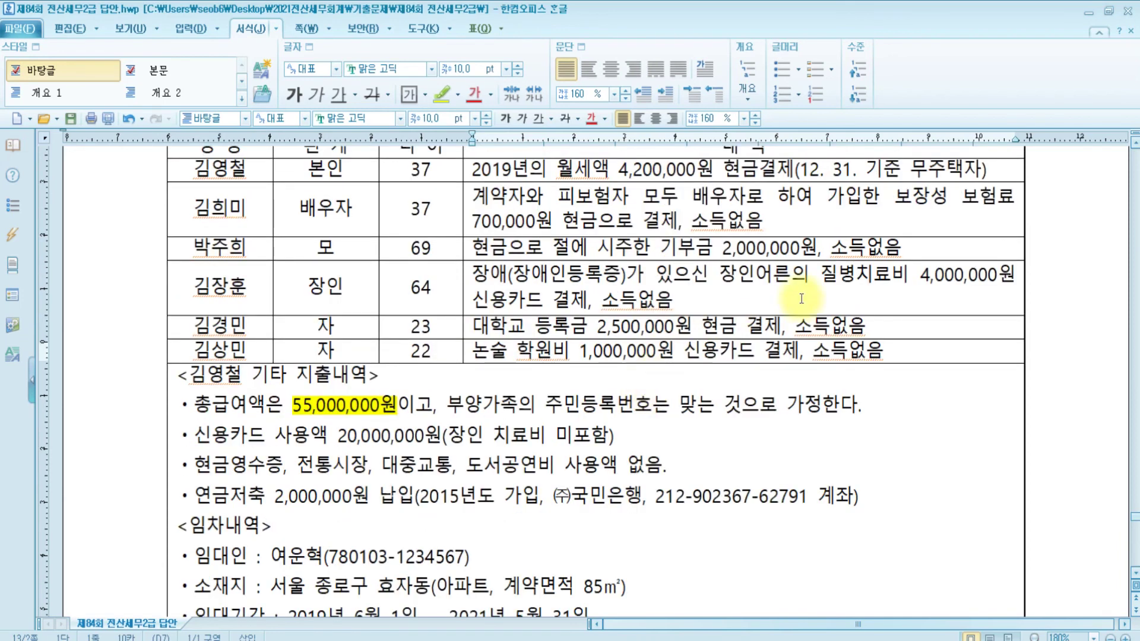
scroll(1010, 296, up, 3)
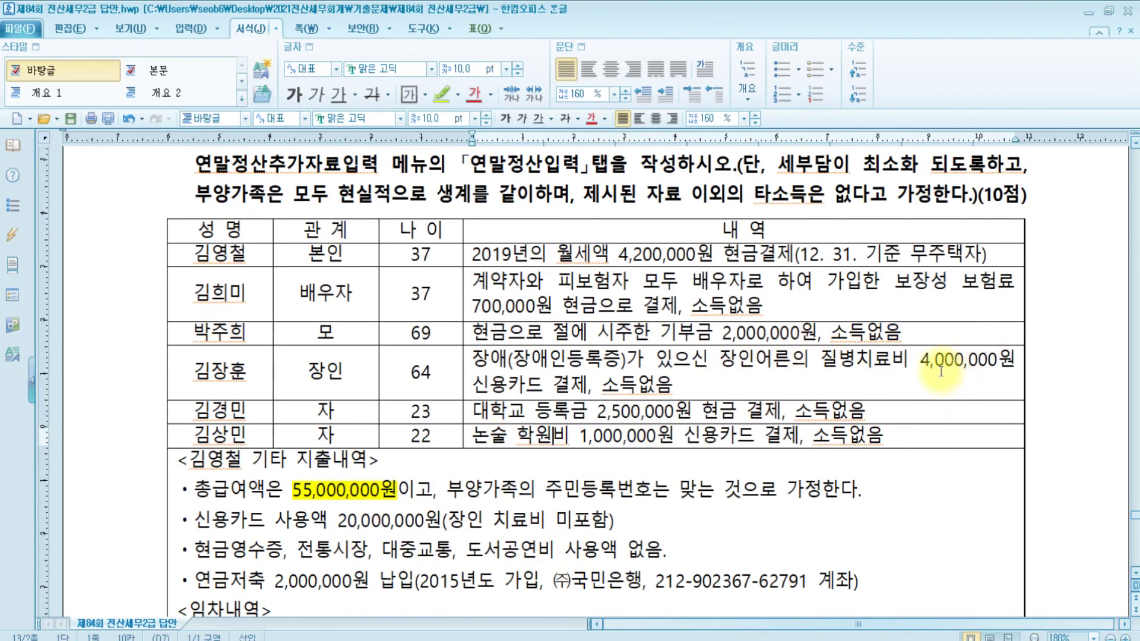
click(385, 522)
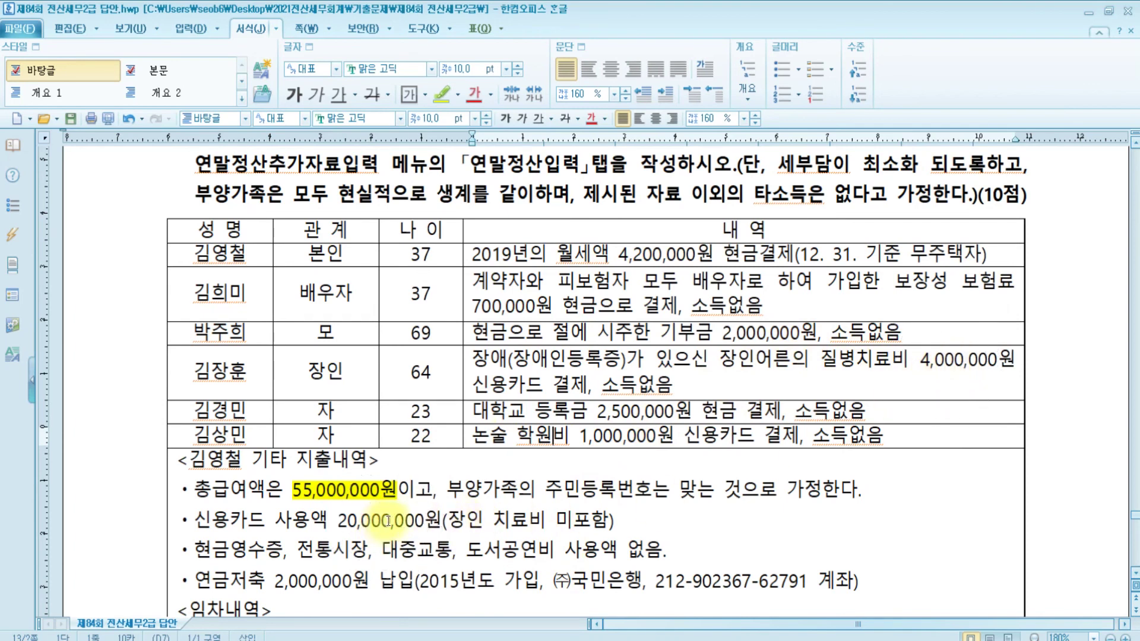
click(832, 640)
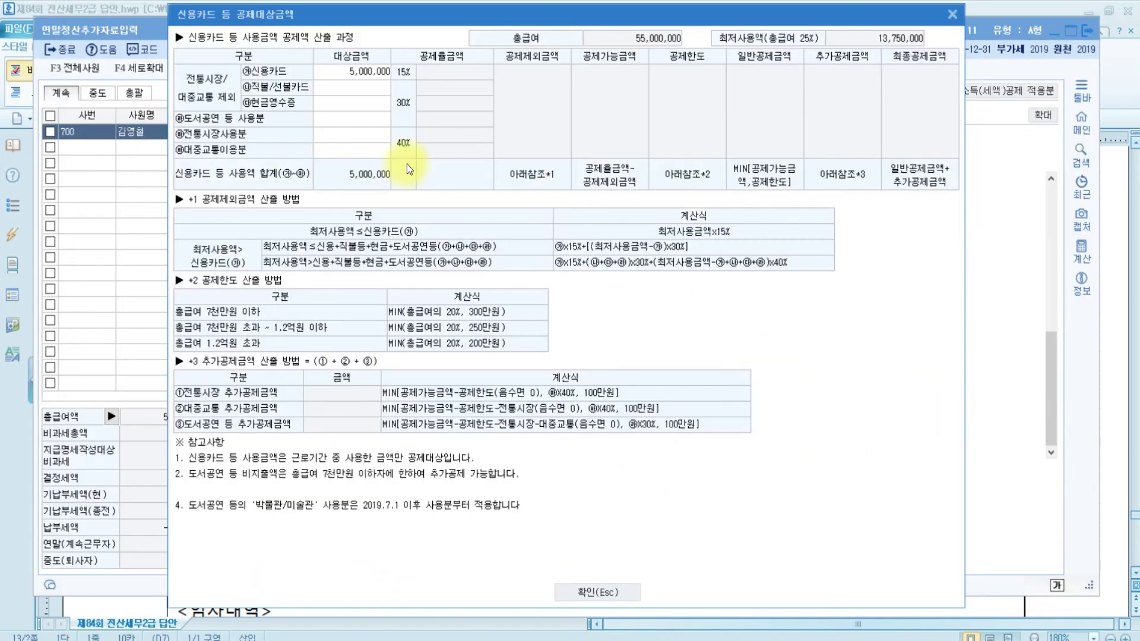
Change the credit-card spending to 25,000,000, yielding a 1,687,500 deduction, then return to Hangul
click(371, 69)
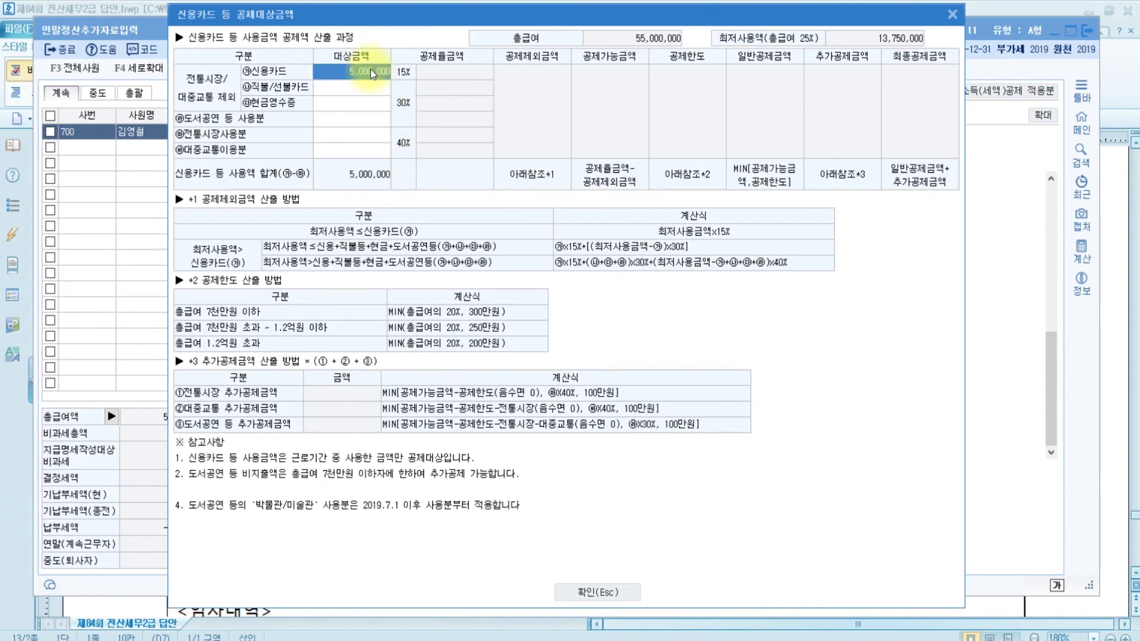
text(25,000,000)
key(Return)
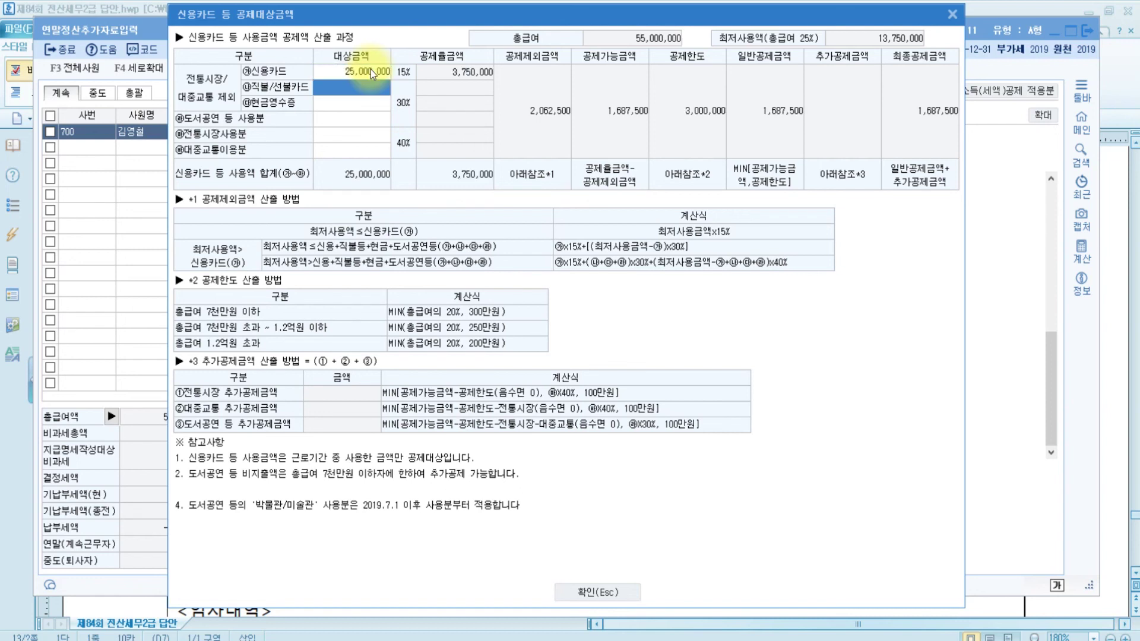
click(1114, 461)
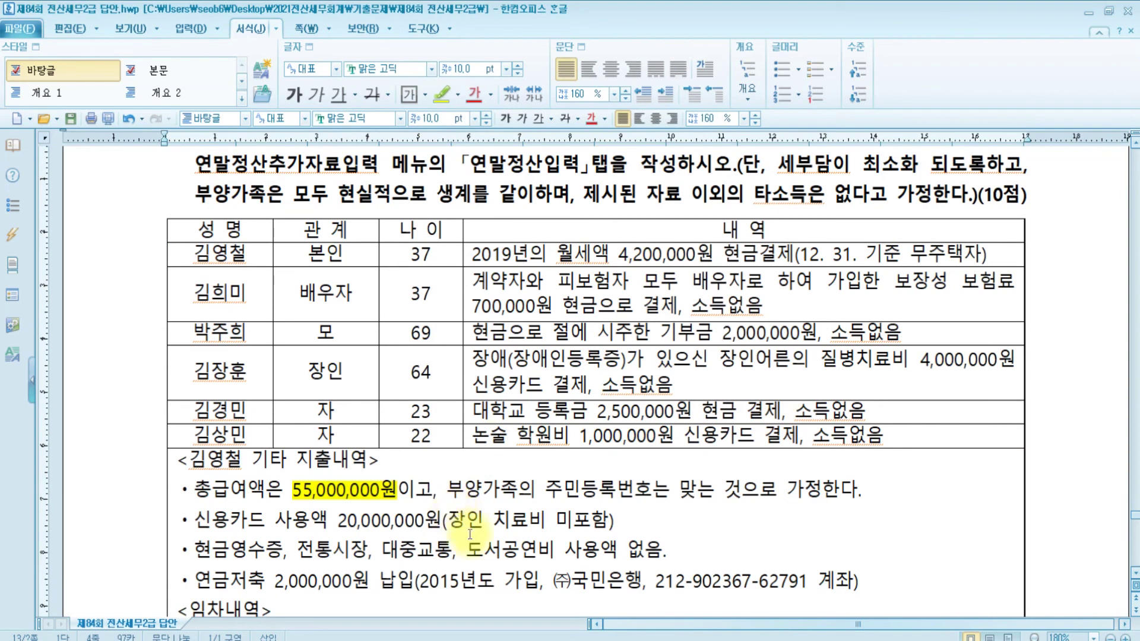
Review the line stating no cash-receipt, market, transit or 도서공연비 spending, then return to KcLep
scroll(454, 510, down, 3)
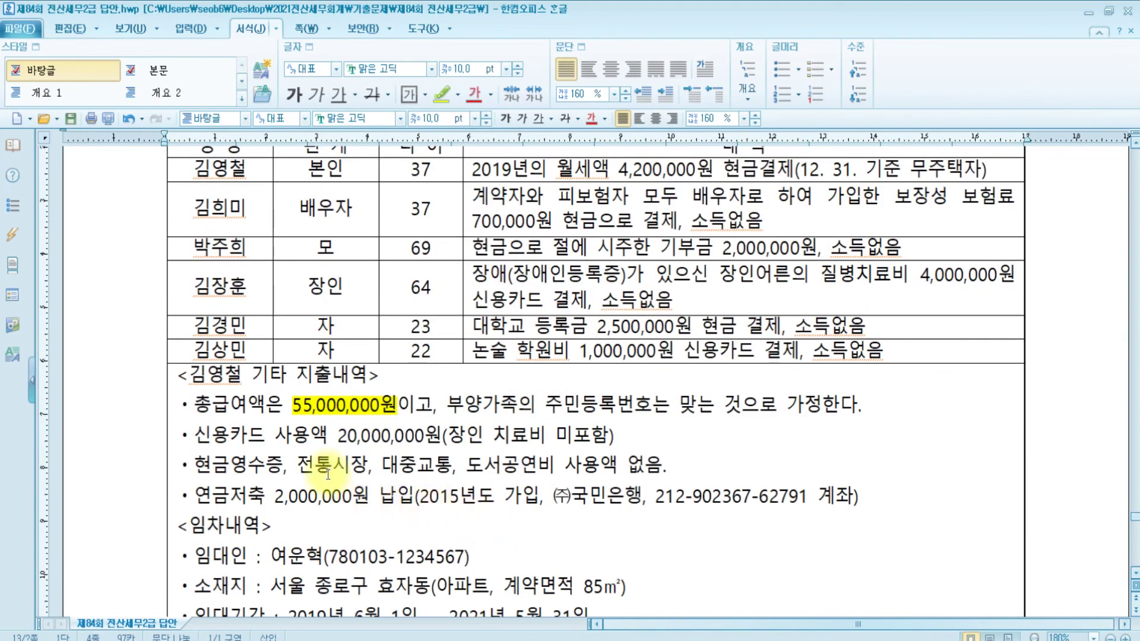
click(239, 467)
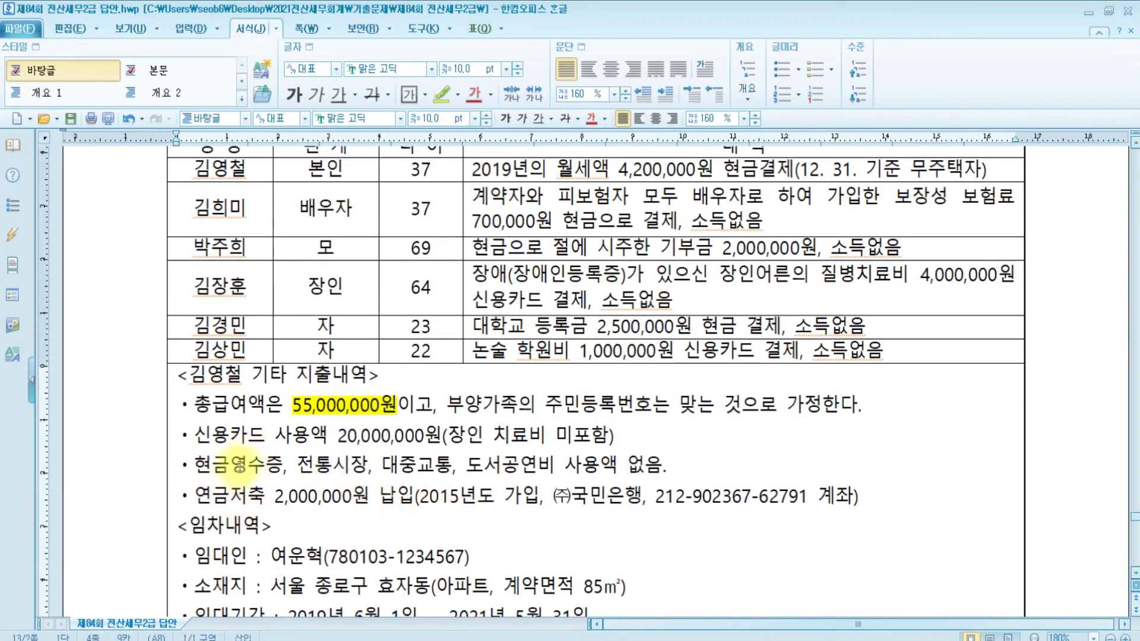
click(342, 478)
click(406, 471)
click(484, 467)
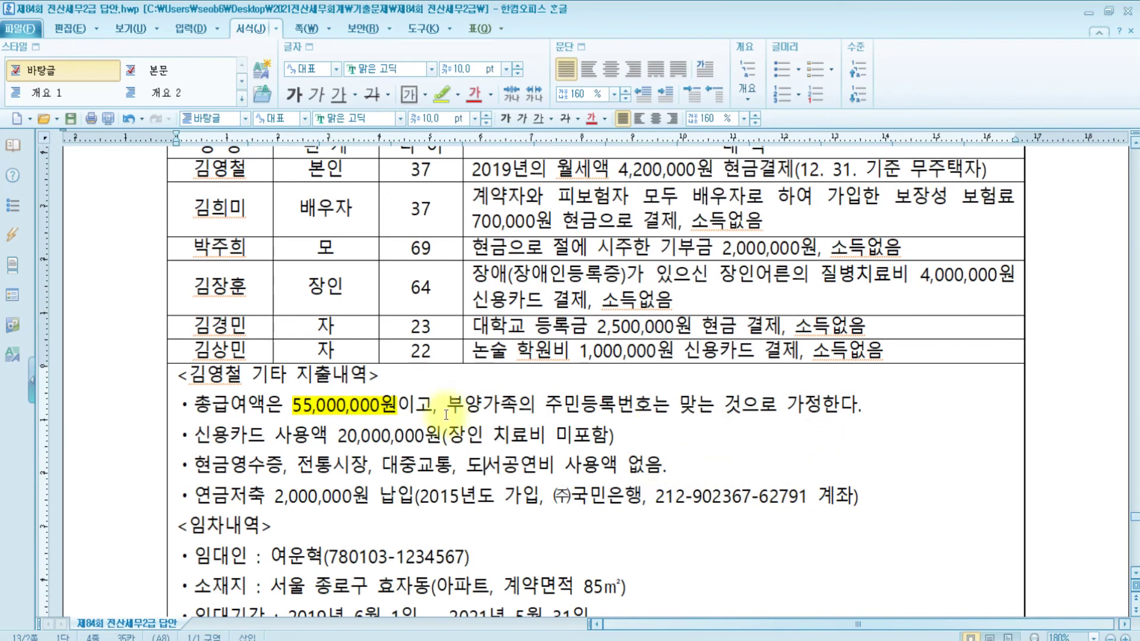
key(alt+Tab)
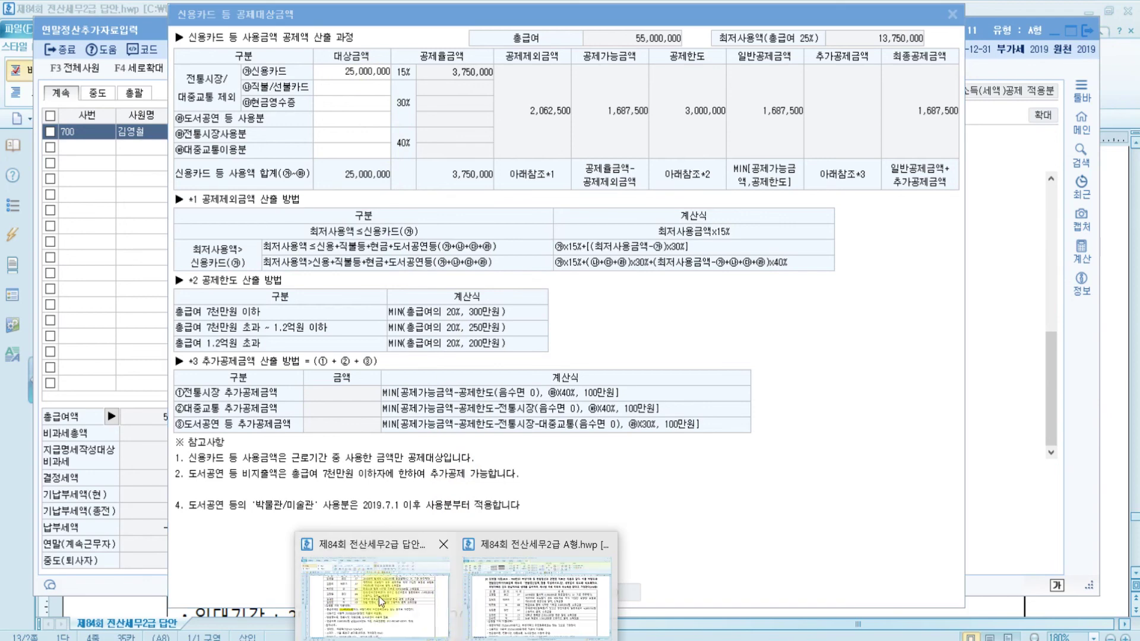
Check the answer key accepting 24,000,000 or 25,000,000 for credit-card spending
click(379, 597)
scroll(537, 476, down, 10)
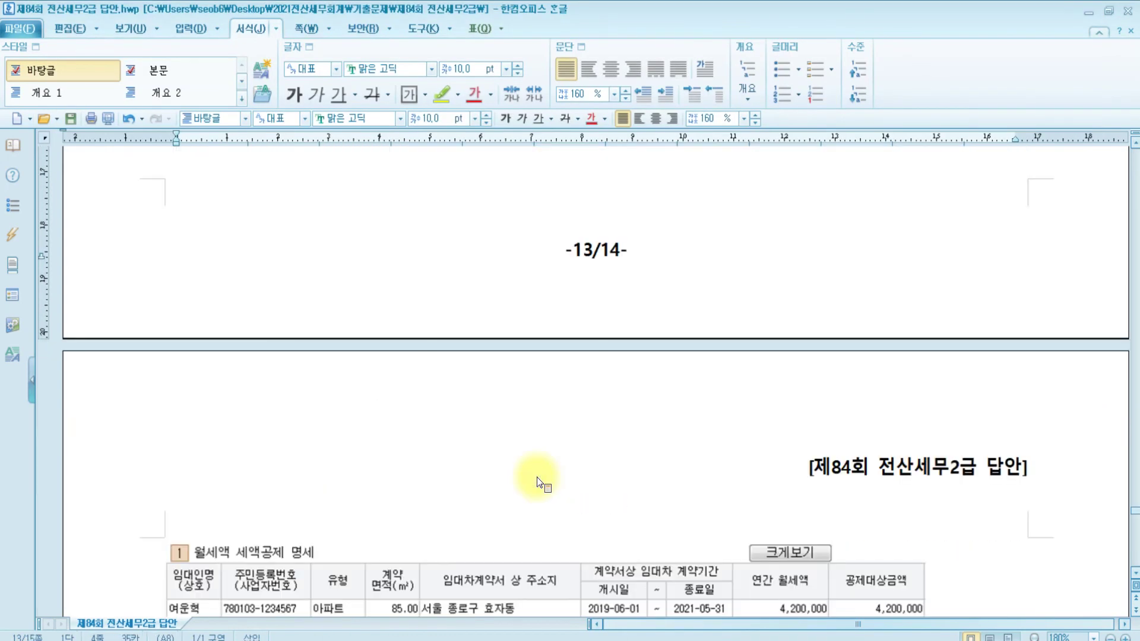
scroll(537, 476, down, 10)
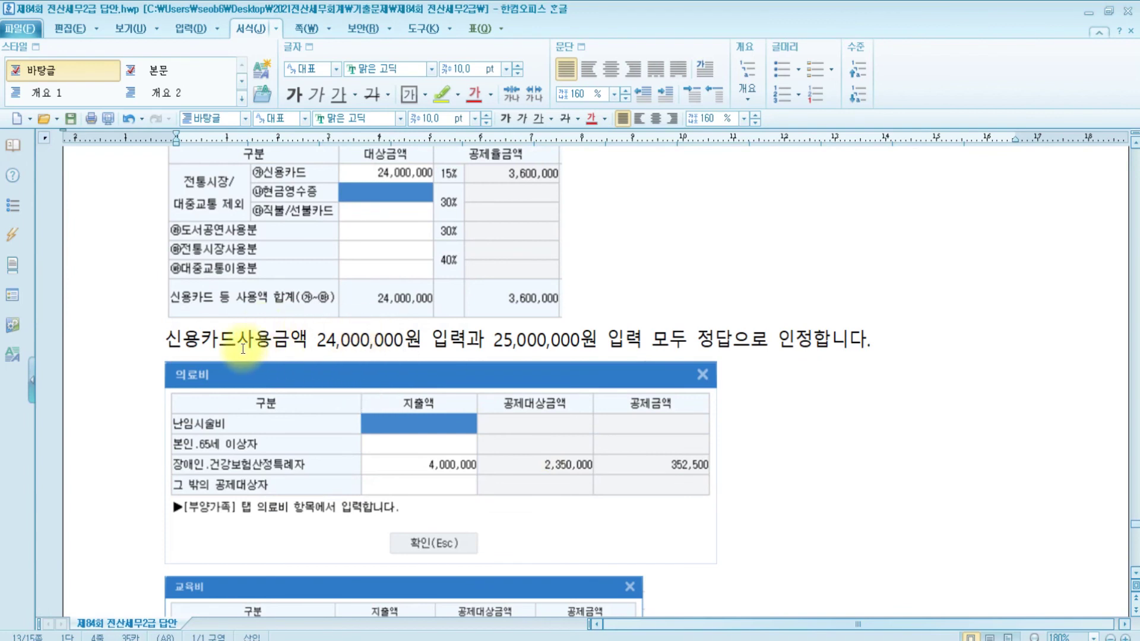
click(510, 344)
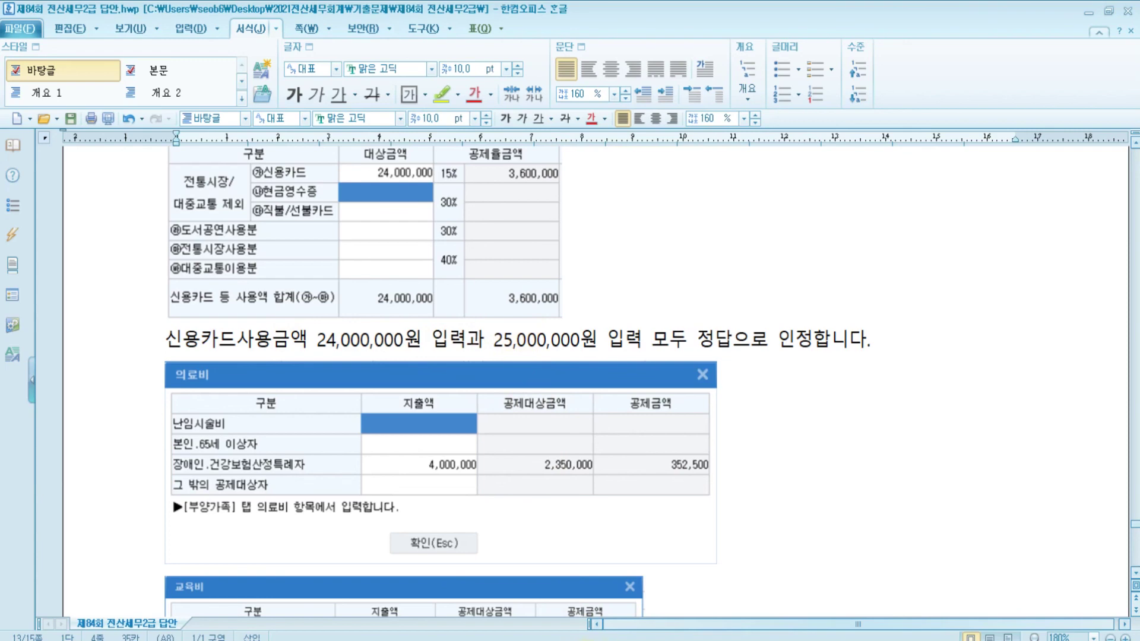
Return to the Hangul question's dependents table and other expenses for employee 700
key(alt+Tab)
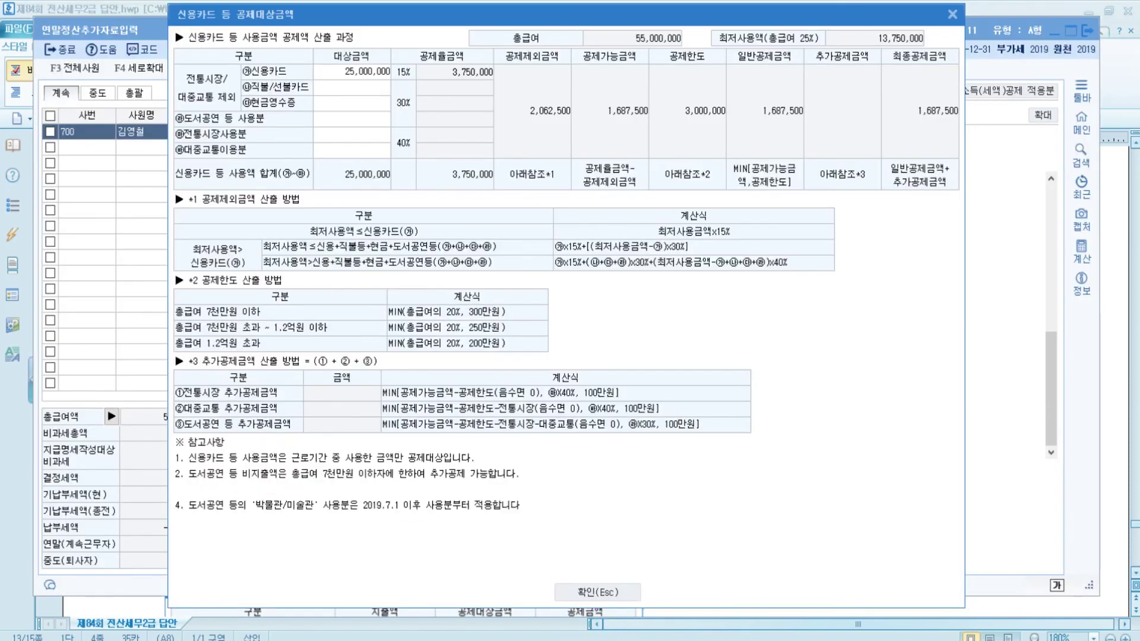
click(386, 638)
click(400, 607)
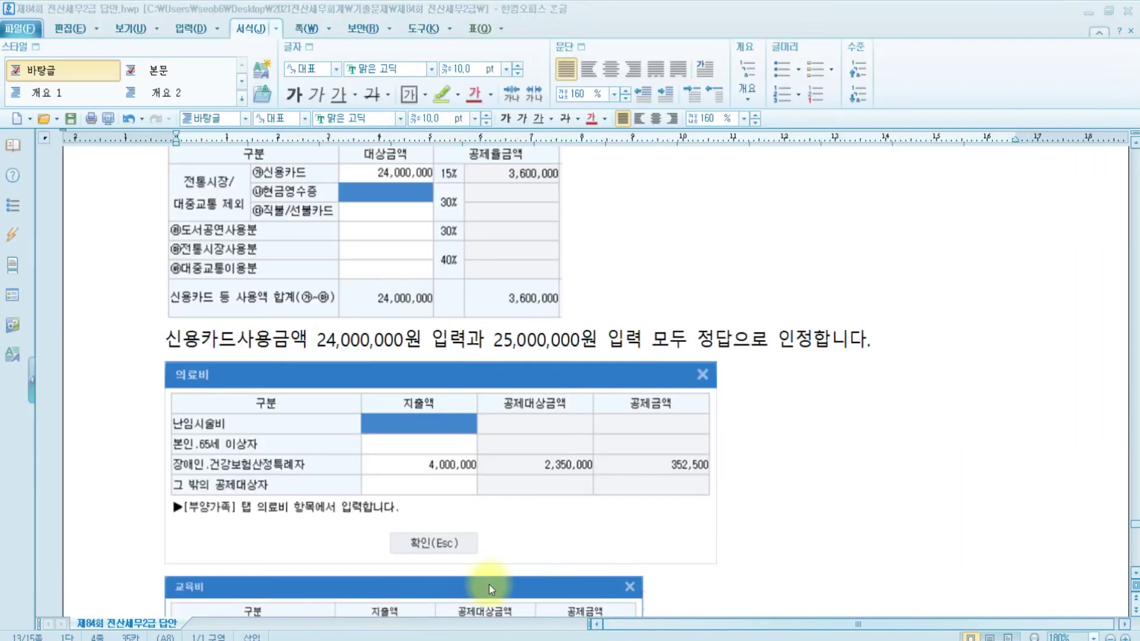
scroll(509, 504, down, 10)
scroll(509, 503, up, 8)
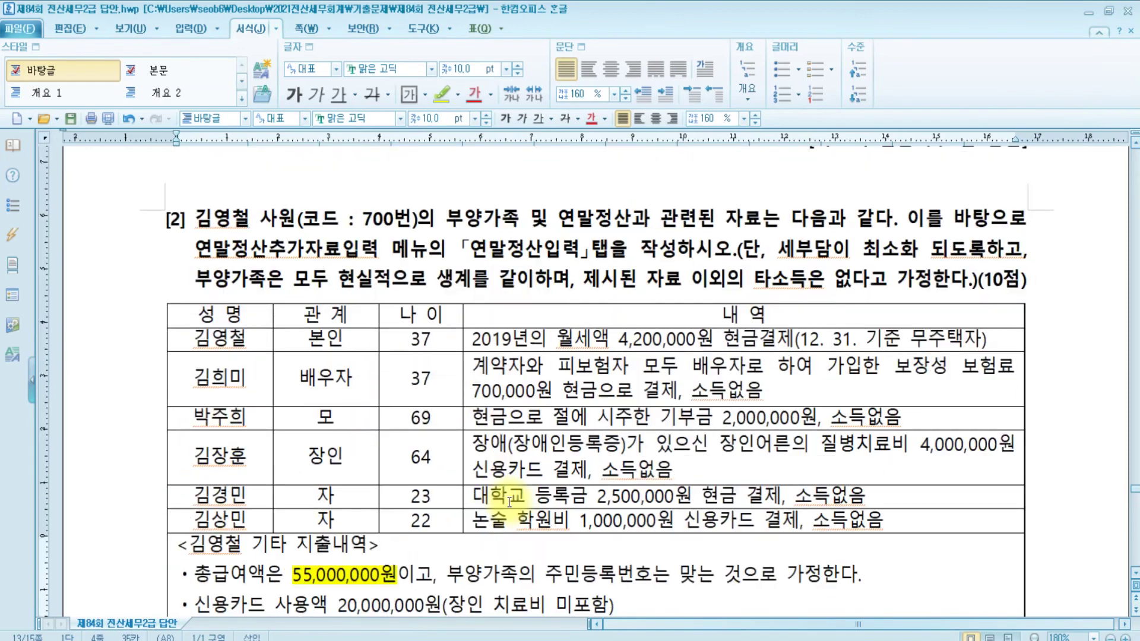
scroll(508, 502, down, 4)
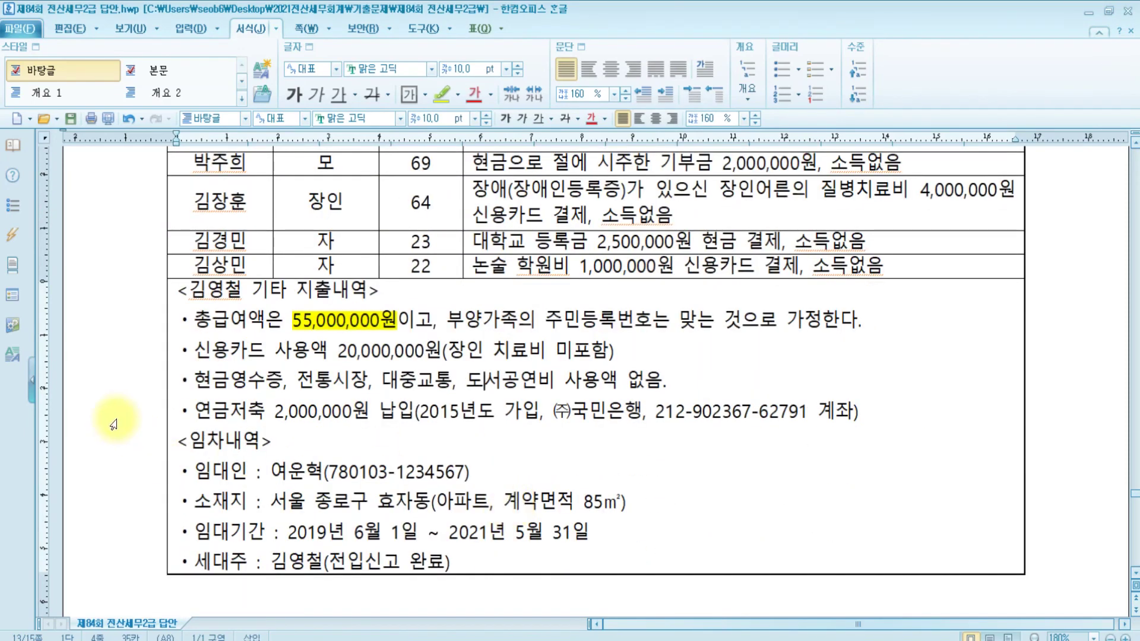
scroll(395, 360, up, 2)
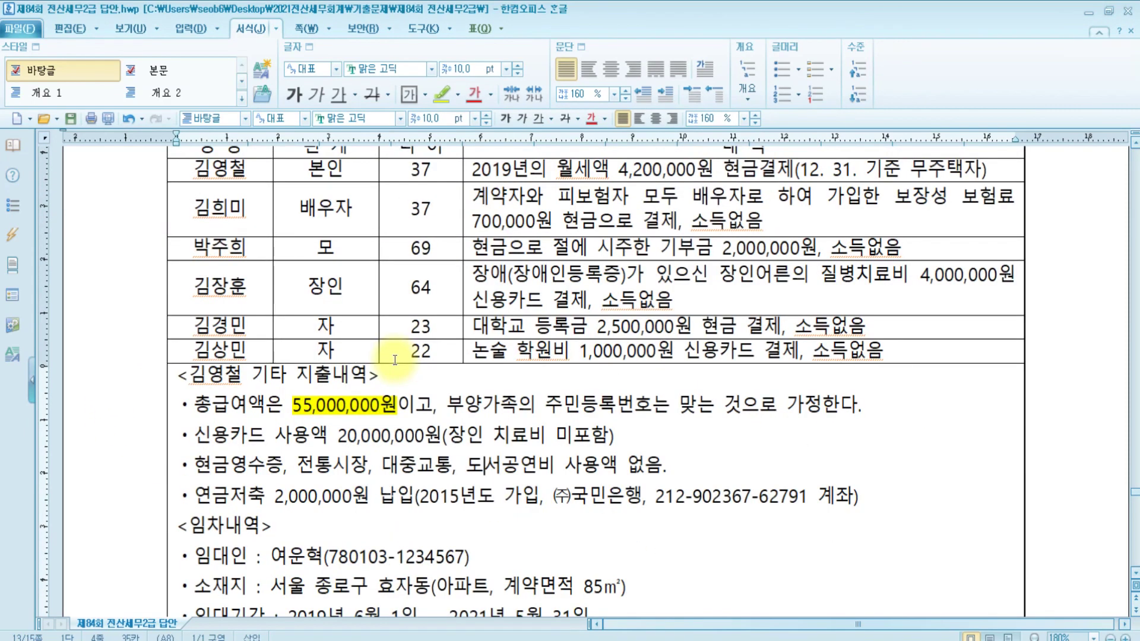
scroll(397, 360, up, 2)
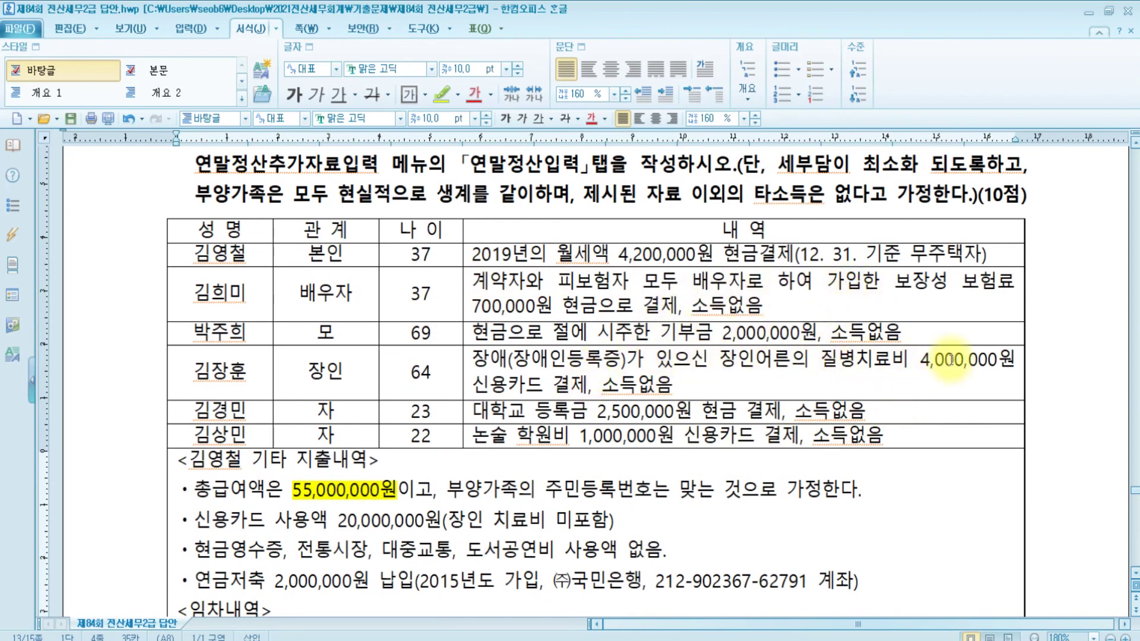
Highlight the 4,000,000원 medical bill and 1,000,000원 credit-card tuition in yellow
drag(912, 359, 1018, 359)
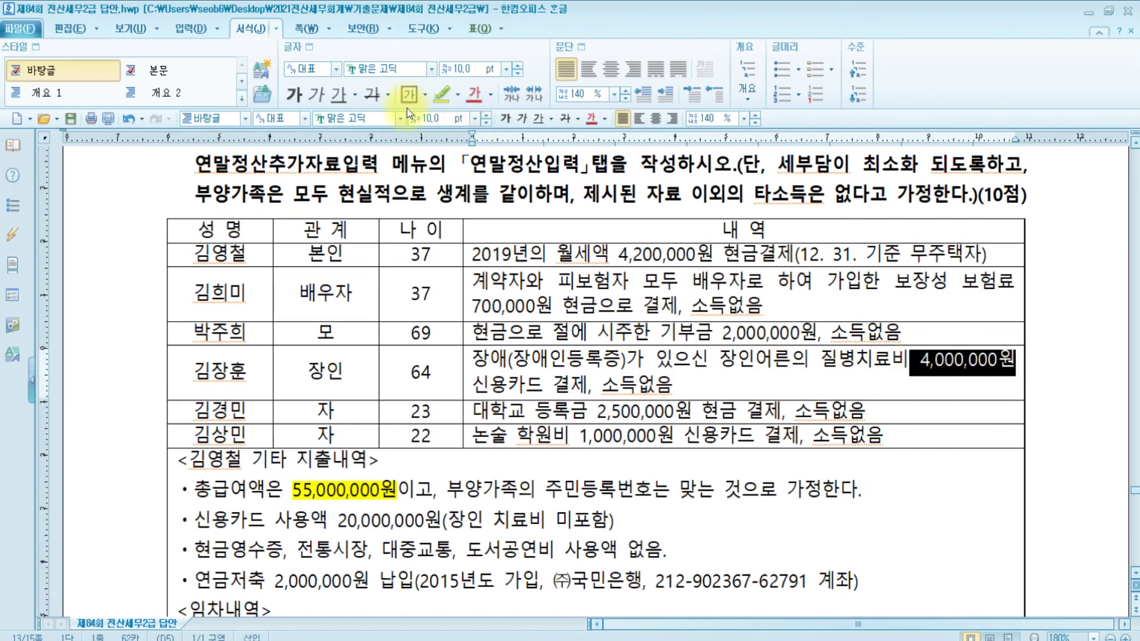
click(442, 94)
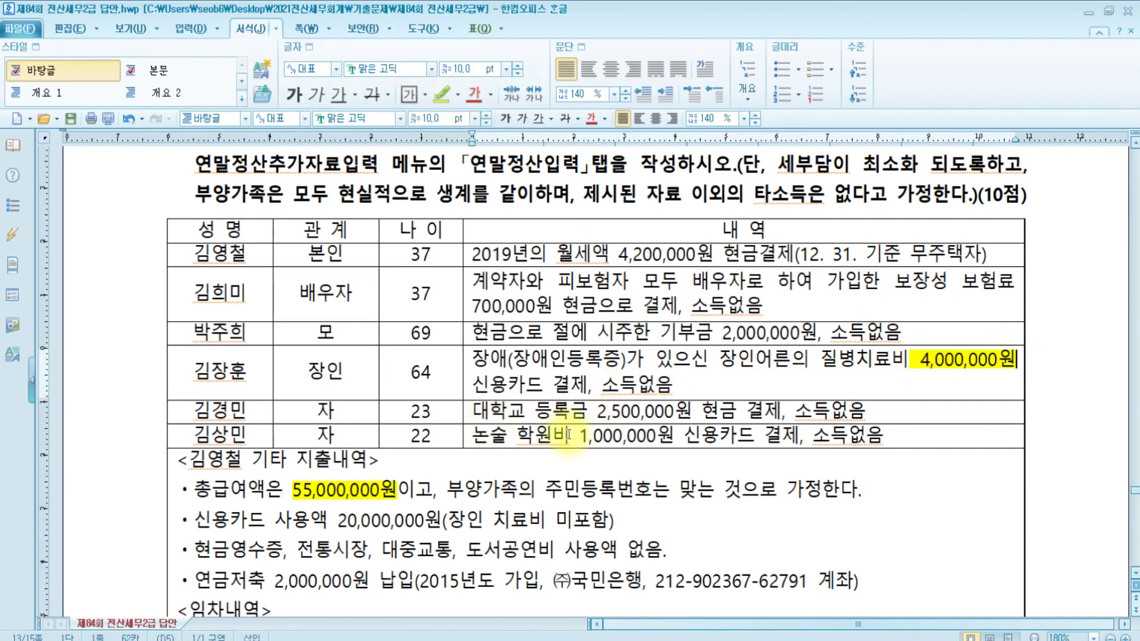
drag(575, 438, 763, 439)
click(443, 98)
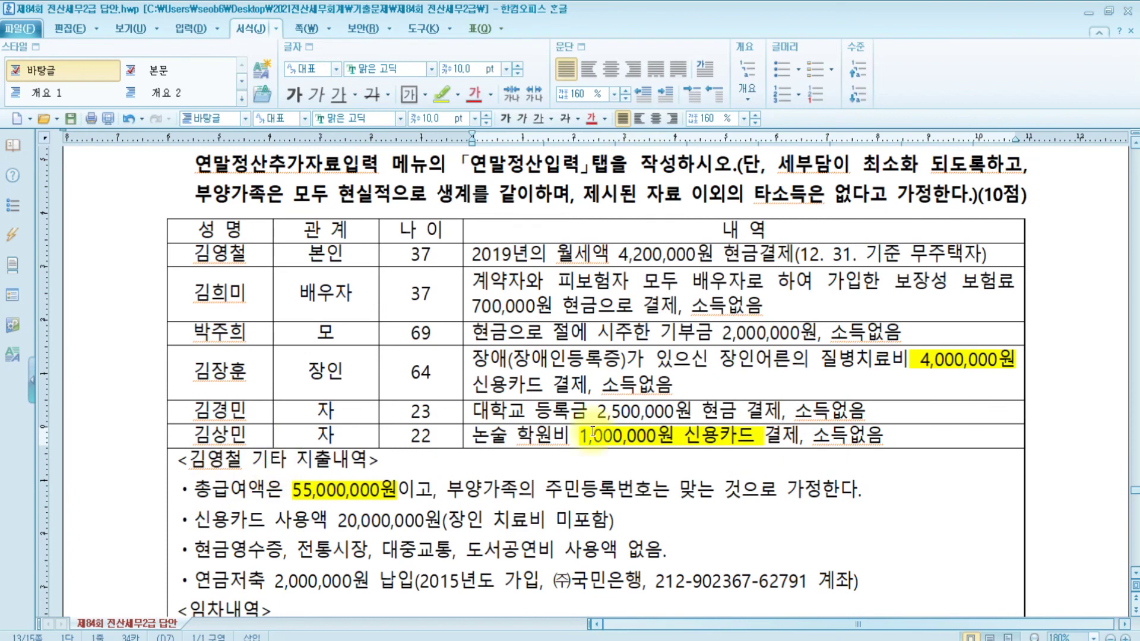
Review the 20,000,000원 card total, then close KcLep's credit-card deduction popup
click(953, 376)
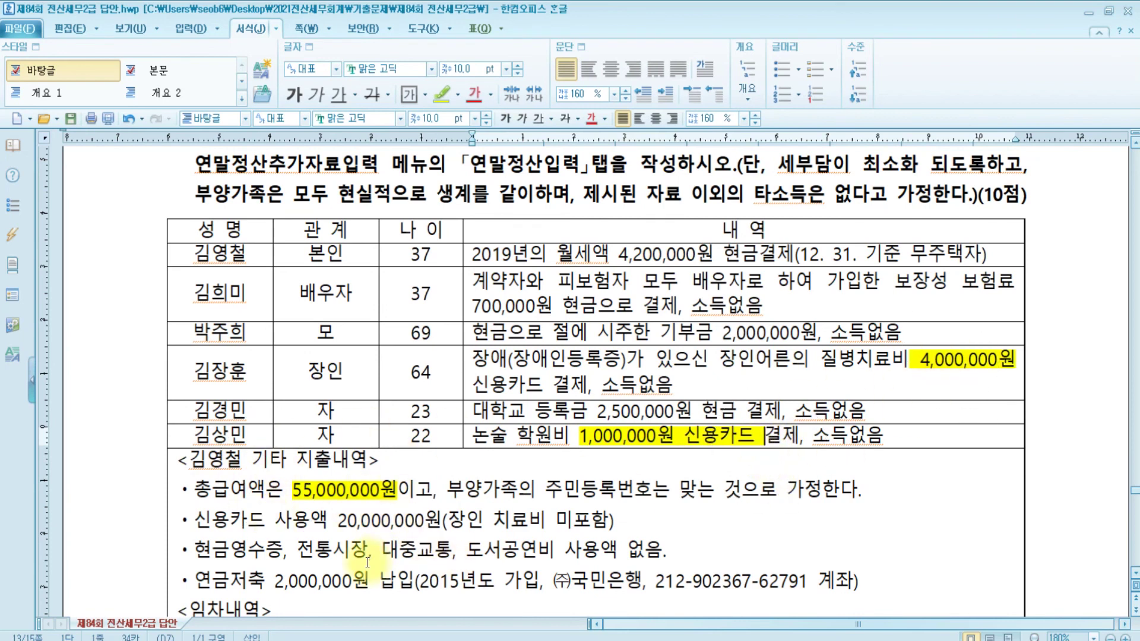
scroll(364, 563, down, 2)
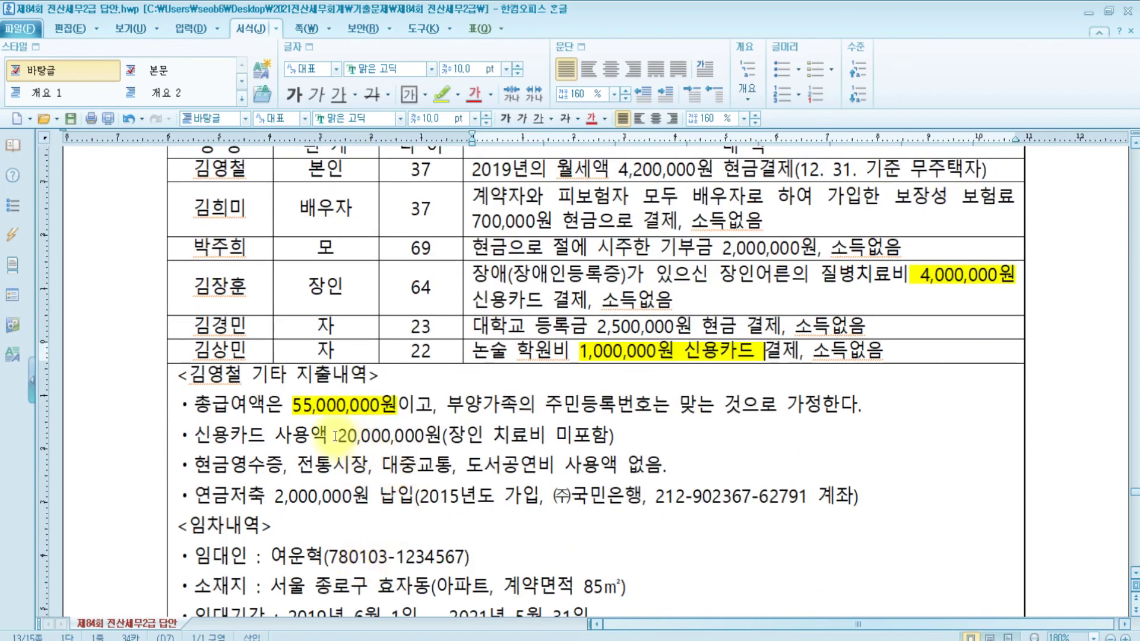
drag(337, 437, 435, 435)
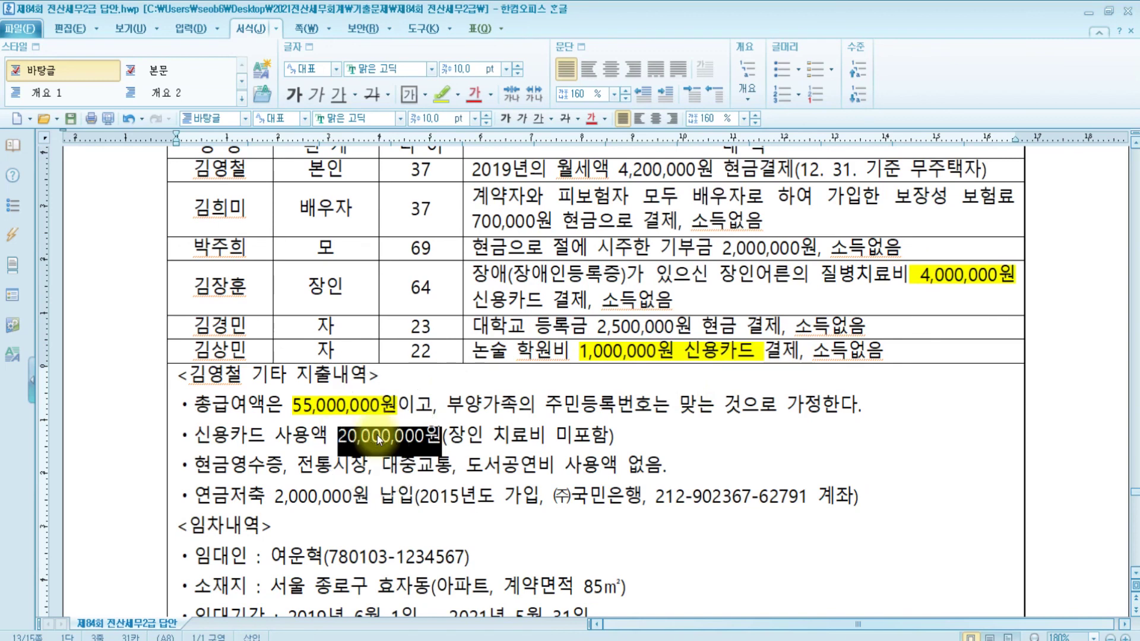
click(659, 441)
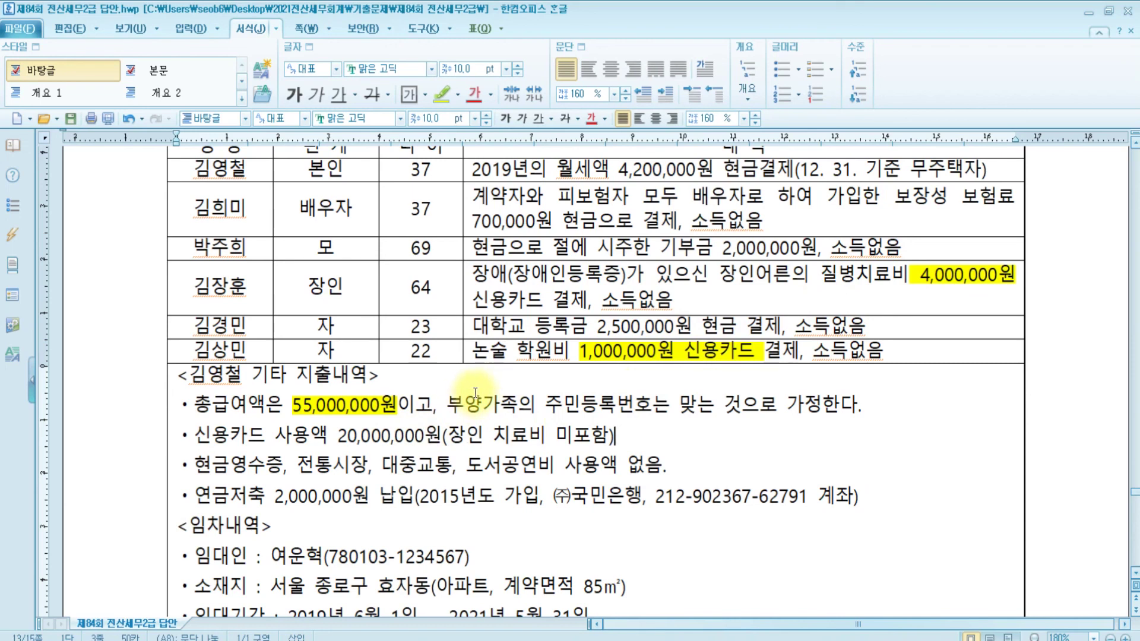
scroll(534, 386, down, 3)
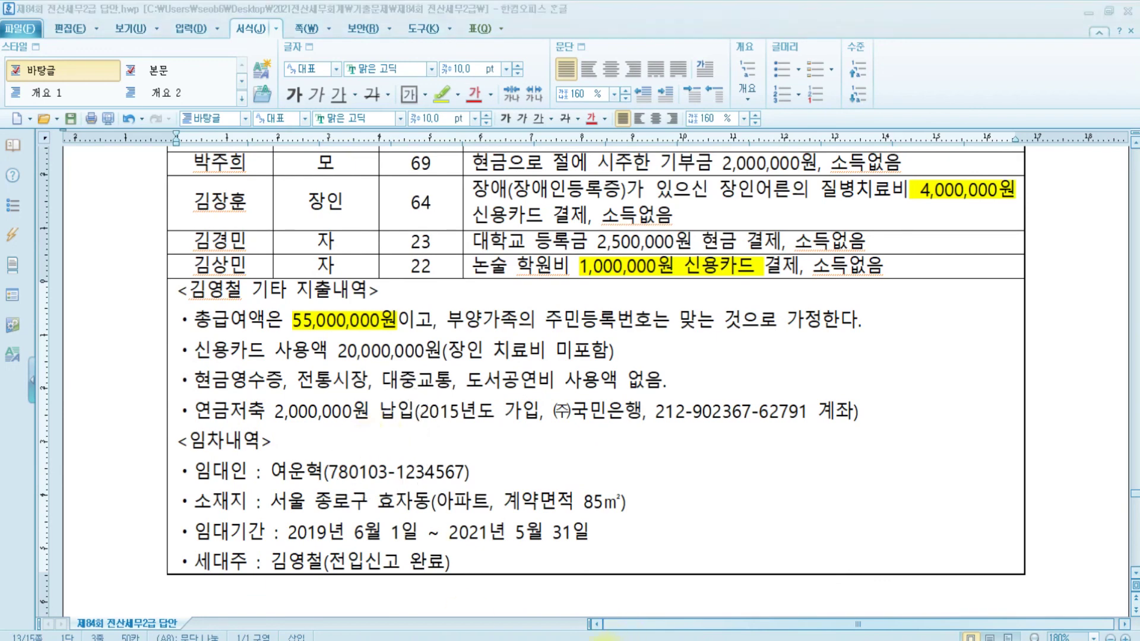
click(605, 640)
click(614, 594)
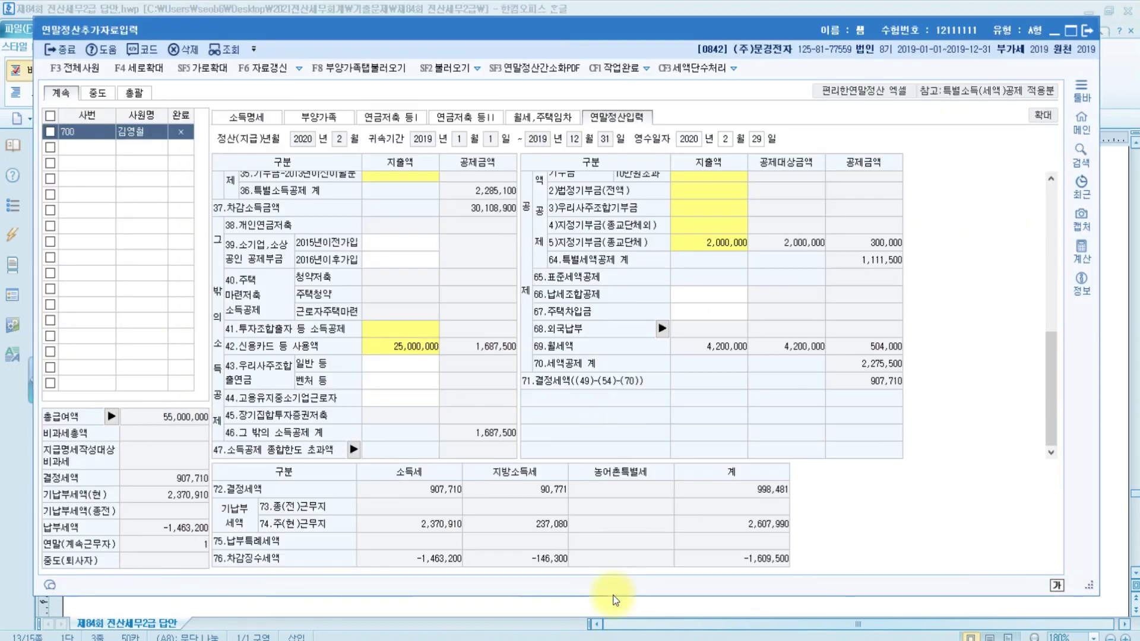
Add a 2.연금저축 row at 306 (주)국민은행 with its account number and a 2,000,000 payment
click(386, 118)
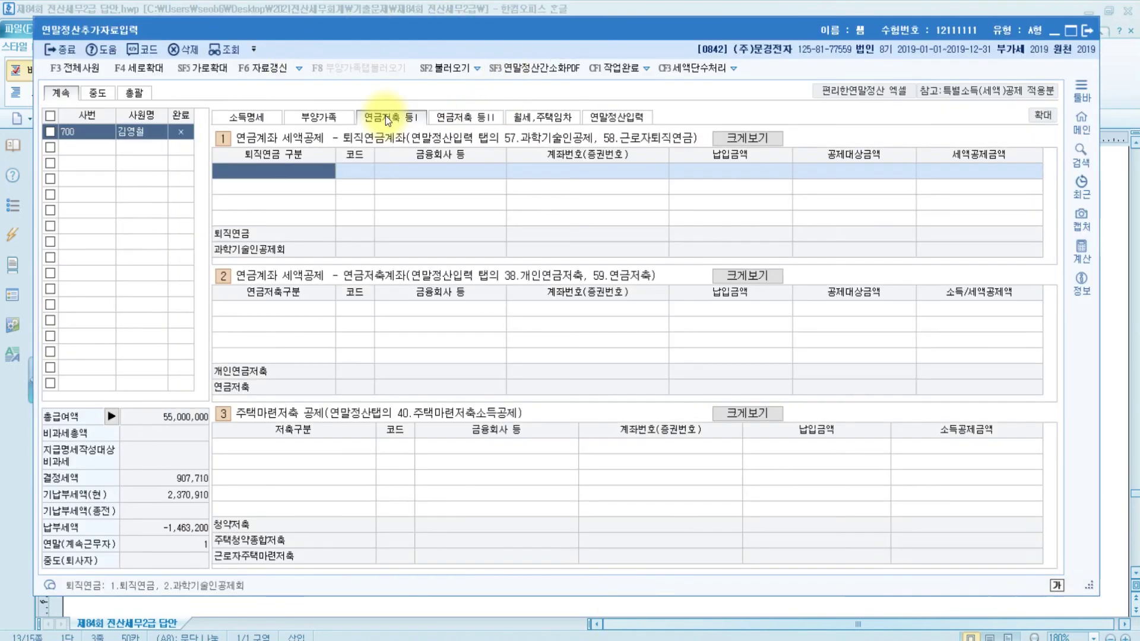
click(267, 307)
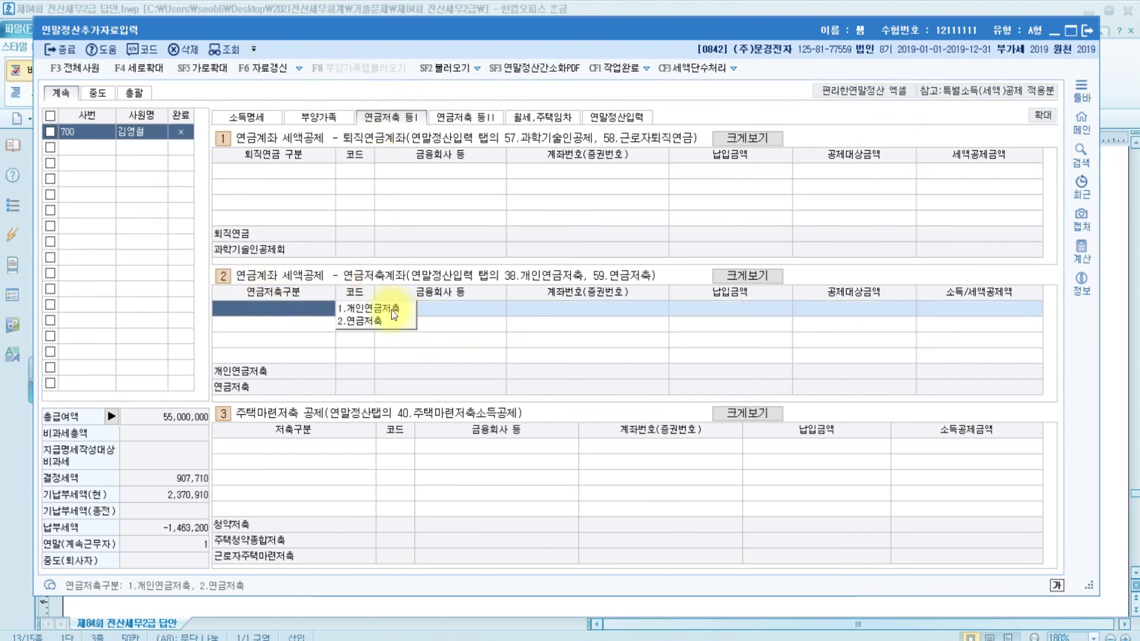
click(376, 321)
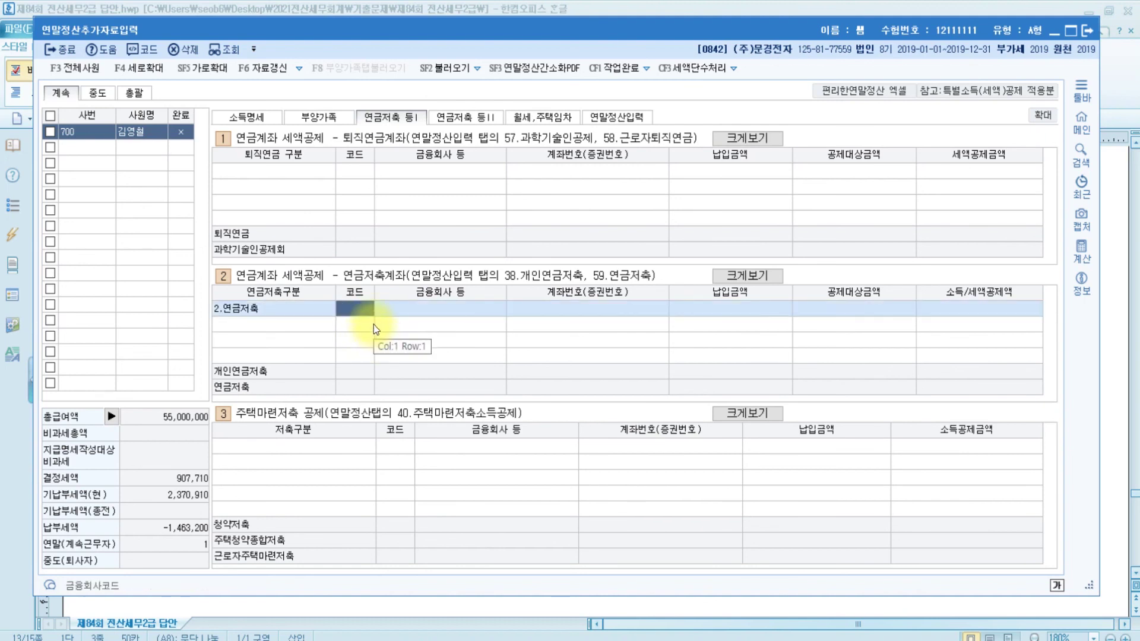
key(F2)
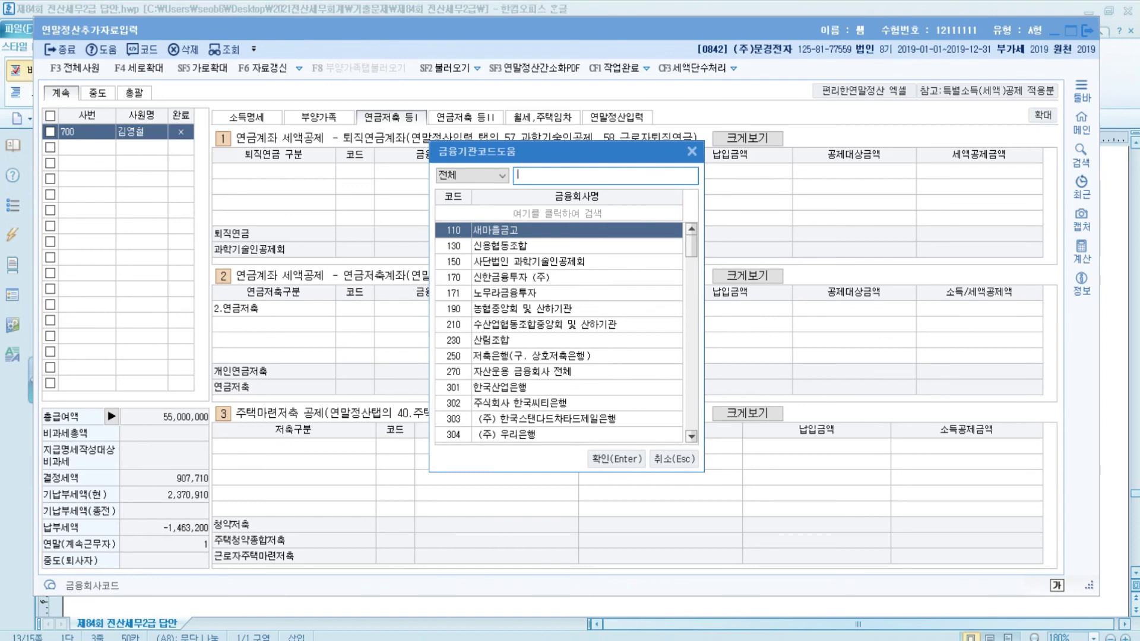
text(국민)
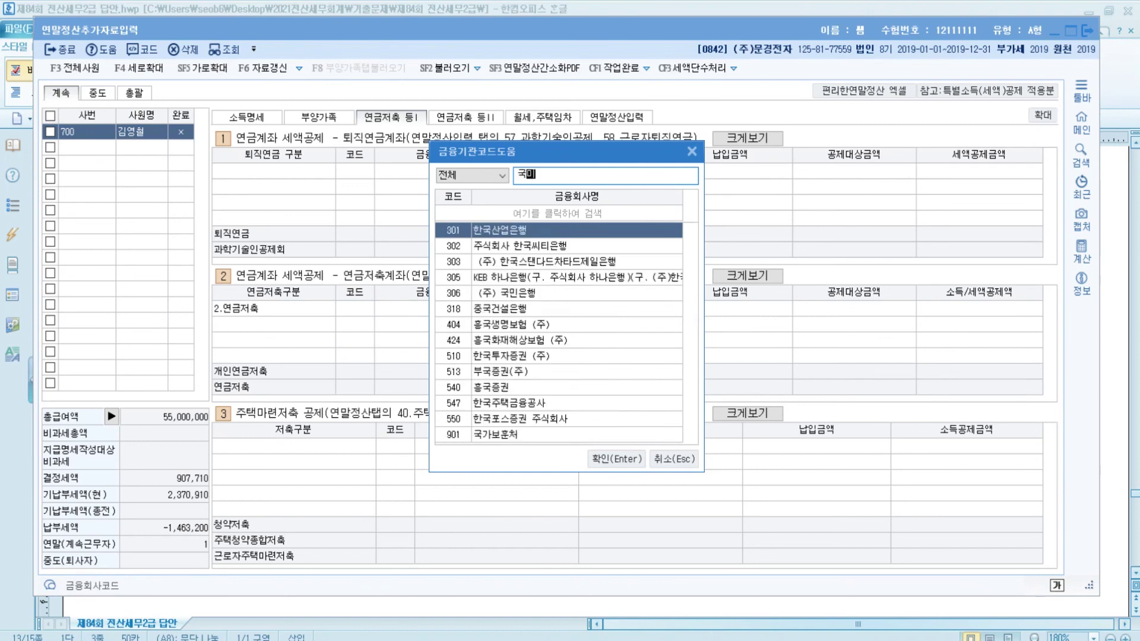
key(Return)
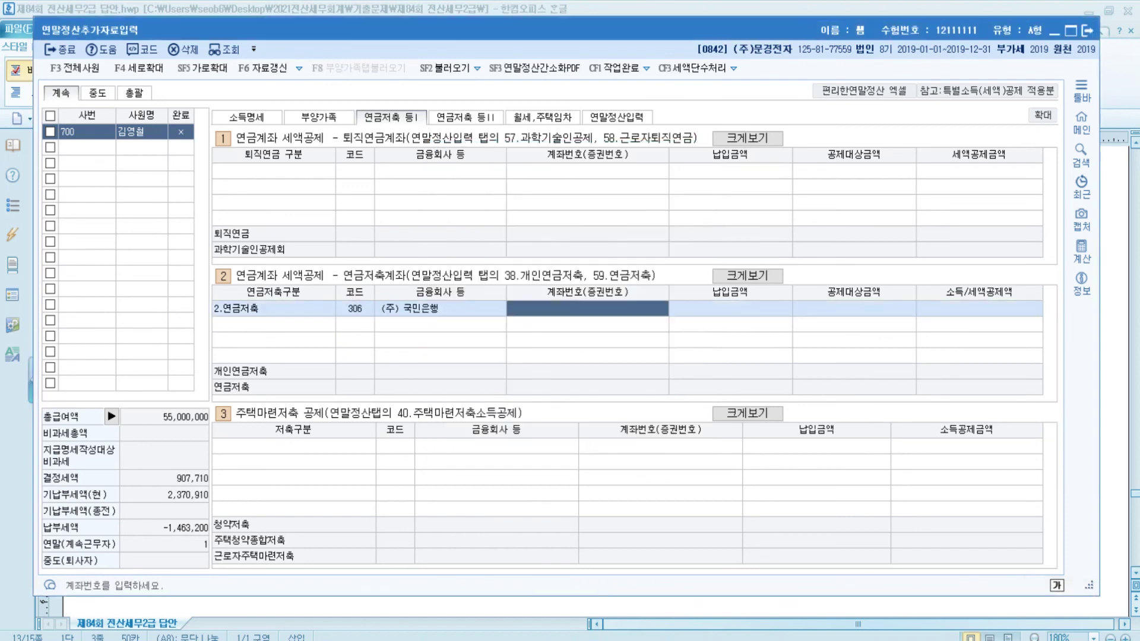
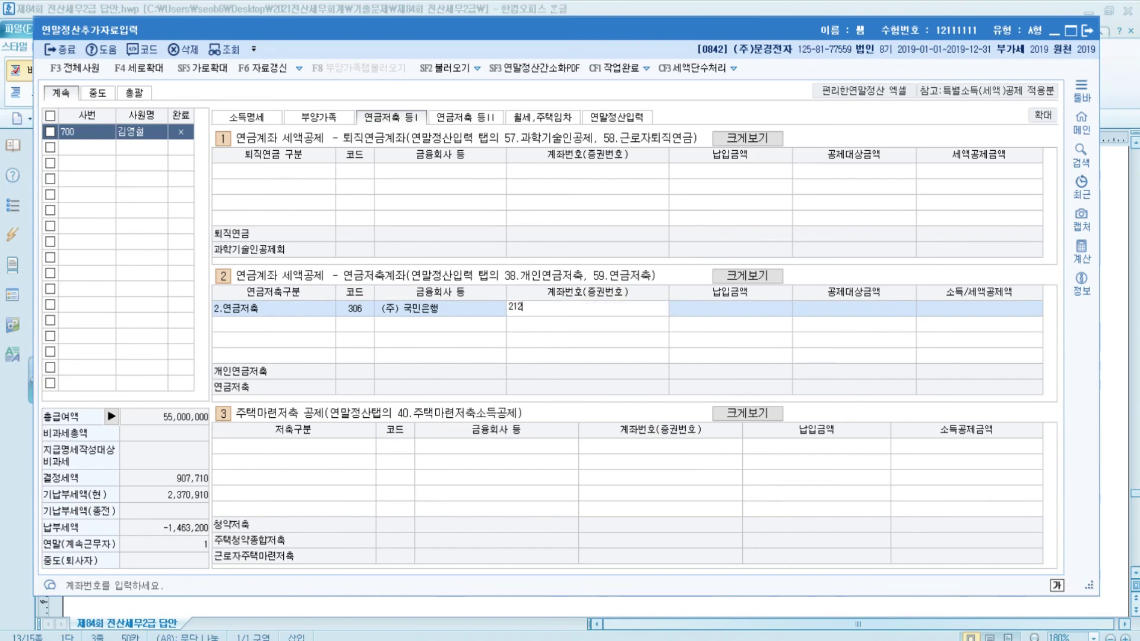
key(Return)
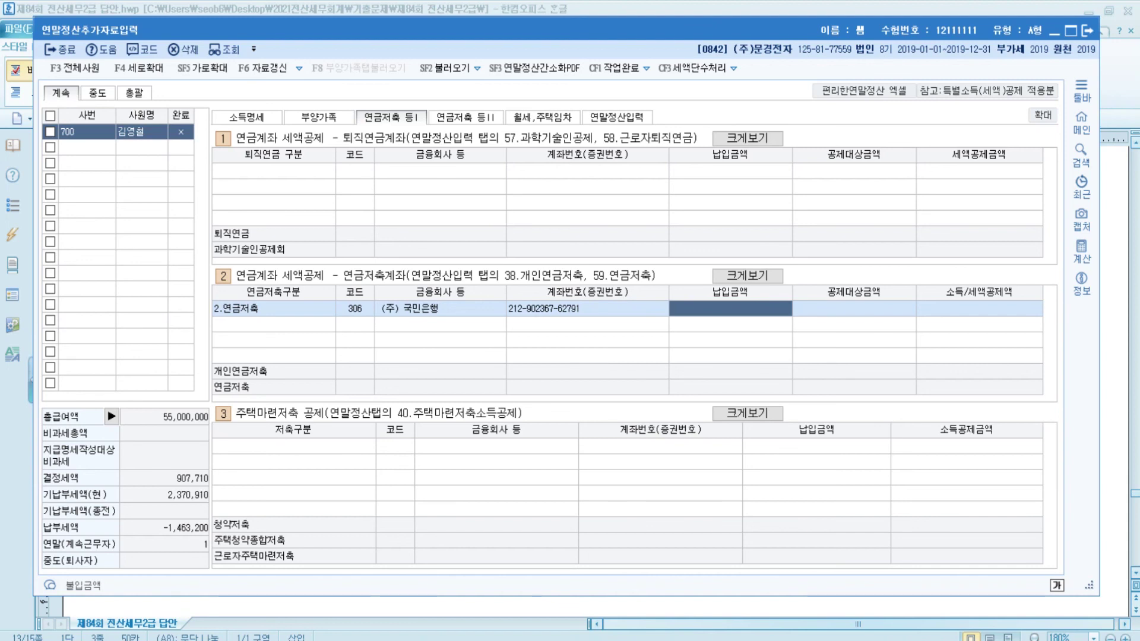
text(2000000)
key(Return)
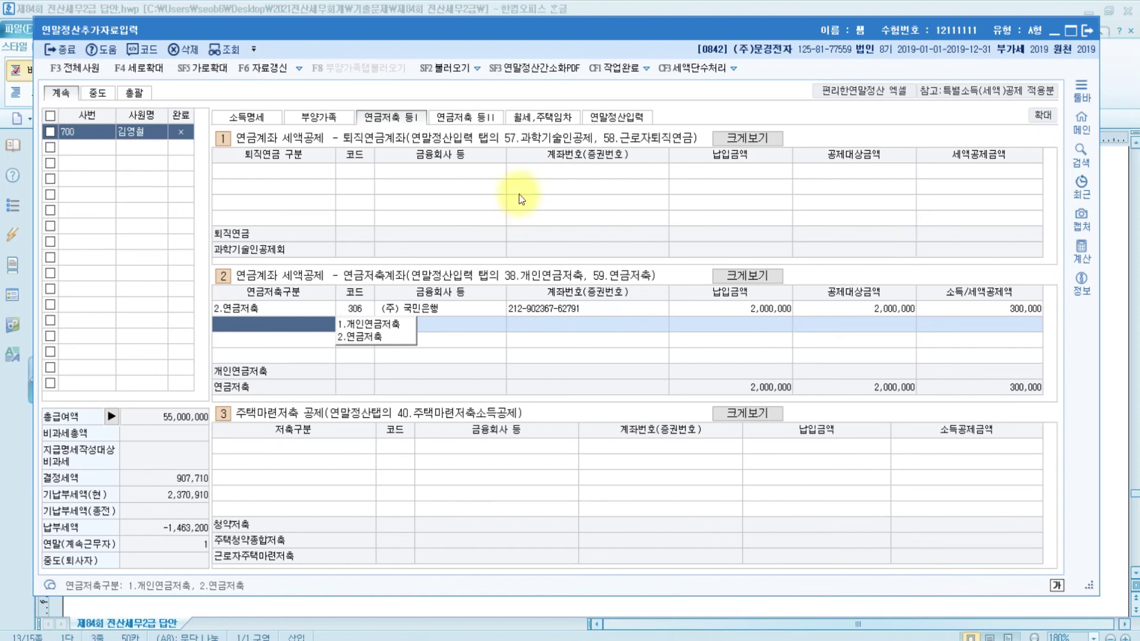
click(632, 117)
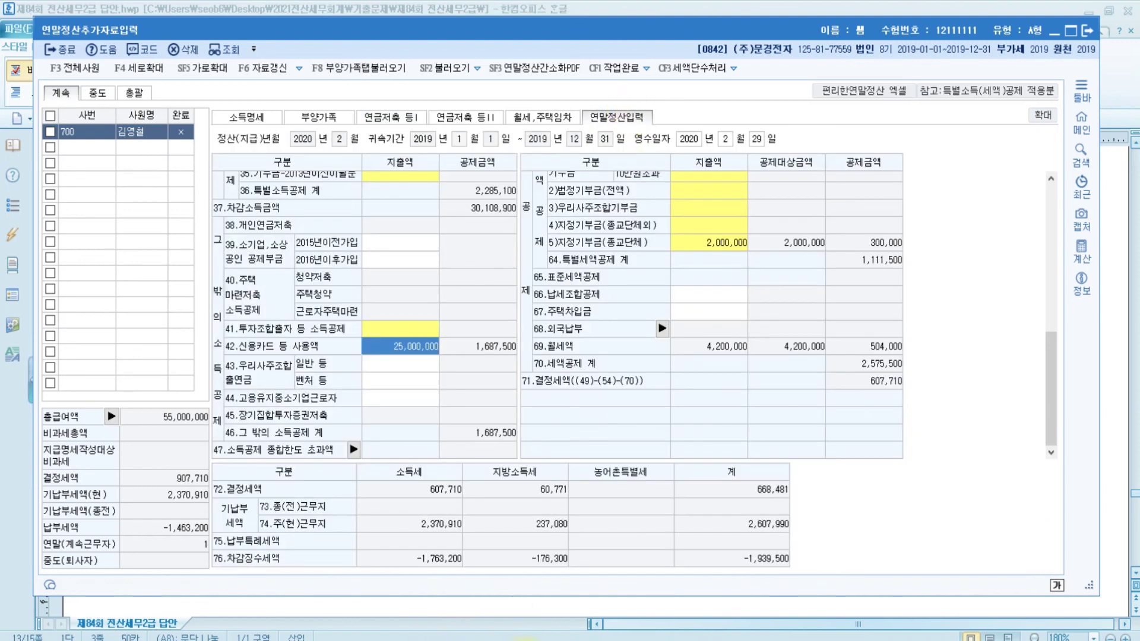
Check the pension-savings line in the Hangul question sheet
key(alt+Tab)
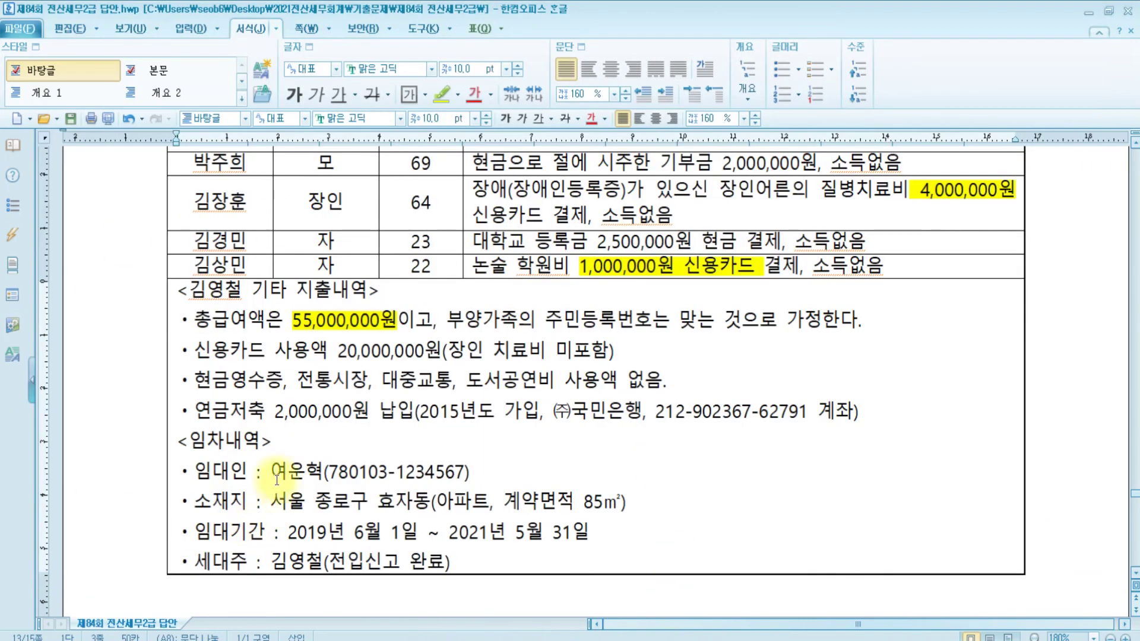
drag(238, 412, 865, 415)
click(837, 428)
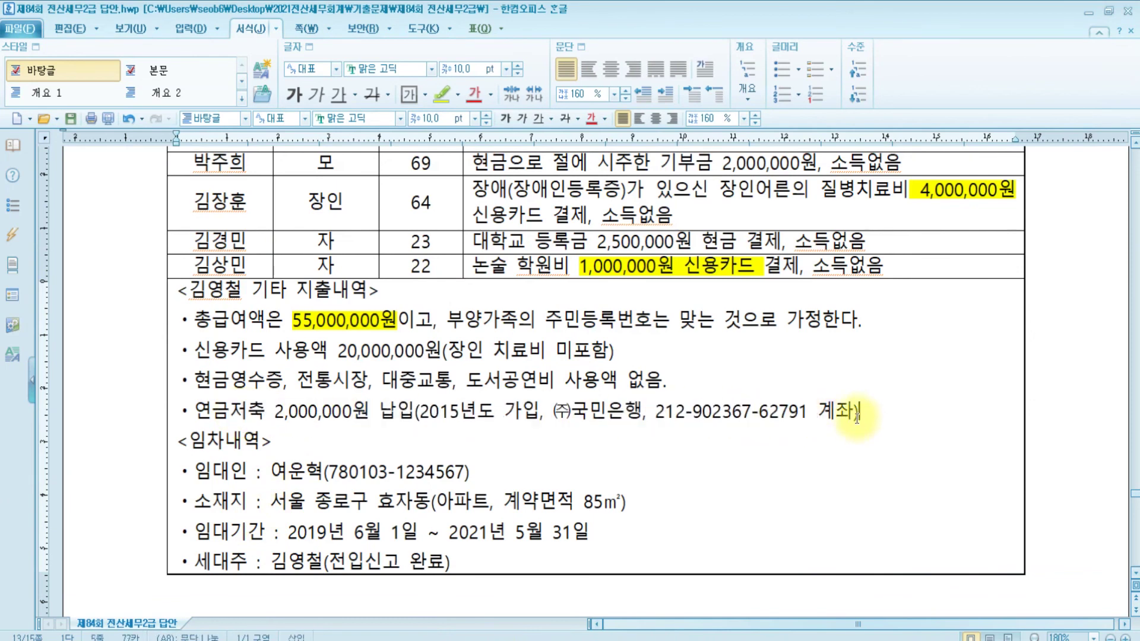
scroll(620, 454, down, 10)
scroll(620, 454, up, 10)
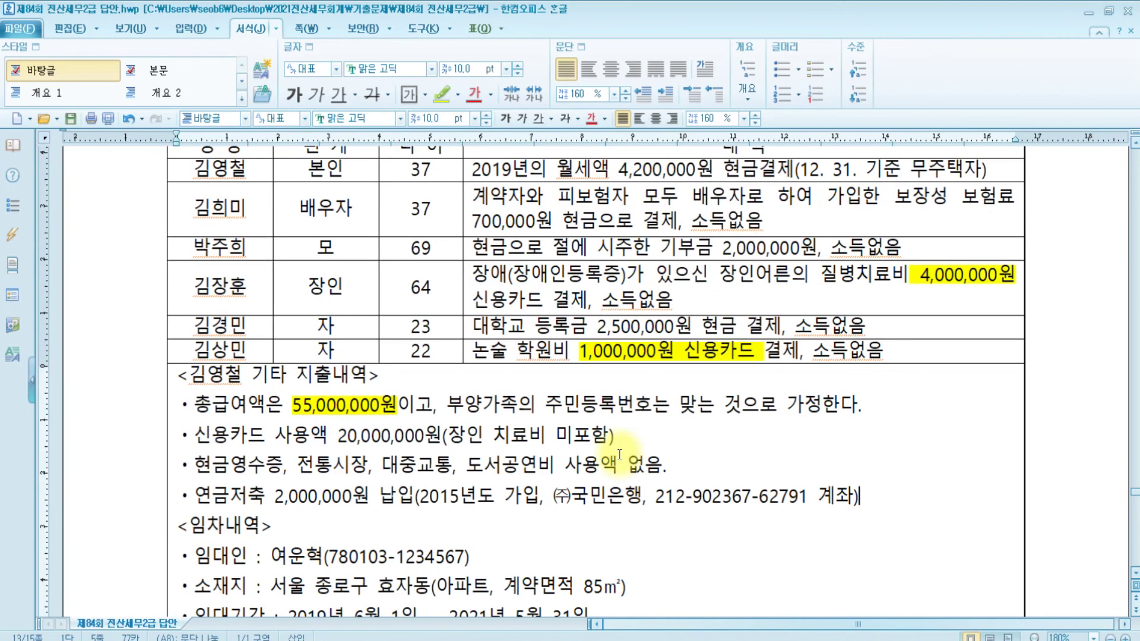
scroll(620, 454, down, 3)
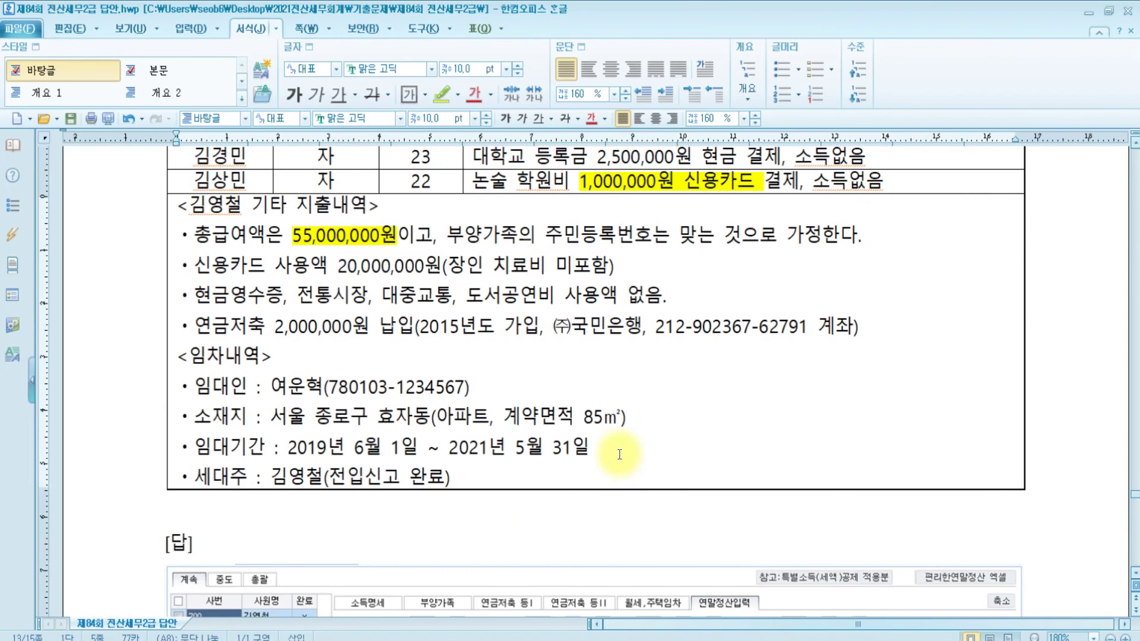
scroll(620, 455, up, 5)
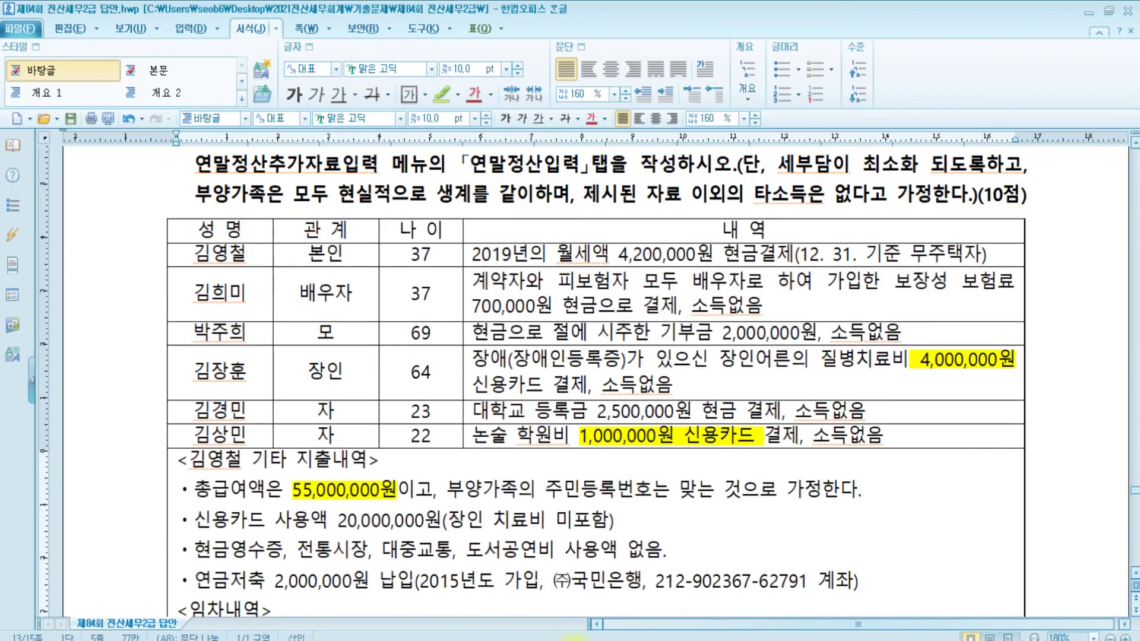
Take focus off KcLep's credit-card amount and bring the Hangul question sheet back
click(571, 640)
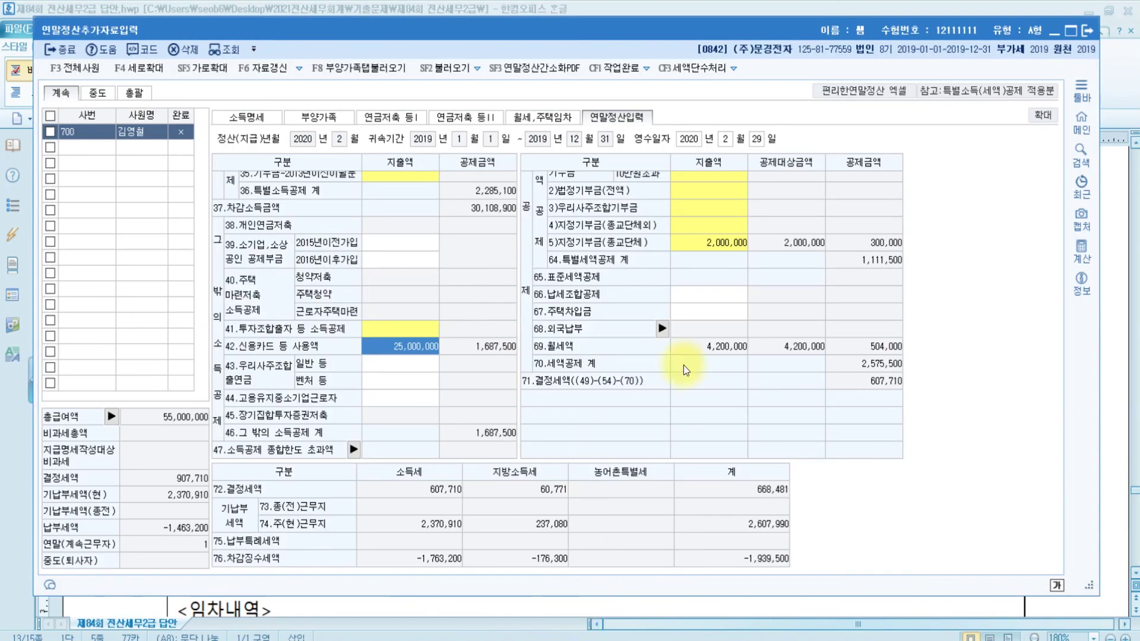
key(Escape)
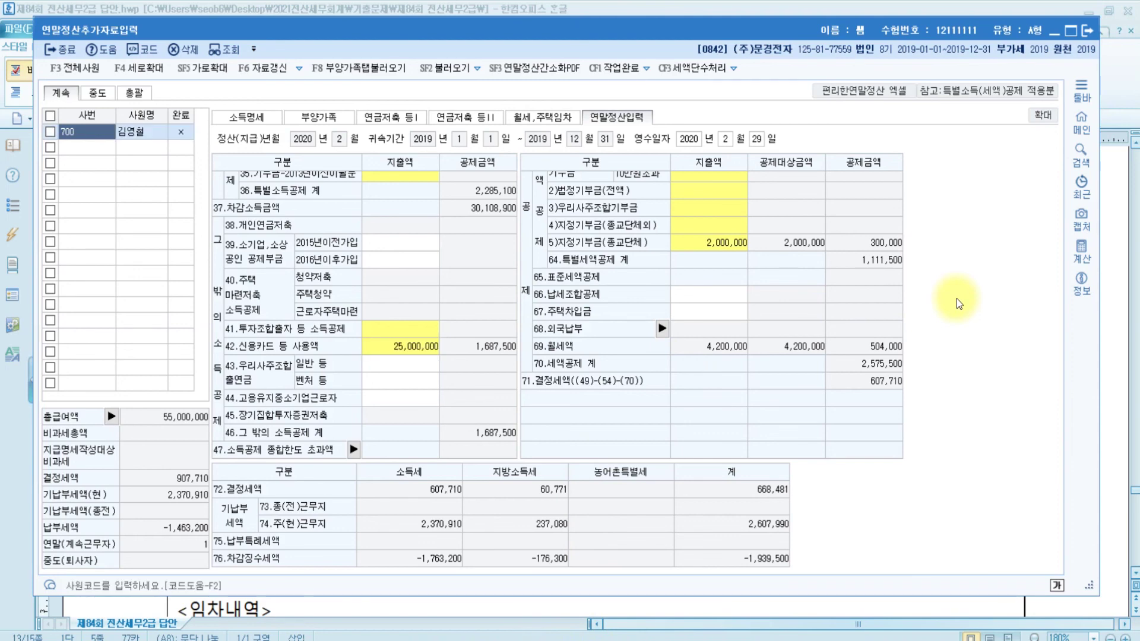
key(alt+Tab)
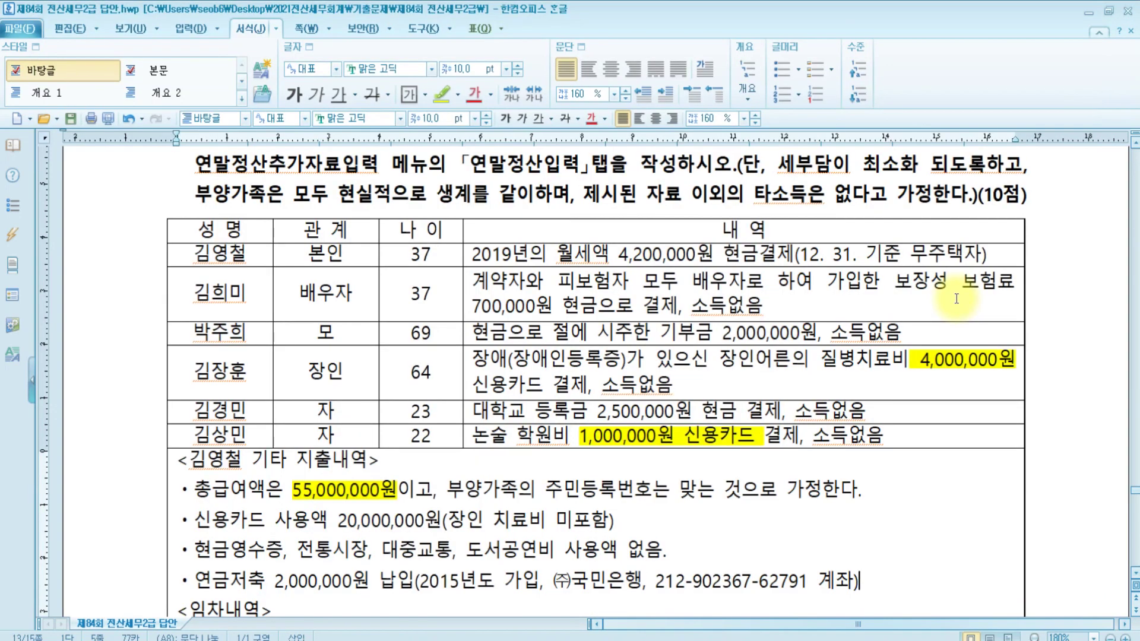
scroll(956, 298, down, 6)
scroll(958, 297, up, 5)
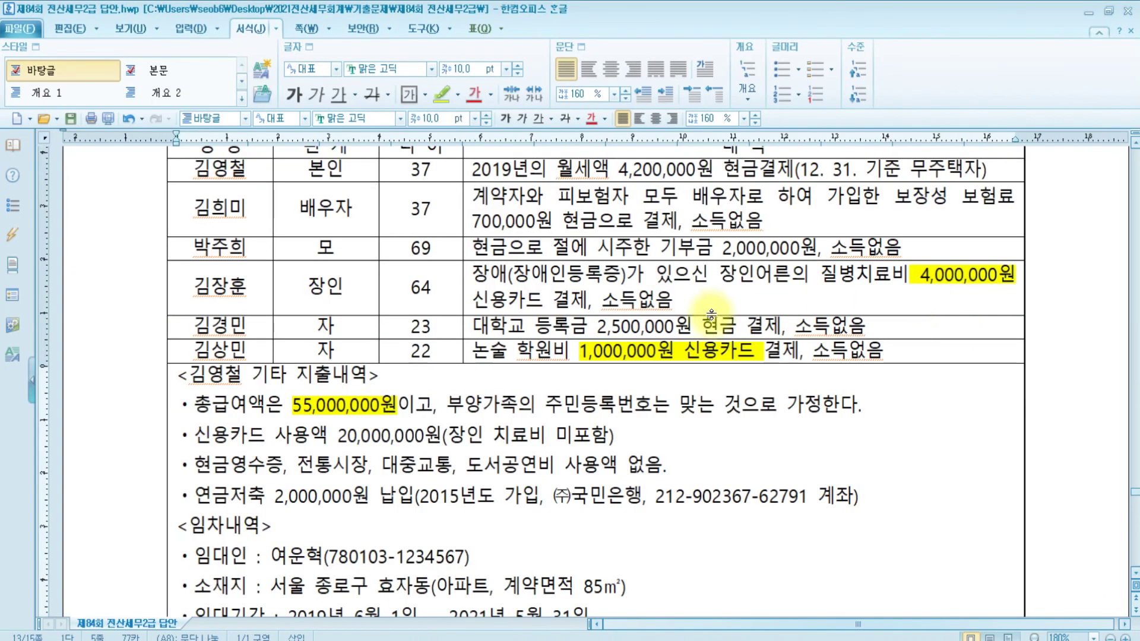